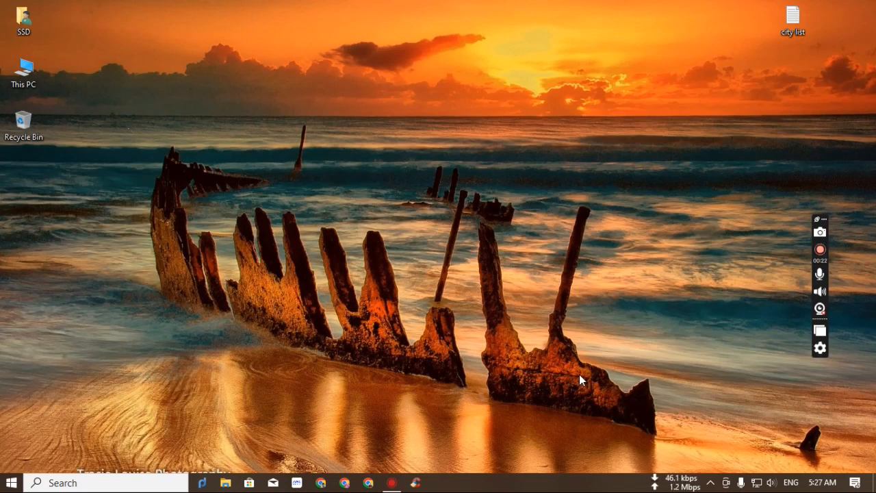
Refresh the Windows desktop and launch Google Chrome from the taskbar.
right_click(336, 248)
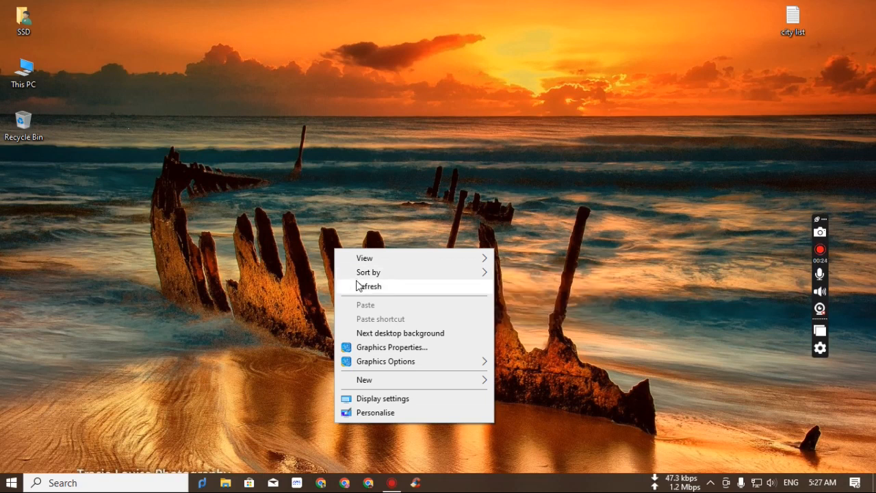
click(356, 285)
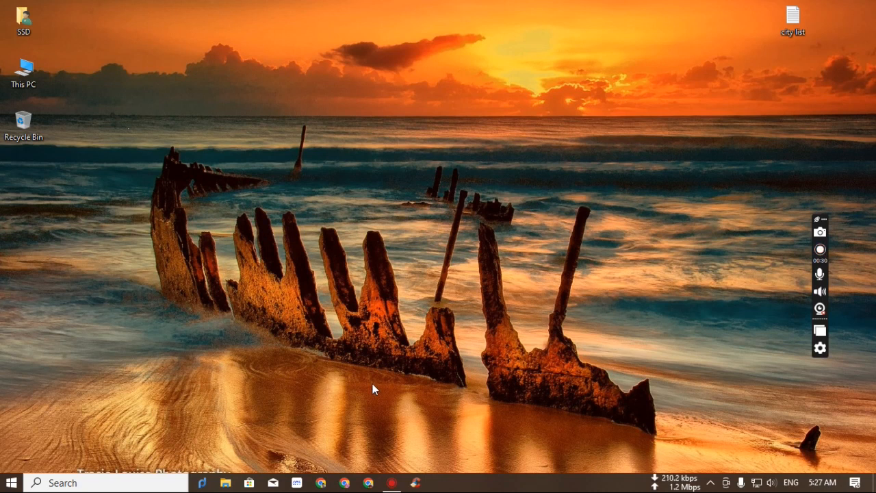
click(322, 483)
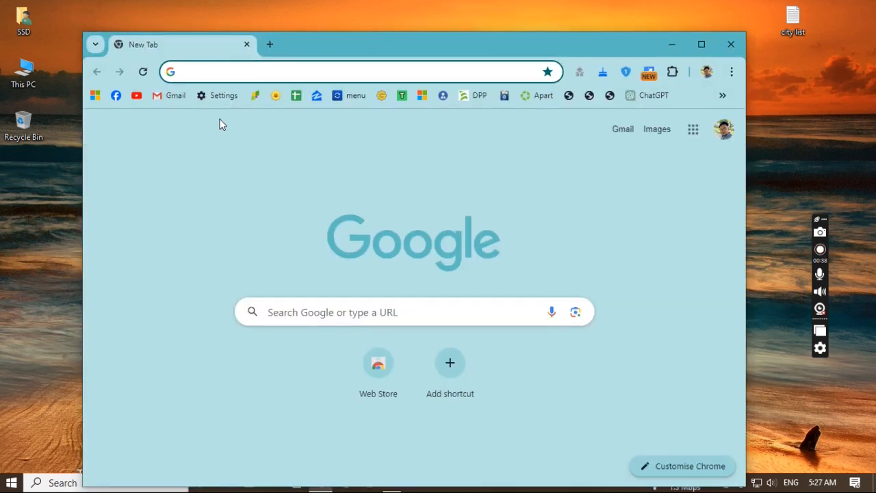
Load the daisySMS login page with its LOGIN button in view, and add a new tab.
click(273, 100)
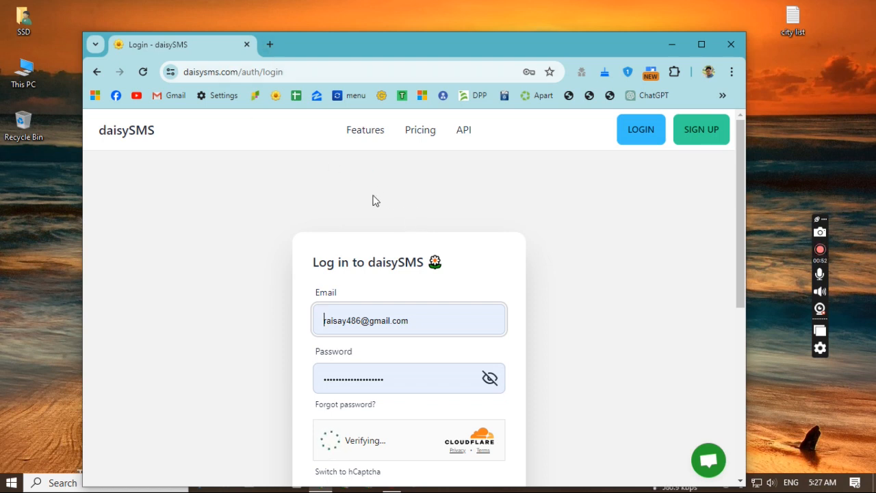
scroll(374, 198, down, 1)
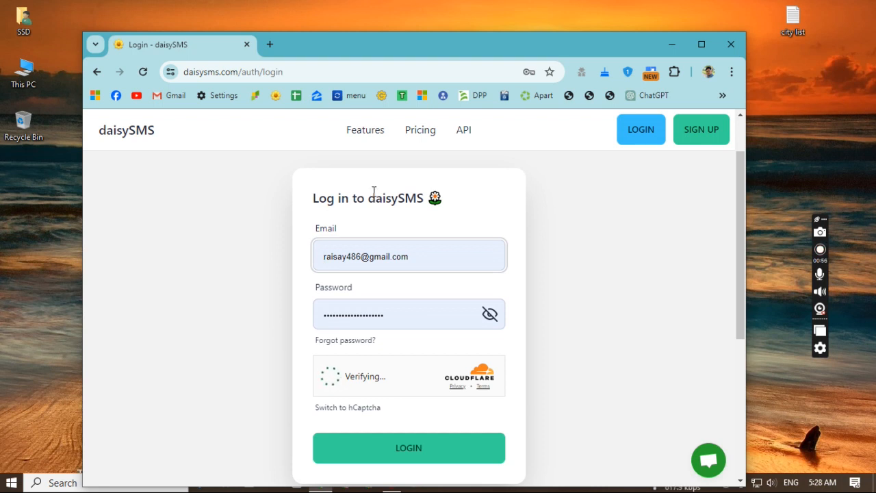
click(268, 45)
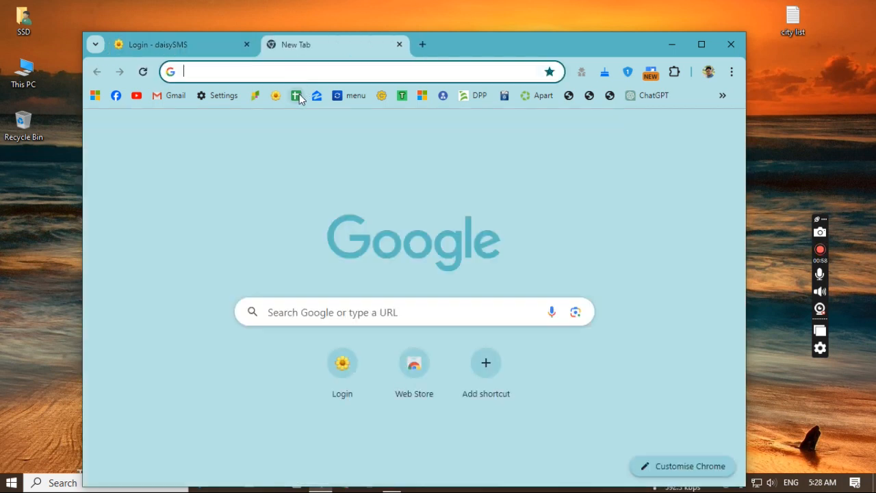
Load Google Sheets and Zillow in separate tabs, dismiss Zillow's Google sign-in popup, then return to daisySMS.
click(299, 94)
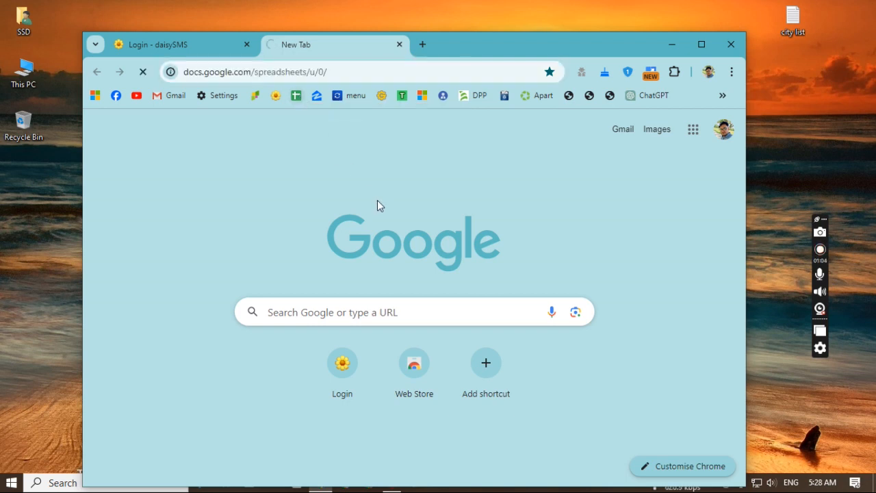
click(424, 43)
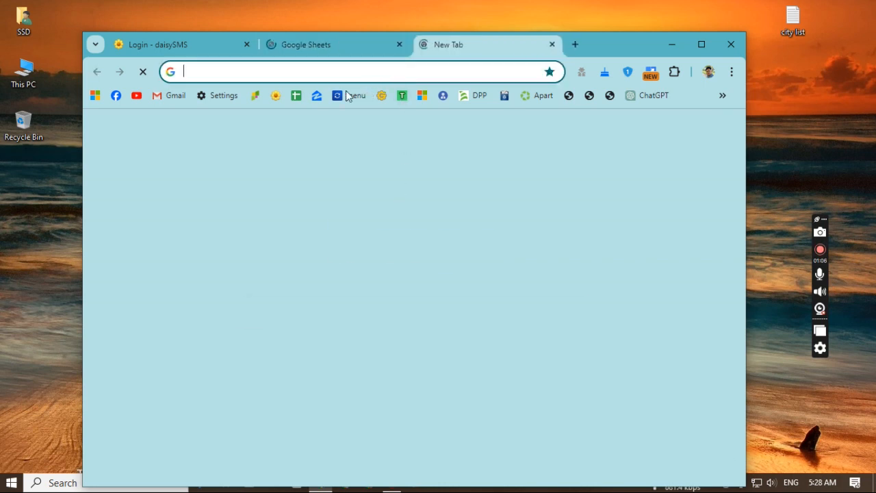
click(314, 96)
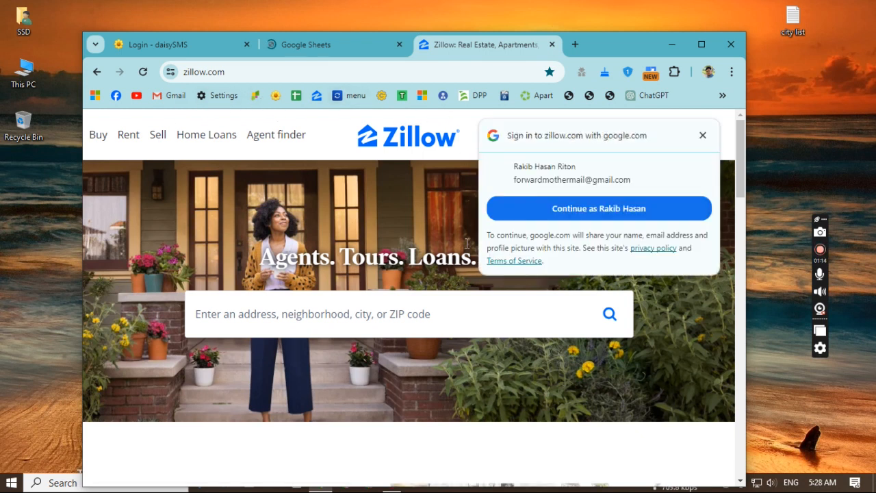
click(703, 135)
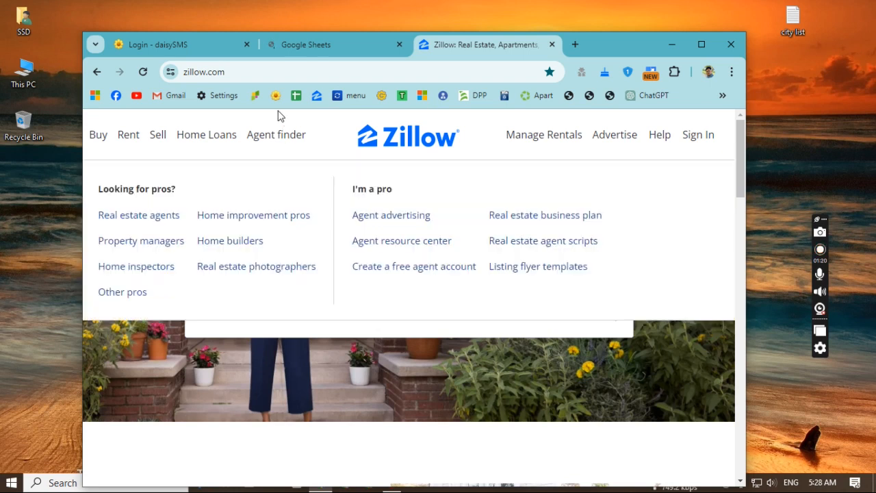
click(171, 45)
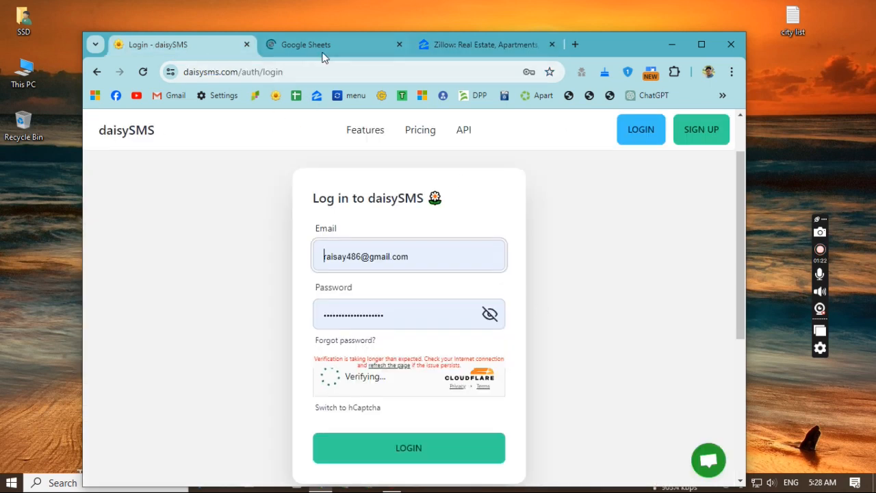
From the Google Sheets file list, open 'Ashik Crfaigslist Pva' in a new tab and view it.
click(323, 47)
scroll(398, 340, down, 5)
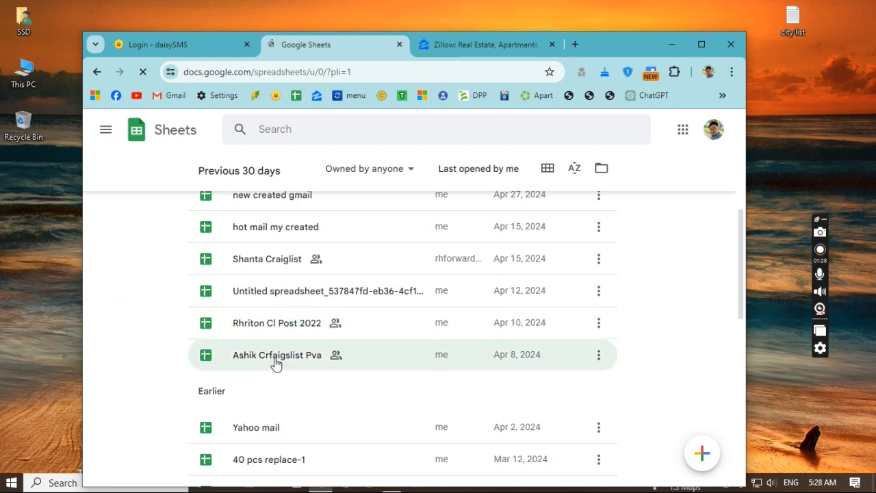
scroll(288, 363, up, 2)
scroll(321, 393, down, 2)
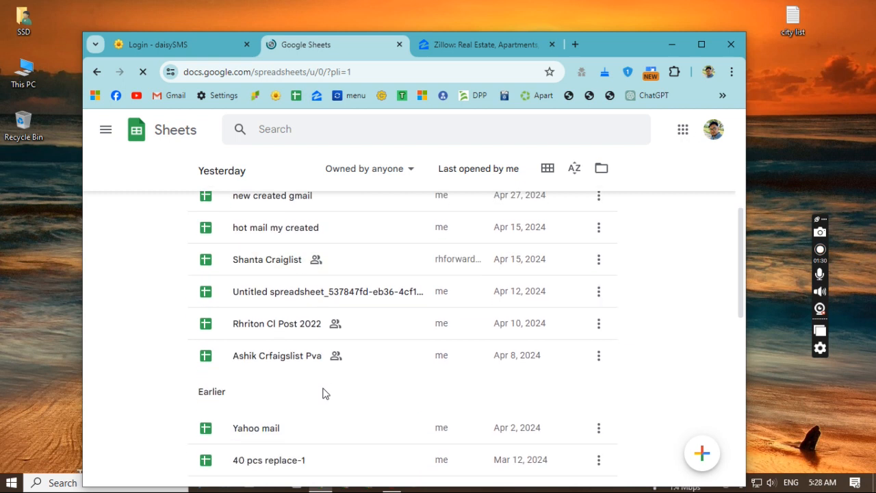
middle_click(268, 367)
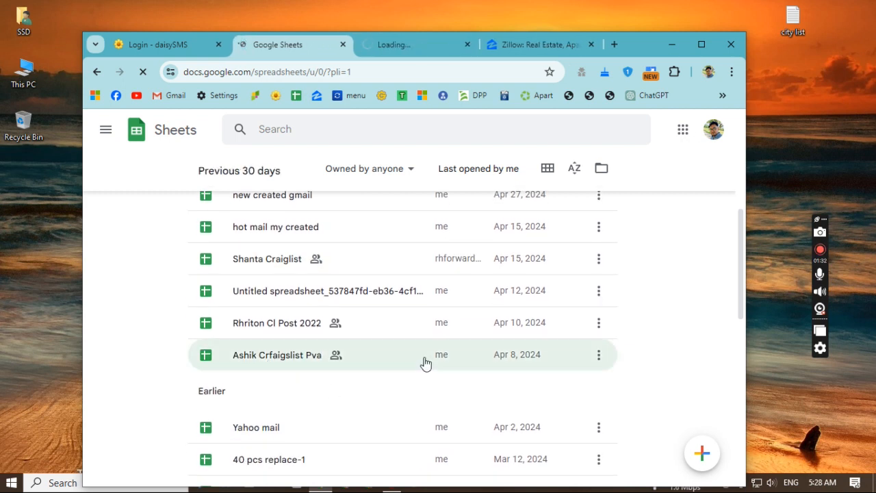
click(417, 44)
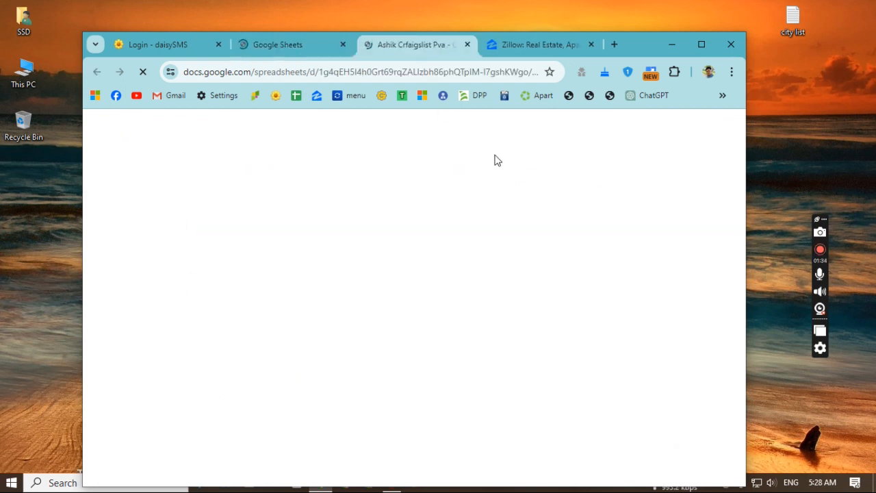
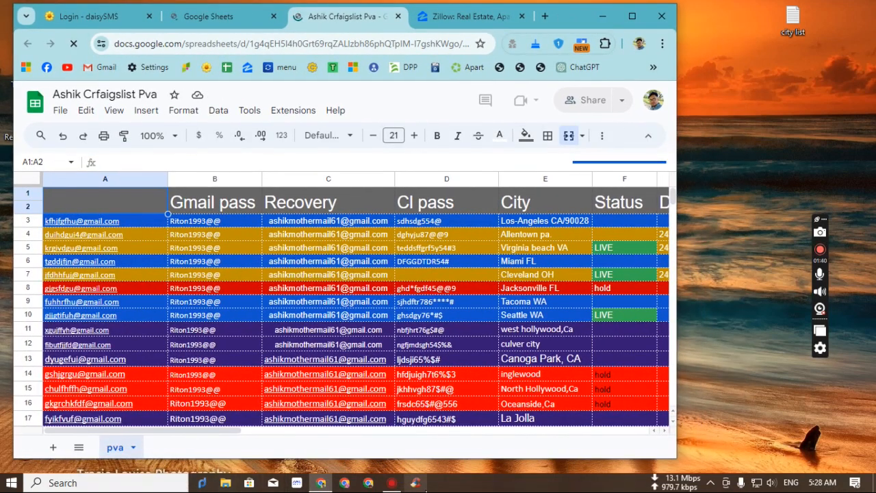
Widen the browser window so the DATE column G shows beside Status.
drag(677, 319, 764, 304)
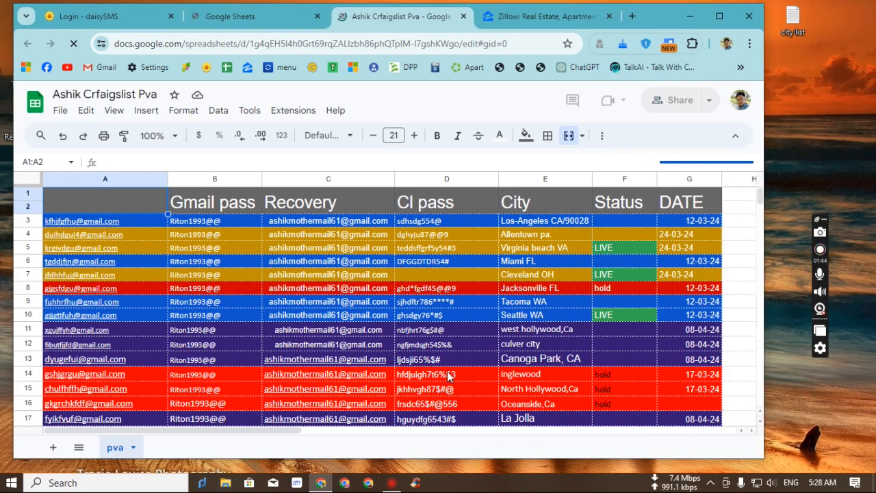
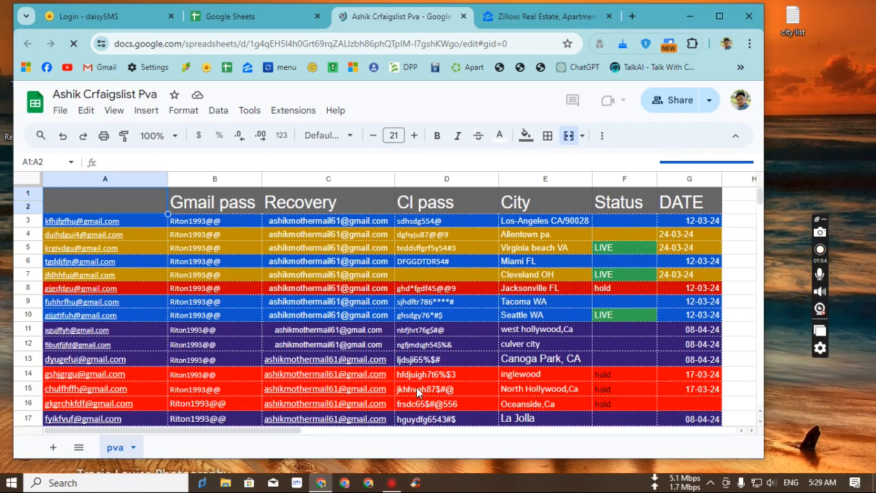
Open File Explorer showing the Software (H:) drive over the accounts spreadsheet.
click(236, 486)
scroll(161, 219, down, 1)
Launch the AdsPower-Global-6.2.29-x64 installer from H:\Important software\antididect browser, then minimize Explorer and Chrome.
click(140, 353)
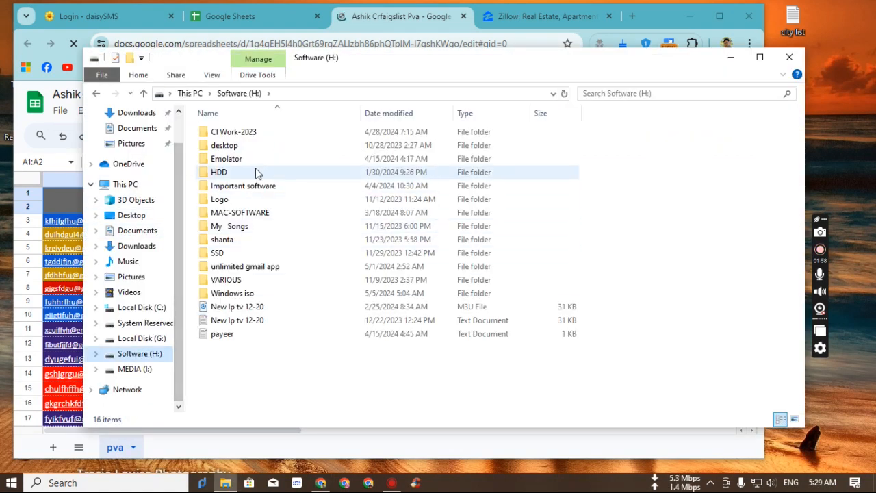
click(256, 186)
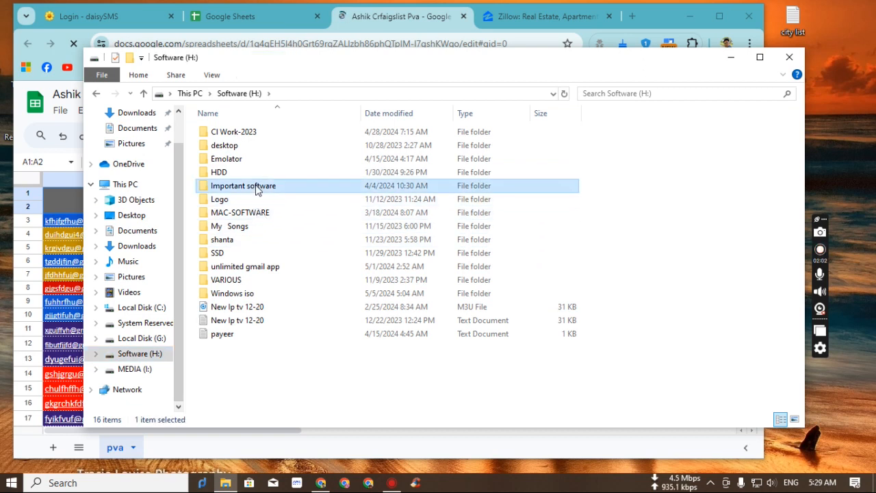
double_click(257, 188)
double_click(250, 133)
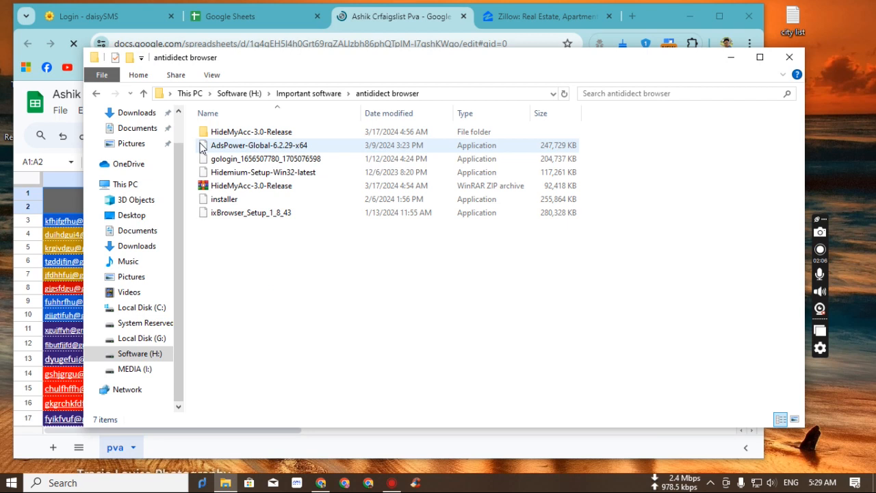
double_click(241, 146)
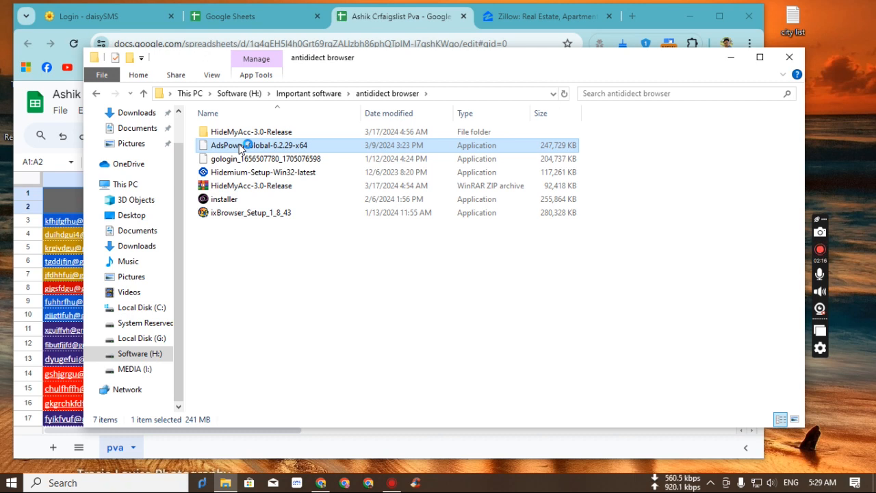
click(732, 57)
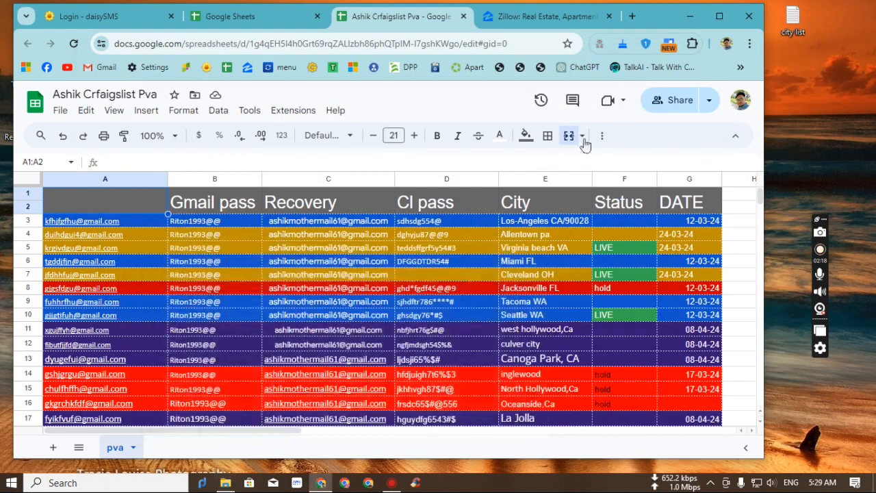
click(690, 16)
Accept the license and install AdsPower Global 6.2.29, moving the finished setup window aside.
right_click(354, 178)
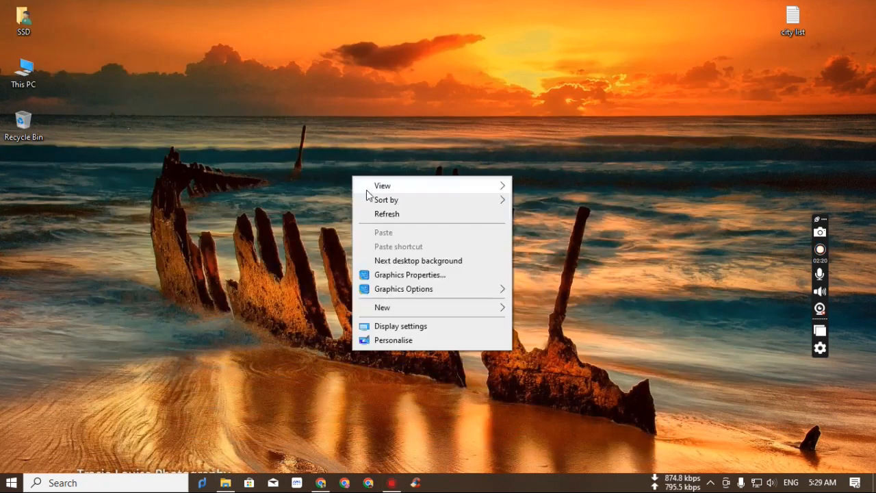
click(373, 213)
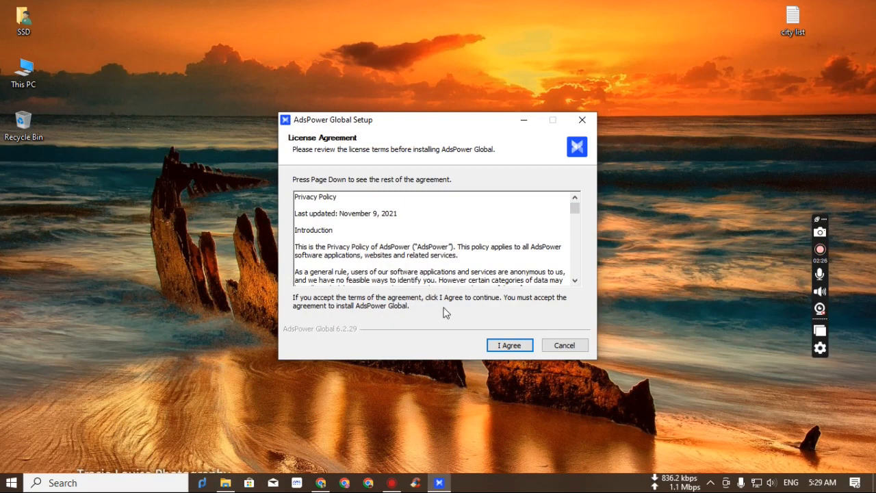
click(518, 349)
click(519, 351)
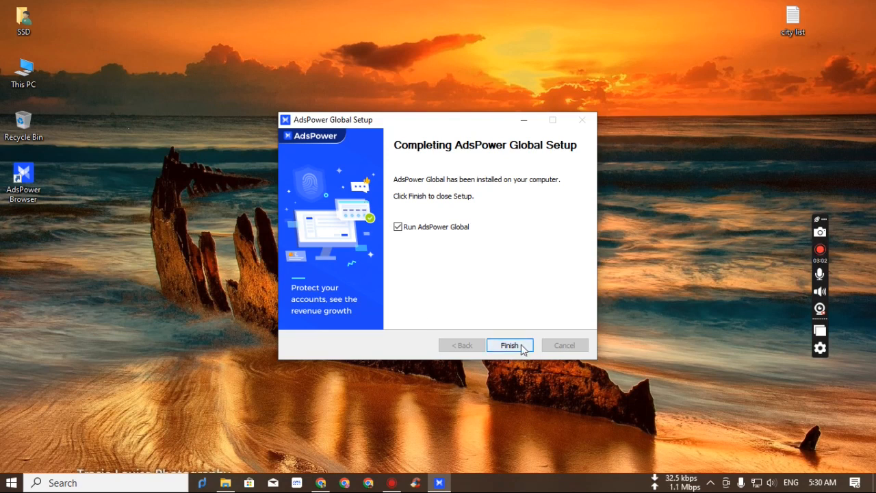
drag(417, 121, 512, 103)
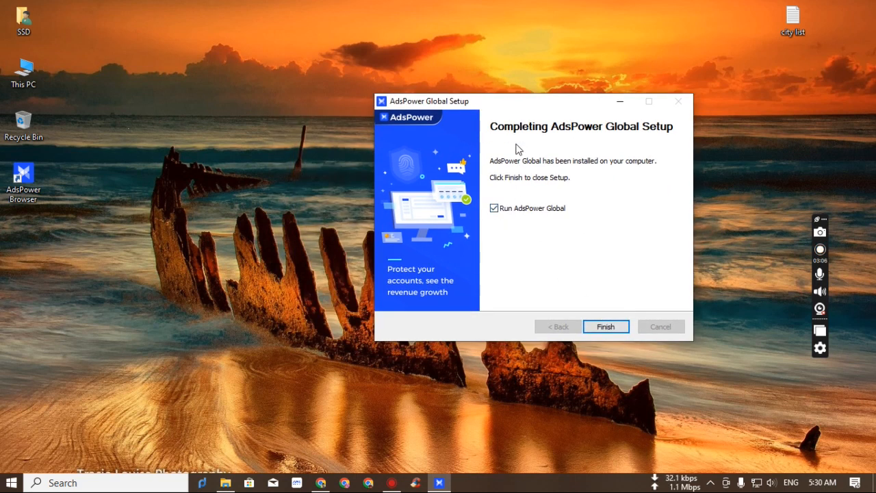
click(296, 482)
Close File Explorer and show ABC S5 Proxy's full proxy list.
click(226, 484)
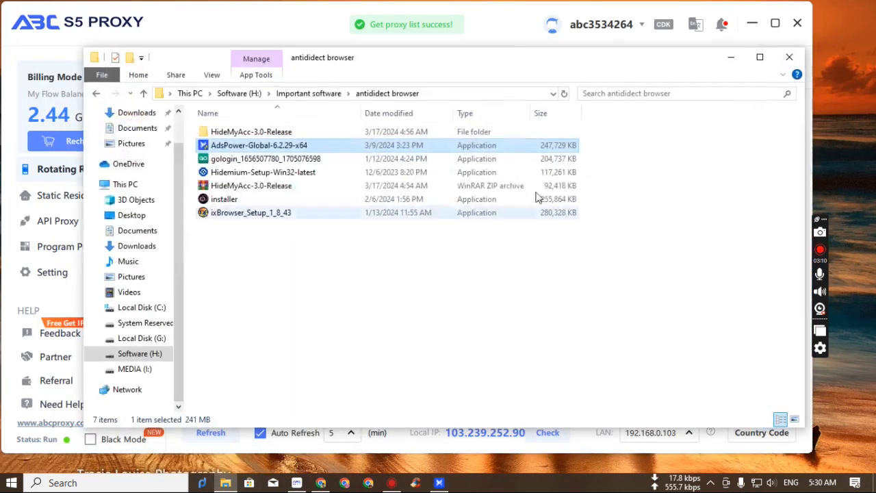
click(789, 58)
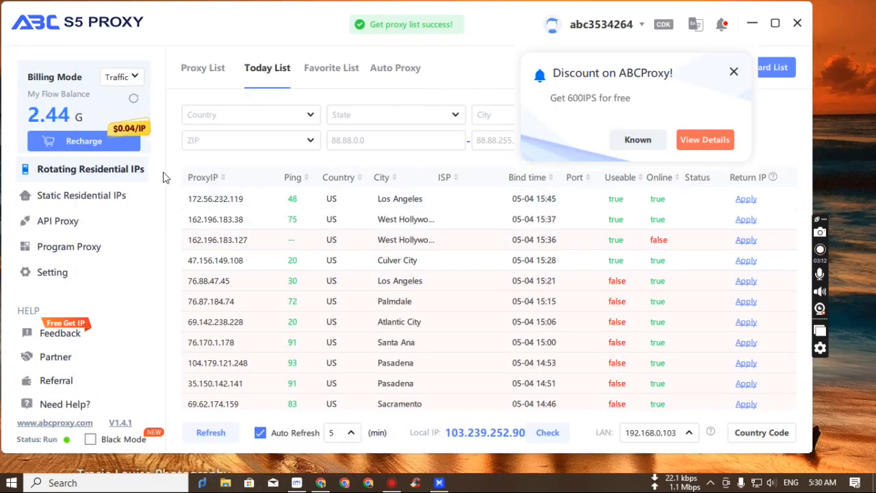
click(184, 68)
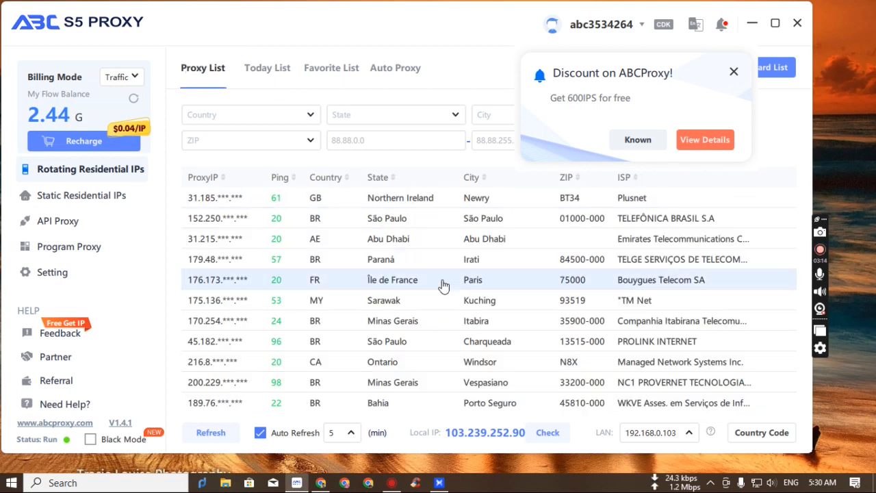
click(259, 122)
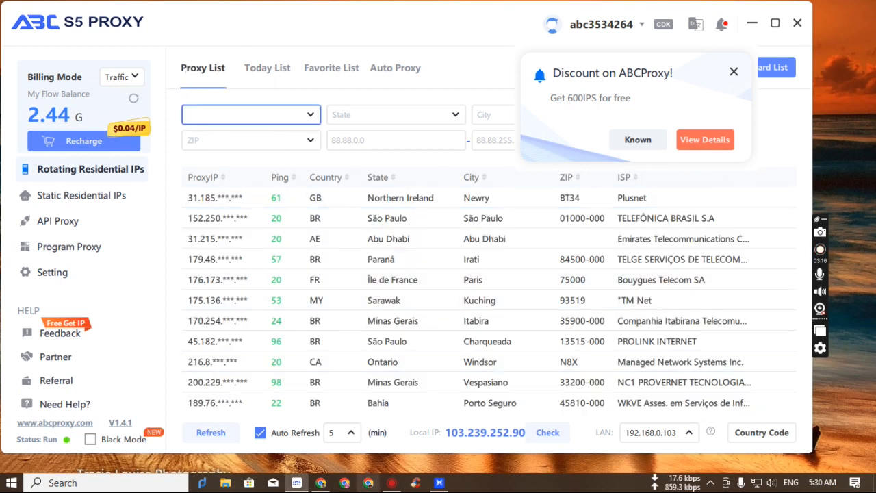
Check the account's target city in cell E3 of the accounts spreadsheet.
click(321, 483)
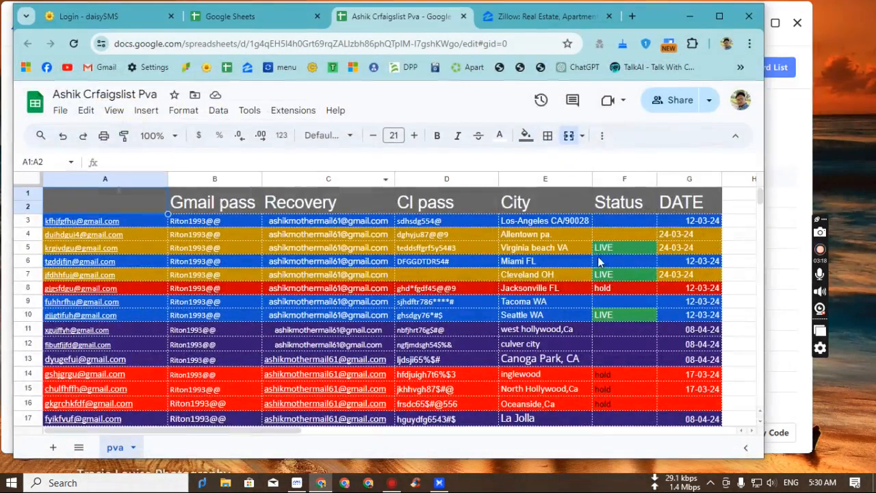
click(624, 226)
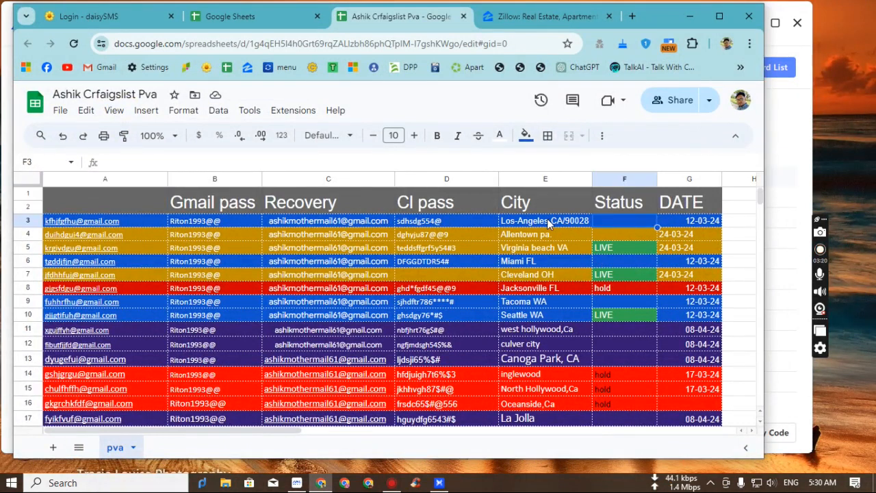
click(537, 226)
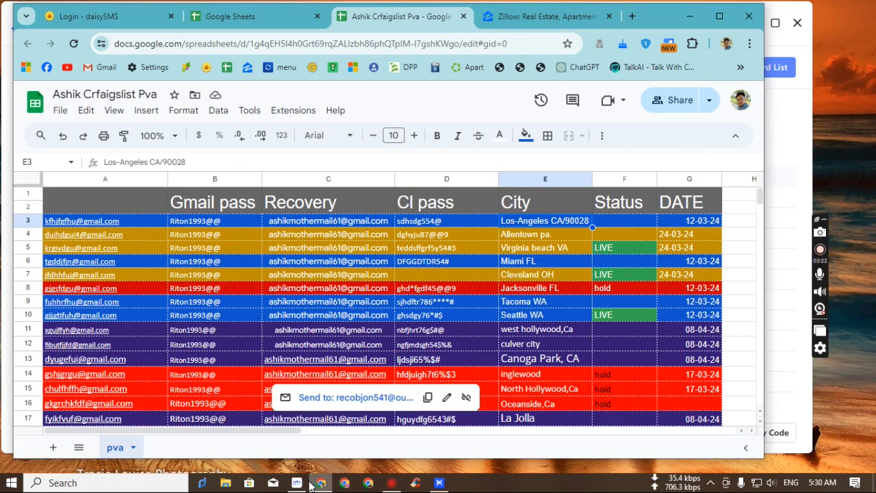
click(321, 483)
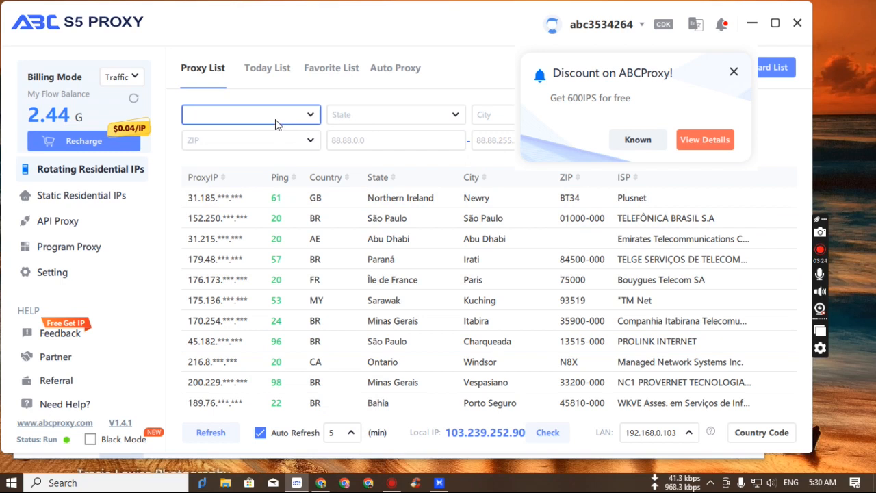
Filter proxies to United States, California, Los Angeles and search for matches.
text(us)
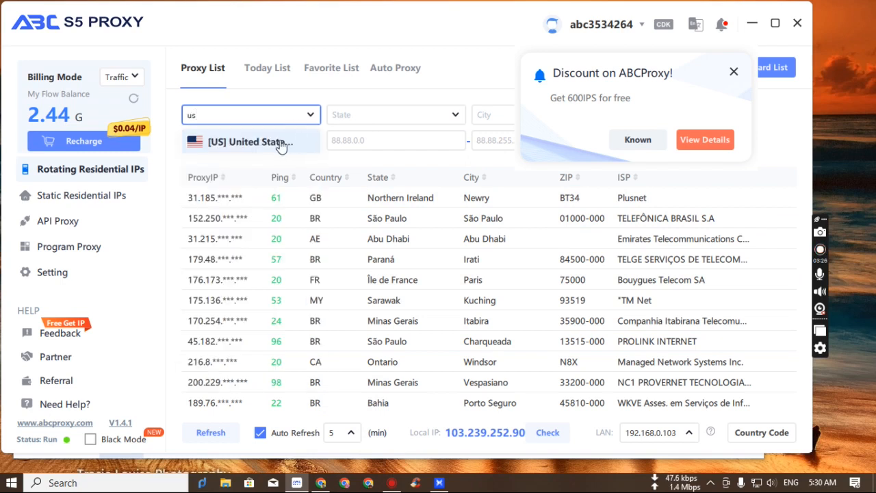
click(281, 143)
click(384, 121)
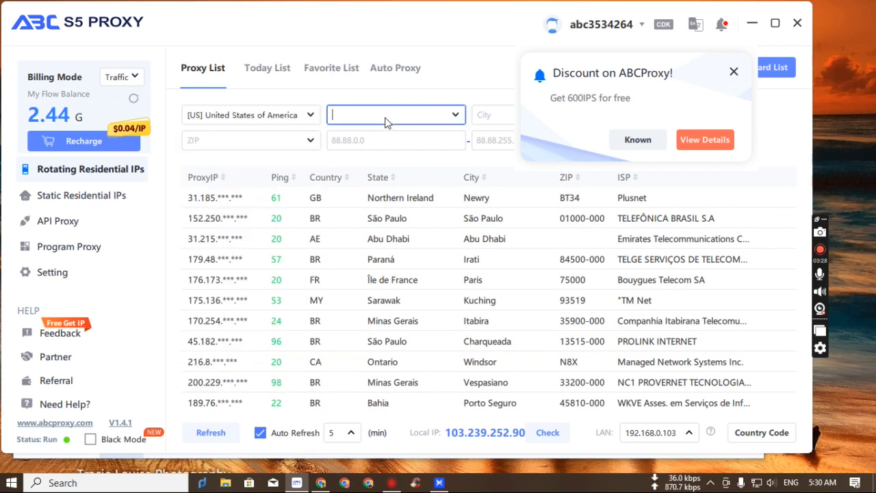
text(ali)
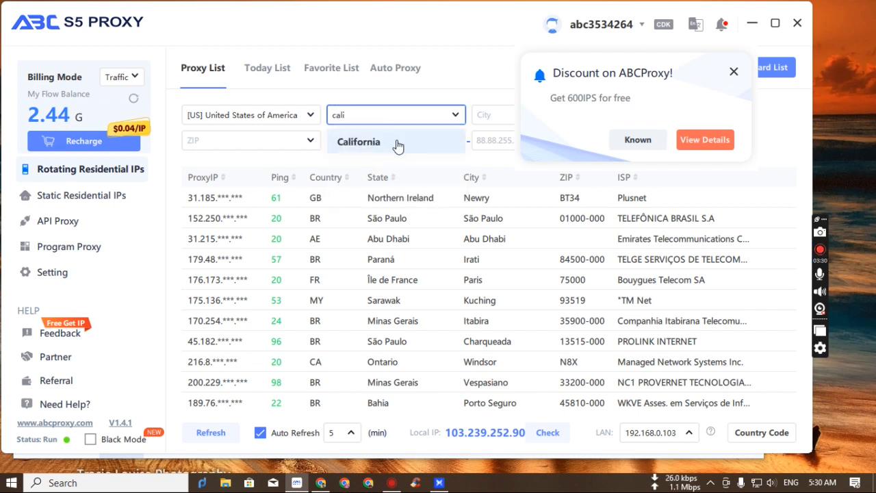
click(394, 146)
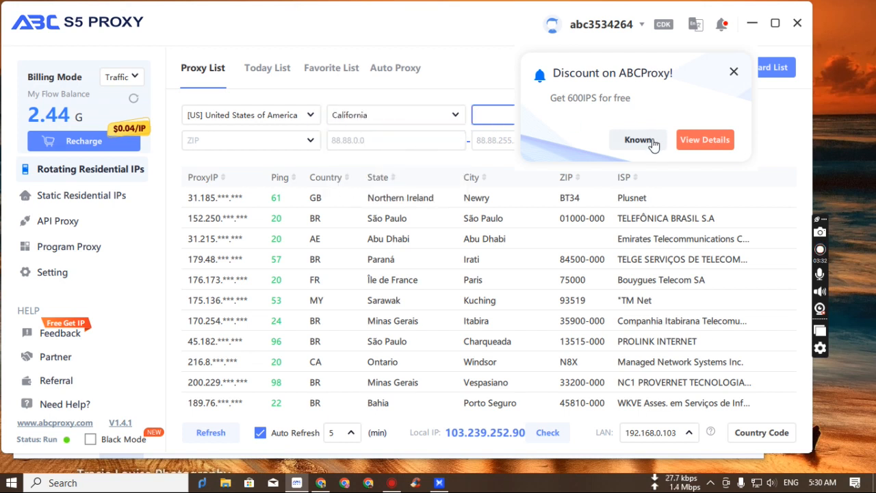
click(640, 140)
click(521, 115)
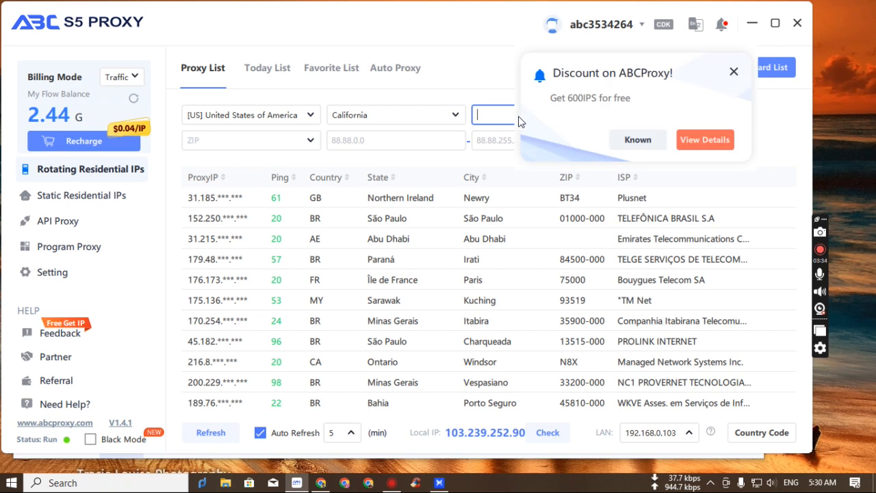
text(los)
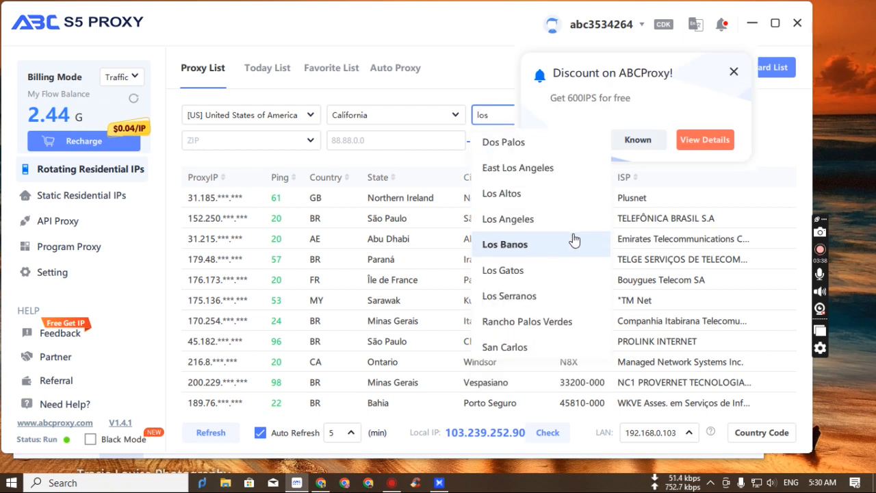
click(509, 219)
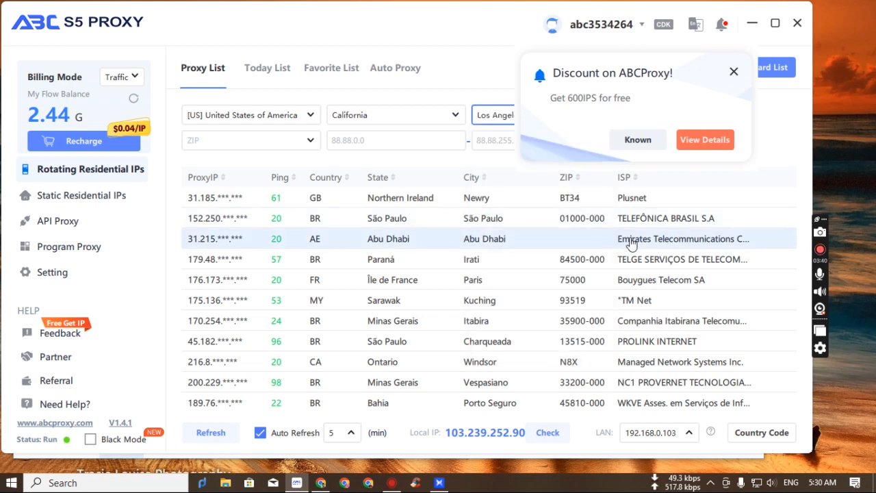
click(638, 140)
click(695, 145)
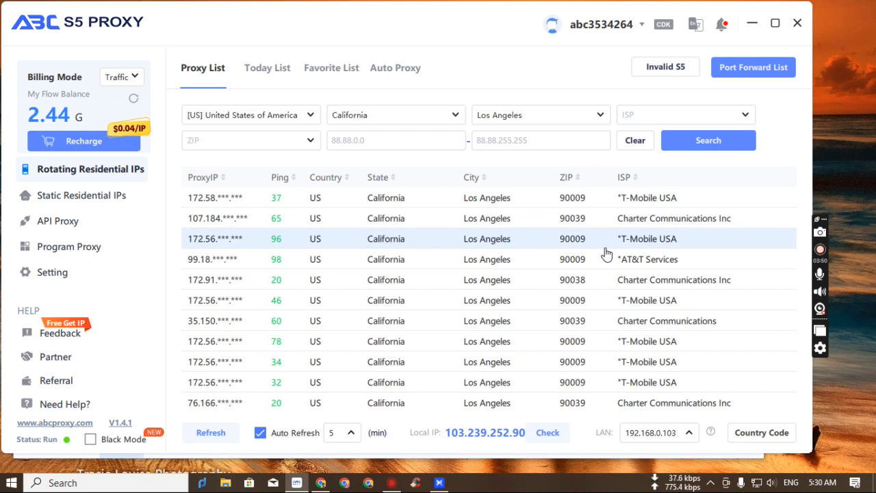
Forward the first Los Angeles proxy in the list to free local port 40000.
right_click(393, 200)
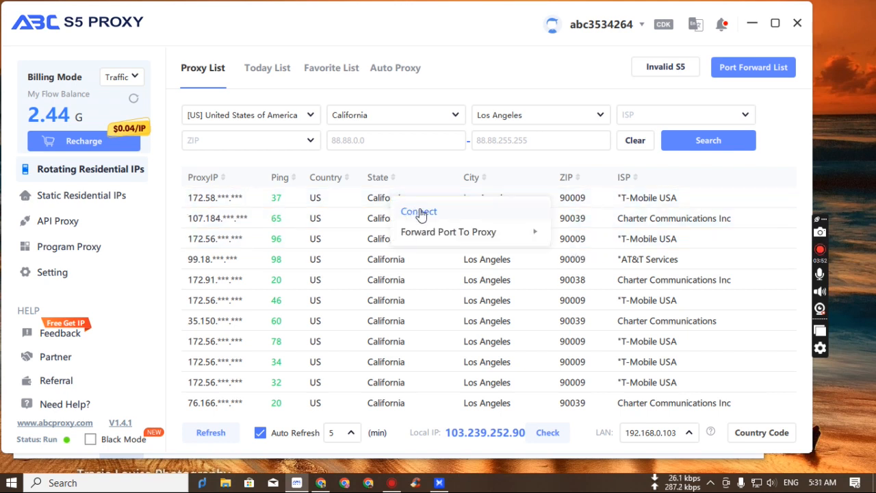
mouse_move(444, 238)
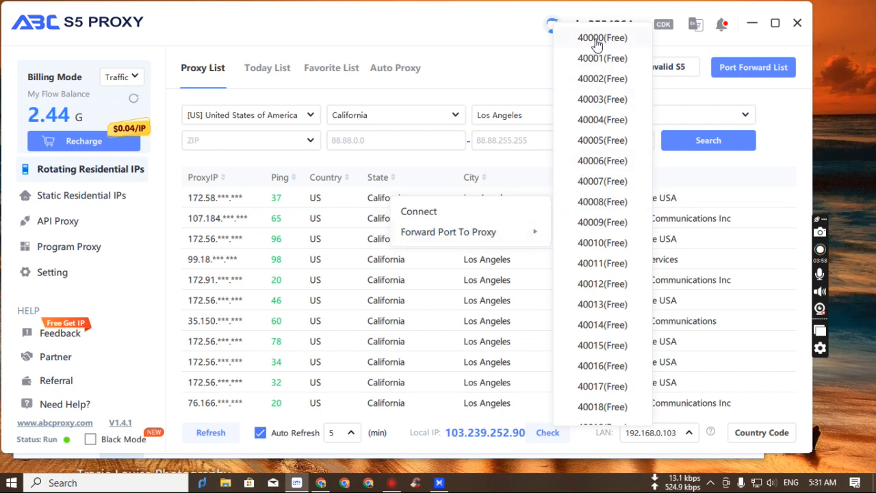
click(597, 38)
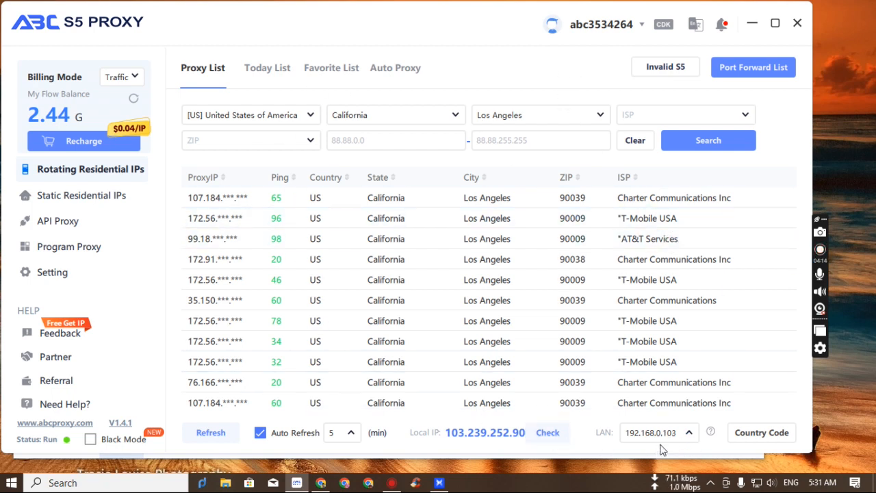
Enable a LAN proxy server at 192.168.0.103, port 40000, in Internet Options.
click(95, 483)
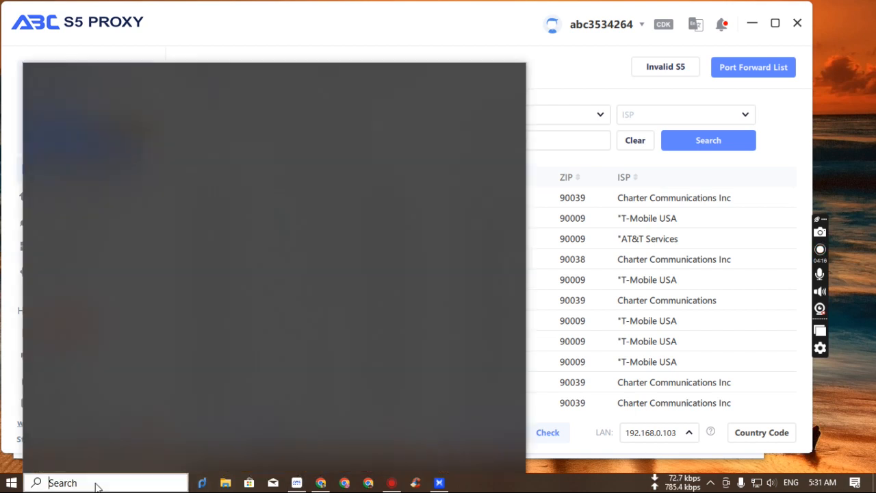
text(in)
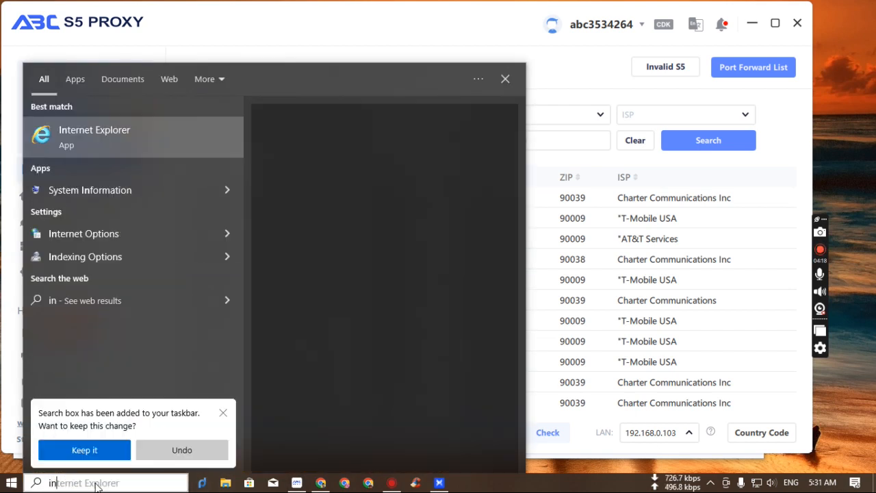
text(ternet)
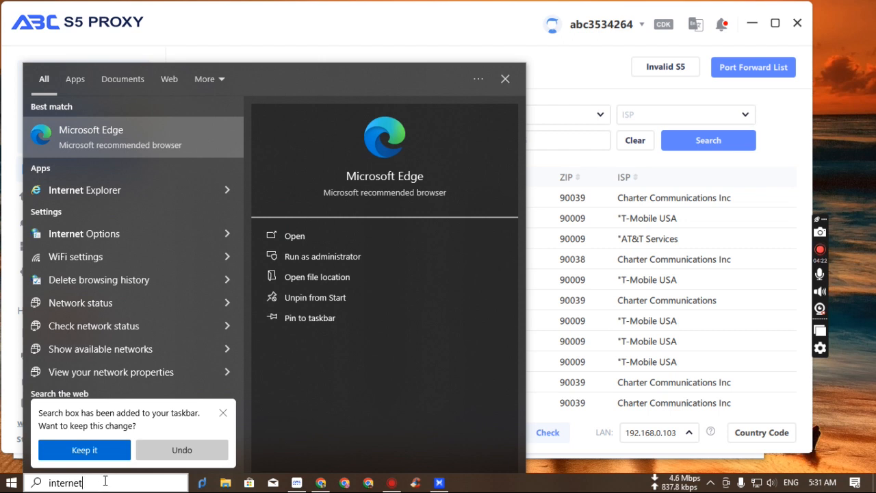
click(180, 233)
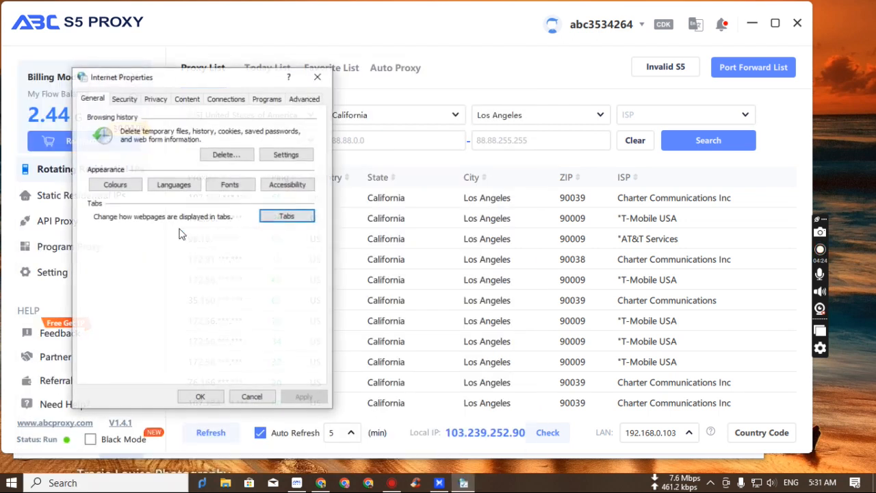
click(225, 99)
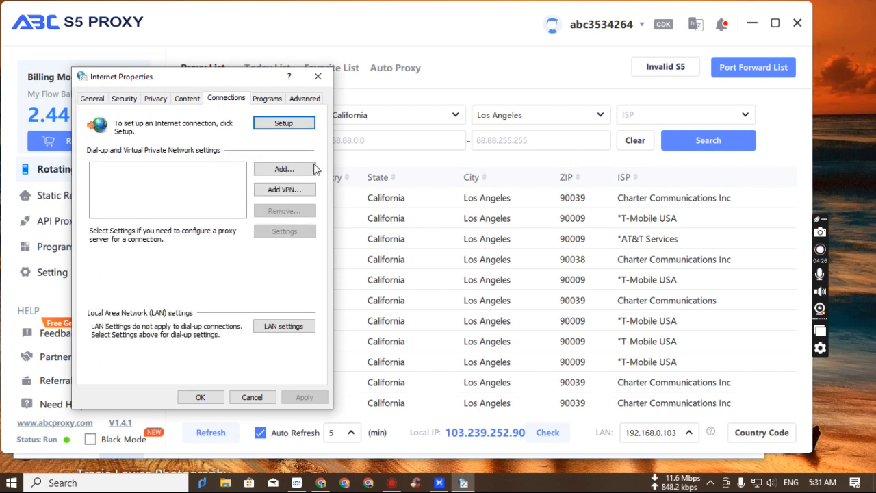
click(293, 326)
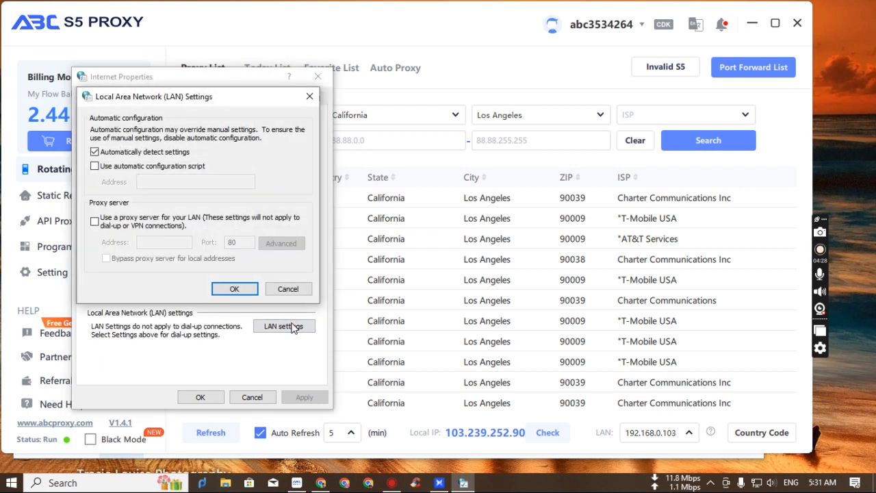
click(95, 221)
click(165, 242)
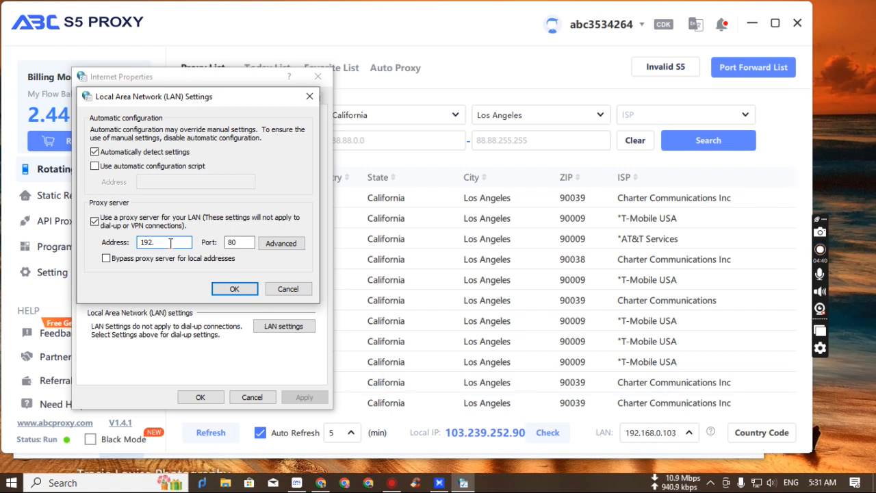
text(68)
double_click(232, 242)
text(40000)
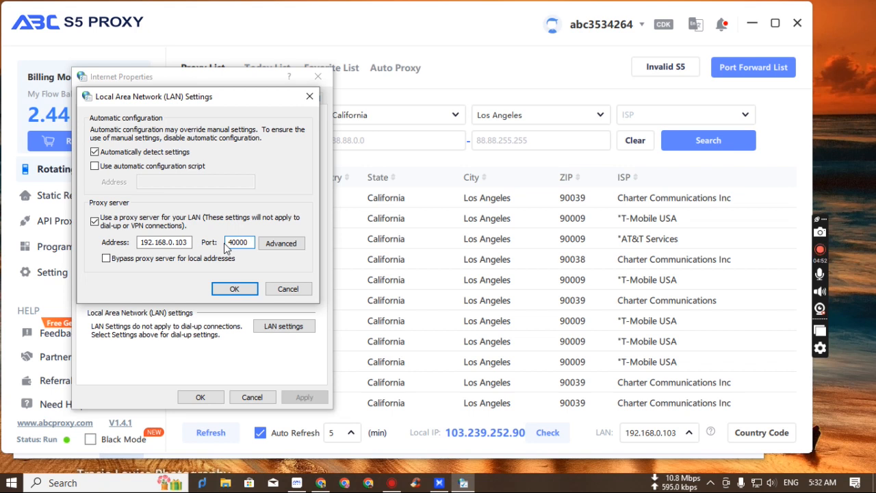
click(247, 291)
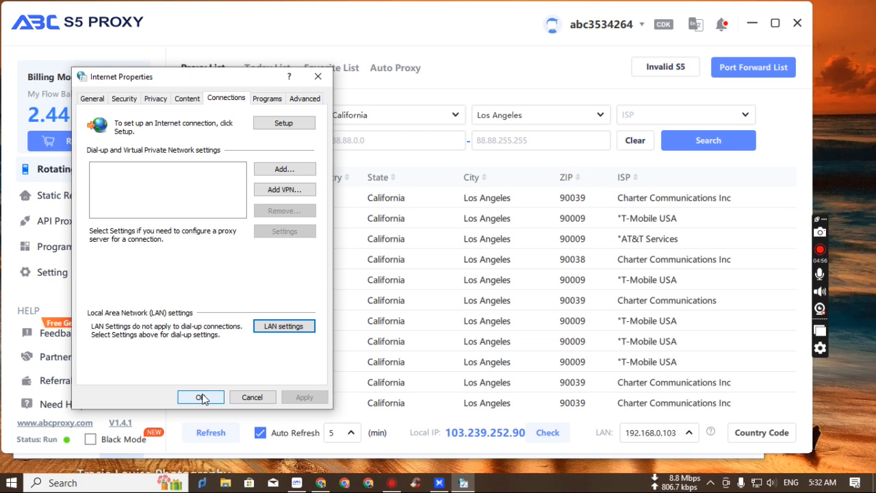
click(201, 397)
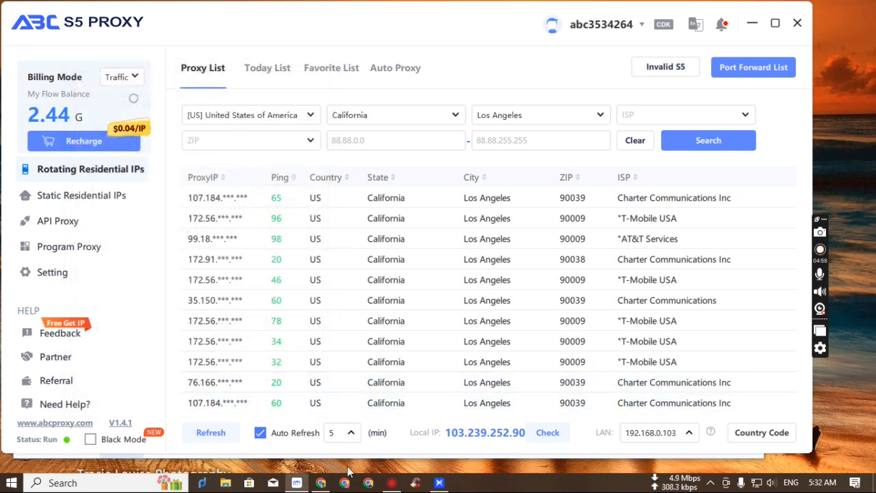
Exit Proxifier from the system tray.
click(711, 483)
right_click(673, 447)
click(692, 425)
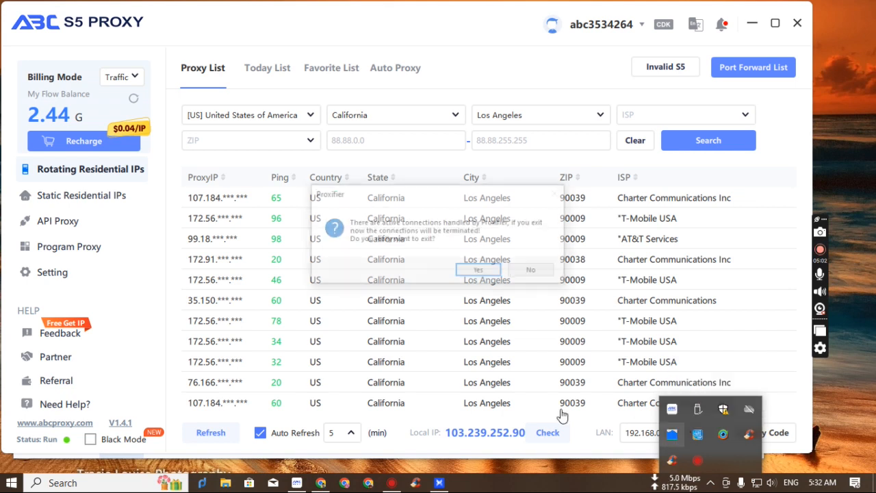
click(478, 272)
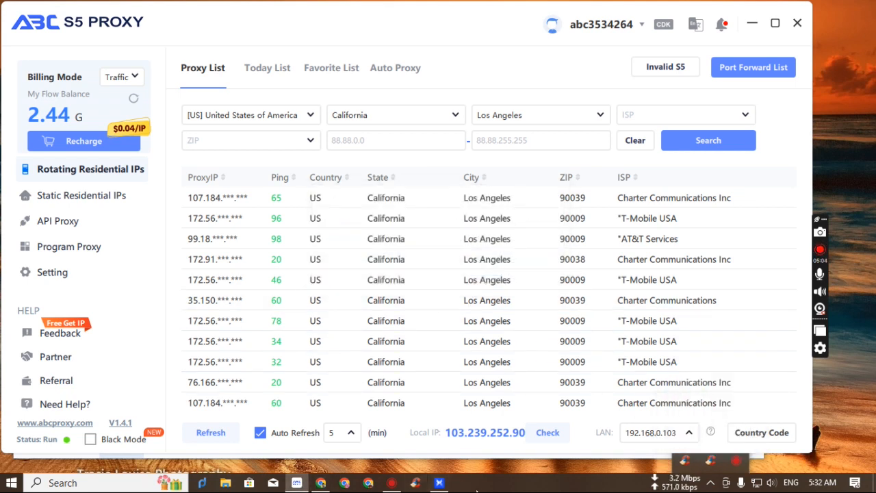
Load whoer.net in a new Chrome tab to confirm IP 172.58.209.16 in Los Angeles.
click(320, 483)
key(ctrl+t)
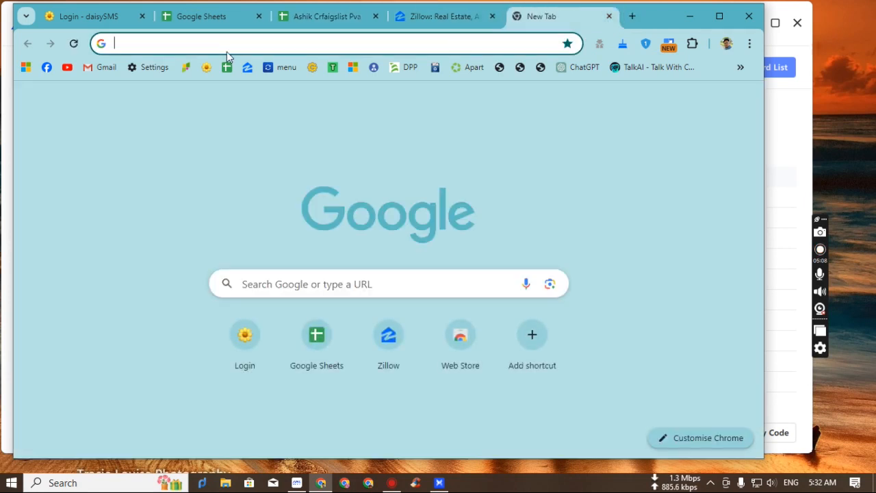
text(whoer.net)
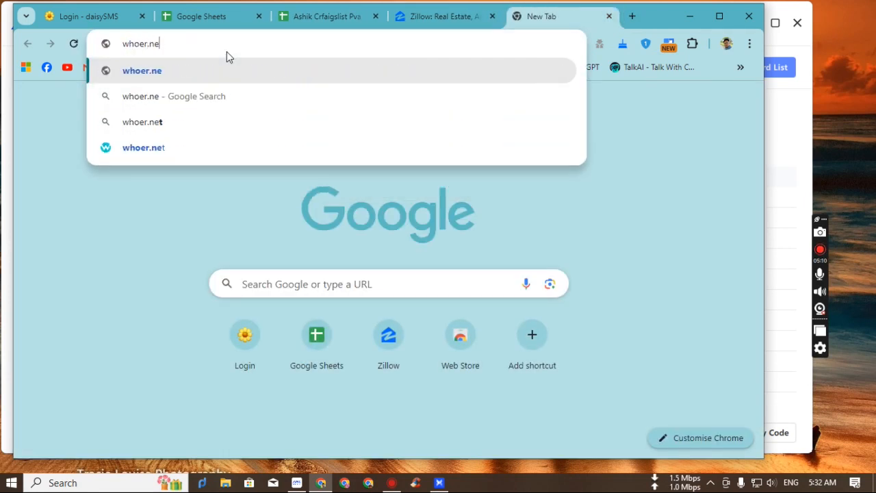
key(Return)
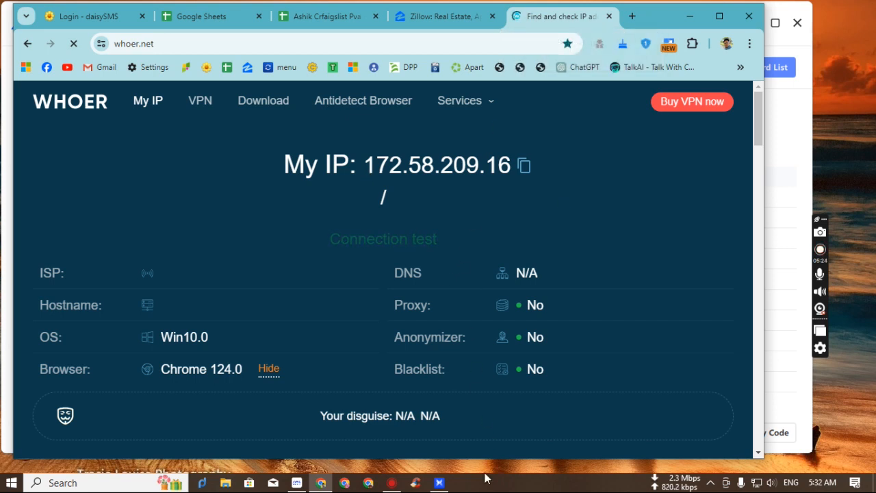
Finish the AdsPower installation and open a new blank browser tab.
click(439, 483)
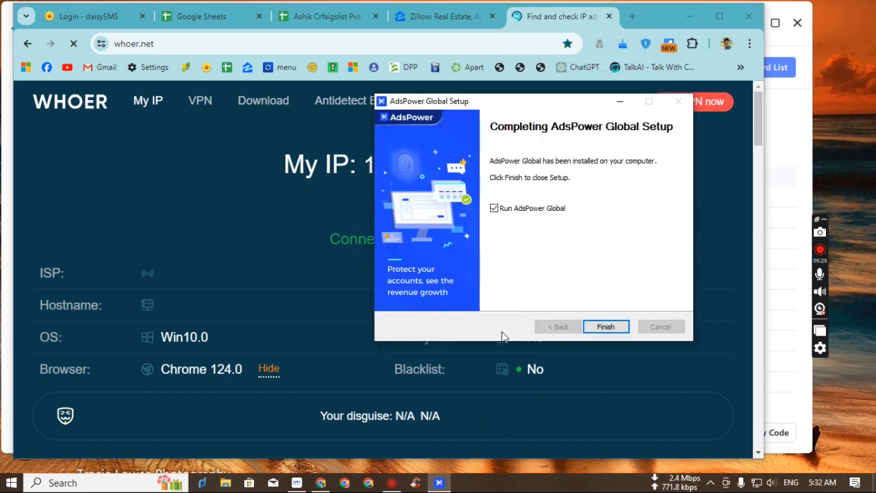
click(606, 327)
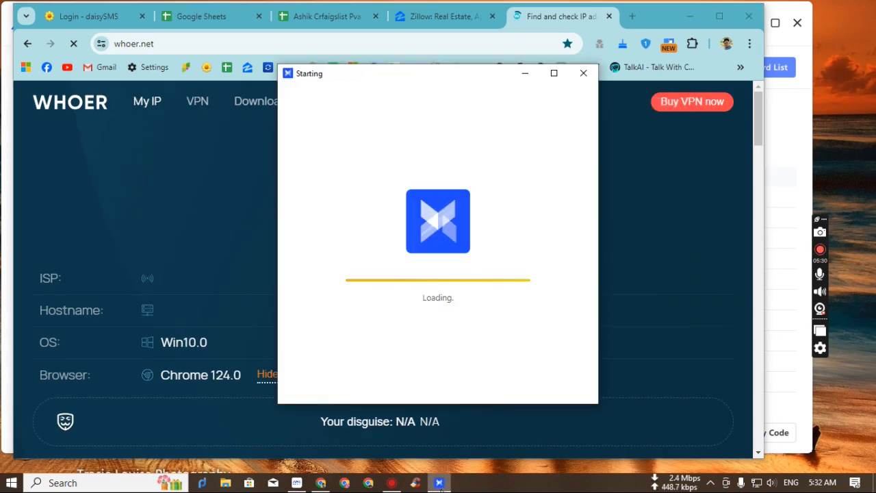
right_click(441, 483)
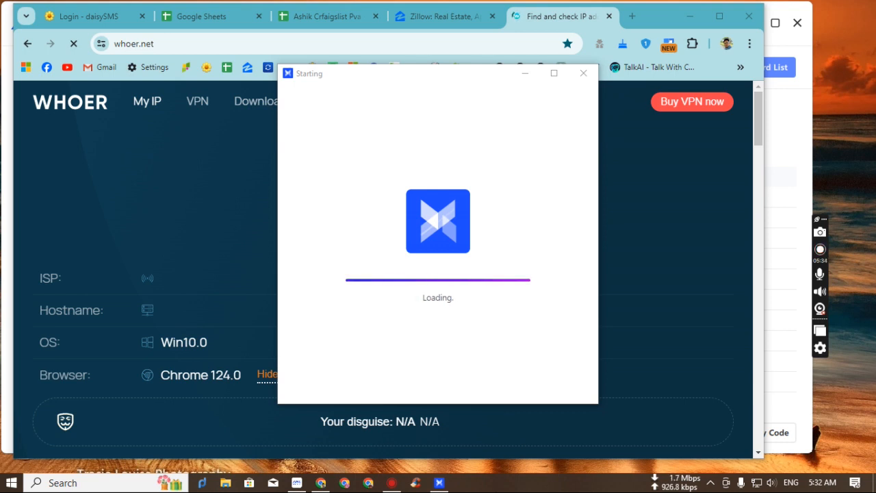
click(633, 17)
click(362, 43)
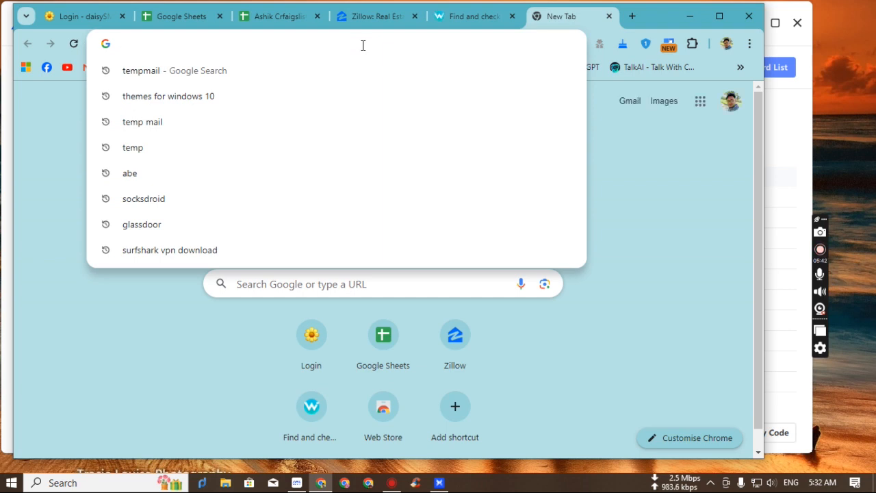
Search for Temp Mail and copy the generated temporary email address.
click(156, 69)
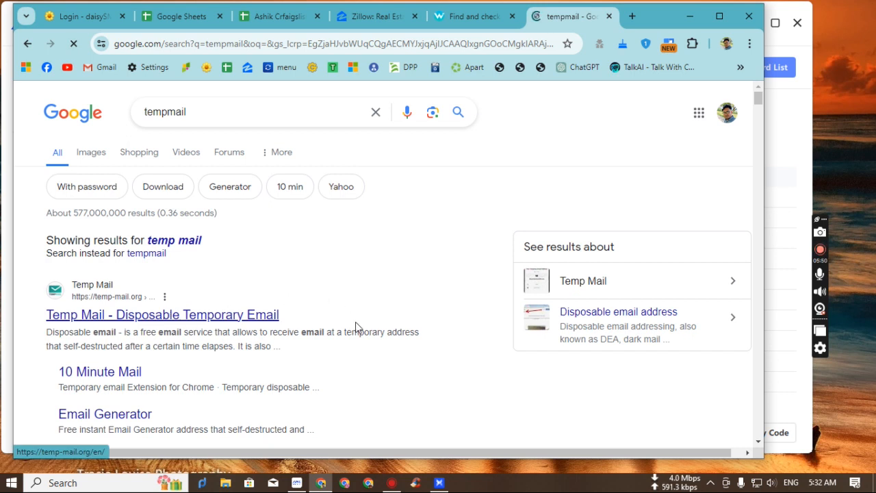
mouse_move(441, 484)
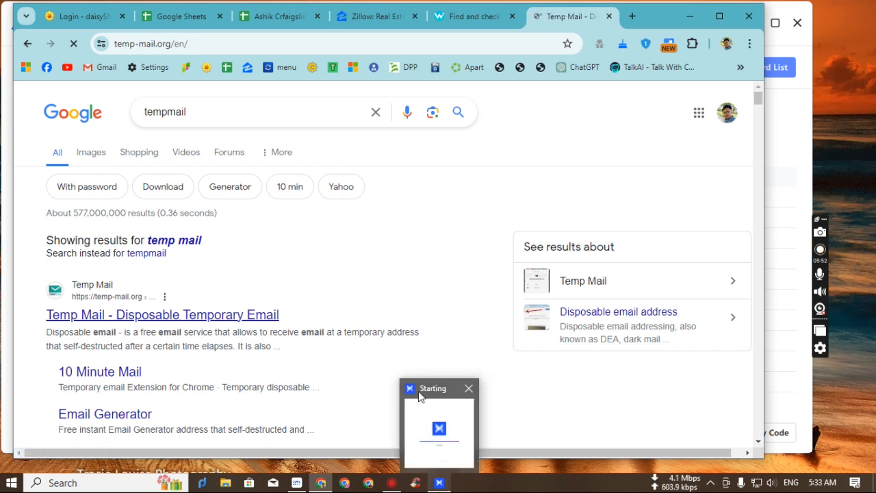
mouse_move(410, 380)
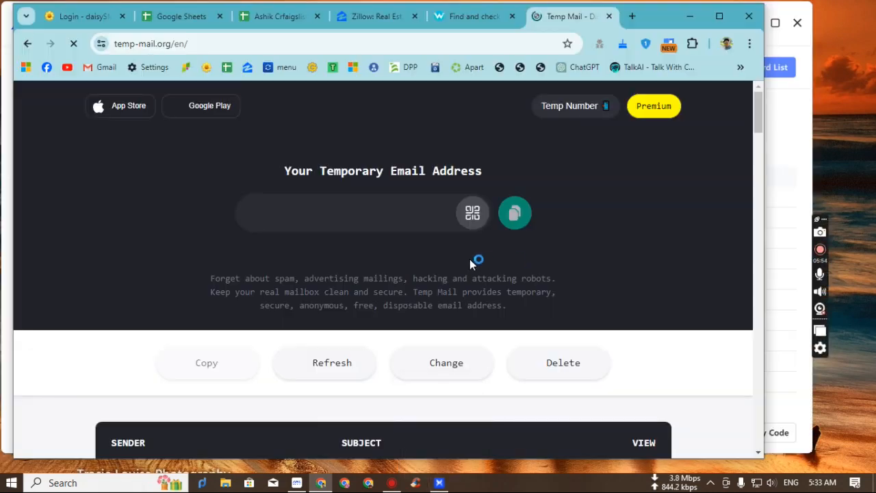
click(441, 484)
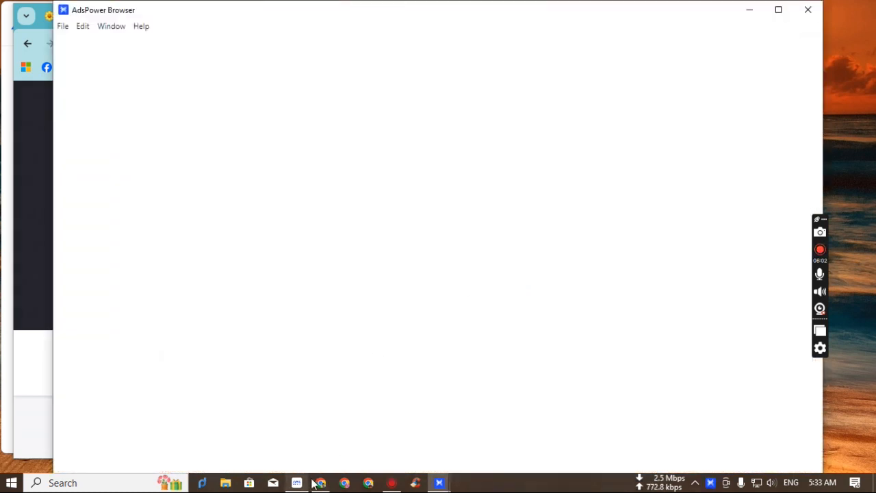
click(321, 482)
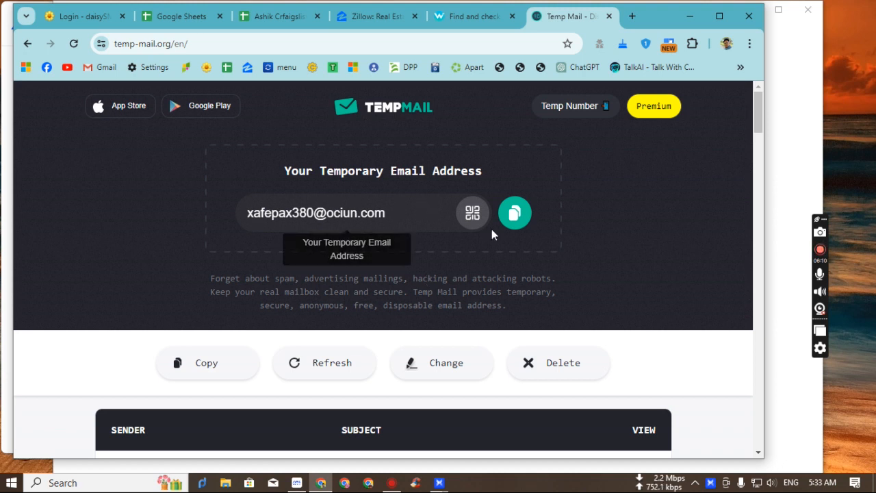
click(514, 216)
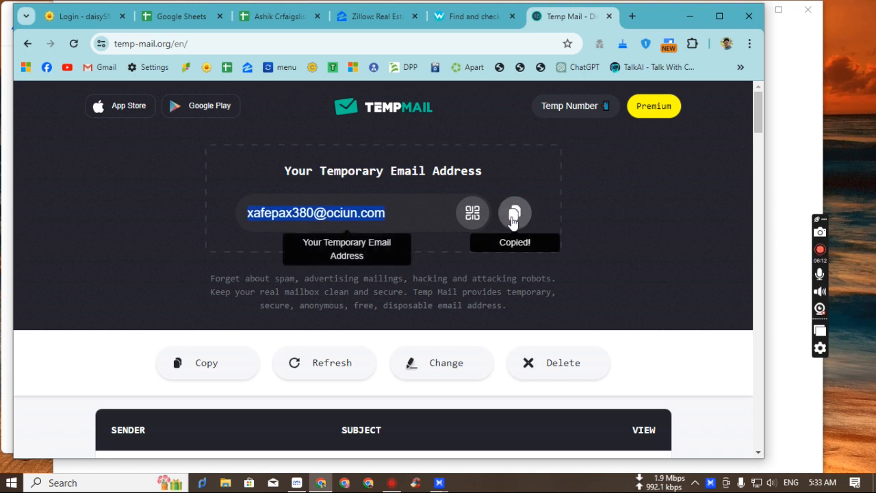
Switch AdsPower to account sign-up and paste the temporary email address.
mouse_move(442, 480)
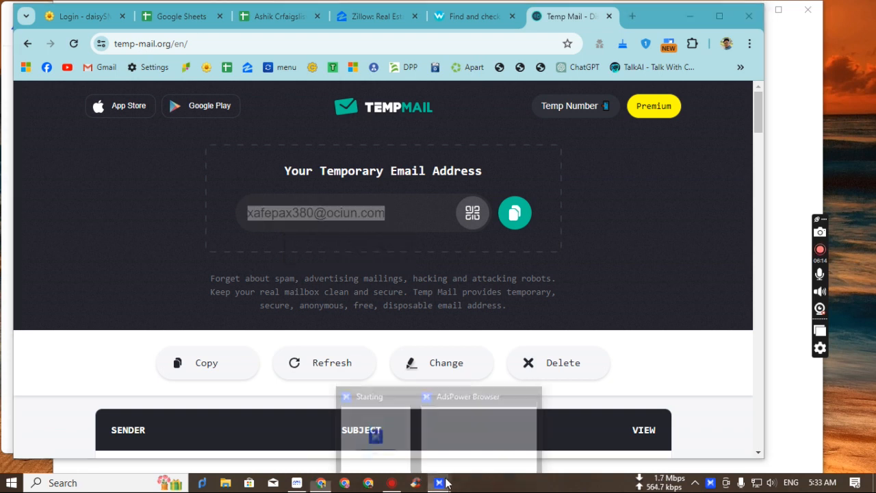
click(486, 428)
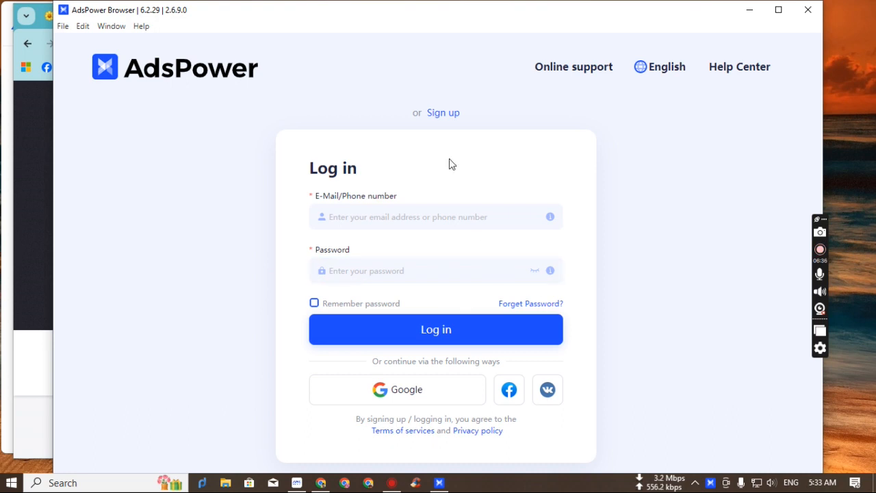
click(452, 115)
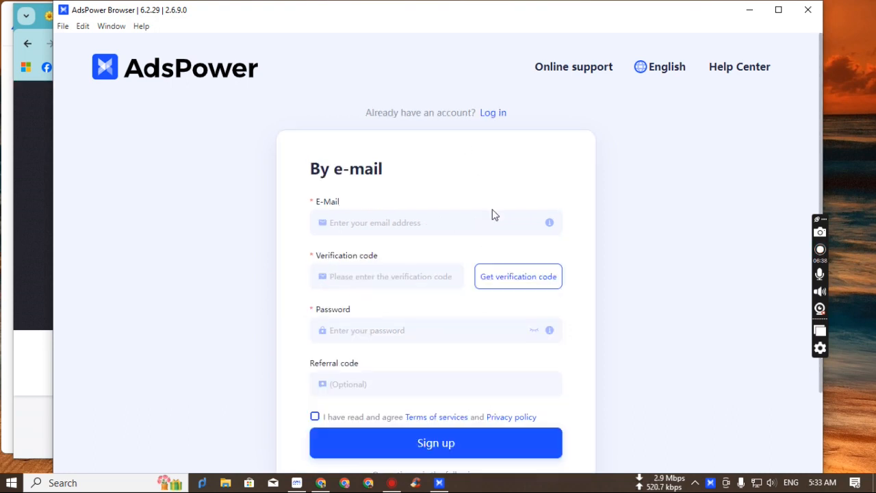
click(386, 217)
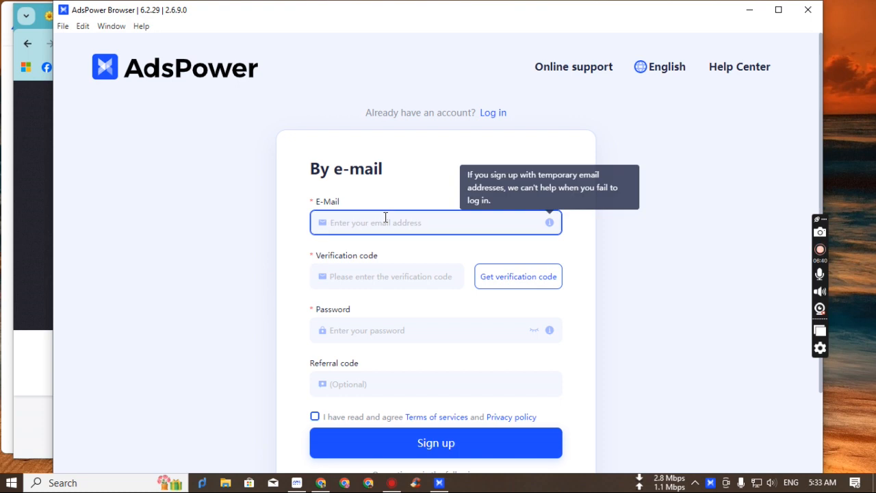
key(ctrl+v)
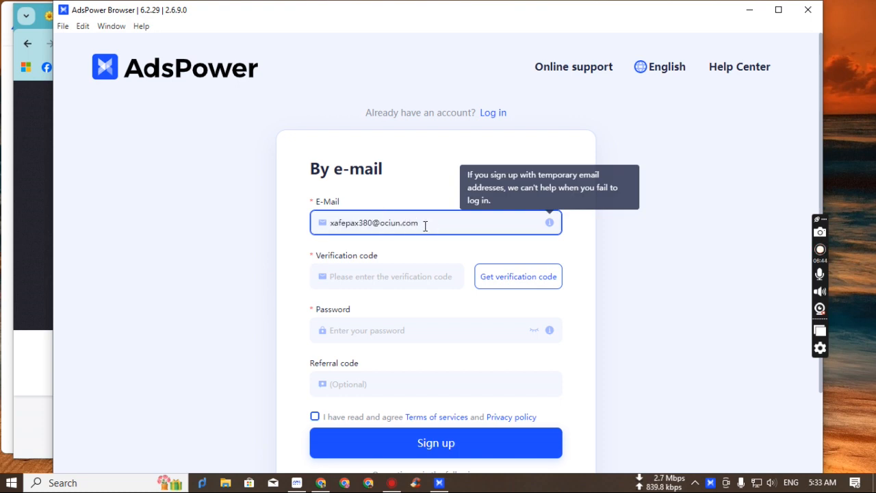
Request a verification code, enter a password, and accept the terms of service.
click(497, 286)
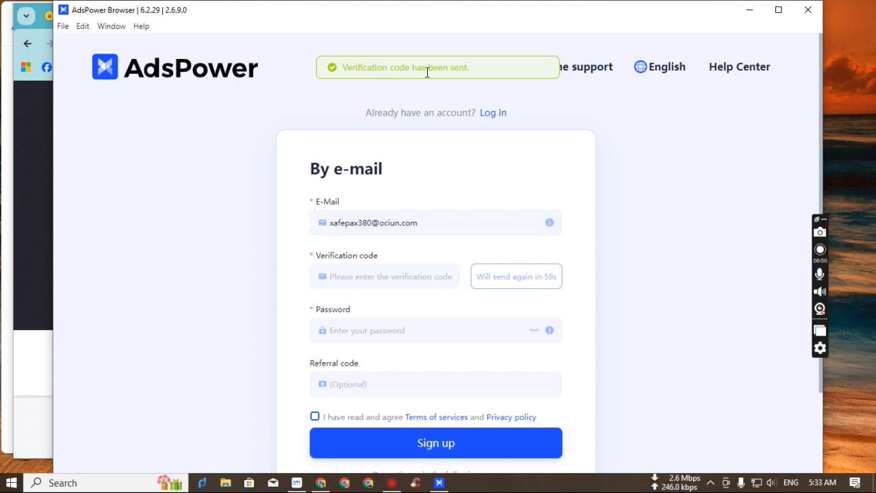
click(376, 331)
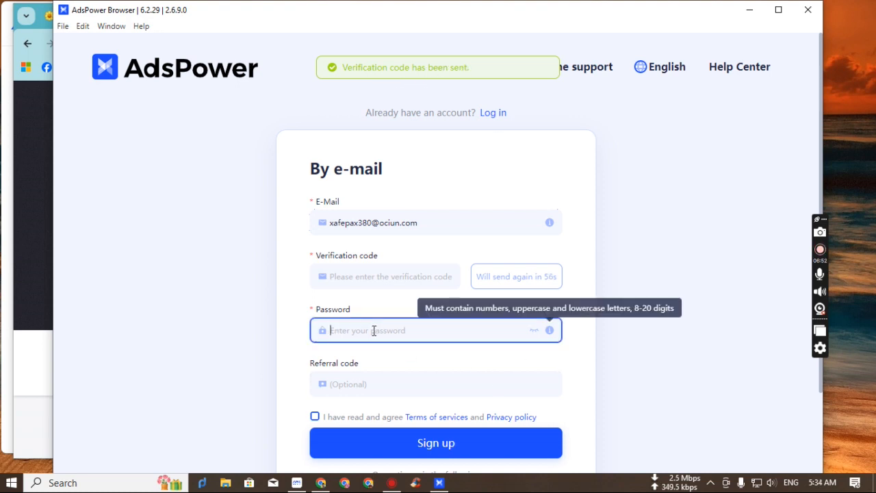
text(•)
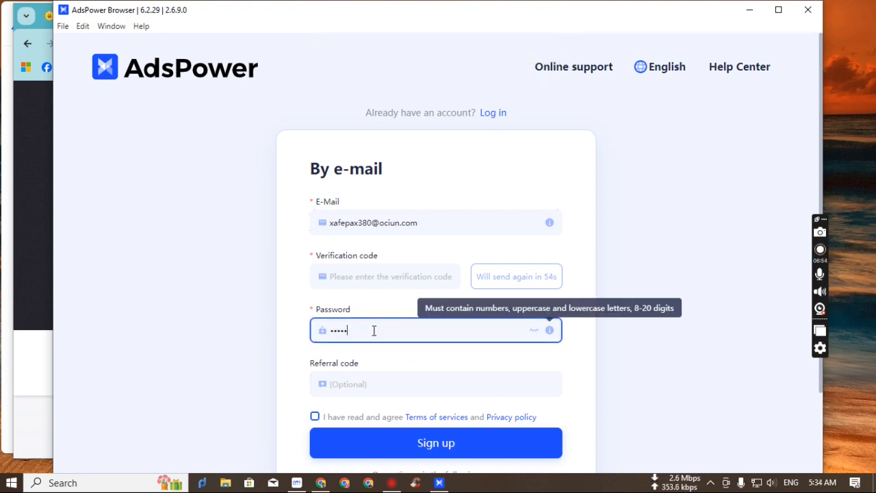
click(315, 417)
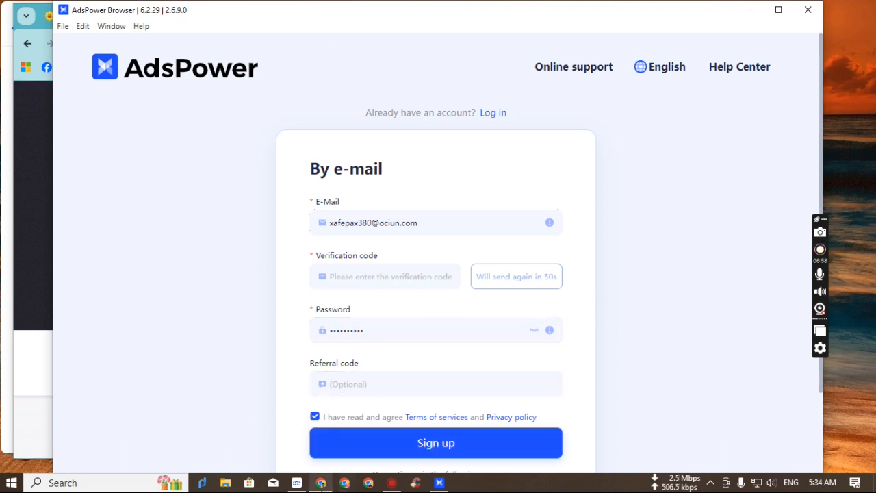
click(360, 270)
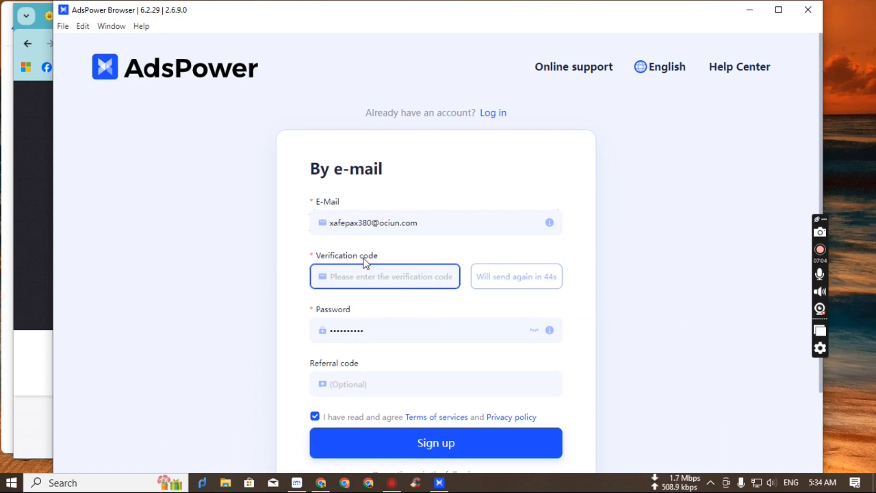
key(alt+Tab)
Open the AdsPower Sign Up Verification Code email and copy its code for the sign-up form.
scroll(435, 244, down, 3)
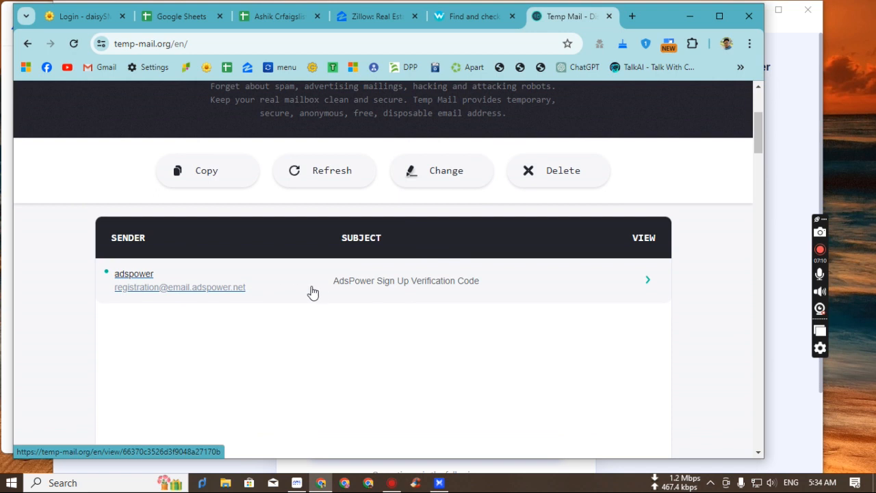
click(181, 288)
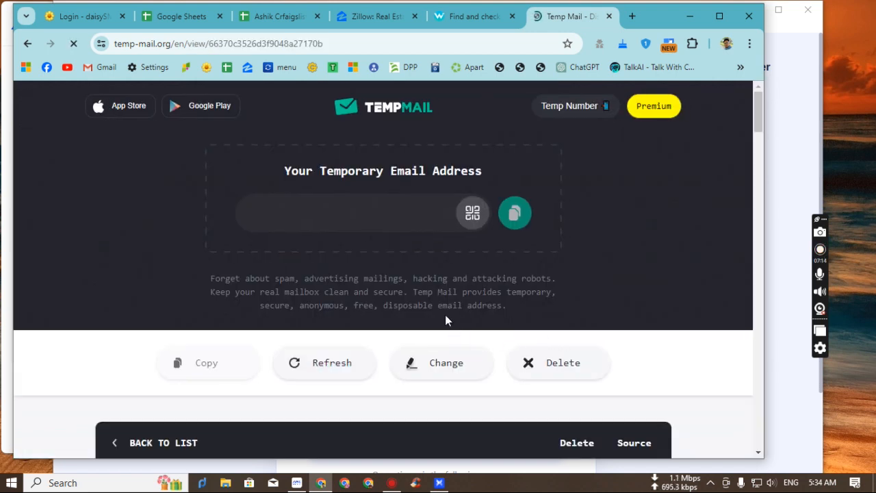
scroll(448, 319, down, 2)
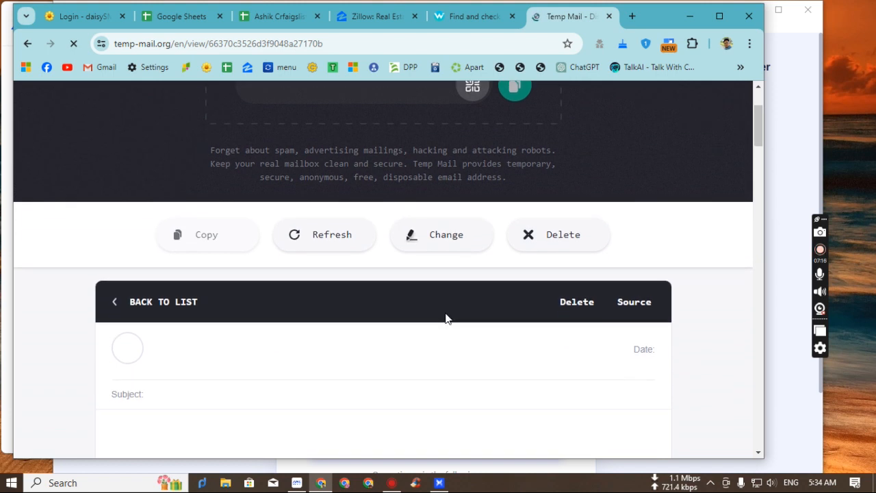
scroll(449, 319, down, 2)
scroll(448, 319, down, 2)
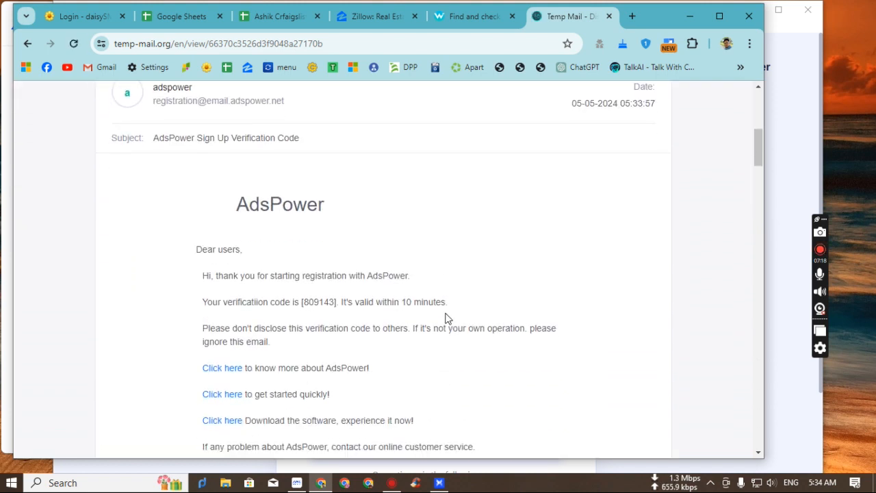
double_click(311, 302)
key(ctrl+c)
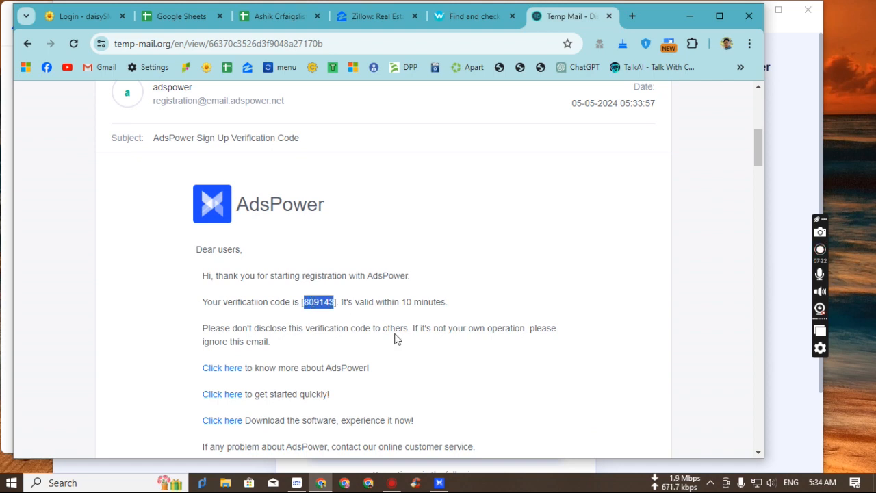
click(452, 483)
Paste the verification code to complete sign-up, then dismiss the Create profiles guide.
key(ctrl+v)
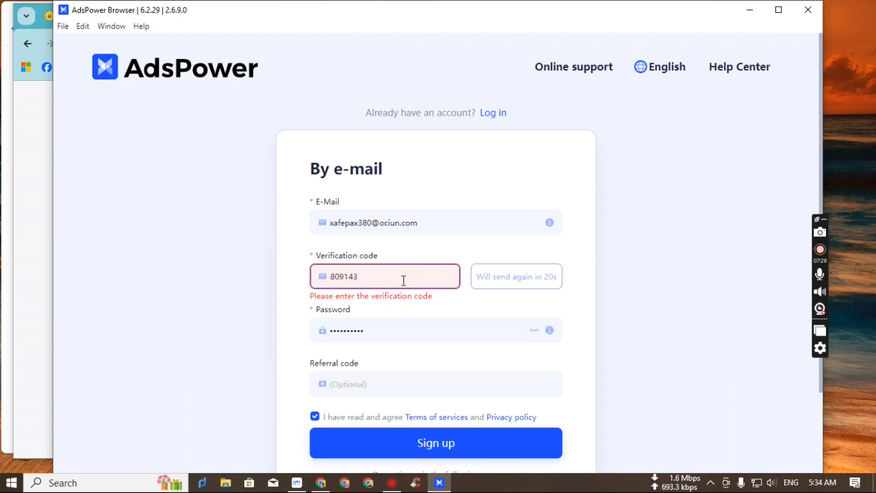
click(458, 452)
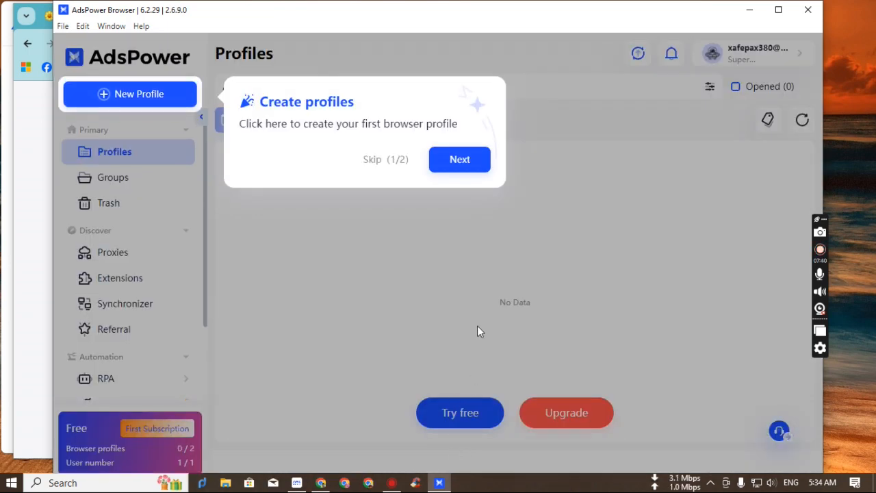
click(469, 160)
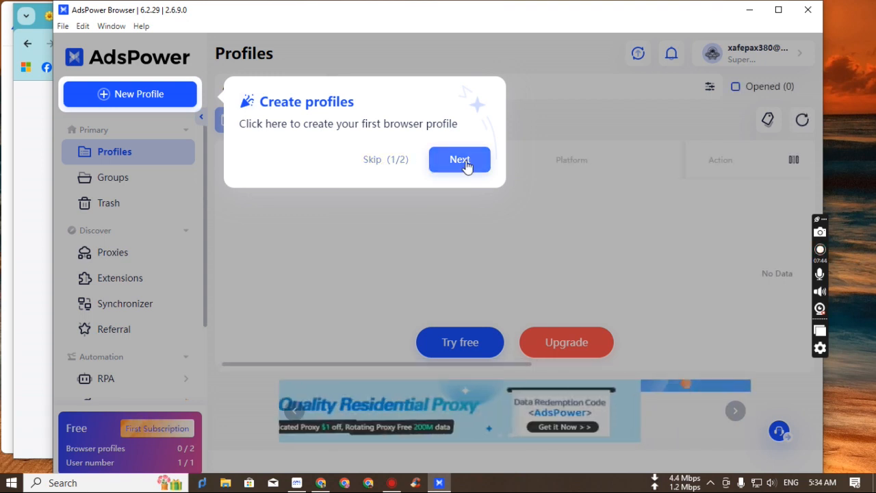
click(367, 160)
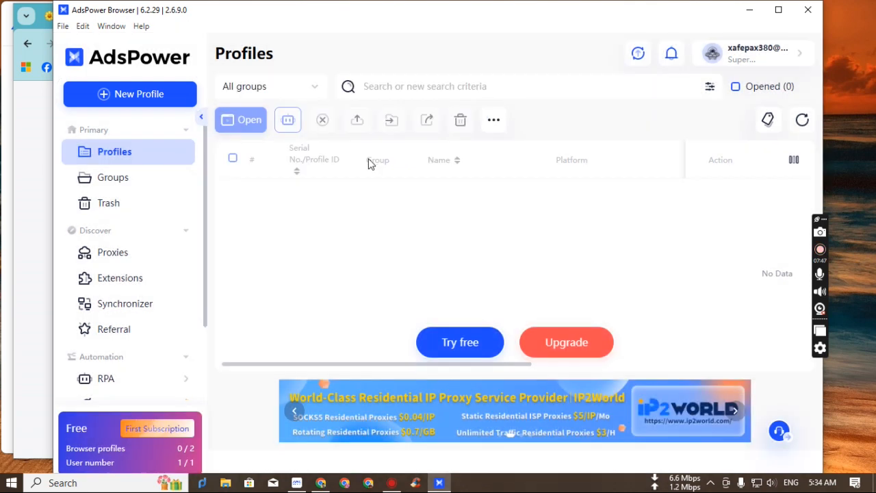
right_click(444, 481)
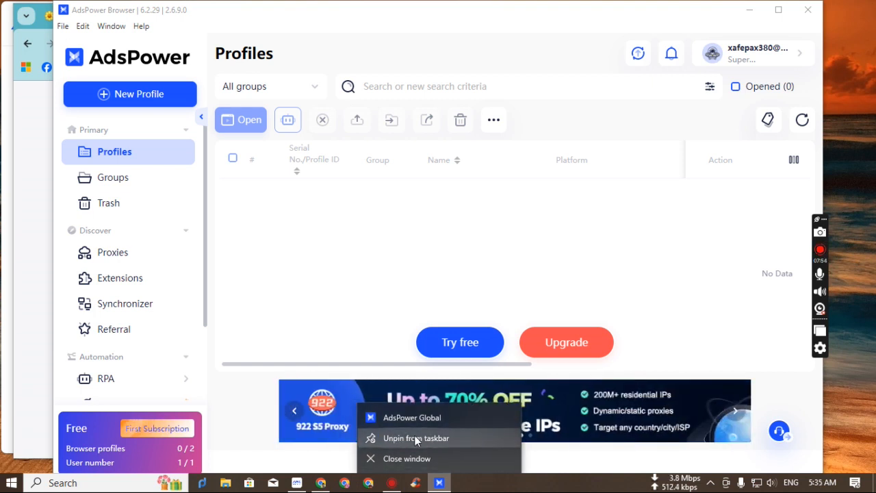
click(438, 388)
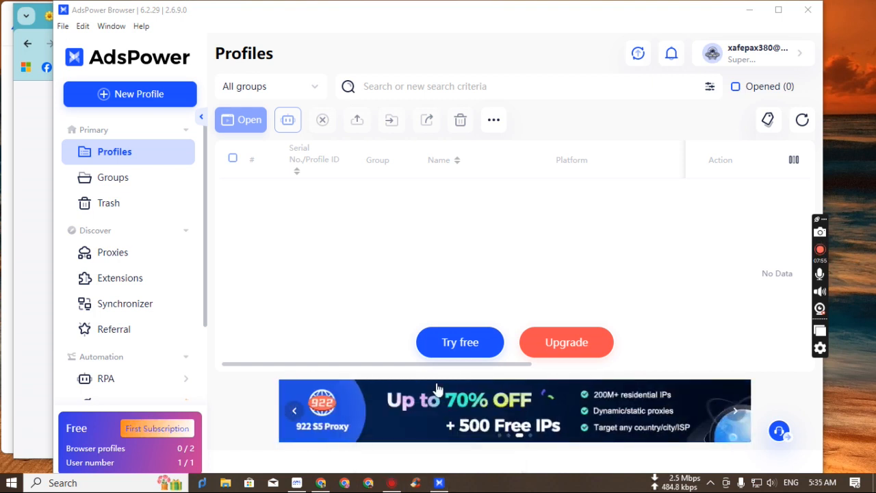
Minimize AdsPower, close the Temp Mail and whoer.net tabs, and return to Zillow.
click(748, 11)
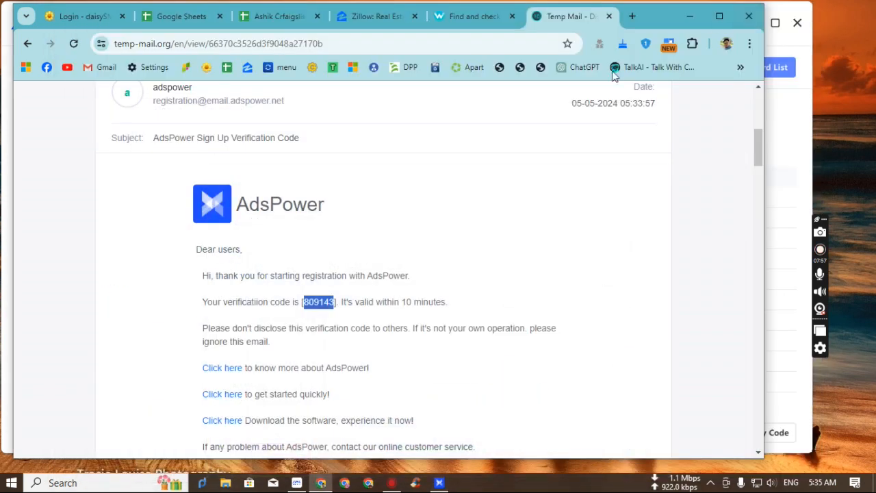
click(609, 17)
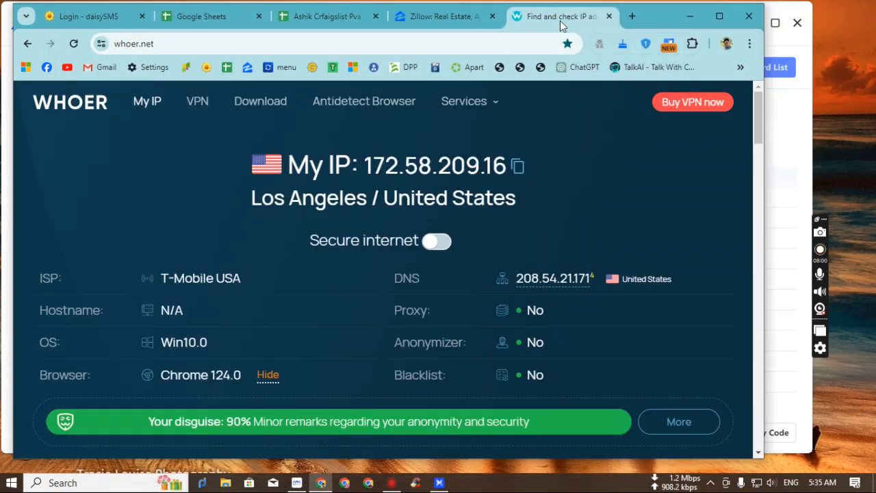
click(609, 16)
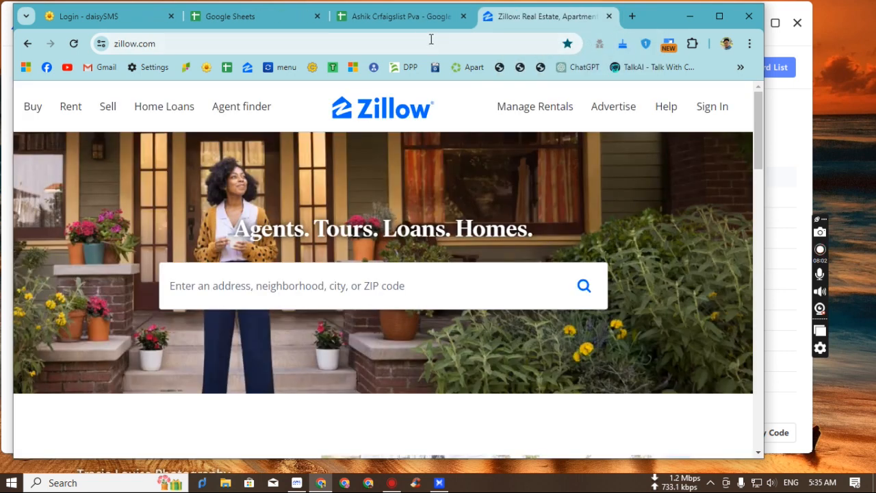
click(411, 16)
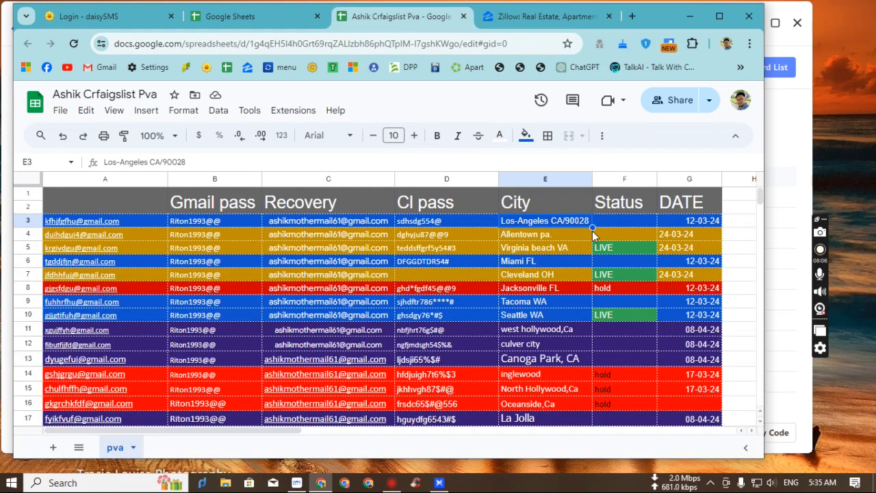
click(519, 16)
Search Zillow for Los Angeles, CA without the ZIP code and choose For rent listings.
click(299, 272)
text(Los-Angeles CA/90028)
key(shift+Left)
key(shift+Left)
key(shift+Left)
key(shift+Left)
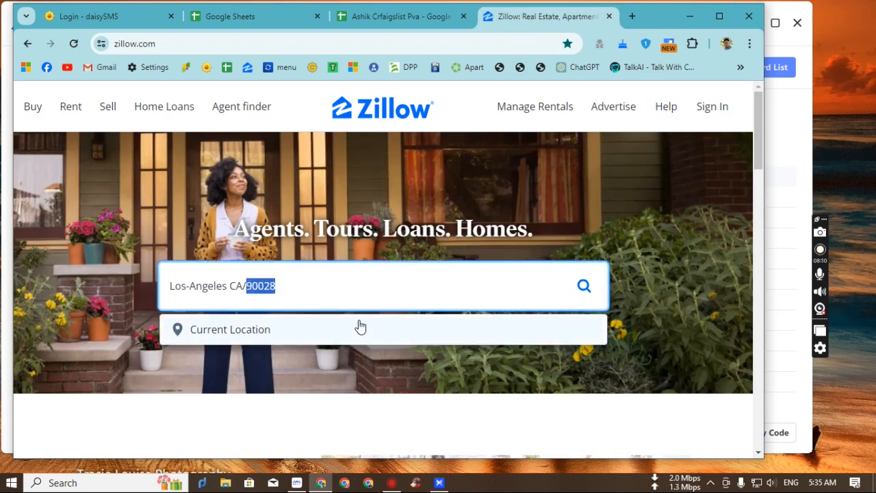
key(BackSpace)
key(BackSpace)
key(BackSpace)
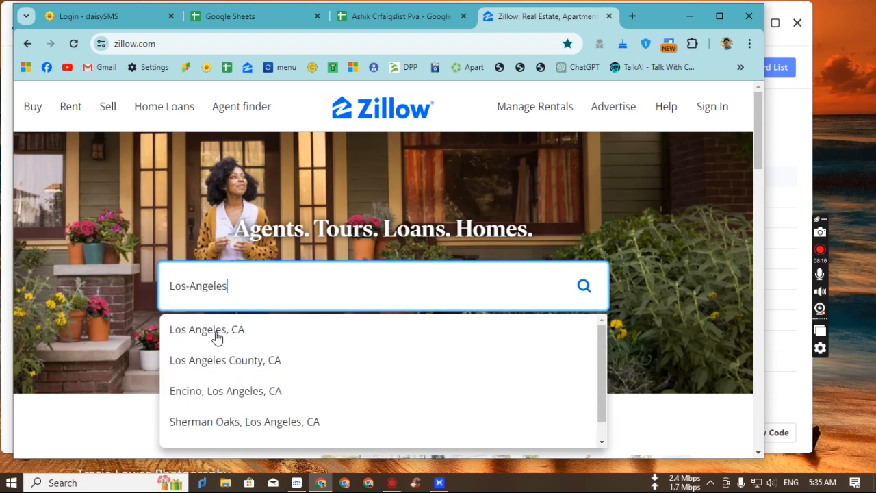
click(217, 338)
click(385, 349)
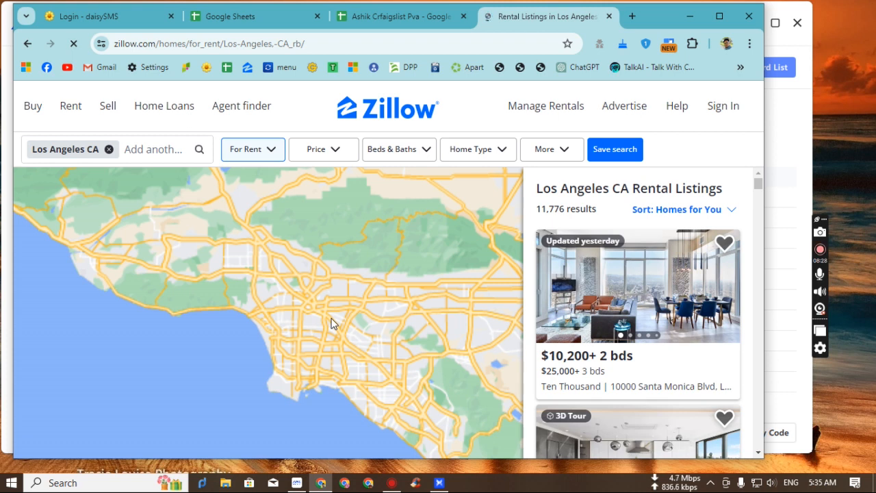
Uncheck 'Use a proxy server for your LAN' in Internet Options LAN settings and close it.
click(86, 481)
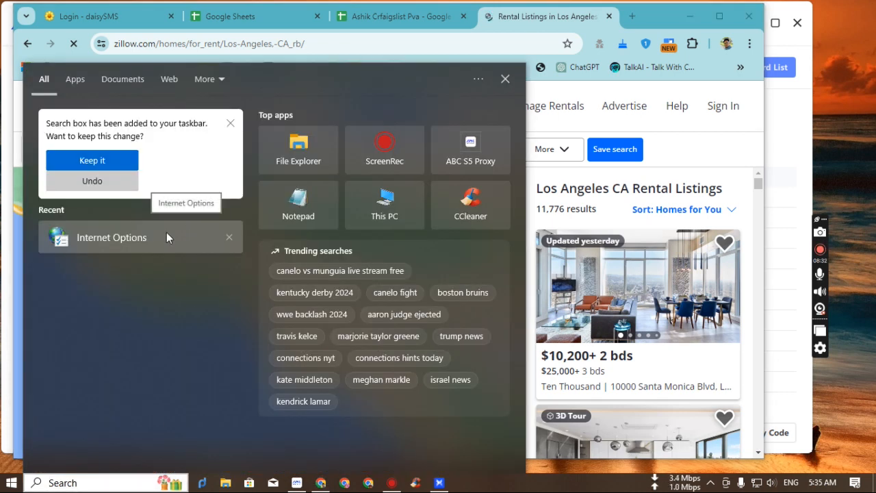
click(151, 238)
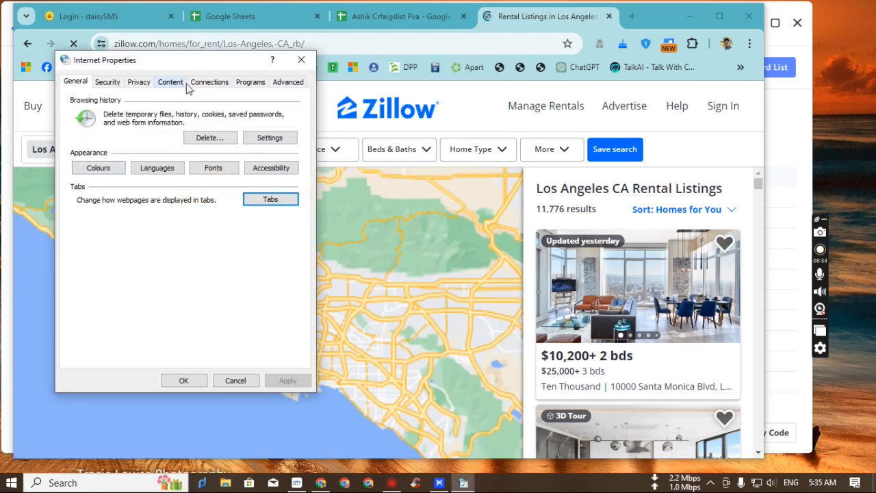
click(210, 82)
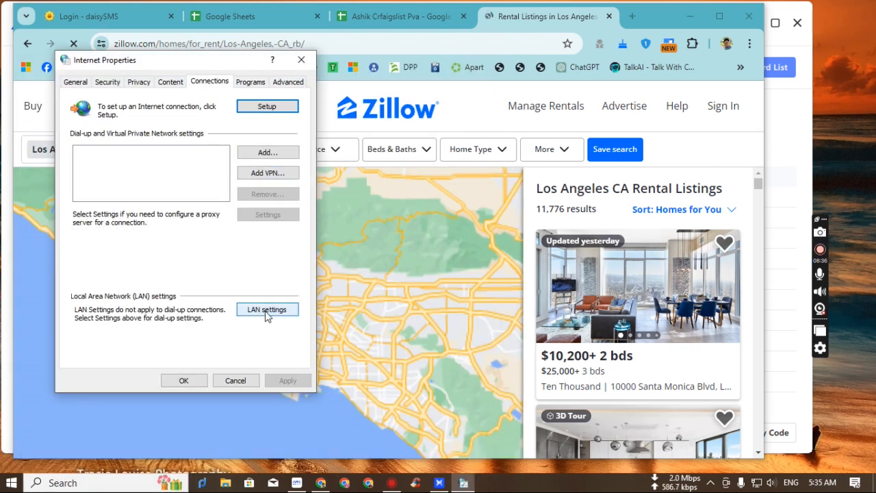
click(267, 317)
click(78, 204)
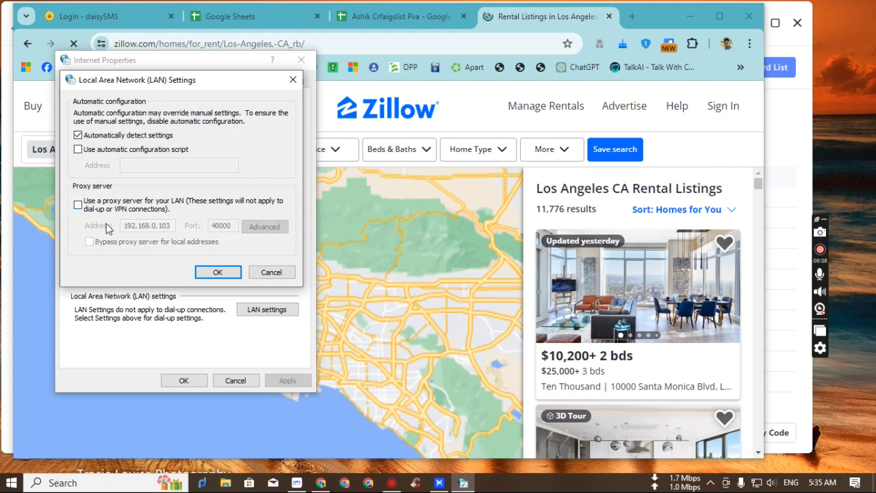
click(230, 272)
click(183, 380)
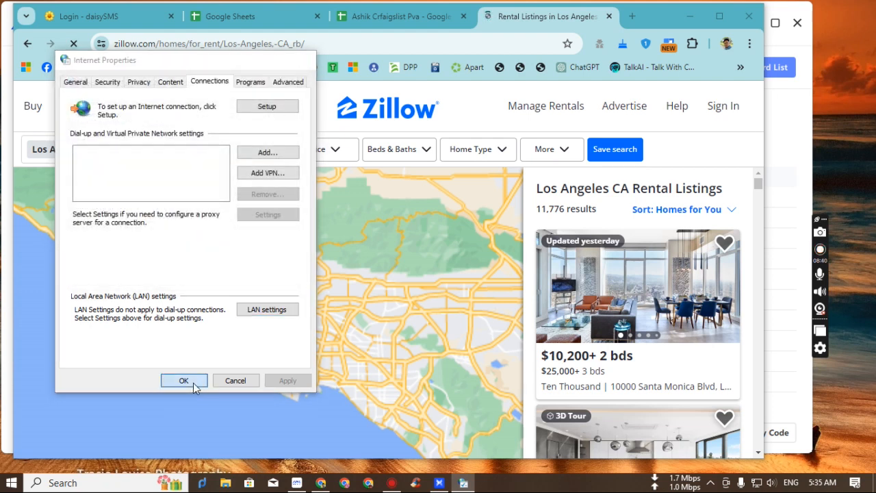
click(711, 483)
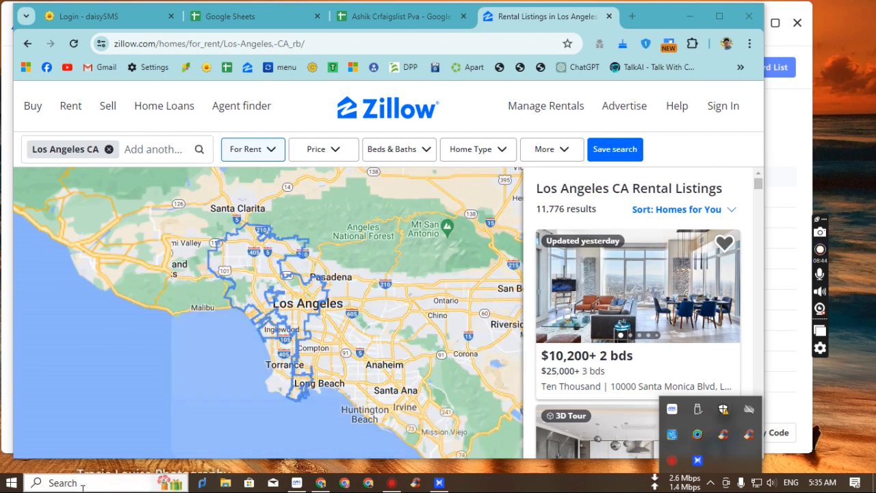
Continue the Proxifier trial and verify connections go through 103.239.252.90:5524 SOCKS5, then close it.
click(203, 484)
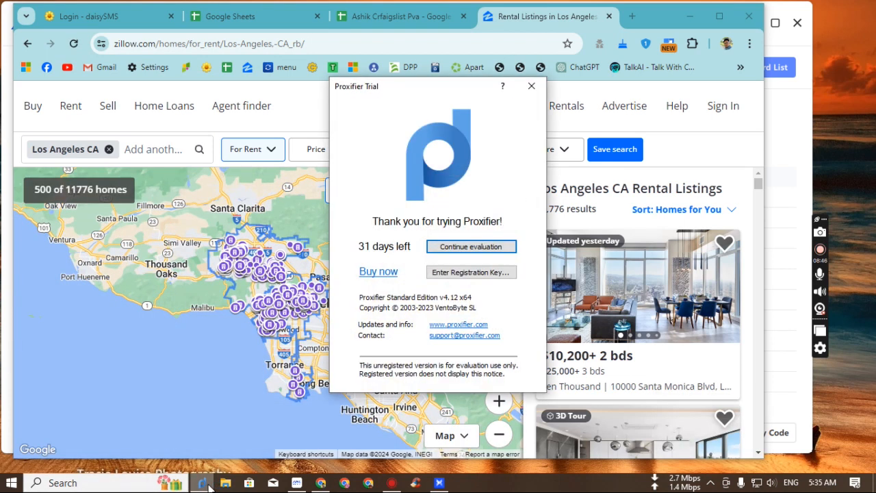
click(465, 299)
click(201, 485)
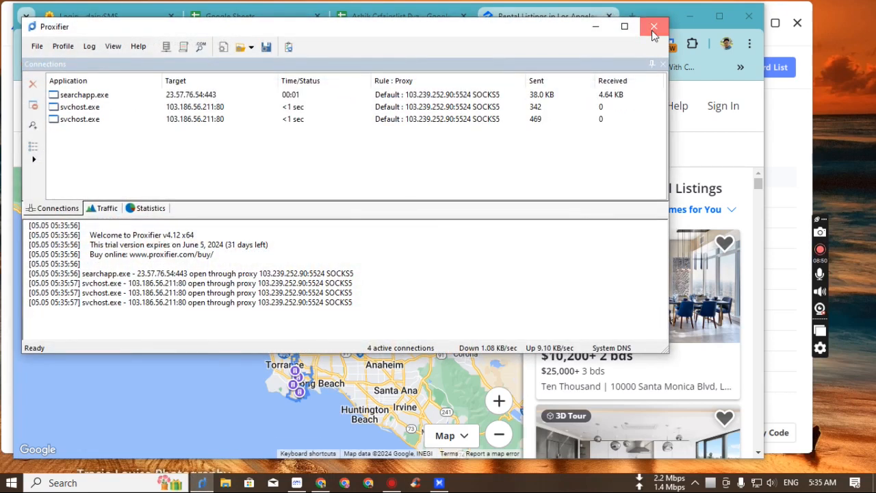
click(653, 26)
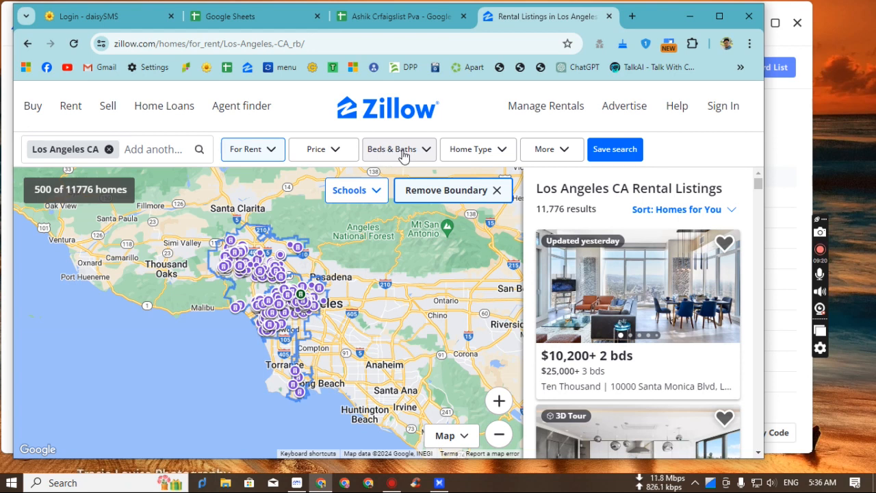
Filter rentals to exactly 1 bedroom and open the $3,595/mo Frame Hollywood listing in a new tab.
click(404, 156)
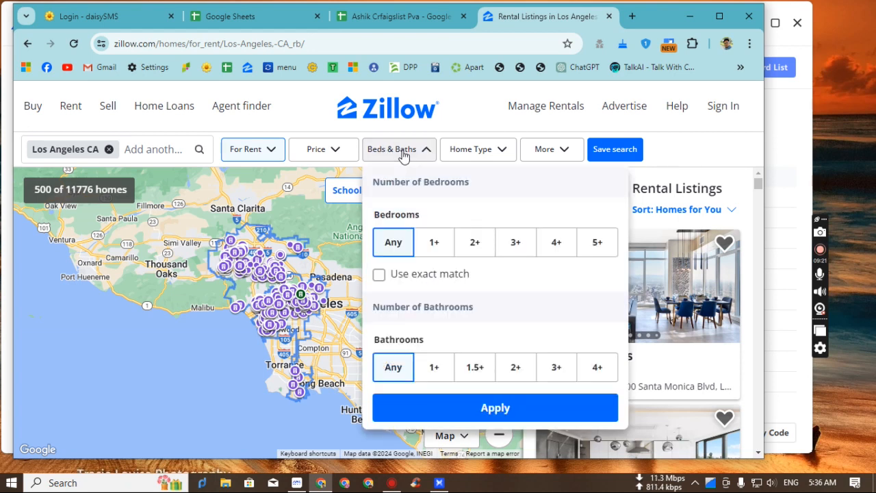
click(435, 246)
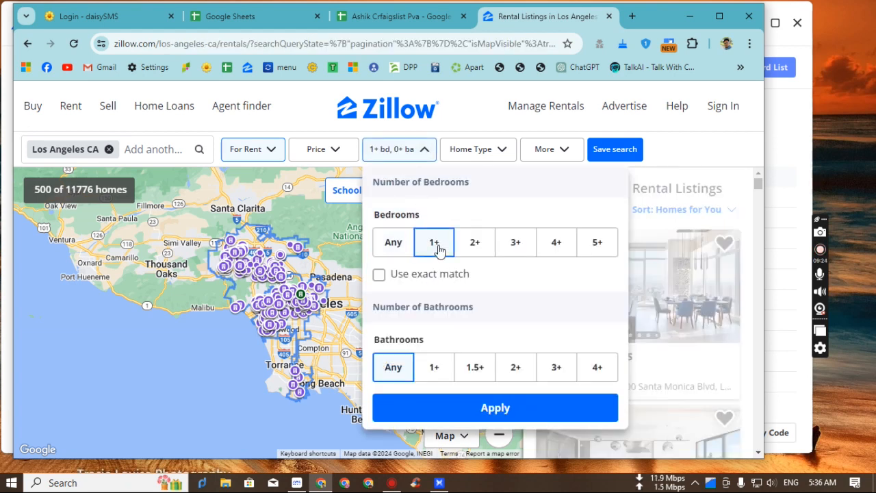
click(378, 275)
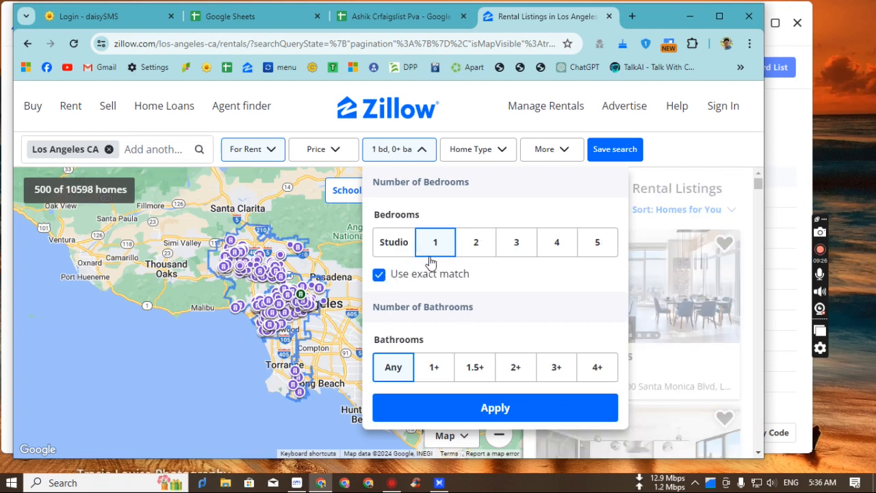
click(494, 412)
click(319, 391)
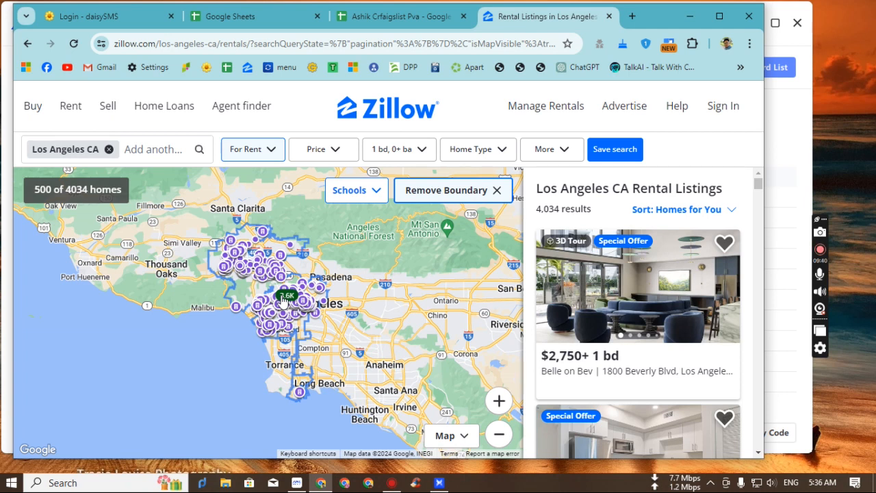
mouse_move(283, 301)
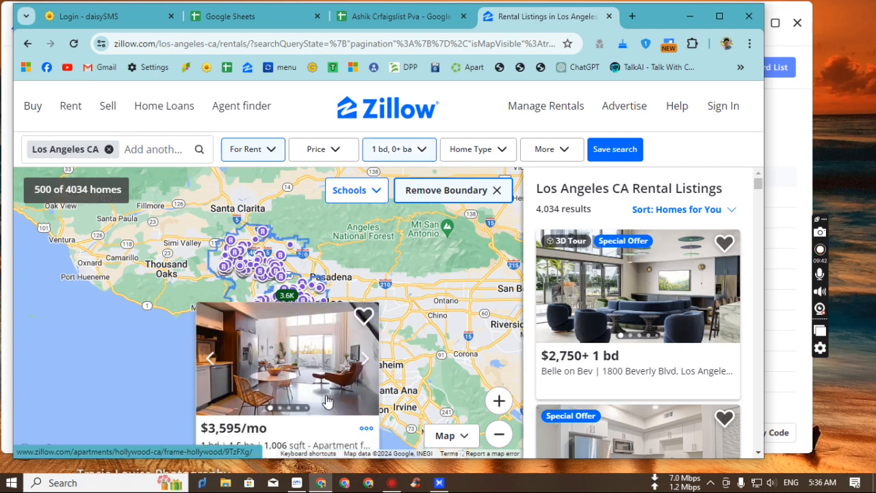
middle_click(297, 388)
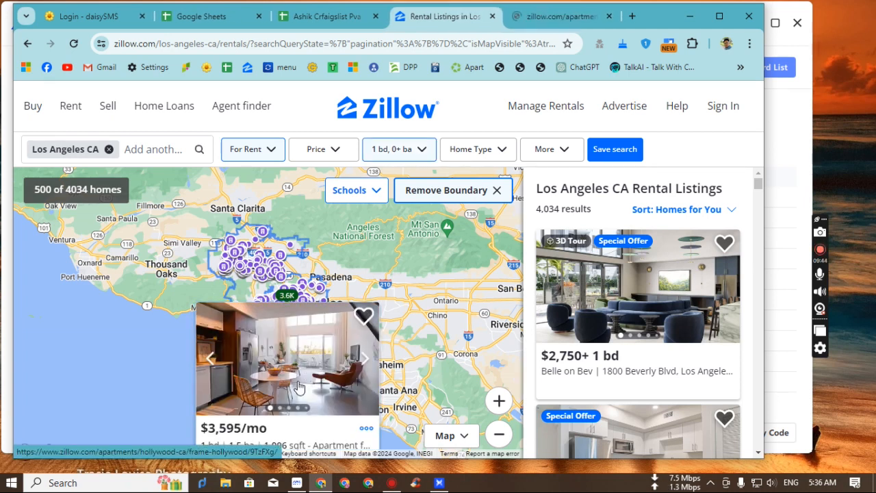
Change the Beds & Baths filter to exactly 2 bedrooms.
click(420, 155)
click(476, 246)
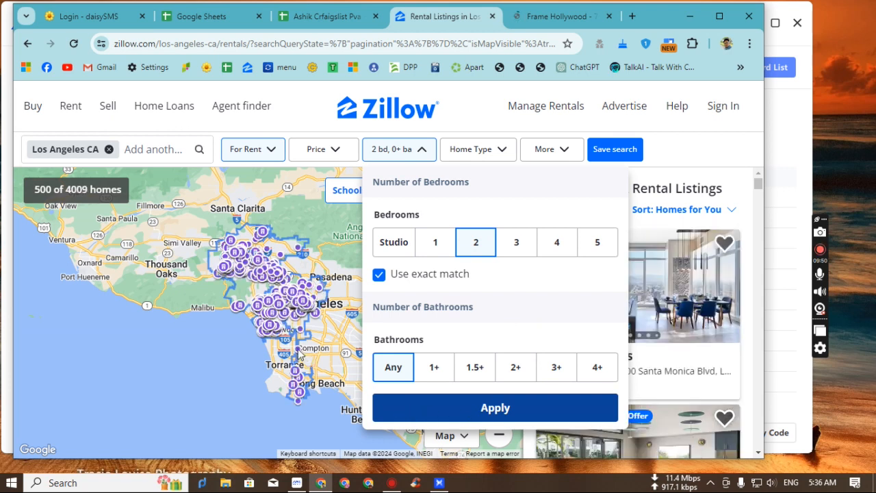
click(322, 284)
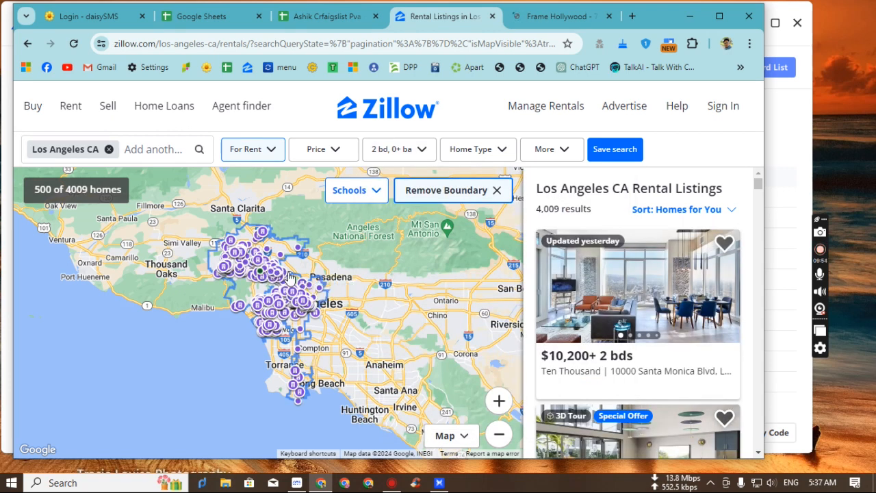
Open the $2,195+/mo Lakeview listing in a new tab, then bring up ABC S5 Proxy.
scroll(320, 292, up, 1)
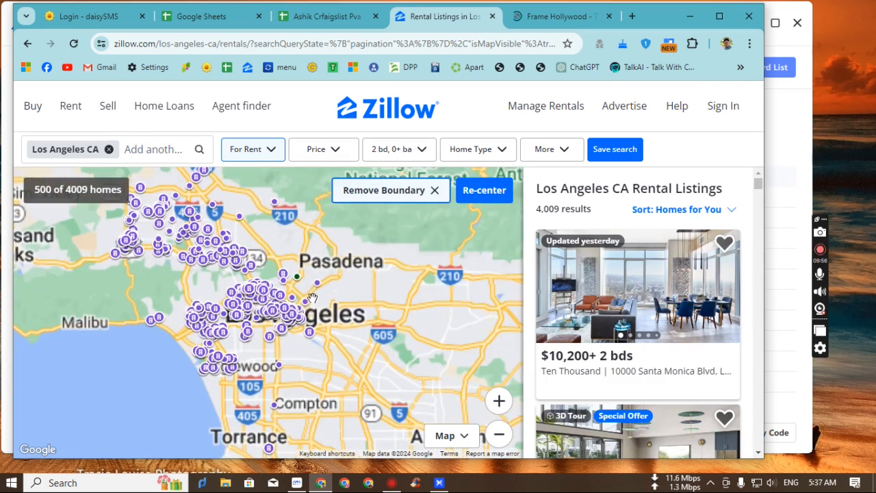
scroll(284, 315, up, 1)
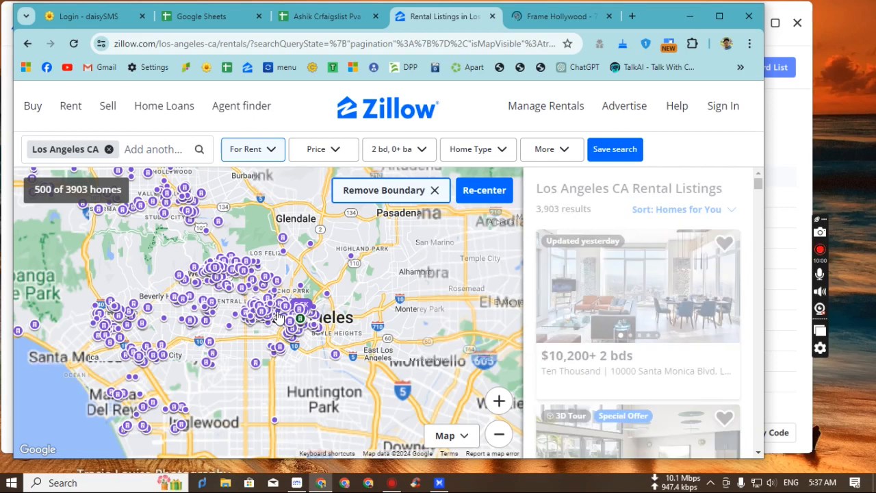
mouse_move(279, 319)
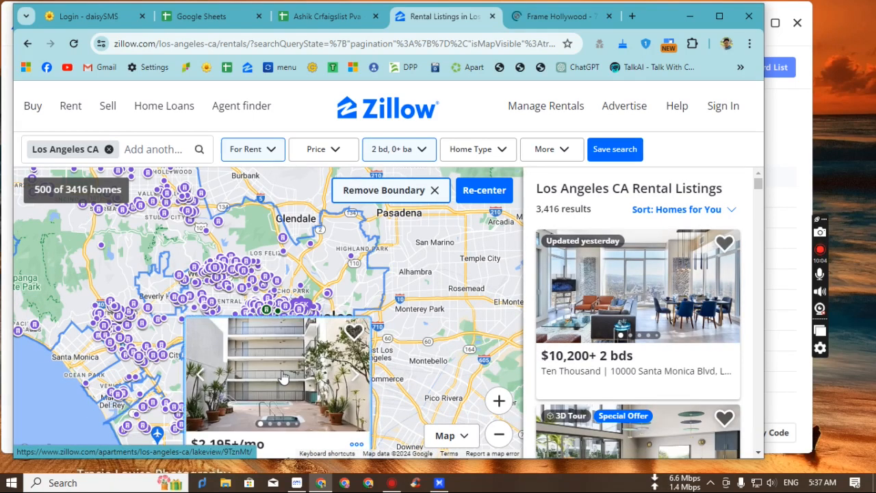
middle_click(283, 376)
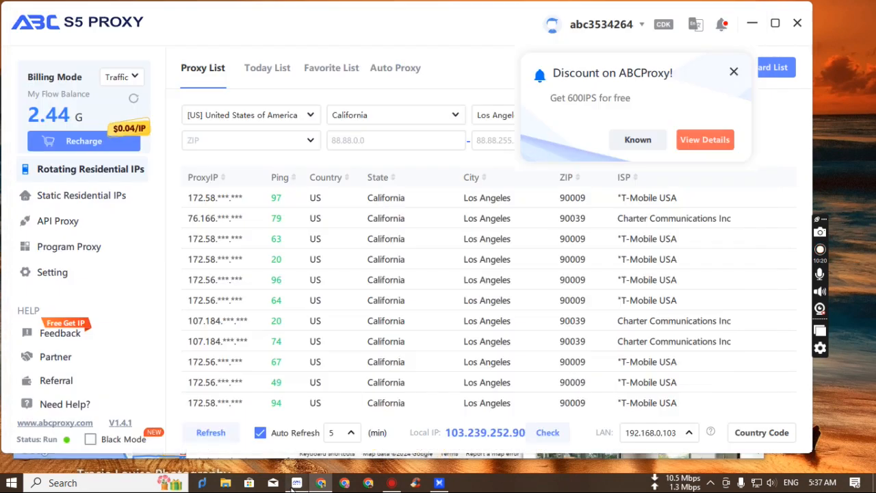
click(297, 483)
Start a new browser profile named 'win' and pick the Chrome 123 kernel, confirming its download.
click(439, 483)
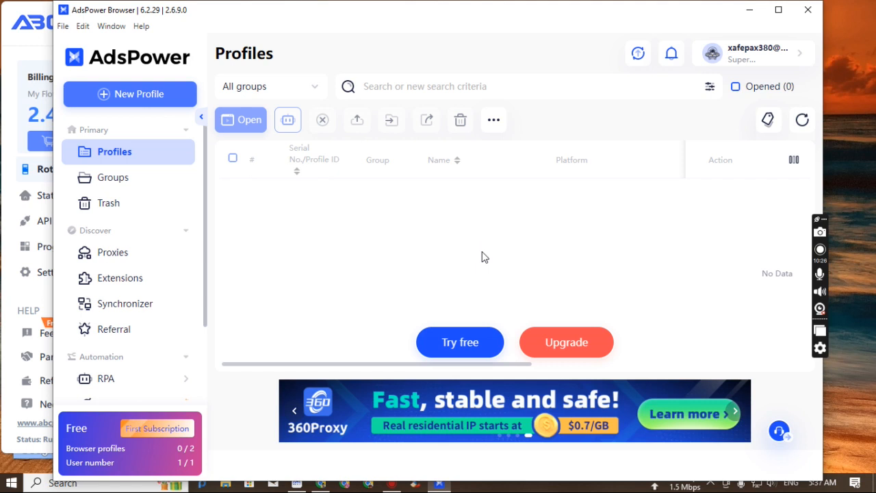
click(367, 133)
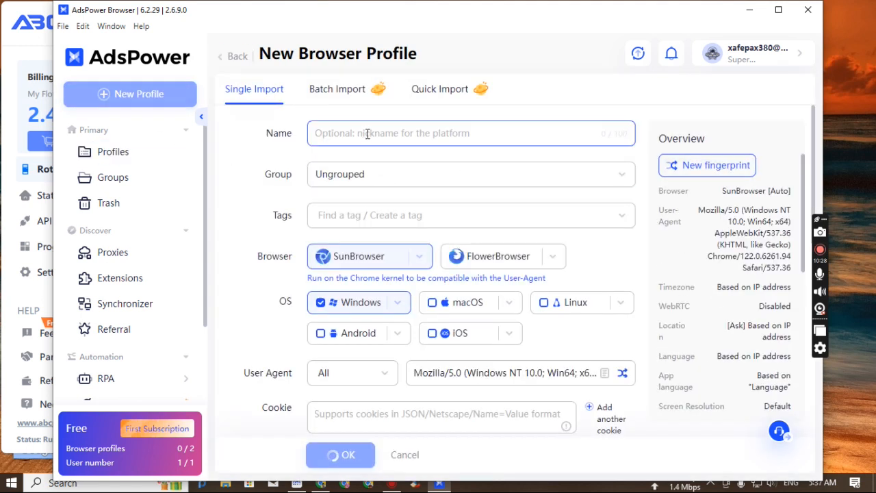
text(win)
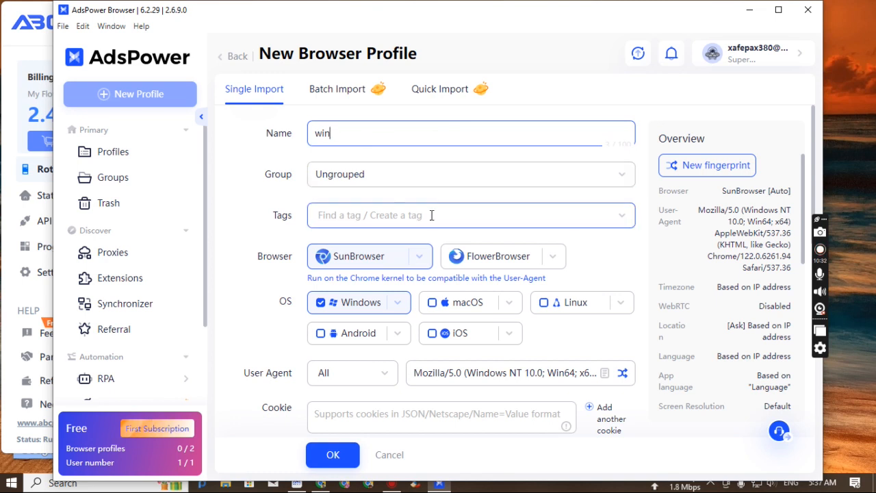
click(422, 254)
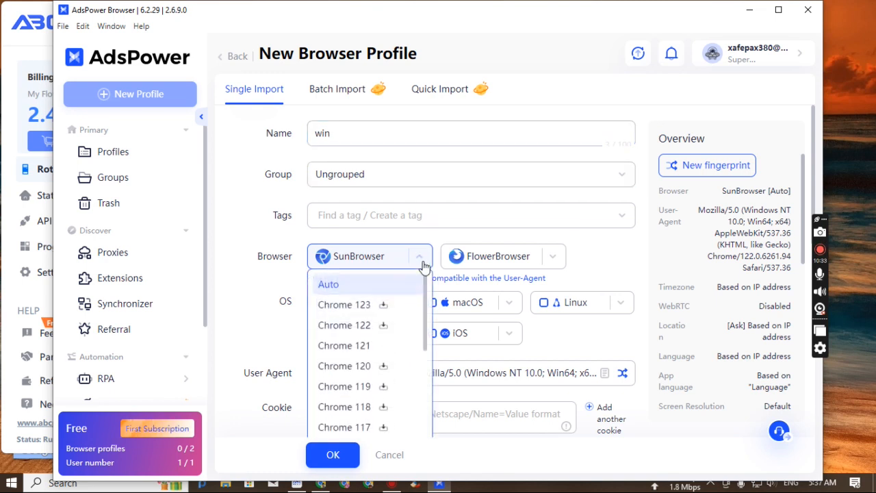
click(385, 308)
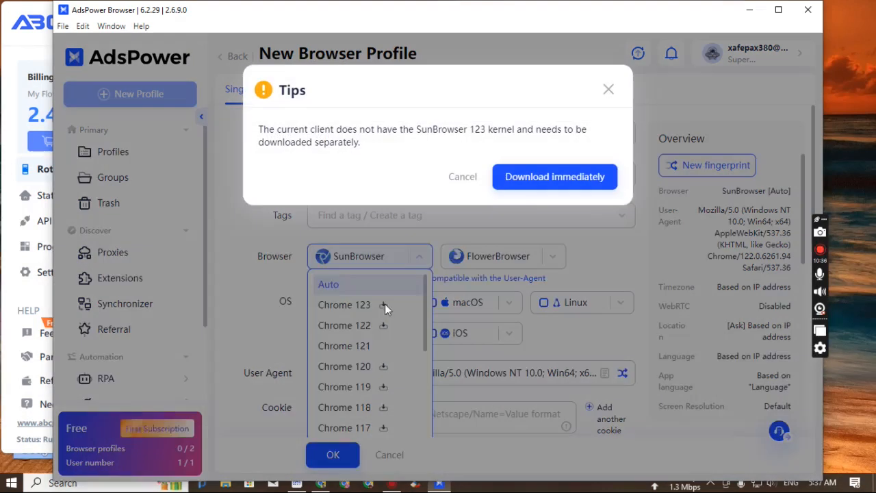
click(597, 188)
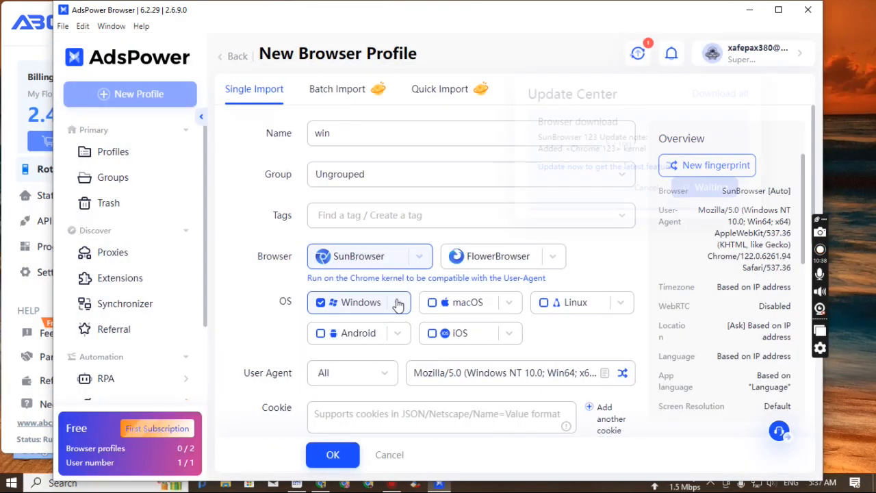
click(397, 303)
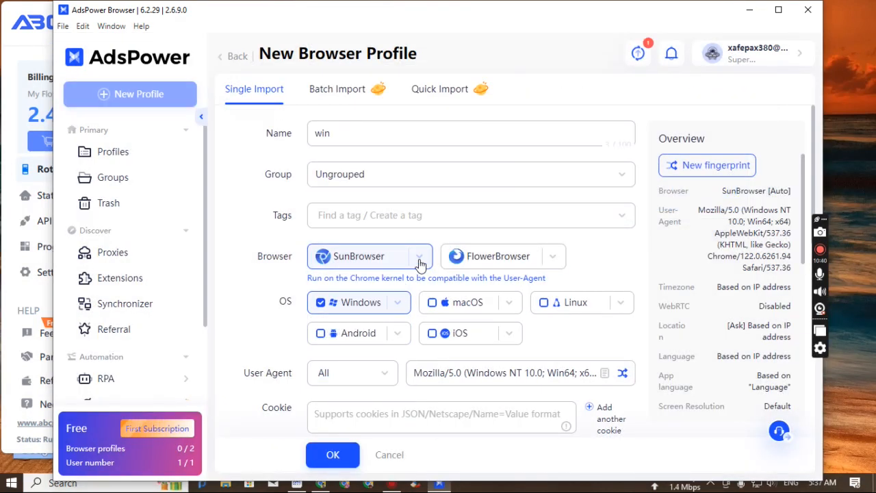
Select Chrome 122, download the SunBrowser 122 kernel, and install the SunBrowser 123 update.
click(348, 256)
click(383, 326)
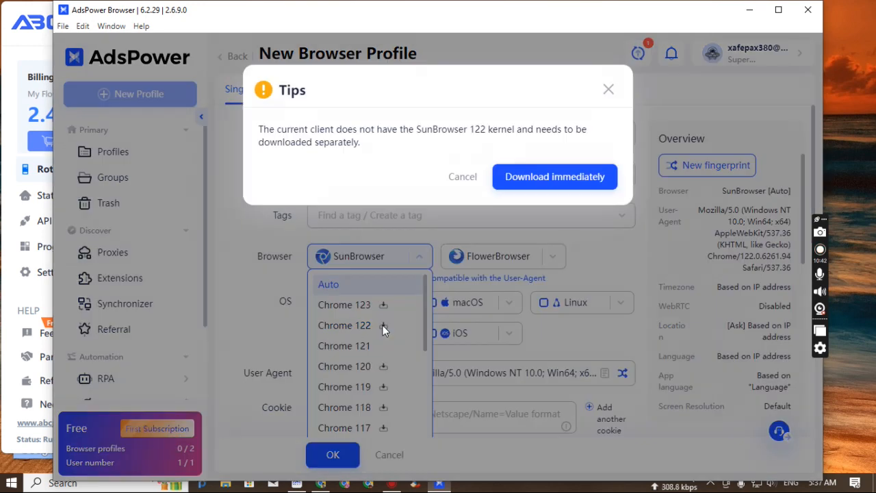
click(579, 177)
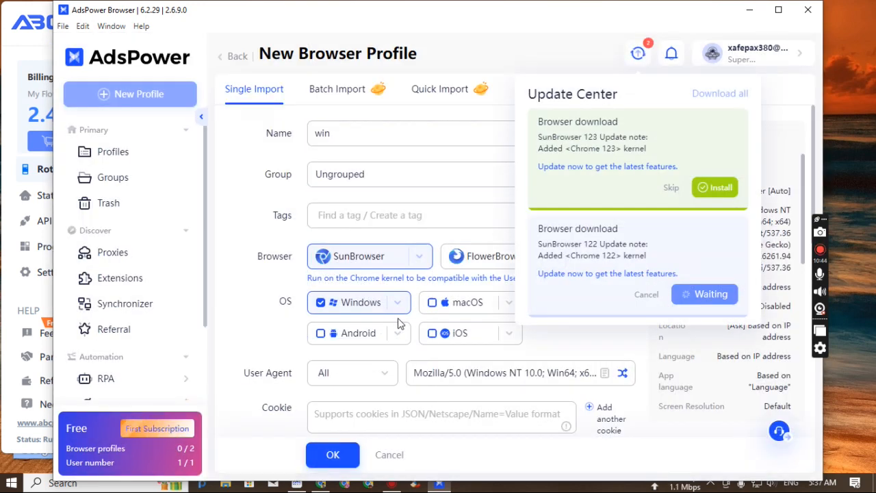
click(712, 188)
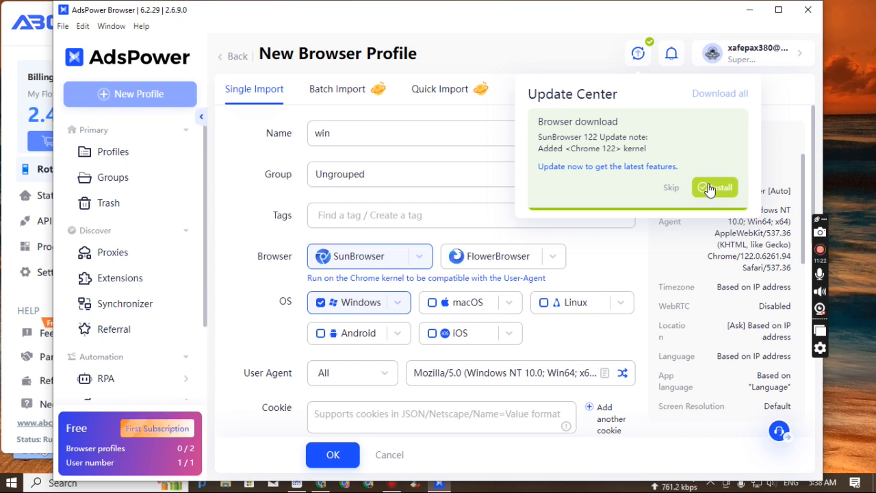
Install the SunBrowser 122 update, then set the profile's kernel to Chrome 123.
click(716, 187)
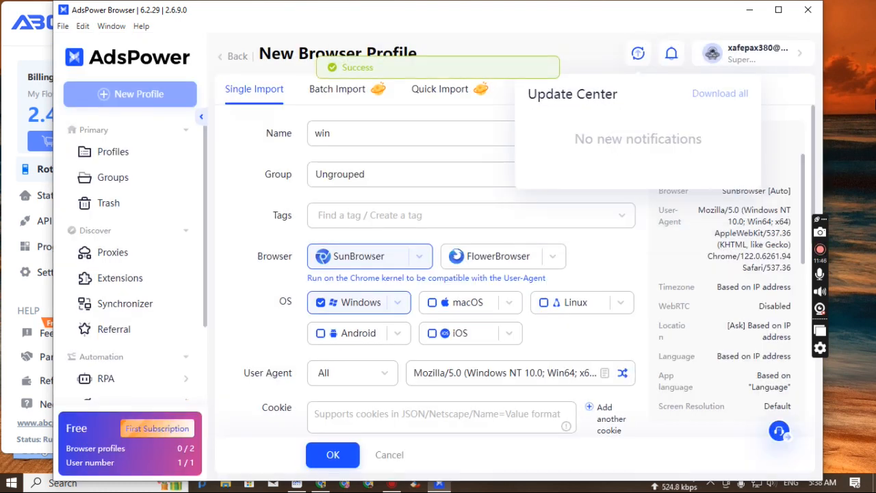
click(411, 258)
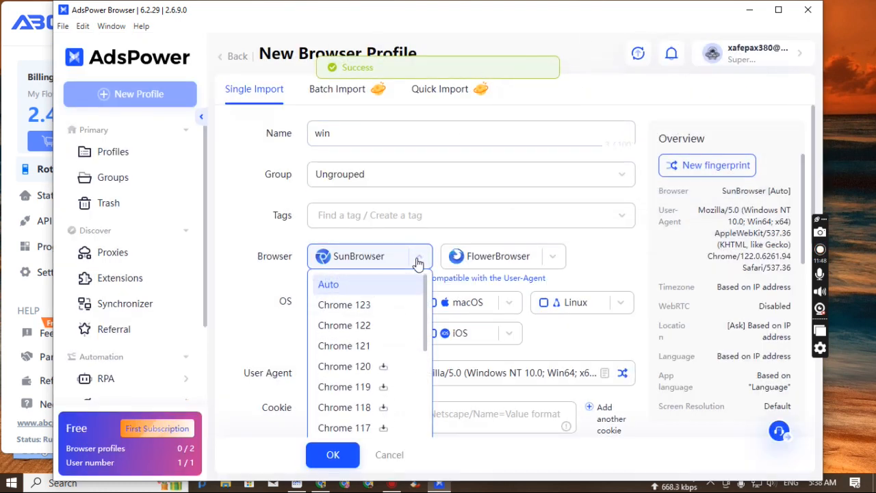
click(383, 306)
Set the profile's proxy type to Socks5 and select the Host field.
scroll(553, 287, down, 5)
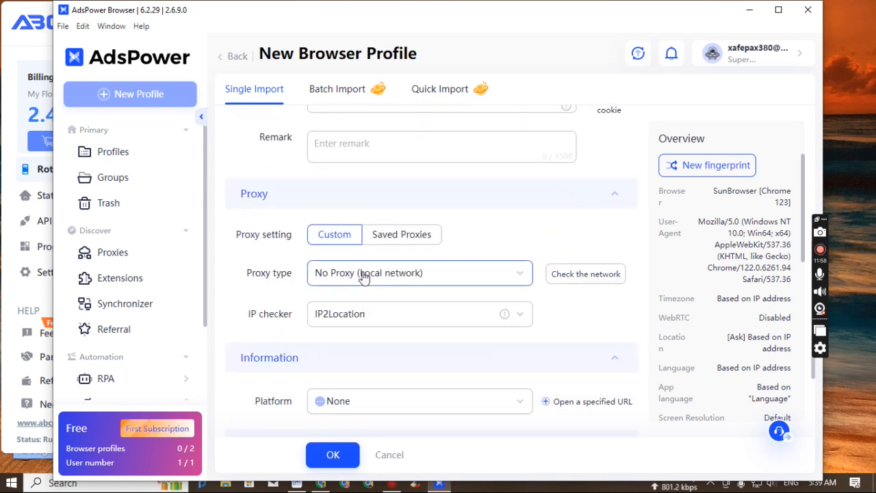
click(387, 276)
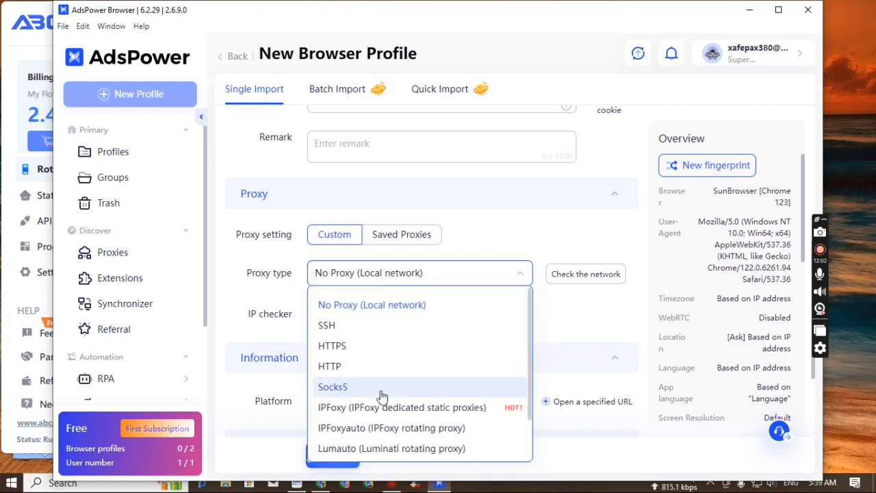
click(343, 387)
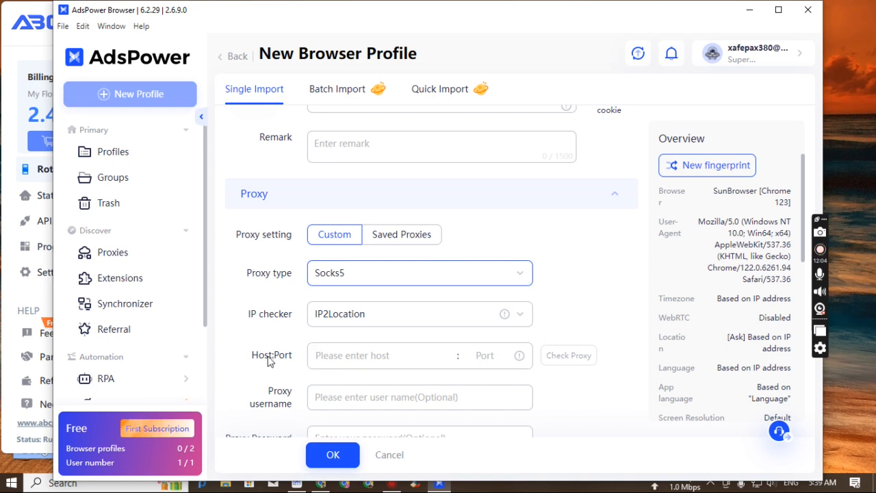
click(321, 356)
Check the bound port and LAN IP in ABC S5 Proxy's Today List, then return to AdsPower.
scroll(363, 355, down, 1)
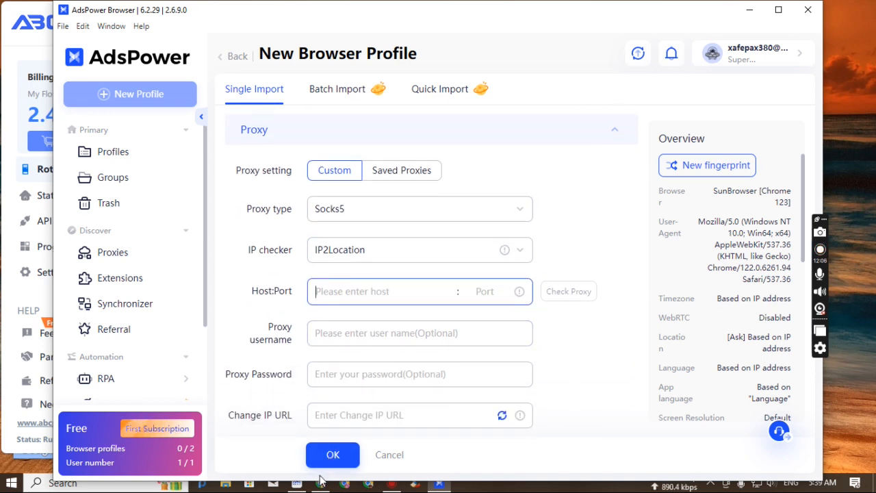
click(296, 482)
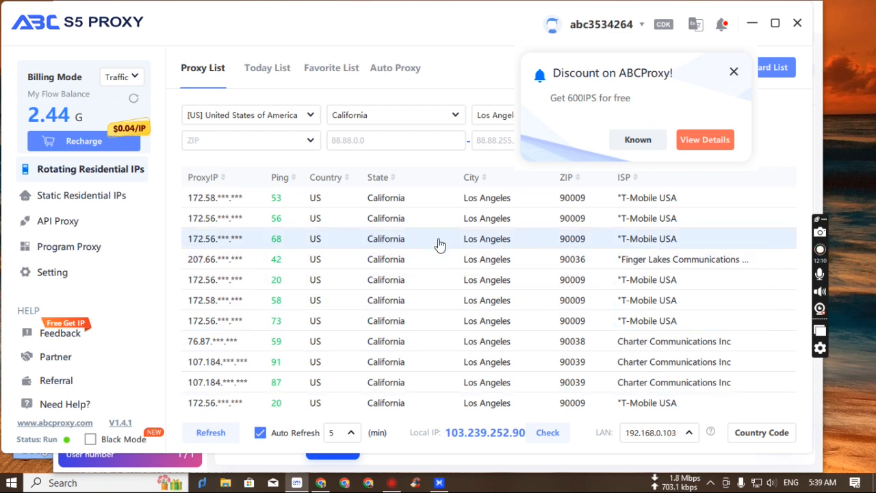
click(282, 73)
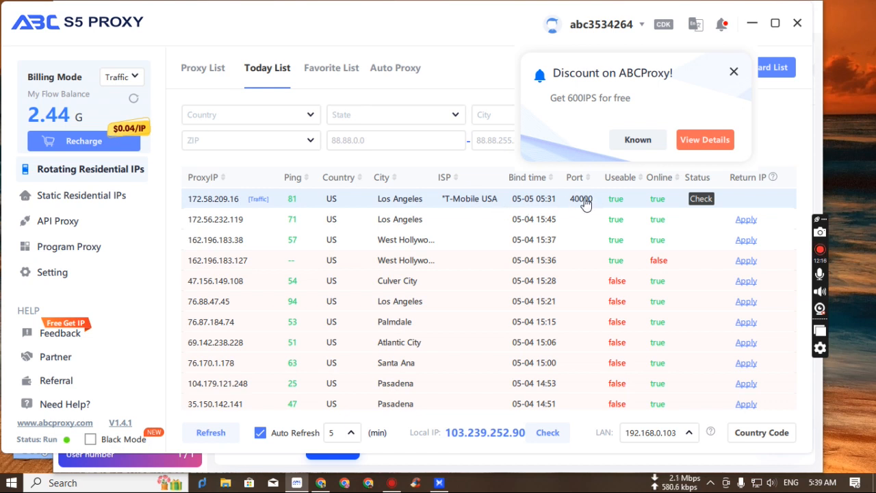
click(198, 73)
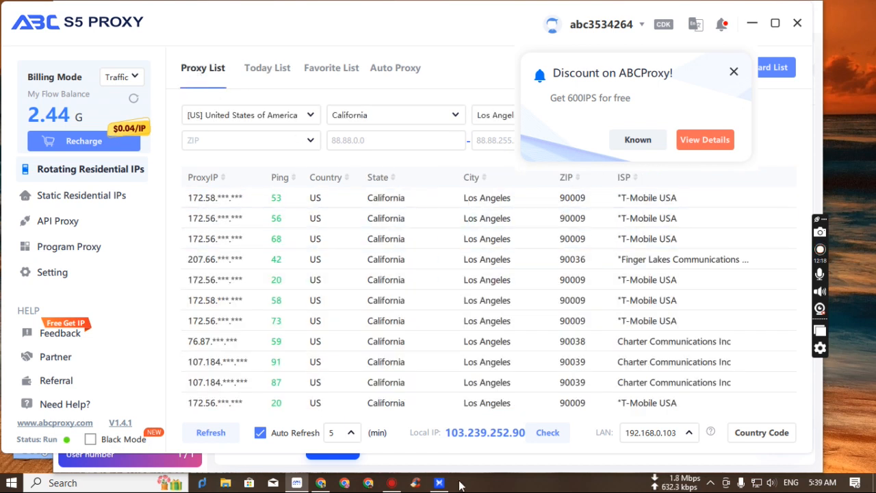
click(439, 483)
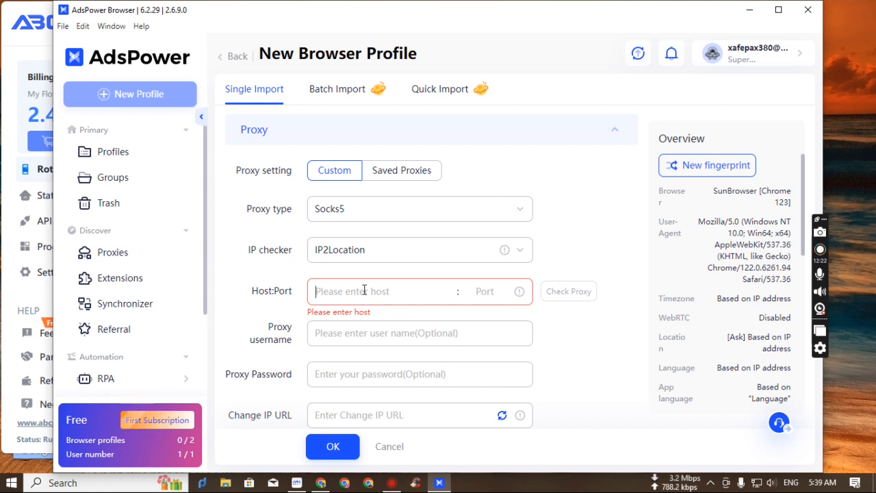
Enter proxy host 192.168.0.103 and port 40000.
text(192.168)
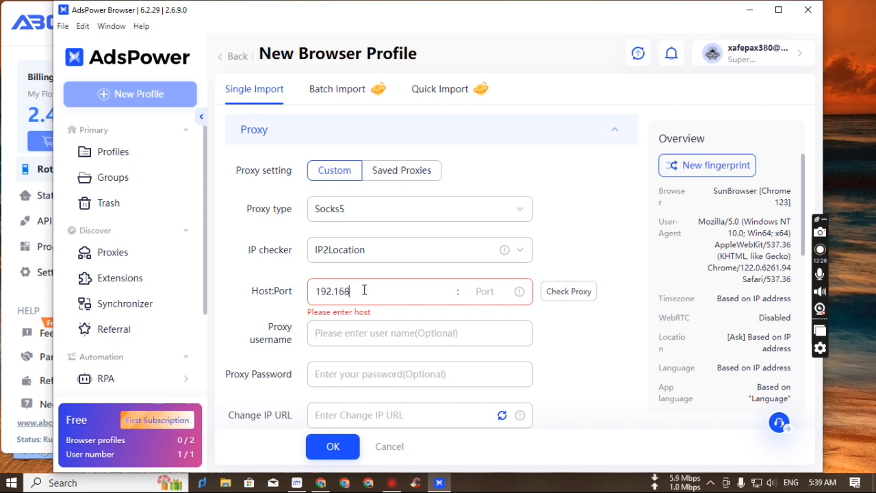
text(.0.103)
click(487, 293)
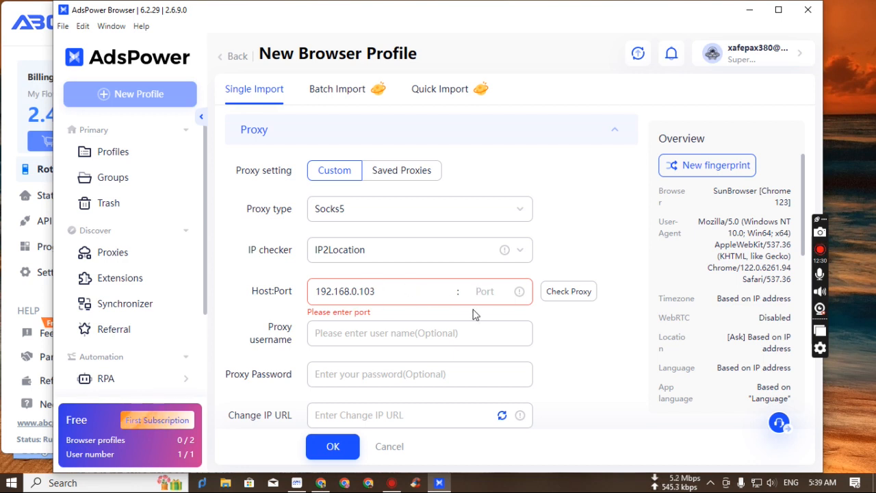
click(296, 483)
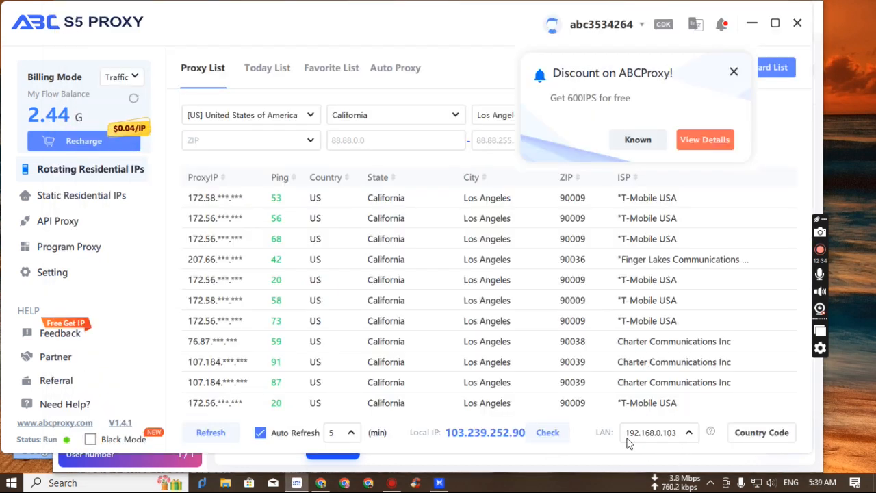
click(439, 483)
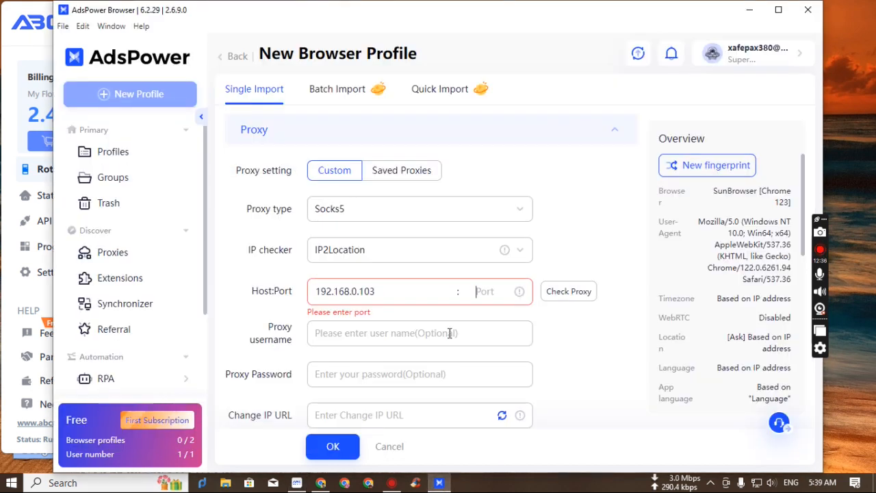
click(486, 298)
text(40000)
Check the proxy passes as a Los Angeles IP and save the win profile.
click(568, 294)
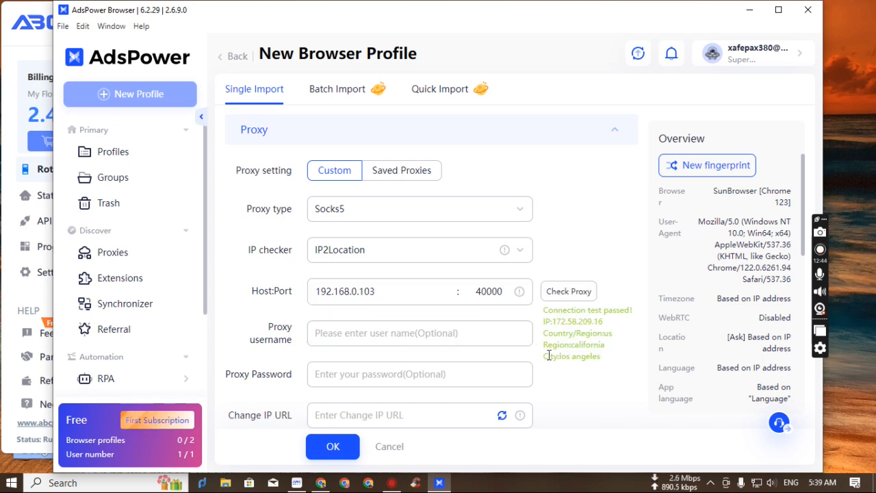
drag(614, 365, 544, 308)
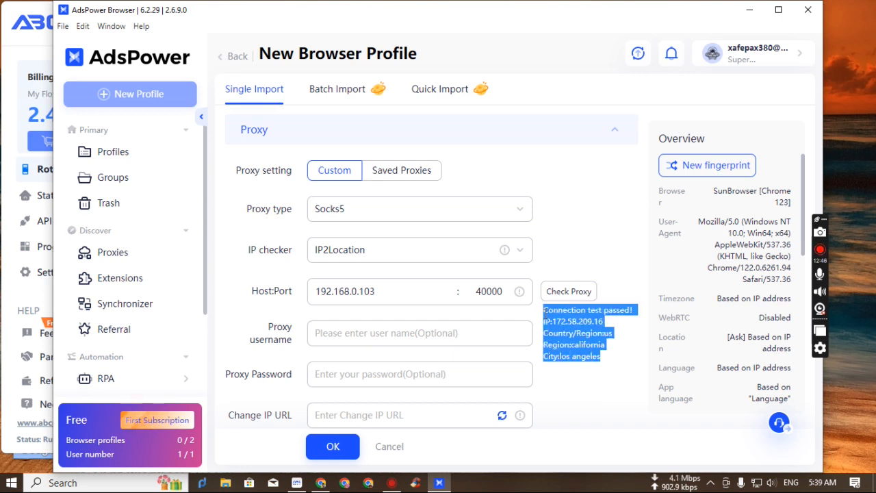
click(570, 370)
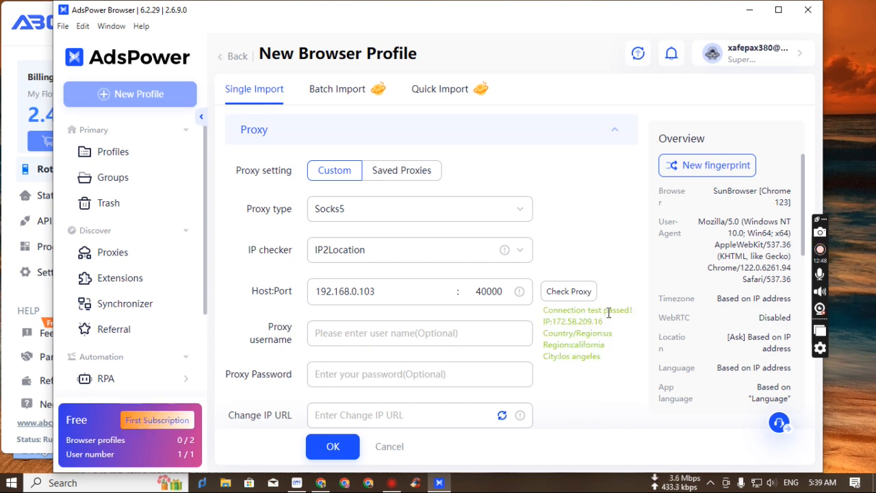
click(333, 447)
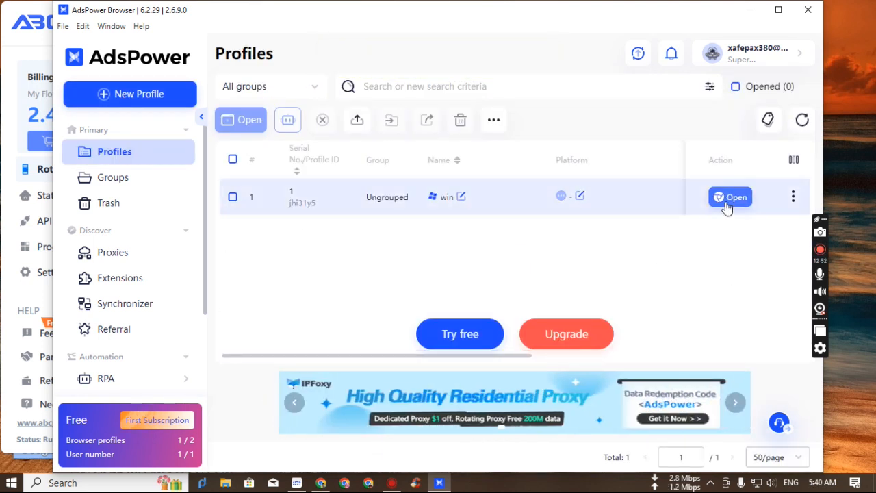
Launch the win profile, then minimize the ABC S5 Proxy window to get back to Chrome.
click(733, 202)
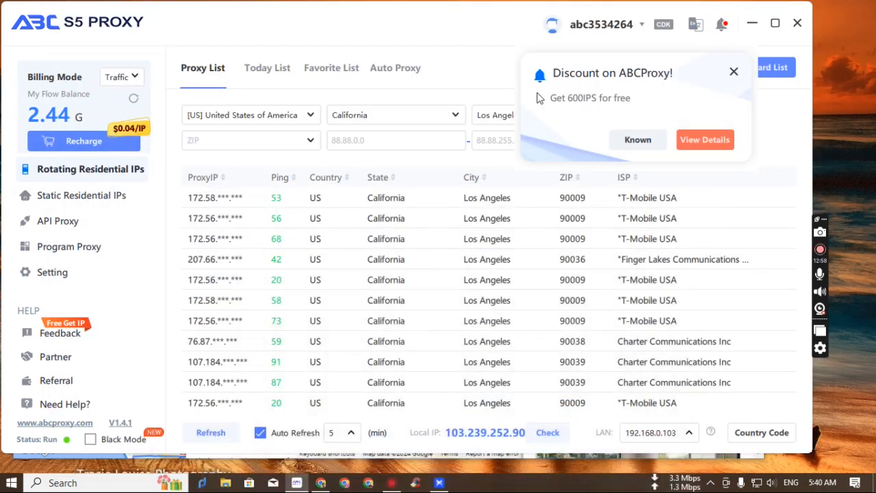
click(751, 24)
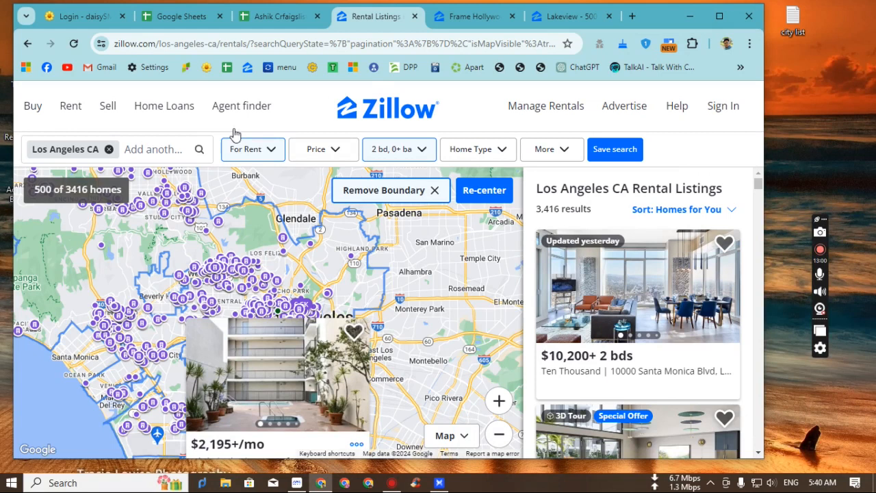
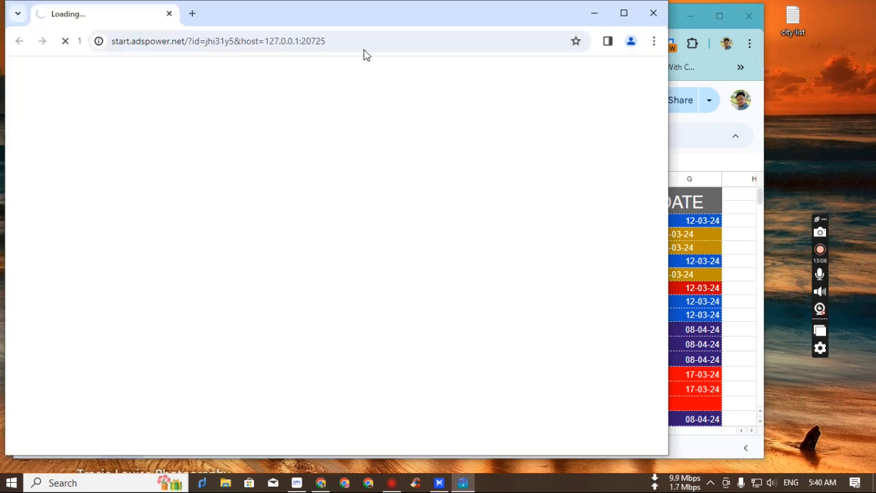
Drag the loading win profile window to the right and bring the Gmail spreadsheet forward.
drag(354, 20, 610, 50)
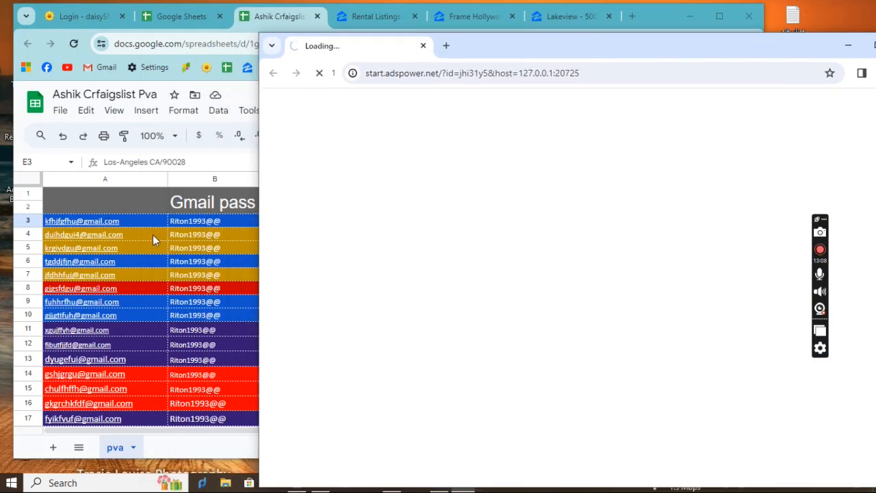
click(150, 242)
drag(147, 222, 141, 300)
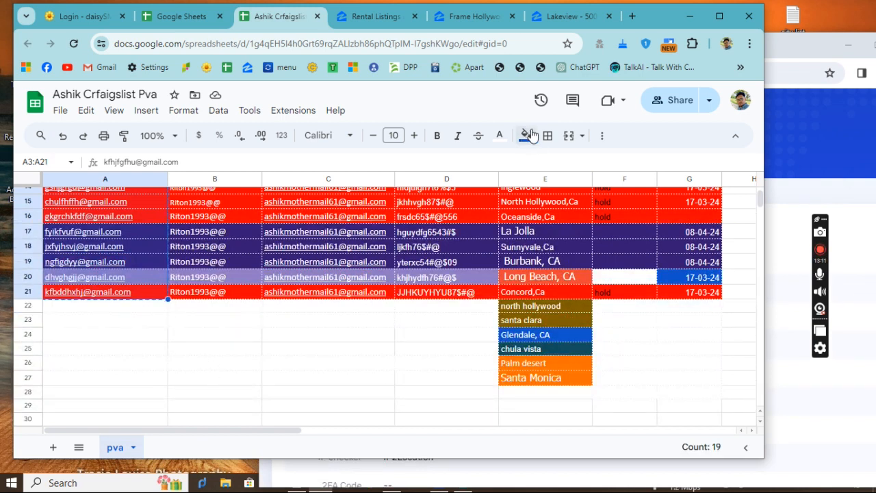
click(680, 100)
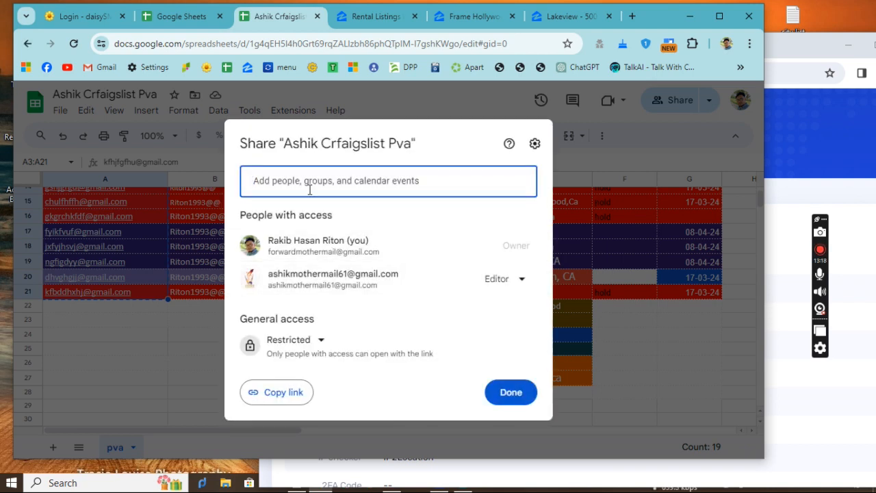
click(310, 191)
key(ctrl+v)
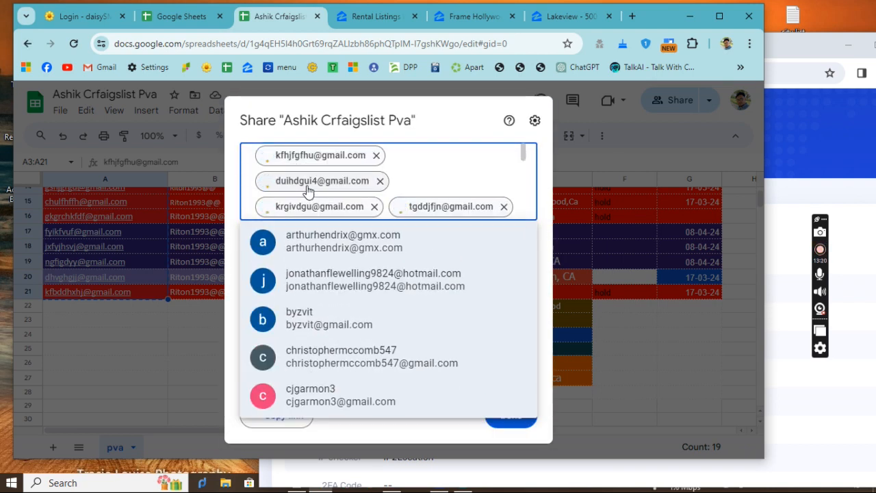
scroll(309, 198, up, 8)
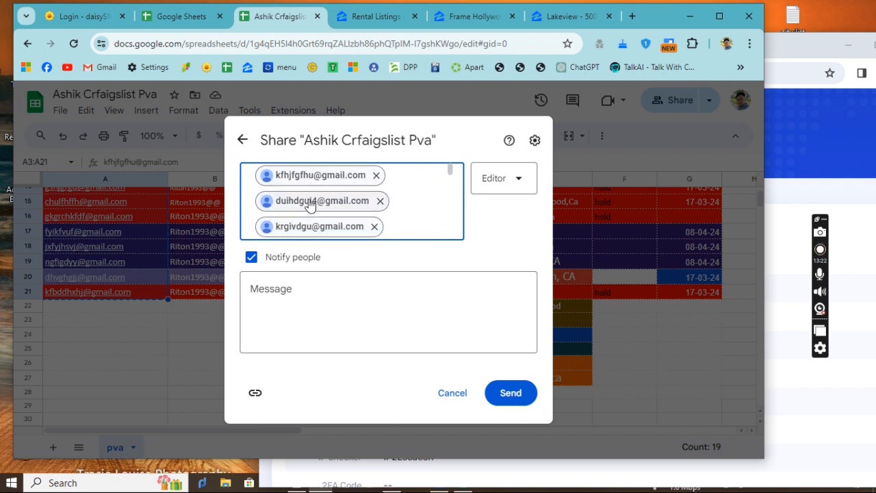
click(454, 397)
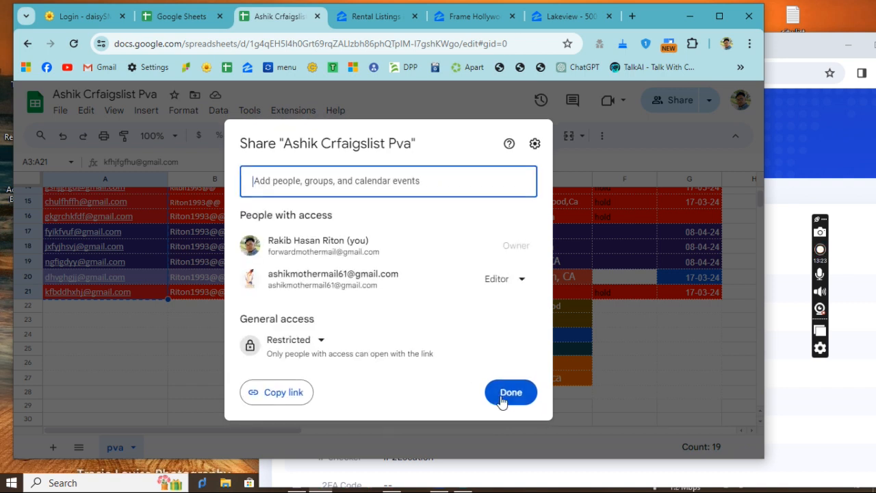
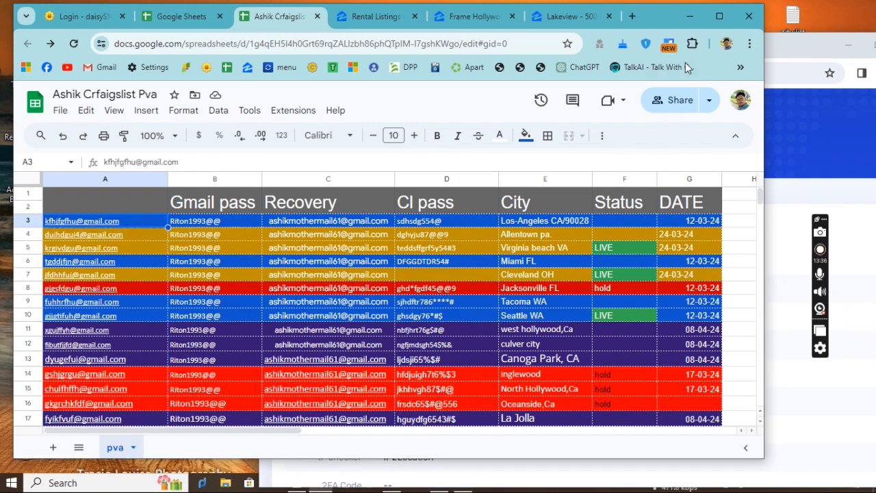
Restore the win profile window, place it beside the spreadsheet, and open a new blank tab.
click(685, 43)
drag(686, 43, 551, 0)
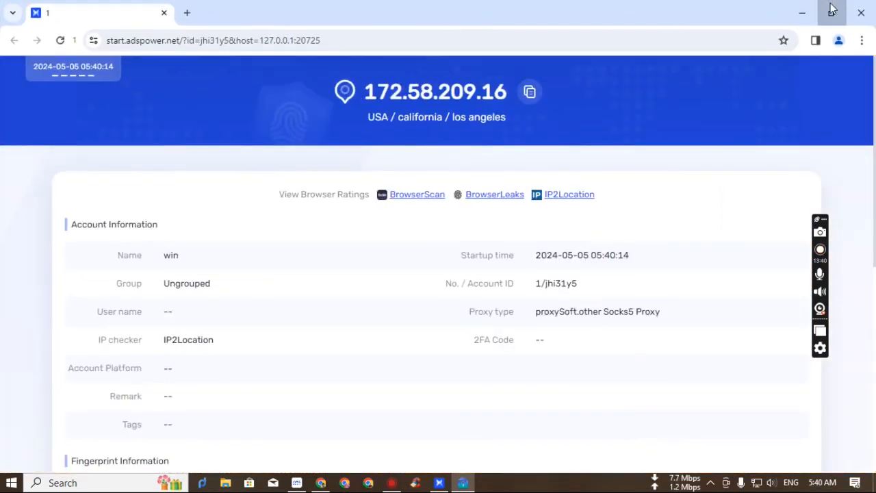
click(831, 10)
drag(526, 45, 495, 24)
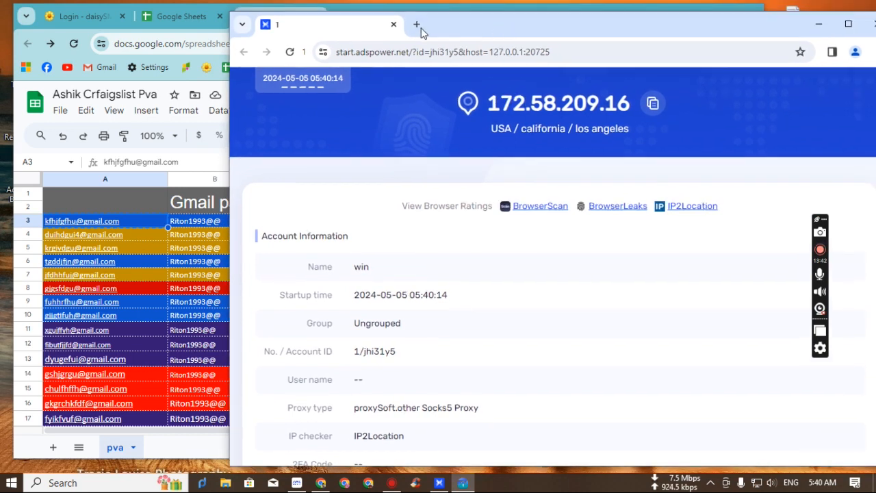
click(419, 27)
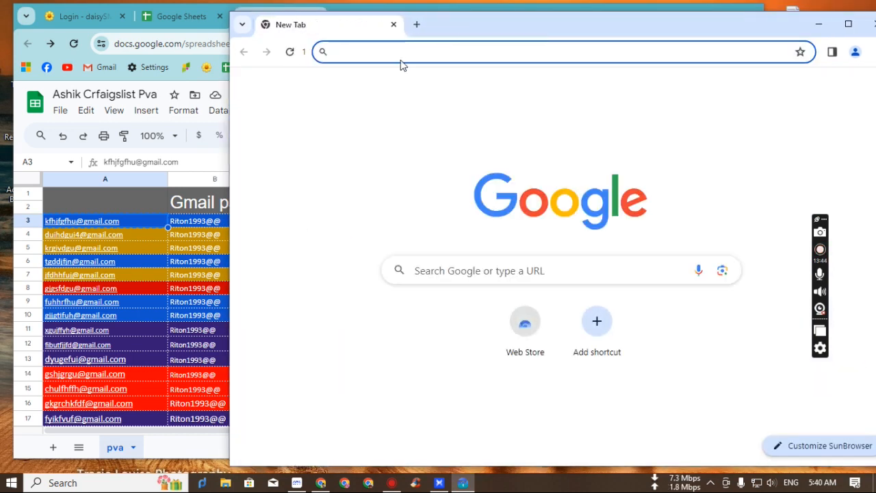
Clear basic browsing data for All time via chrome://settings/clearBrowserData.
text(chrome://settings/clearBrowserData)
key(Return)
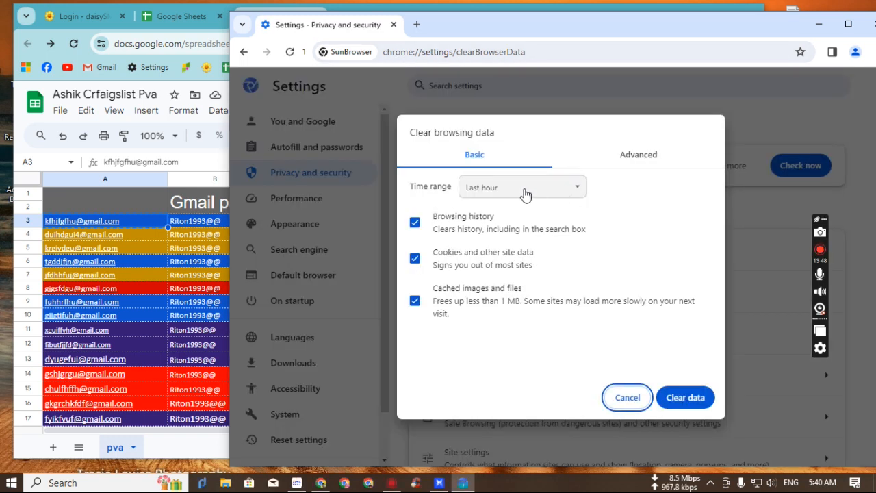
click(524, 190)
click(491, 248)
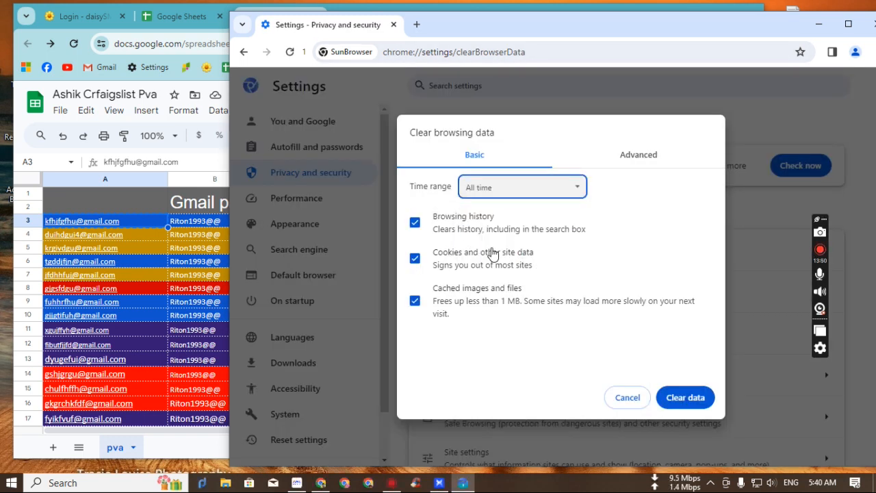
click(681, 398)
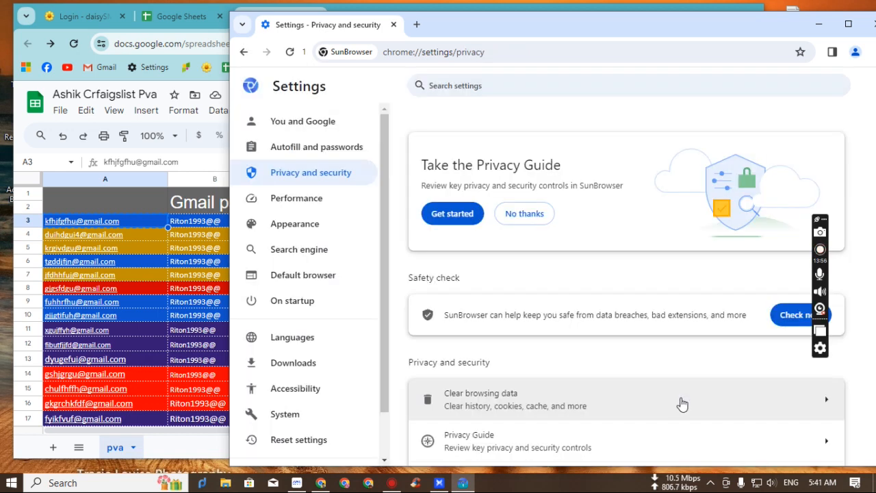
Clear All time Advanced data, including passwords, autofill, site settings and hosted app data.
click(682, 404)
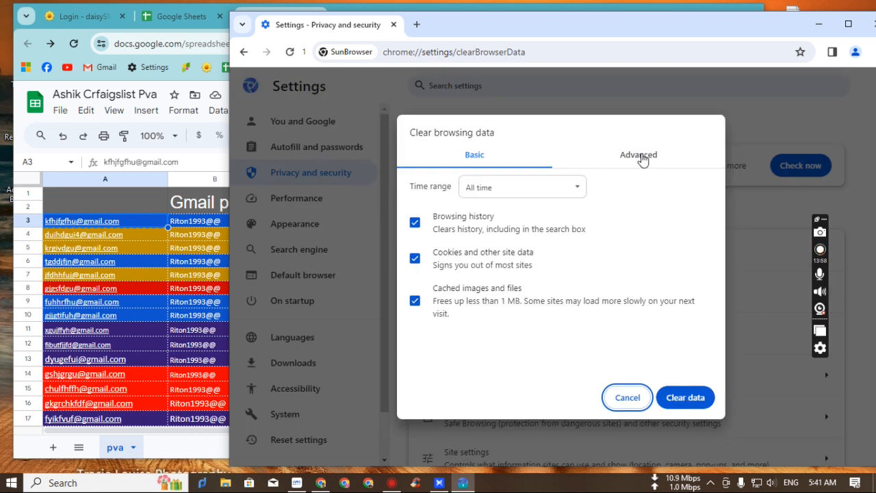
click(642, 159)
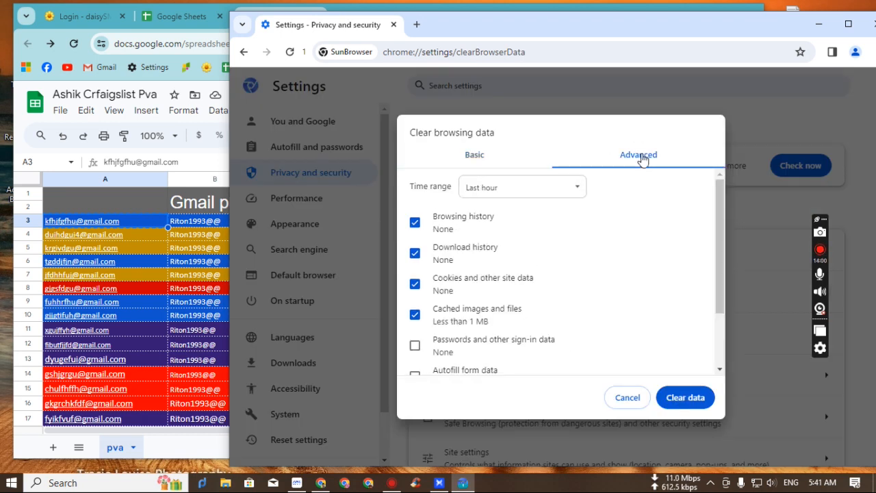
click(550, 188)
click(580, 248)
scroll(522, 252, down, 1)
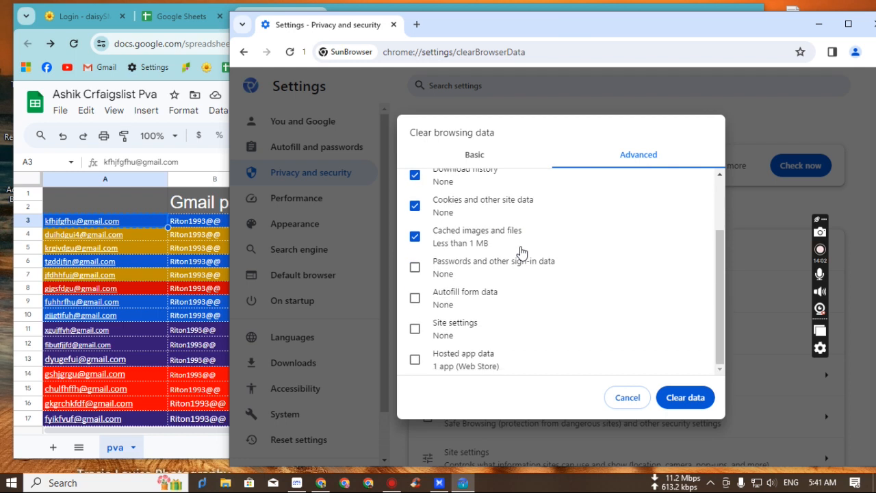
click(415, 267)
click(415, 298)
click(415, 329)
click(415, 359)
click(691, 398)
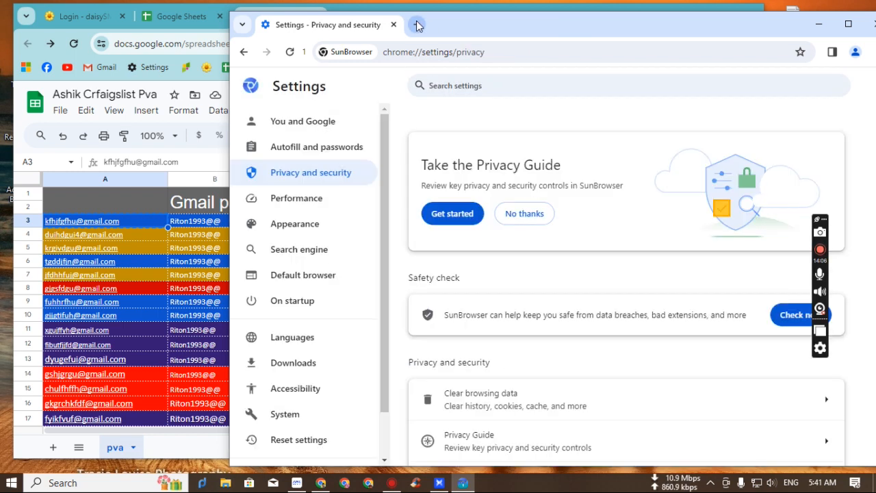
Go to cl.com in a new tab to load Craigslist.
click(417, 25)
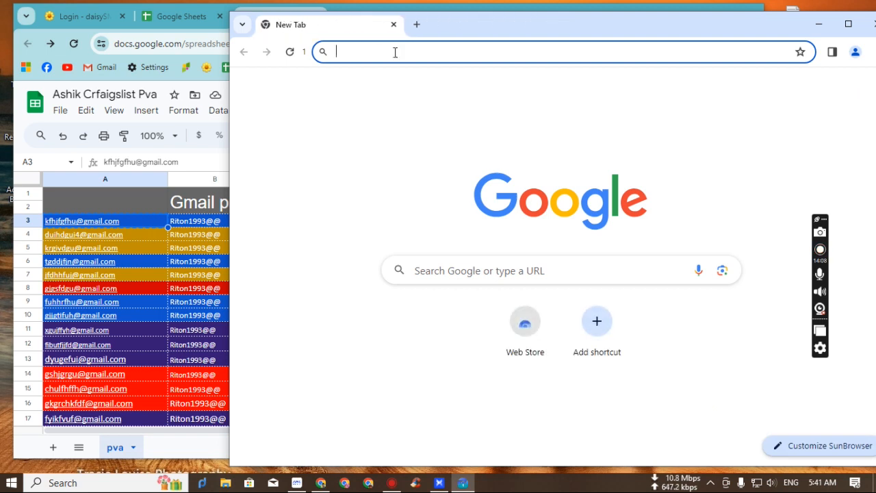
text(c)
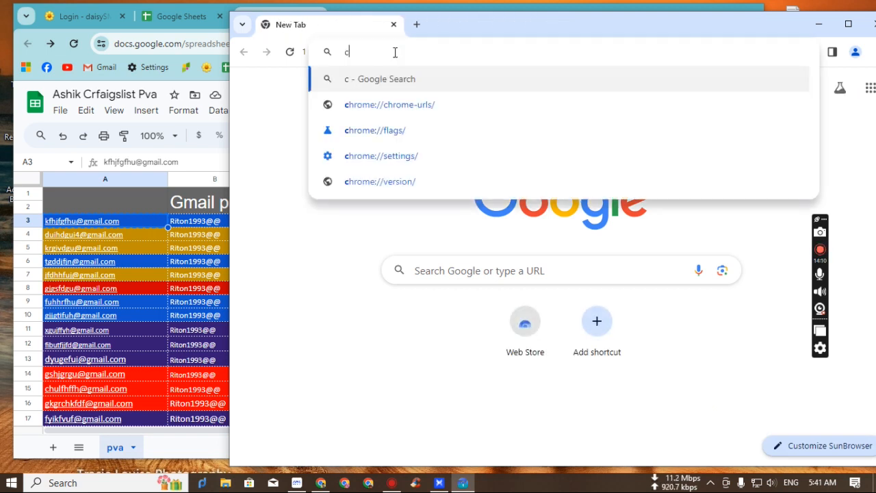
text(l.com)
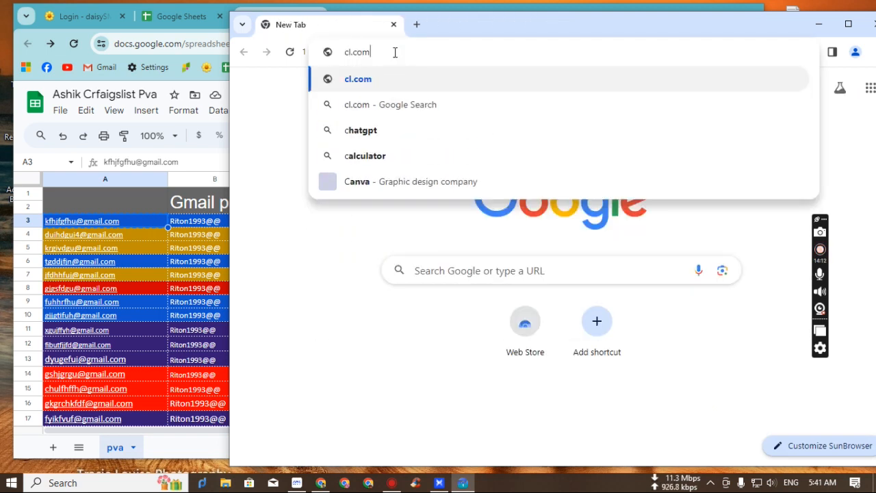
key(Return)
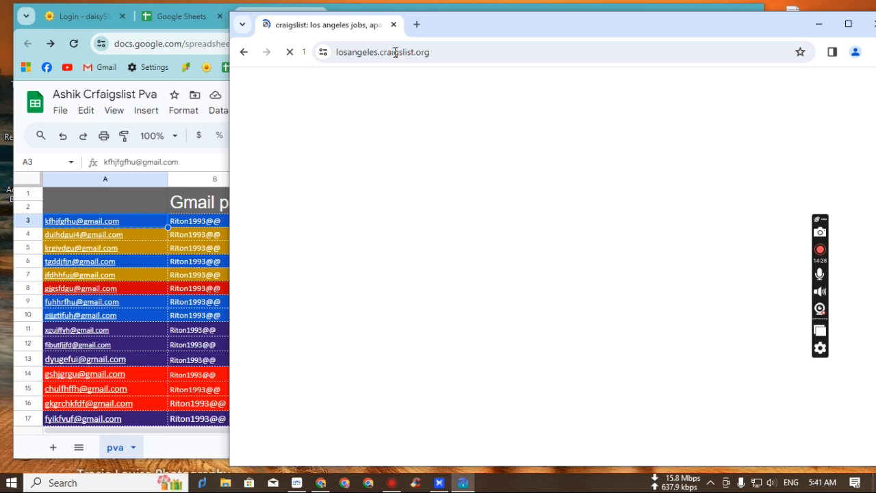
Shift the window slightly left and open the Craigslist 'acct' log-in page.
drag(484, 31, 456, 34)
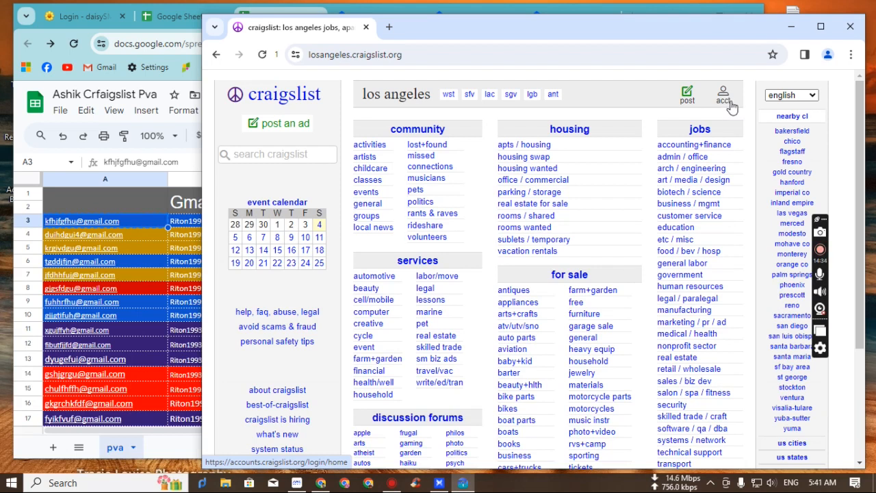
click(726, 99)
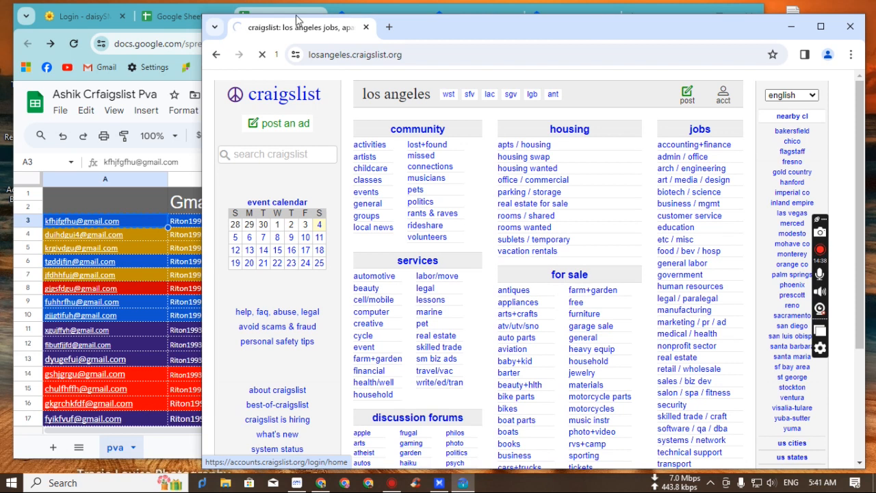
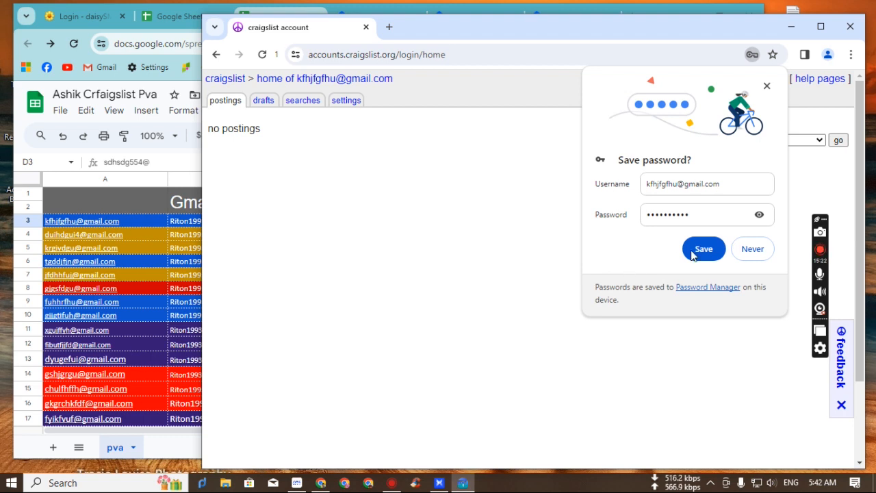
Decline saving the login password, then open the default site list in Craigslist account settings.
click(753, 249)
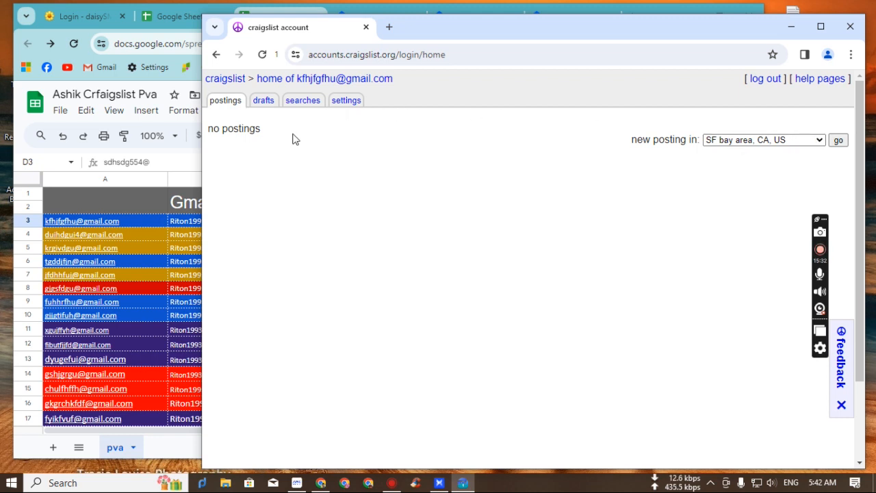
click(762, 140)
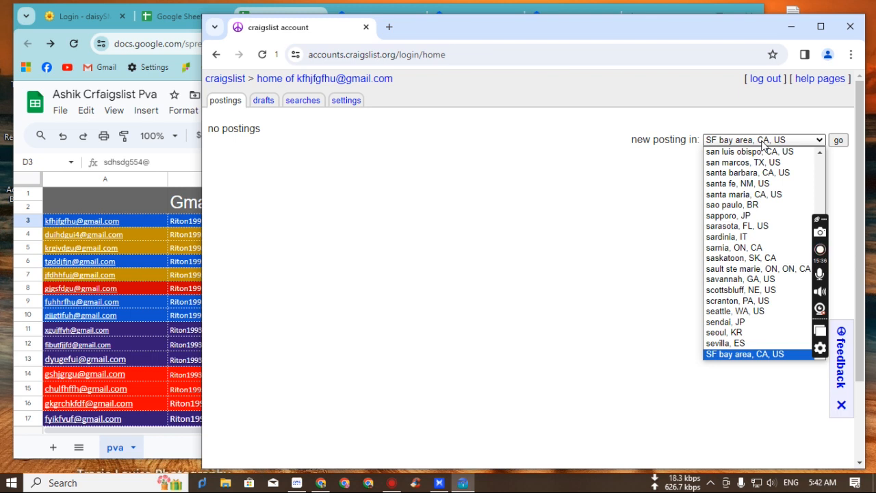
click(352, 102)
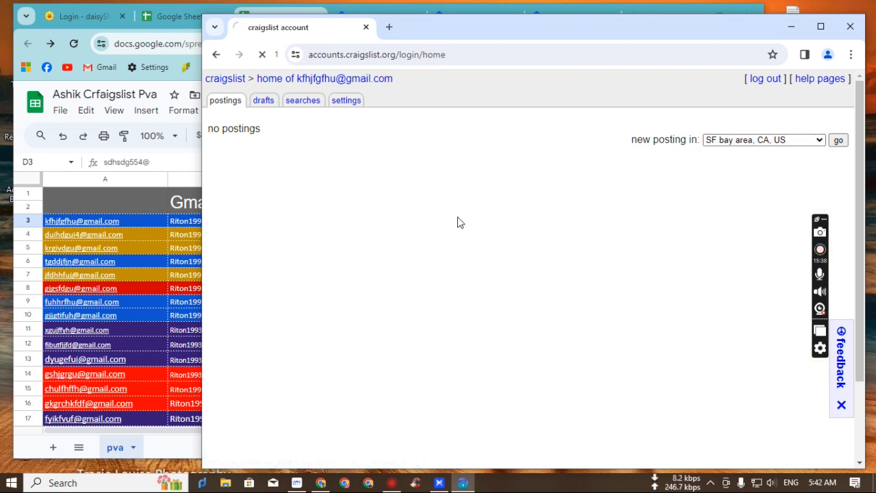
click(442, 200)
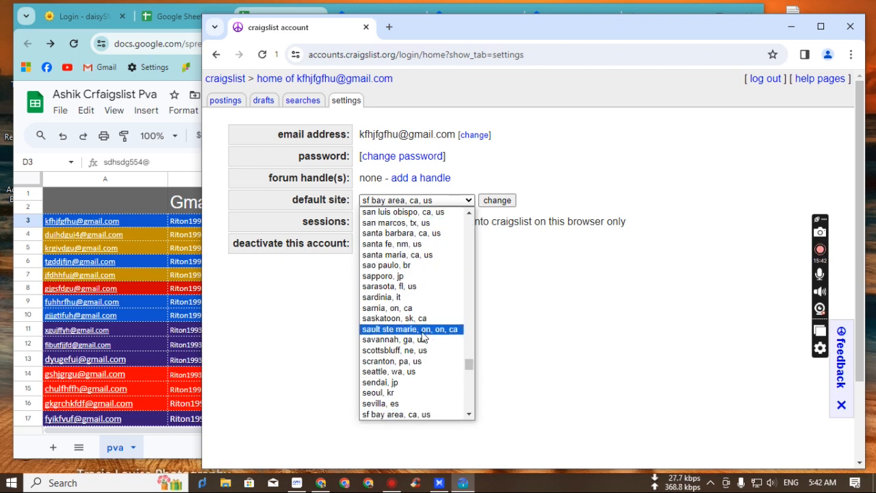
Change the default site to los angeles, ca, us and start a new posting in Los Angeles.
scroll(422, 334, up, 5)
scroll(422, 336, up, 3)
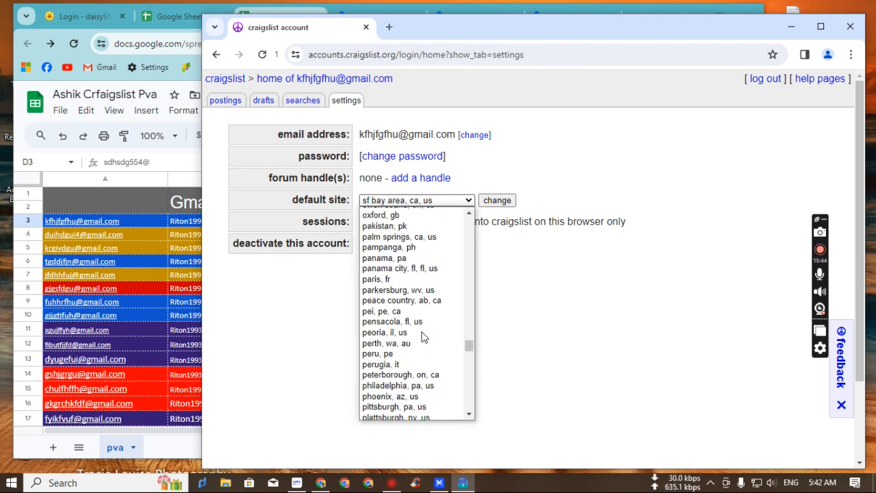
text(los)
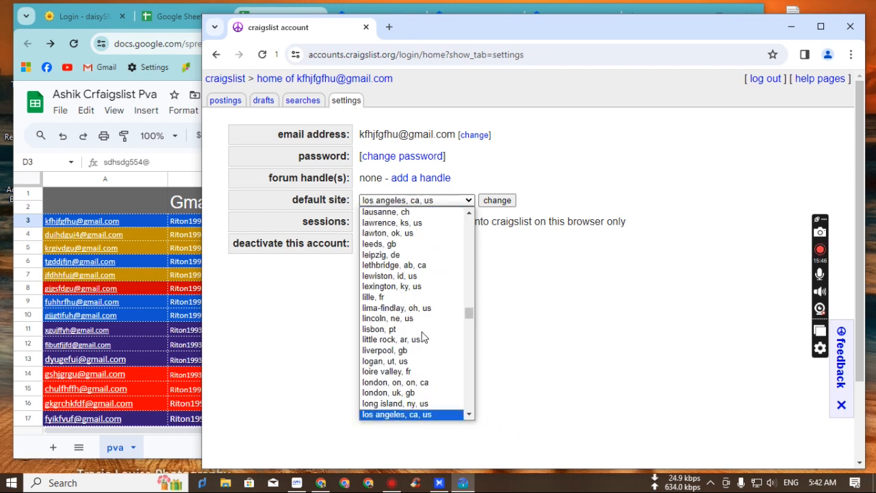
click(413, 418)
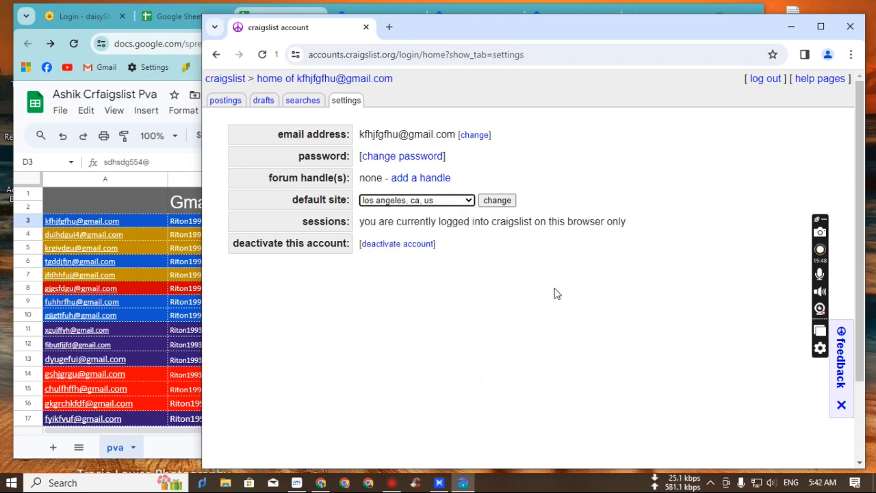
click(505, 203)
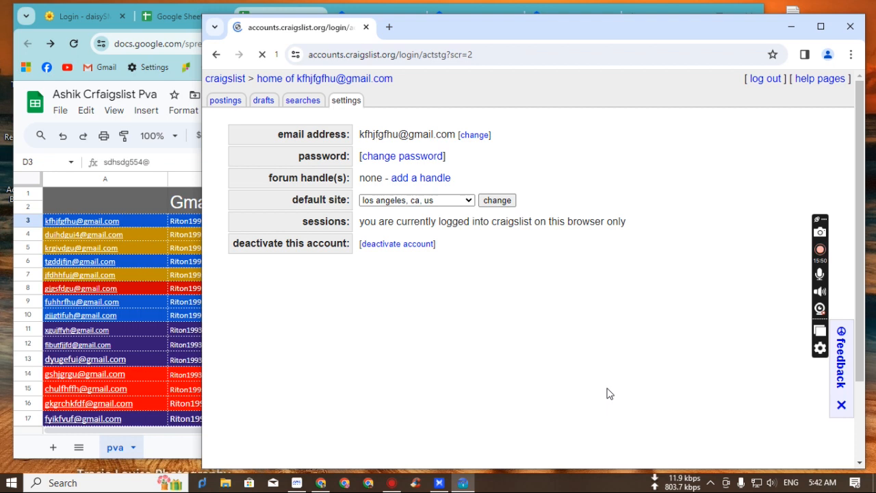
click(236, 104)
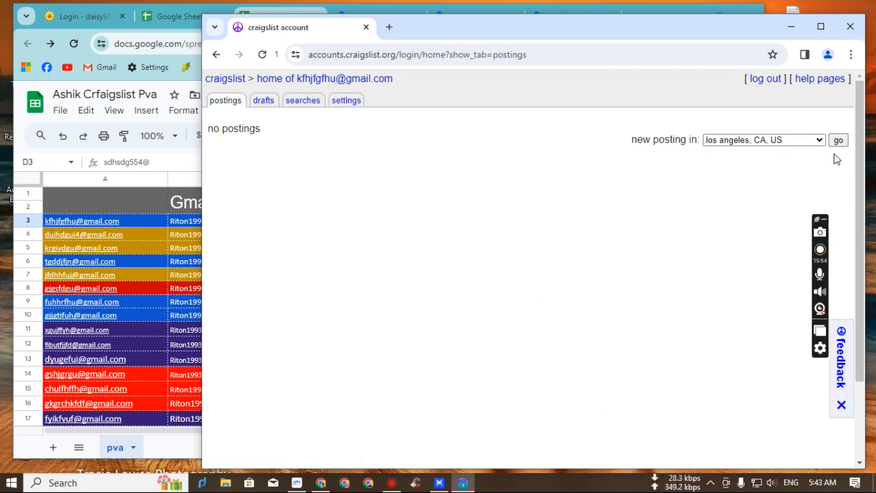
click(838, 142)
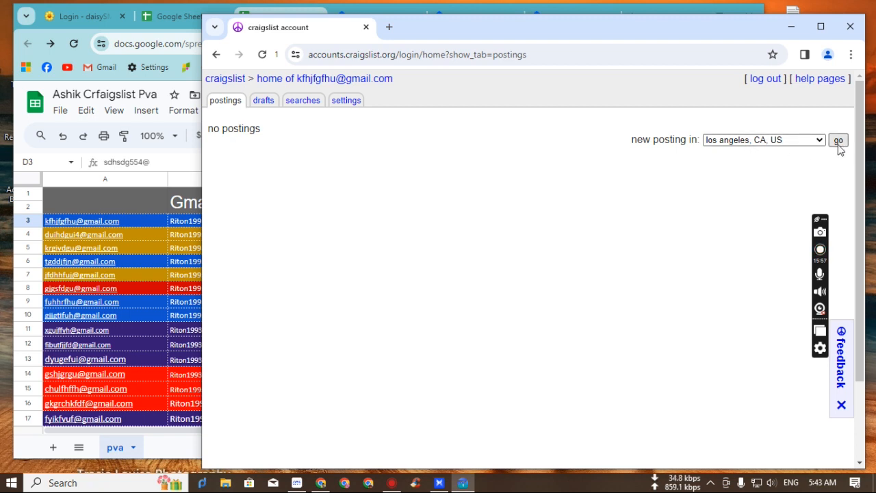
Log in to daisySMS in the other Chrome window, then return to the Craigslist posting window.
click(320, 483)
click(95, 17)
click(338, 421)
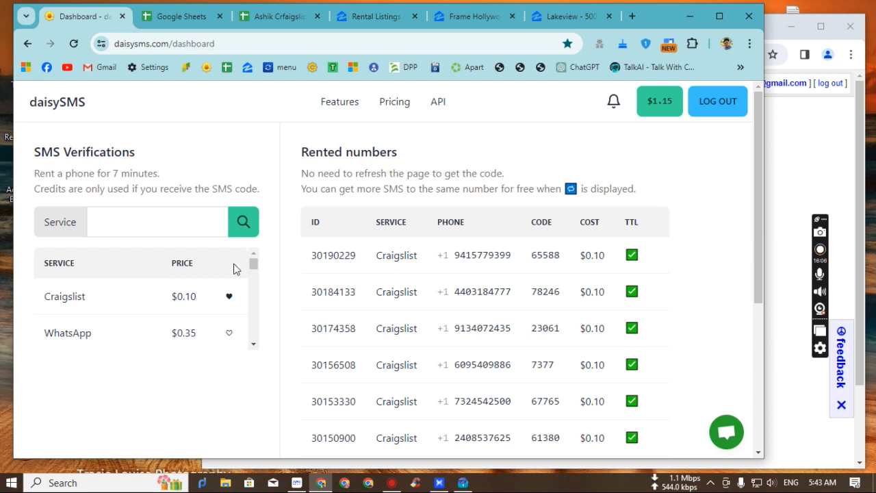
click(463, 483)
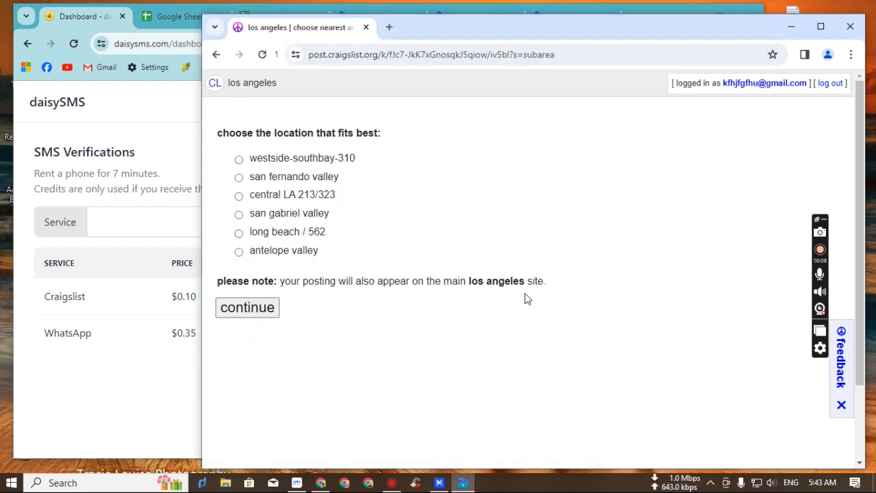
Choose central LA 213/323, housing offered, and the apartments / housing for rent category.
click(274, 204)
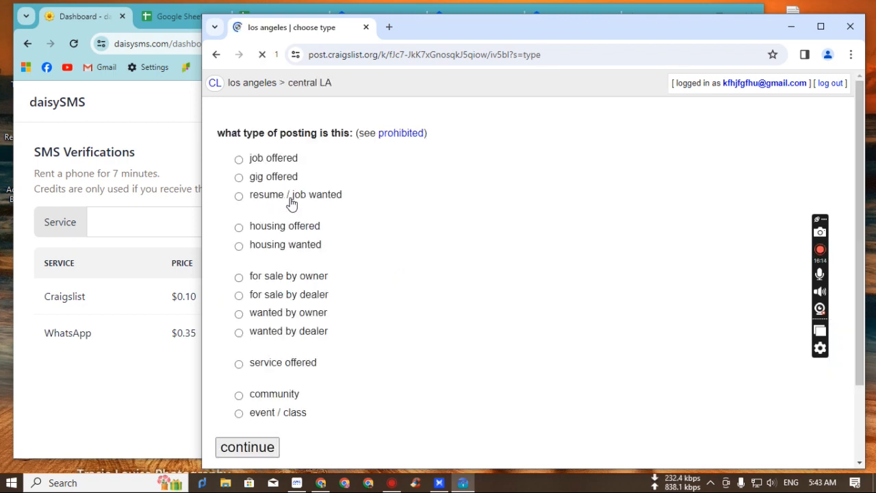
click(293, 233)
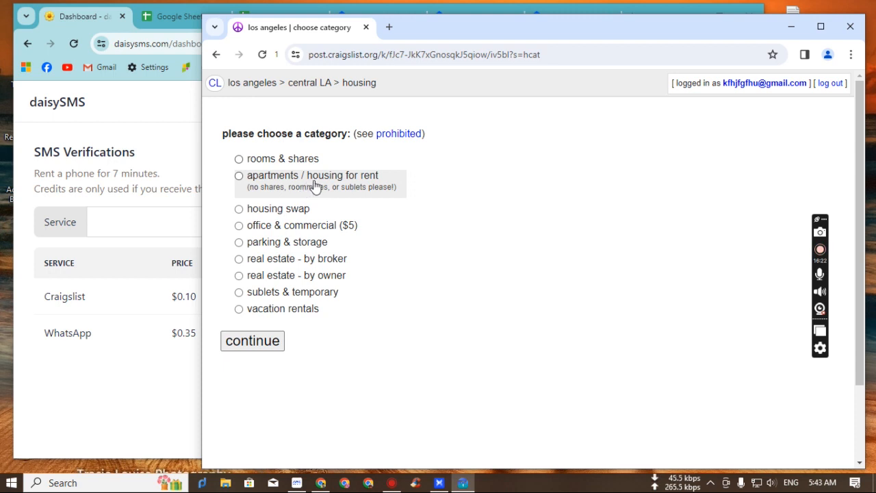
click(350, 185)
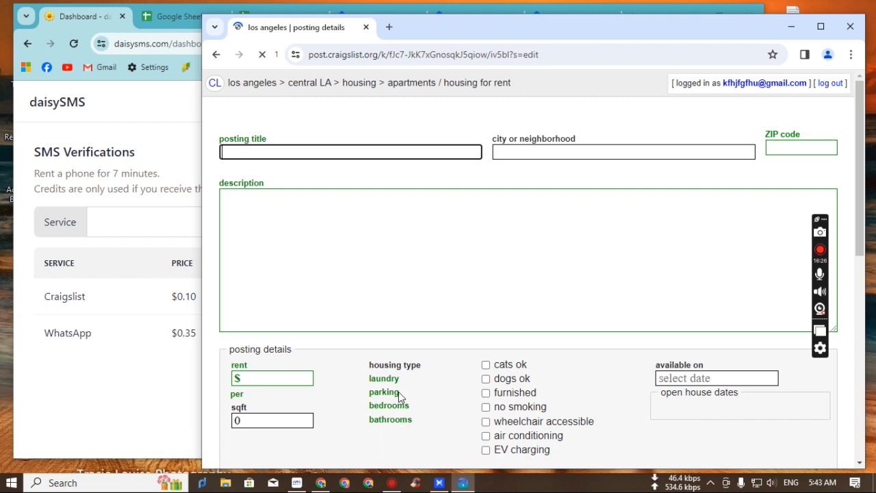
Click into the blank description box, then bring the daisySMS Chrome window forward.
click(335, 319)
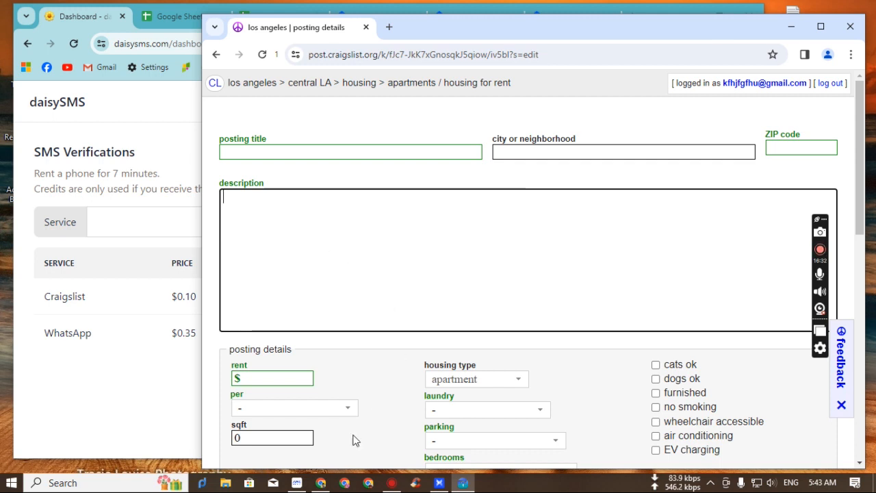
click(326, 485)
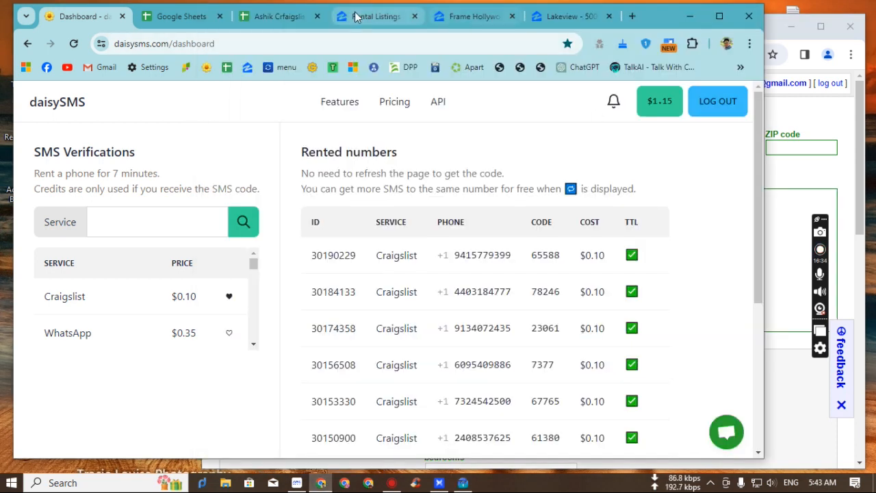
Look over the Frame Hollywood Zillow listing, then close its tab.
click(470, 17)
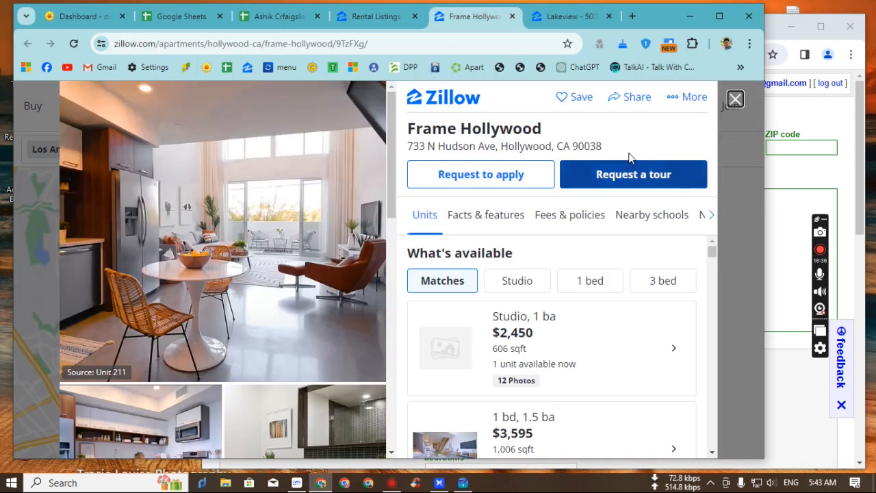
scroll(551, 303, down, 8)
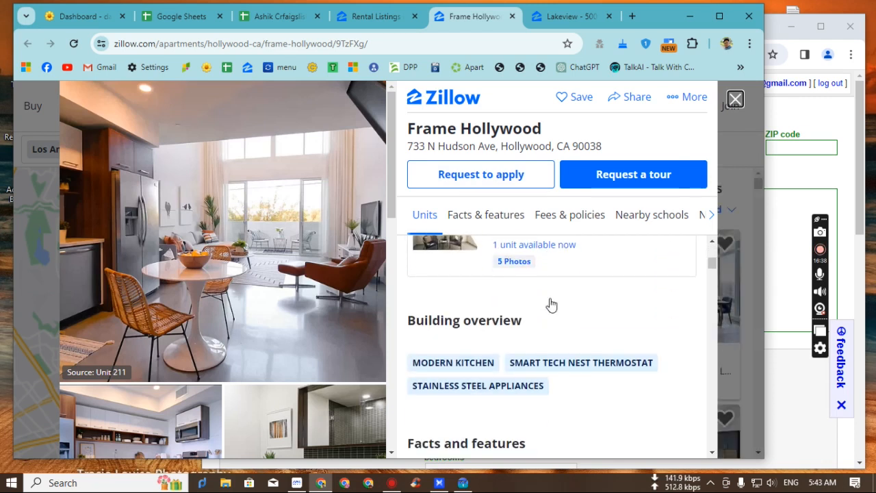
scroll(551, 299, down, 4)
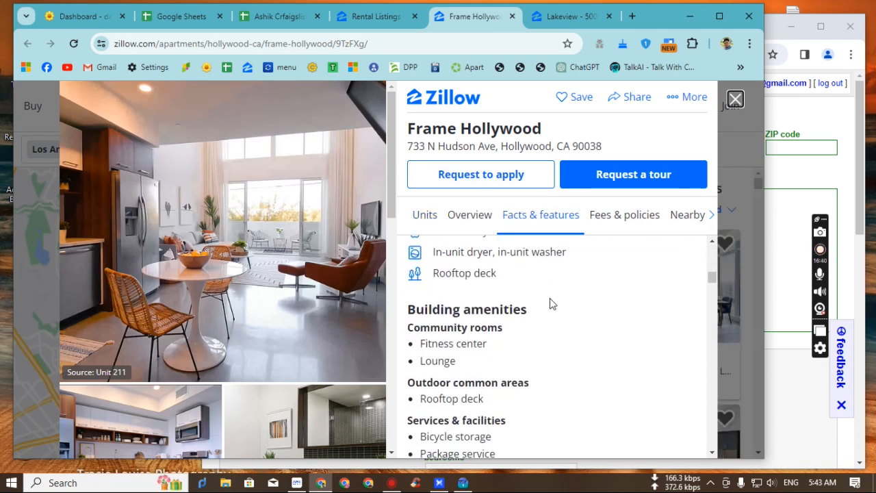
scroll(552, 302, up, 2)
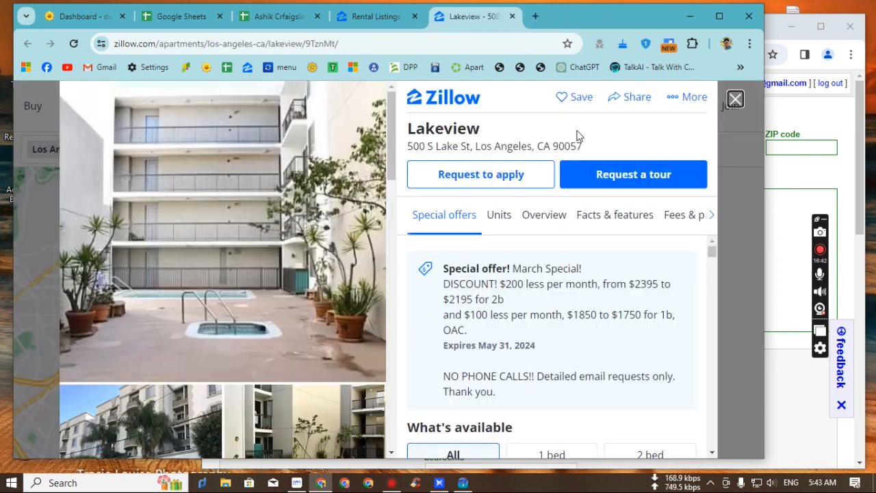
click(513, 16)
Select the Lakeview Apartments 'Discover a home…' paragraph on Zillow and return to the Craigslist form.
scroll(534, 282, down, 2)
scroll(533, 284, down, 4)
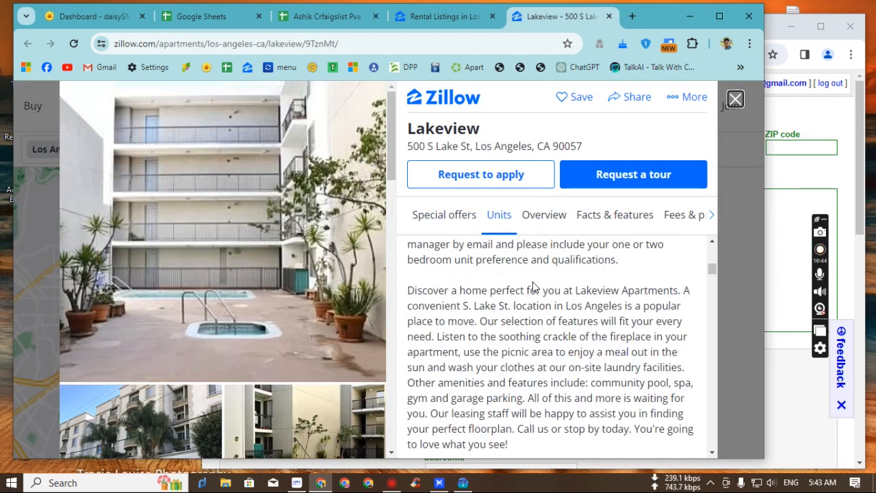
scroll(479, 291, up, 2)
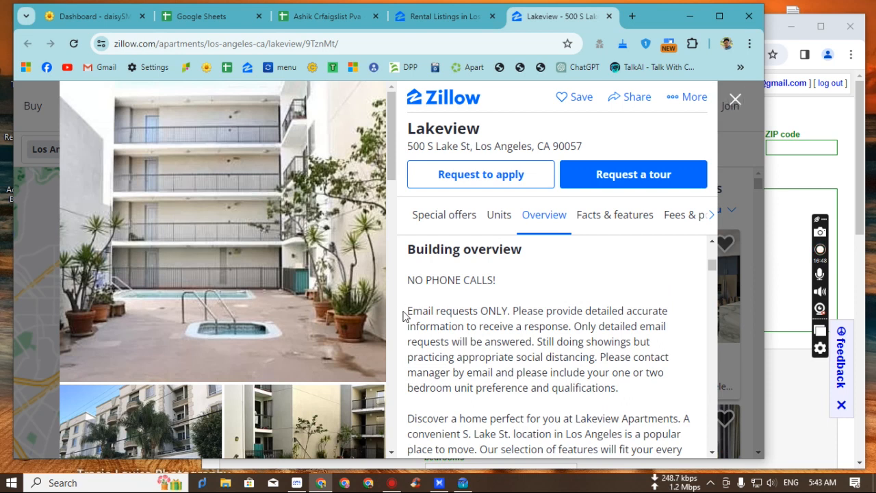
scroll(524, 324, down, 1)
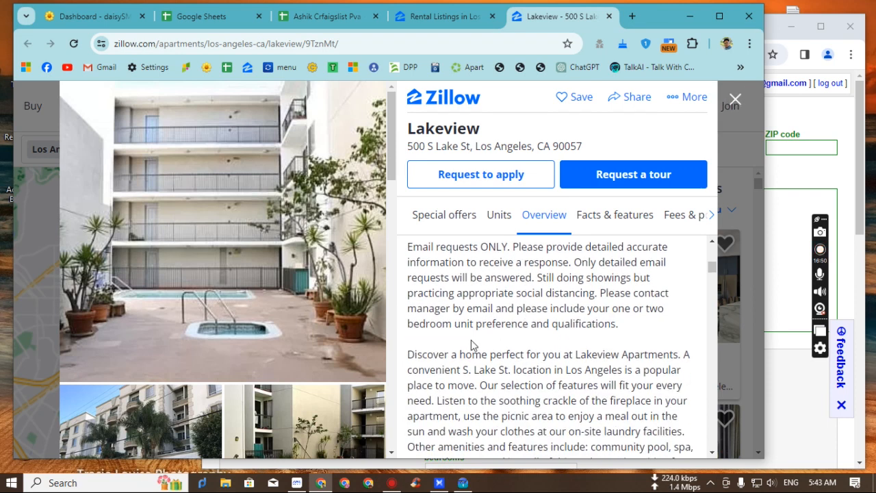
drag(408, 355, 517, 365)
scroll(507, 356, down, 2)
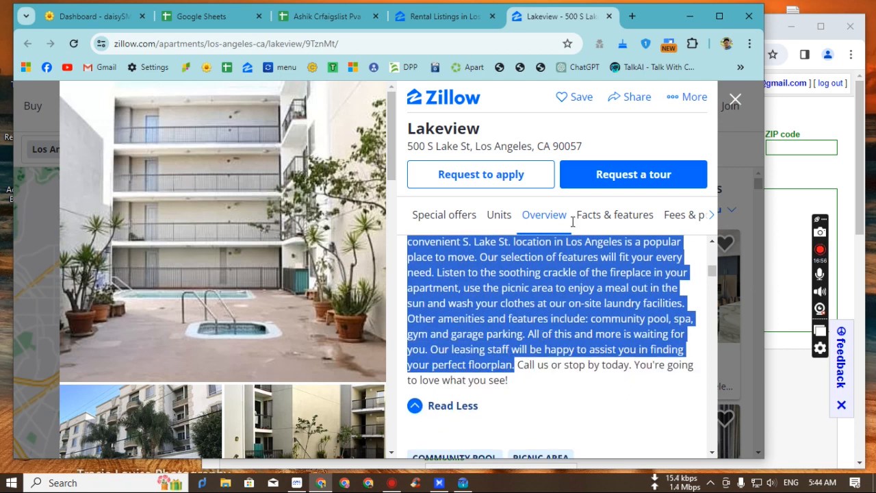
click(463, 483)
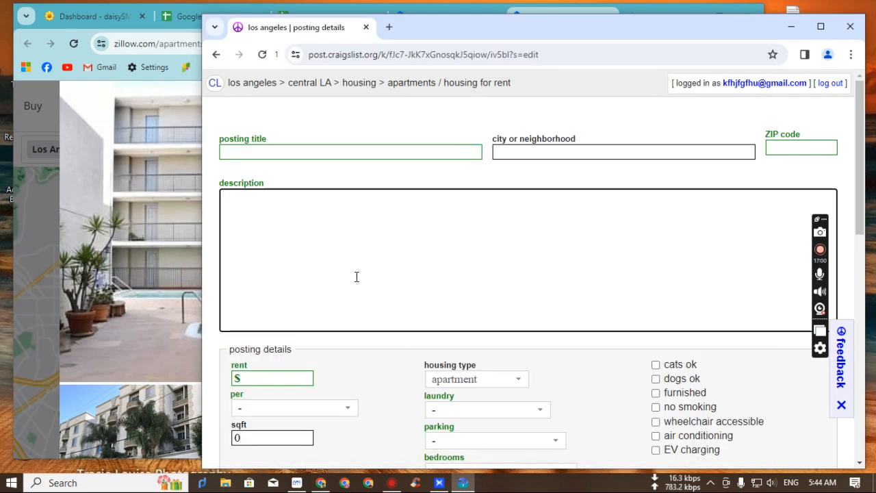
Paste the Lakeview paragraph into the description and bring up the 'city list' notes.
text(Discover a home perfect for you at Lakeview Apartments. A convenient S. Lake St. location in Los Angeles is a popular place to move. Our selection of features will fit your every need. Listen to the soothing crackle of the fireplace in your apartment, use the picnic area to enjoy a meal out in the sun and wash your clothes at our on-site laundry facilities. Other amenities and features include: community pool, spa, gym and garage parking. All of this and more is waiting for you. Our leasing staff will be happy to assist you in finding your perfect floorplan.)
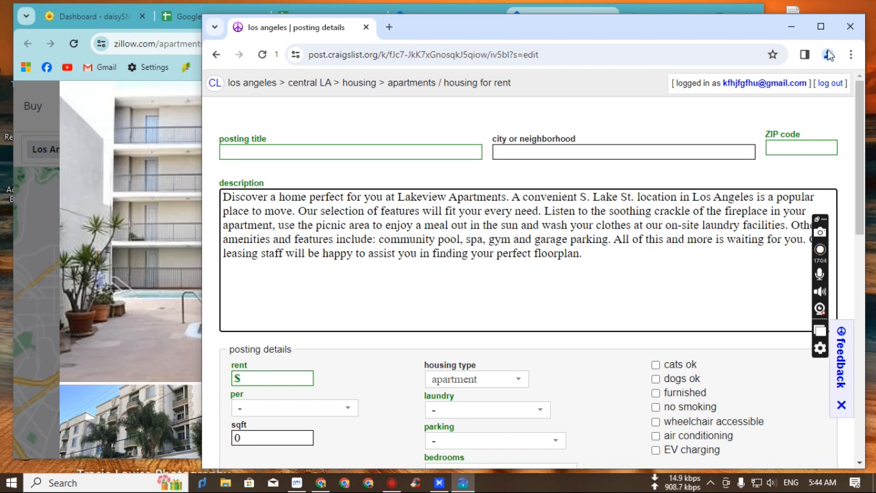
click(849, 10)
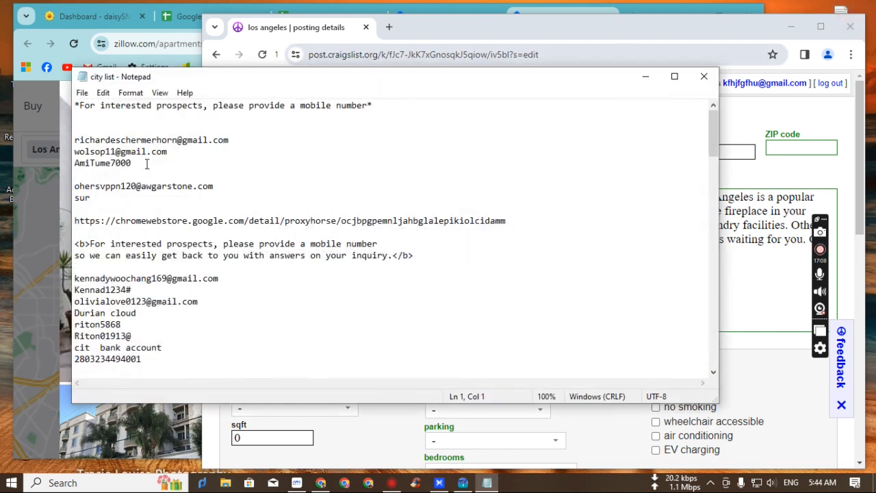
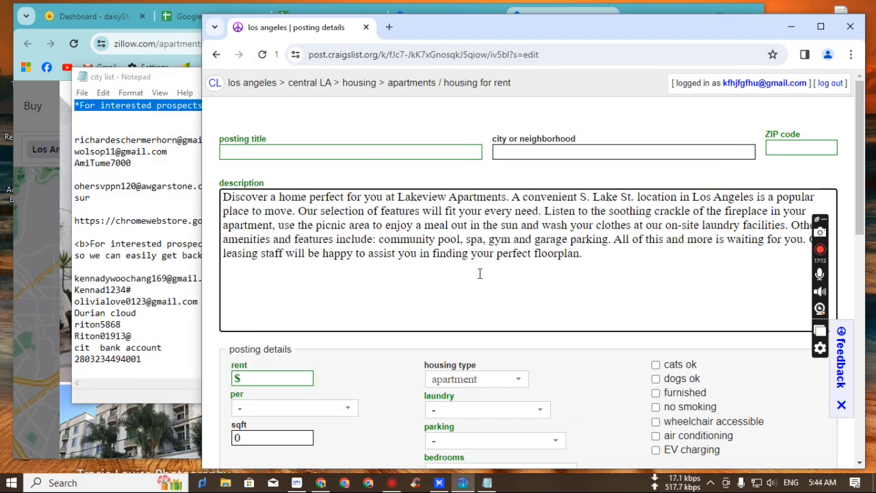
Insert the mobile-number request note before 'Listen' in the description, then select 'Discover a home perfect'.
click(546, 211)
text(*For interested prospects, please provide a mobile number*)
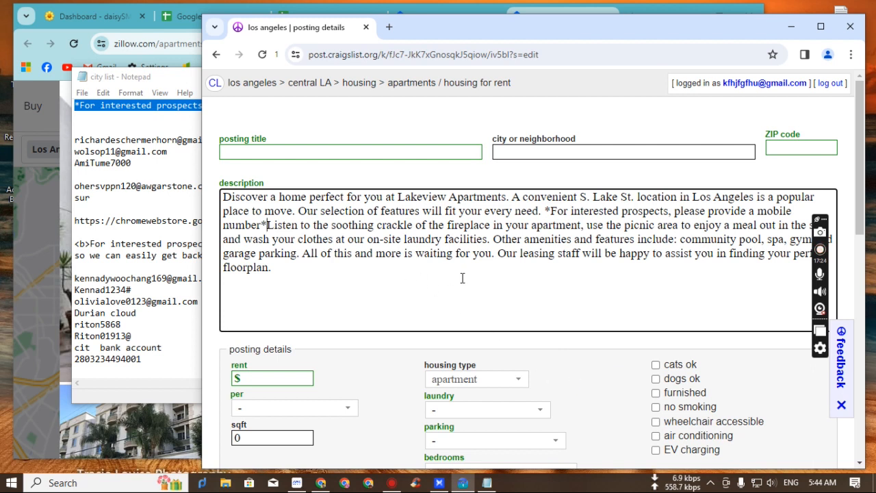
click(294, 150)
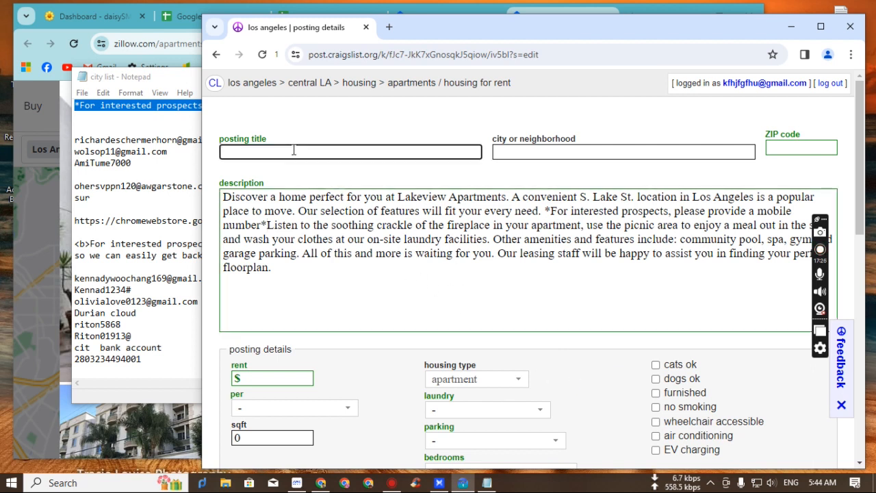
drag(223, 197, 346, 198)
key(ctrl+c)
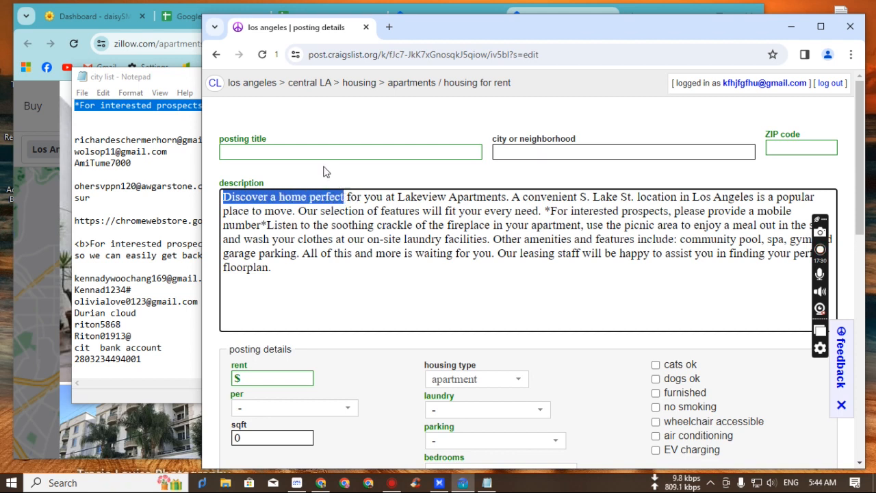
Title the ad 'Discover a home perfect///ONE BED/ONE BATH', fixing the typo.
click(267, 151)
key(ctrl+v)
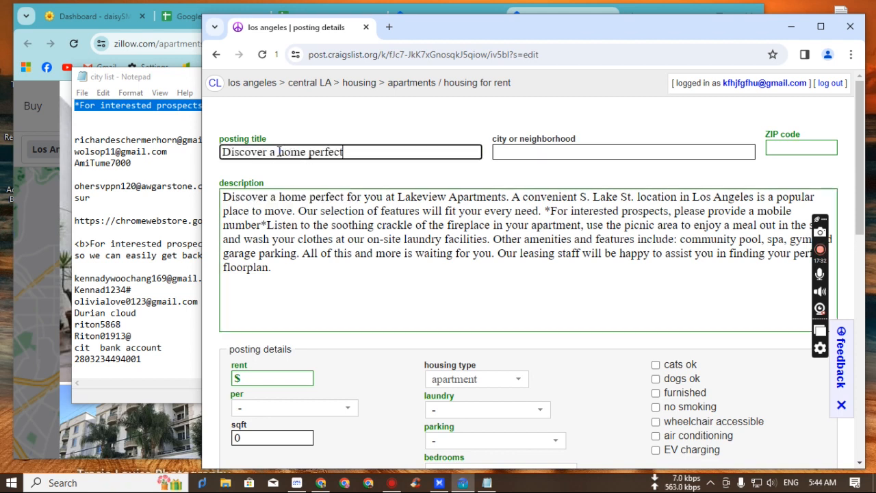
click(350, 153)
text(//)
drag(450, 30, 447, 35)
click(550, 17)
scroll(579, 342, up, 5)
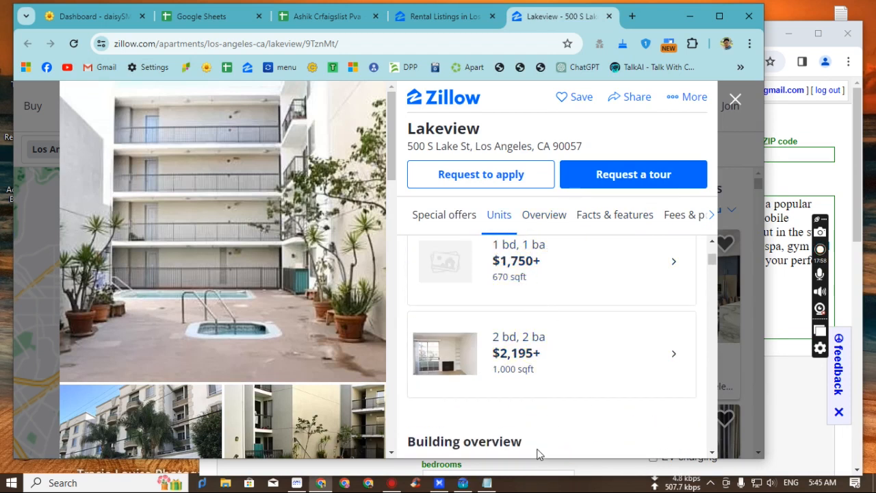
click(463, 483)
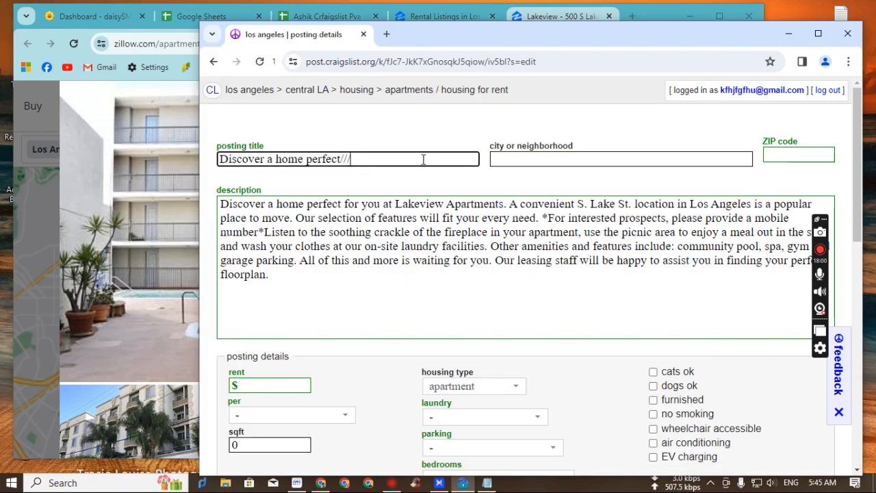
text(ONE BED/ON EBATH)
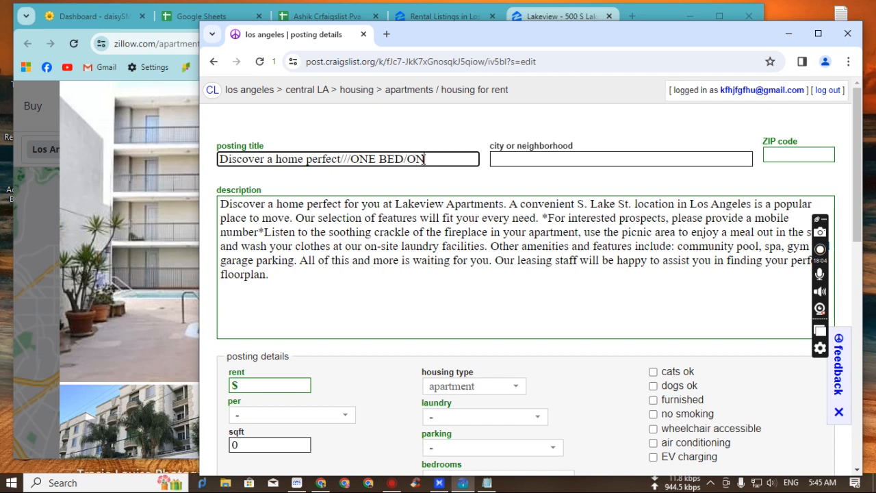
click(425, 159)
key(BackSpace)
key(BackSpace)
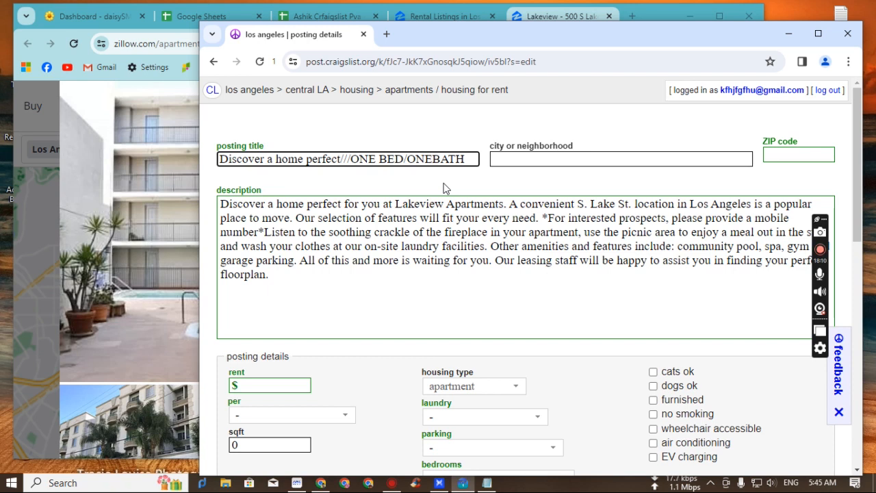
Copy 'Los Angeles, CA 90057' from the Zillow address into the city field.
click(567, 160)
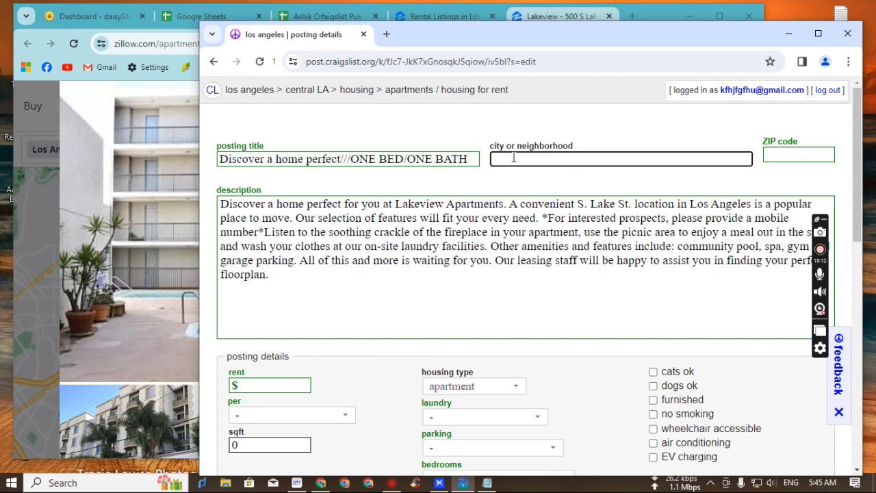
click(544, 16)
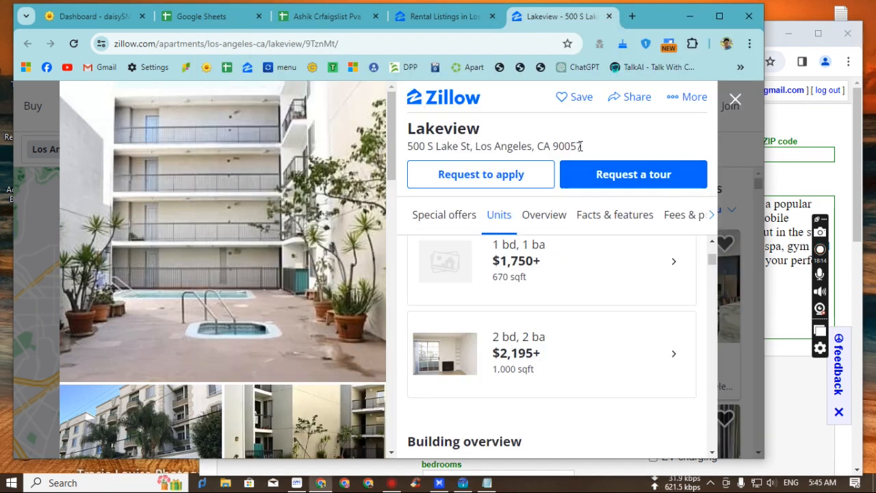
drag(580, 146, 483, 146)
click(587, 148)
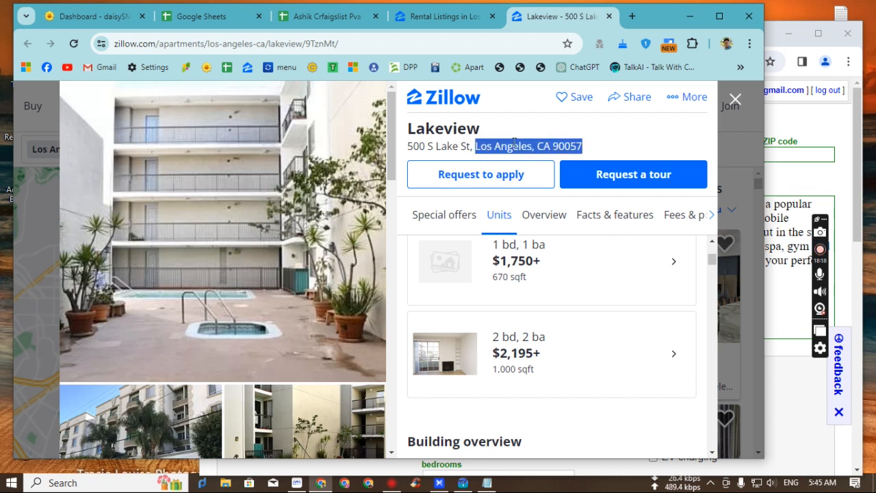
key(ctrl+c)
click(827, 156)
click(607, 159)
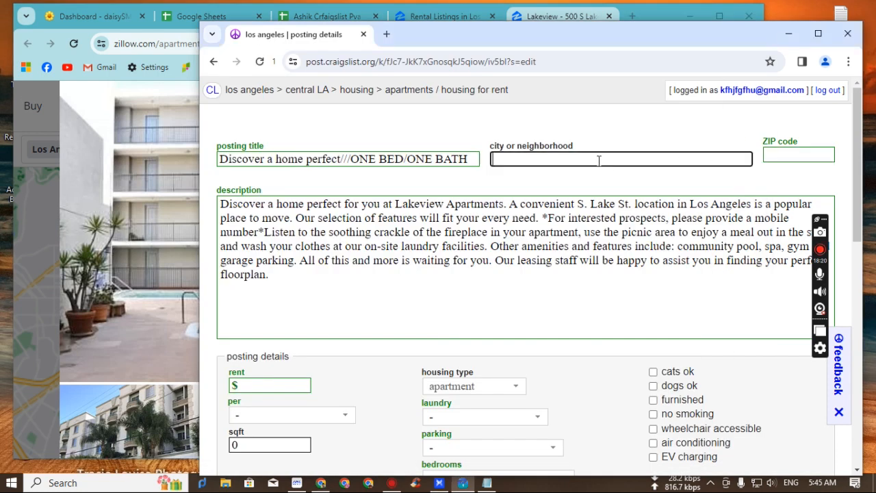
key(ctrl+v)
Move the ZIP into the ZIP code field as 90028 and trim the city to Los Angeles.
drag(610, 159, 580, 159)
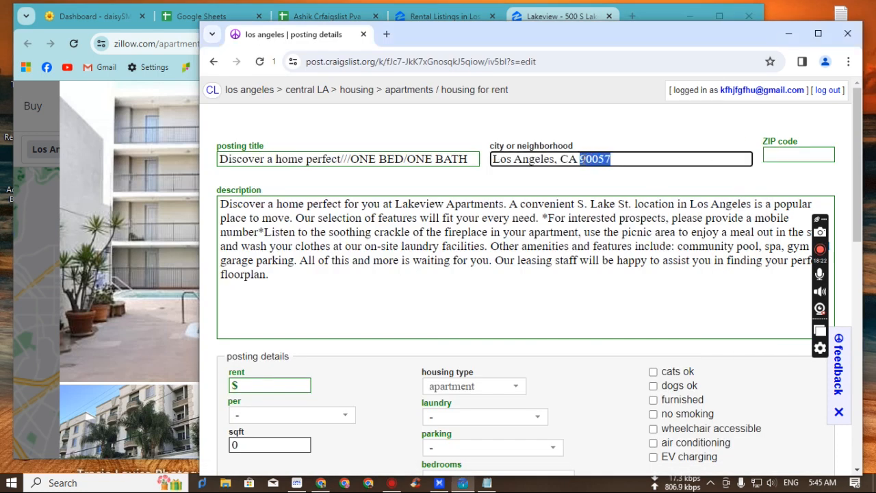
key(ctrl+x)
click(779, 157)
key(ctrl+v)
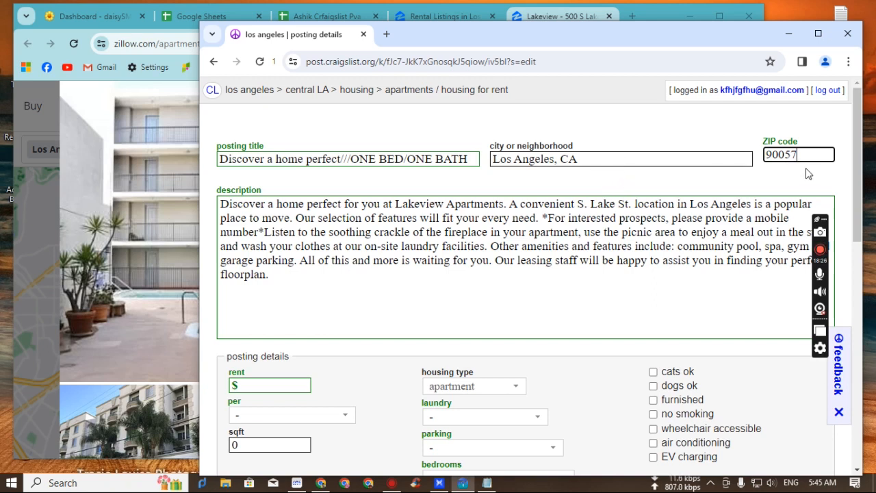
key(BackSpace)
text(28)
drag(582, 159, 555, 159)
key(BackSpace)
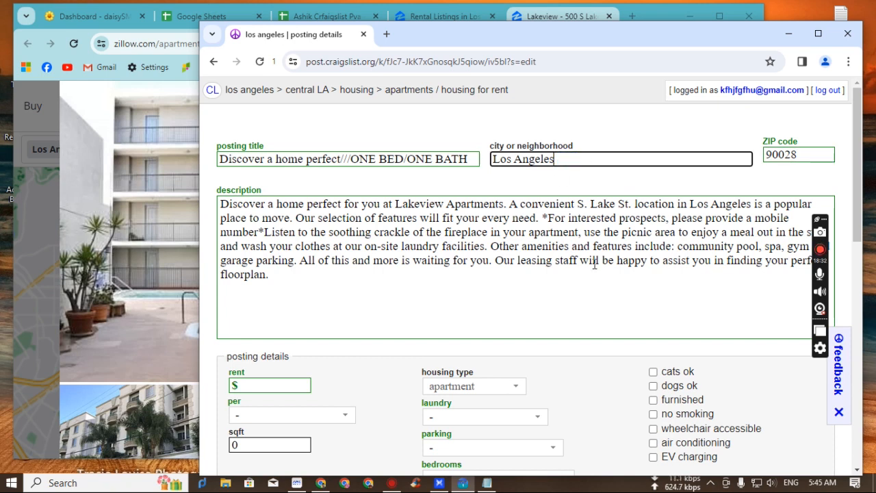
drag(574, 158, 489, 159)
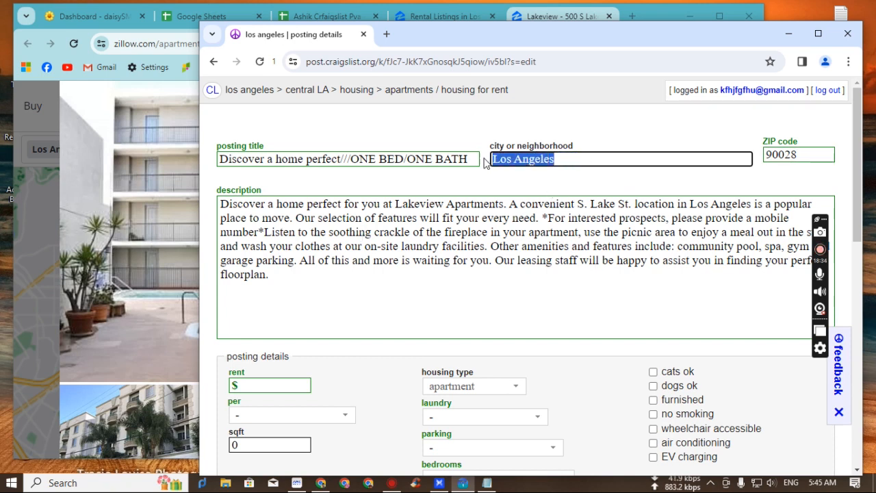
Recheck the Los Angeles, CA 90057 address on the Zillow listing.
scroll(303, 384, down, 1)
click(251, 319)
click(527, 18)
drag(476, 146, 582, 146)
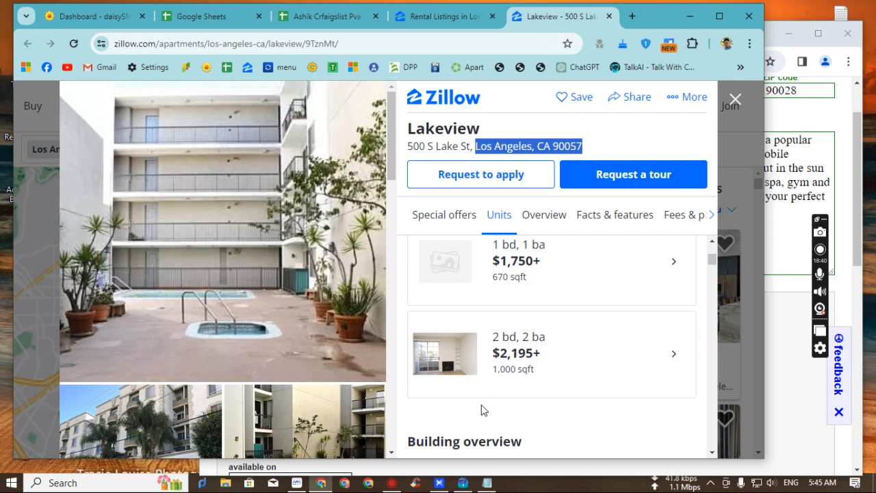
click(463, 483)
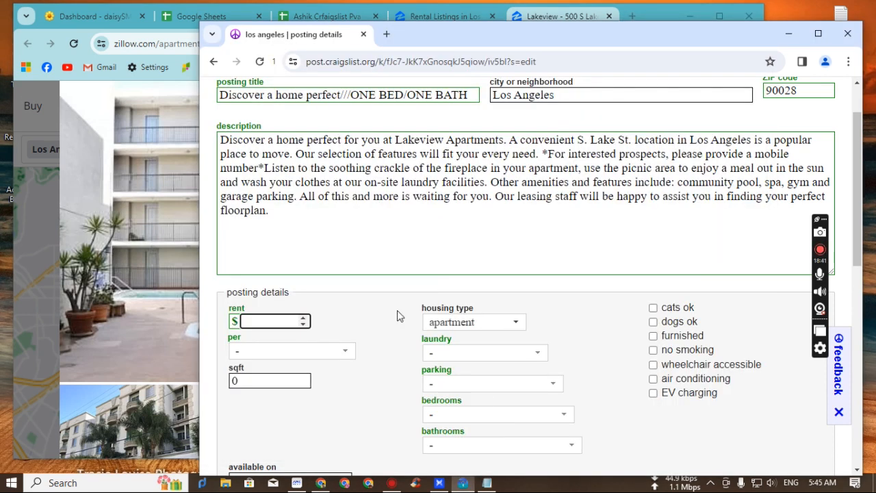
Enter rent of $1344 per month and 670 sqft.
click(267, 326)
text(1344)
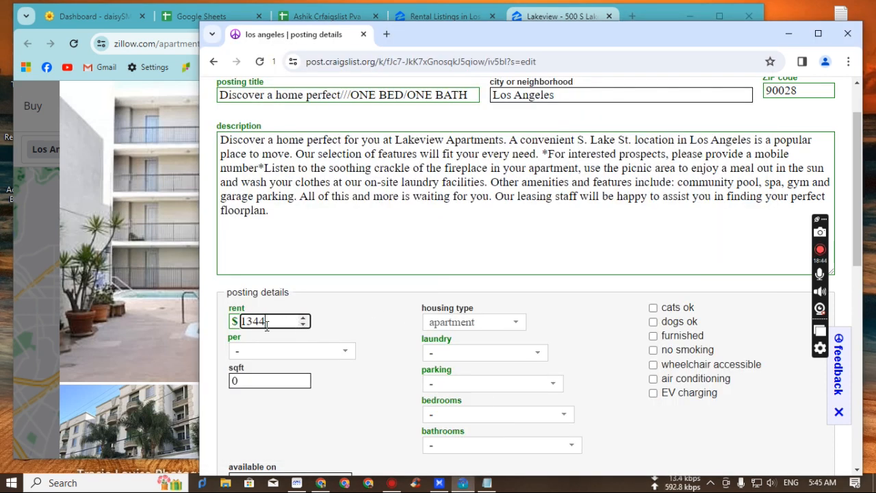
scroll(267, 326, down, 2)
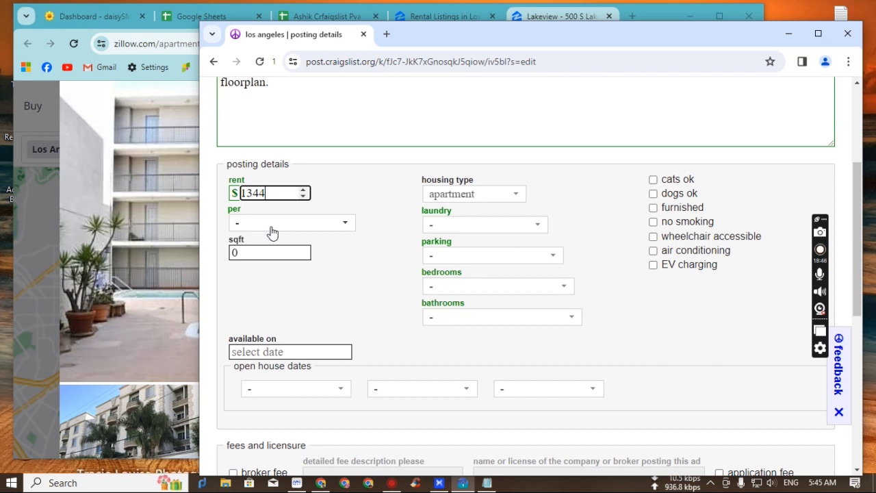
click(271, 232)
click(268, 291)
key(Tab)
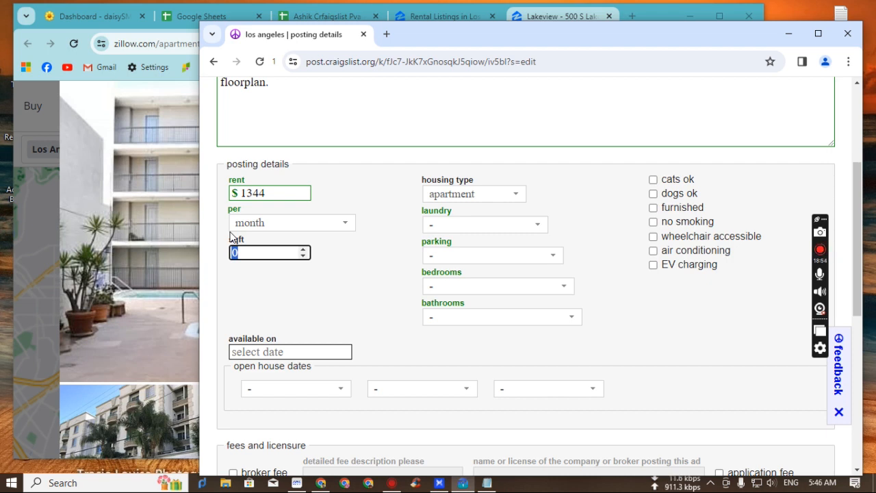
text(7)
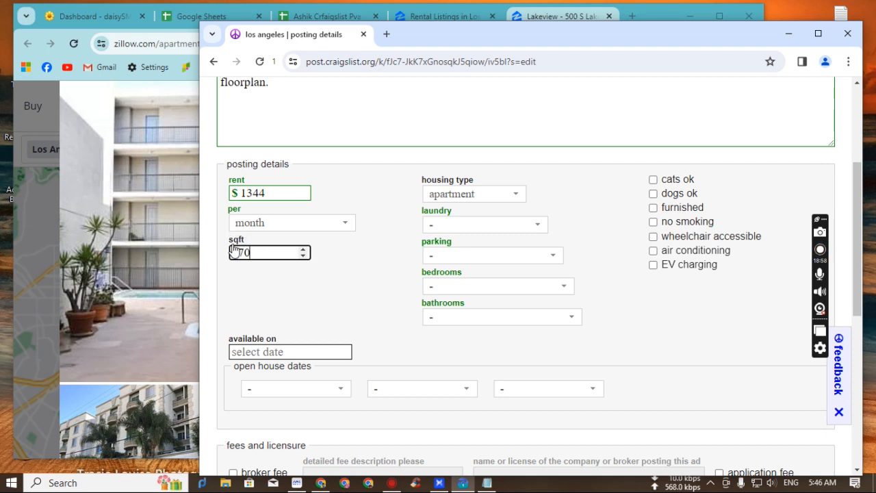
Set laundry in bldg, off-street parking, 1 bedroom and 1 bathroom.
click(454, 226)
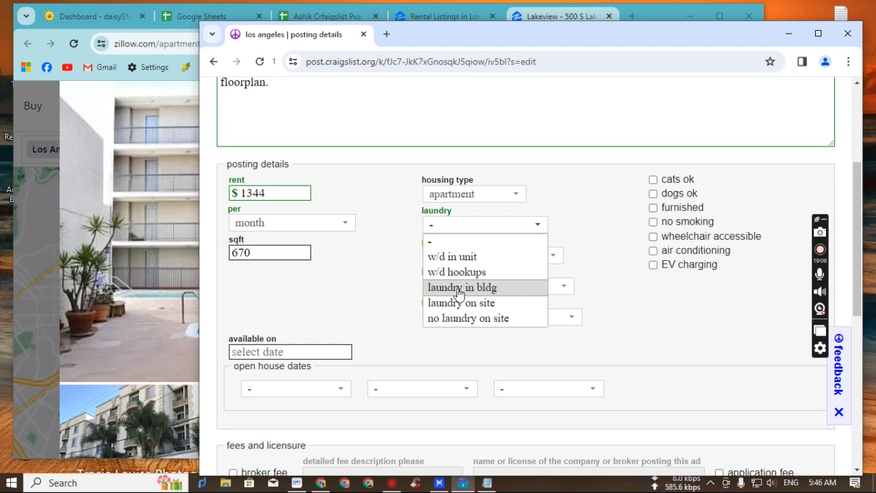
click(488, 289)
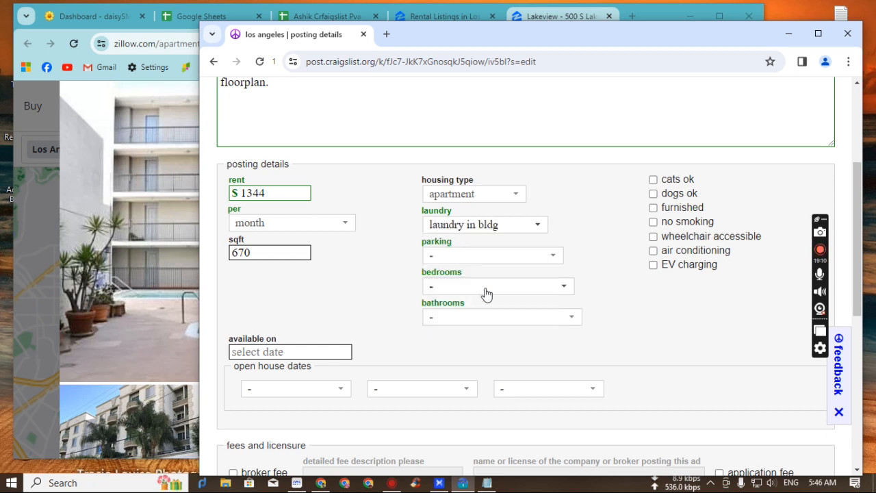
click(469, 258)
click(466, 336)
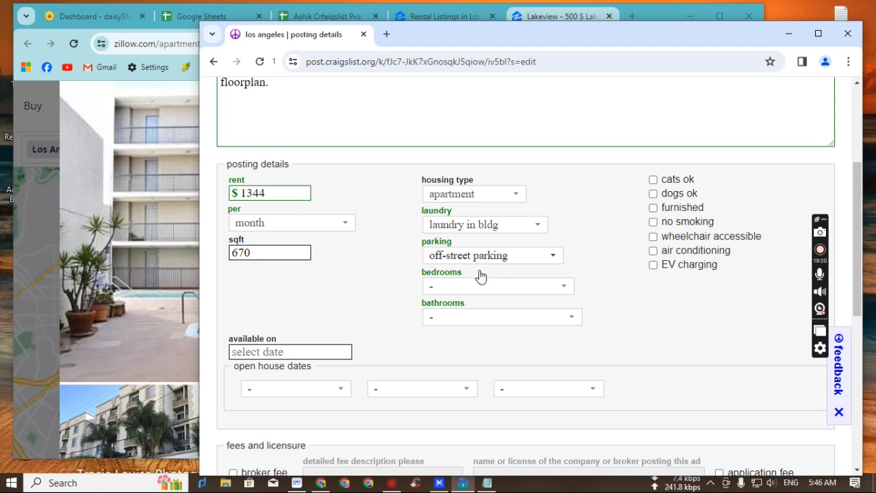
click(465, 290)
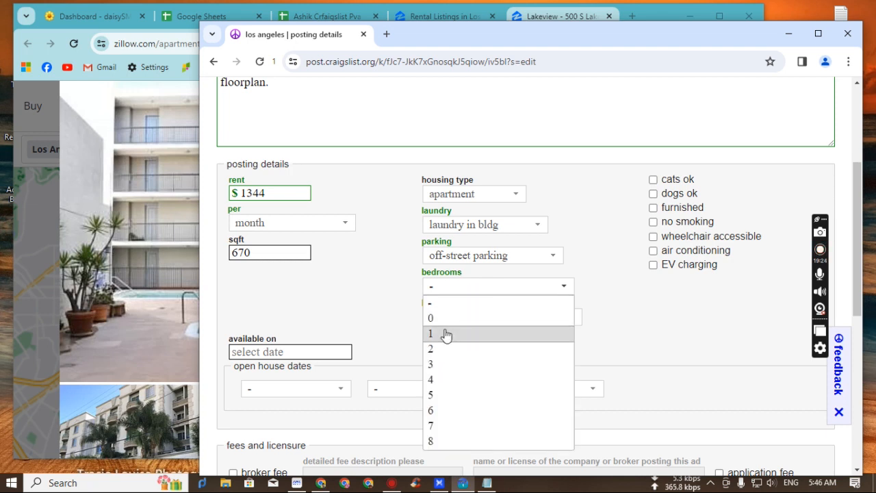
click(446, 334)
click(454, 320)
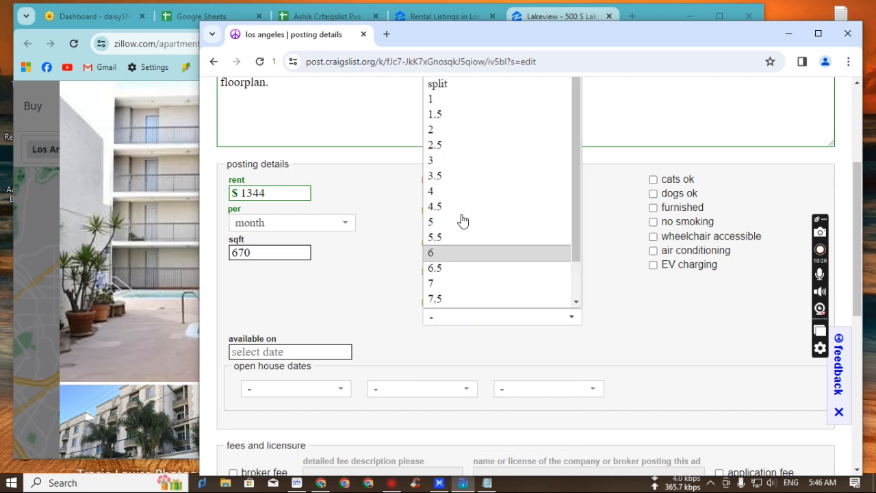
click(462, 108)
Check the Zillow listing, then mark cats ok and dogs ok.
click(584, 16)
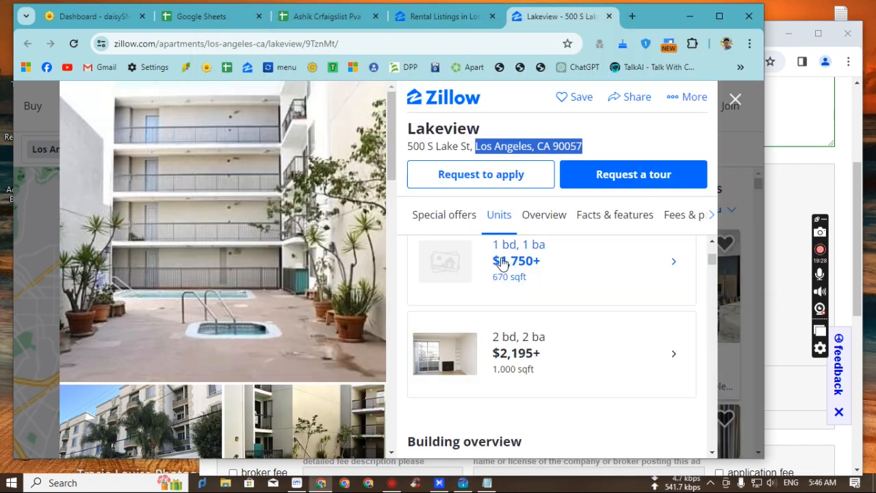
click(463, 483)
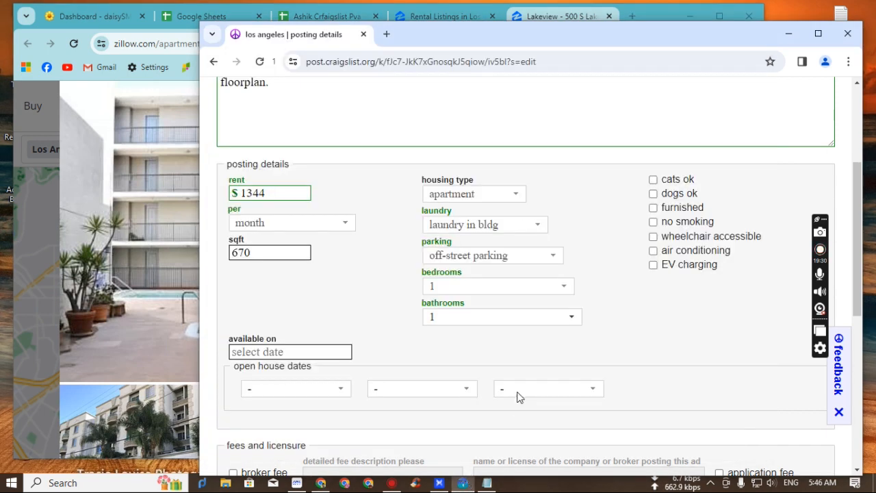
click(653, 180)
click(653, 194)
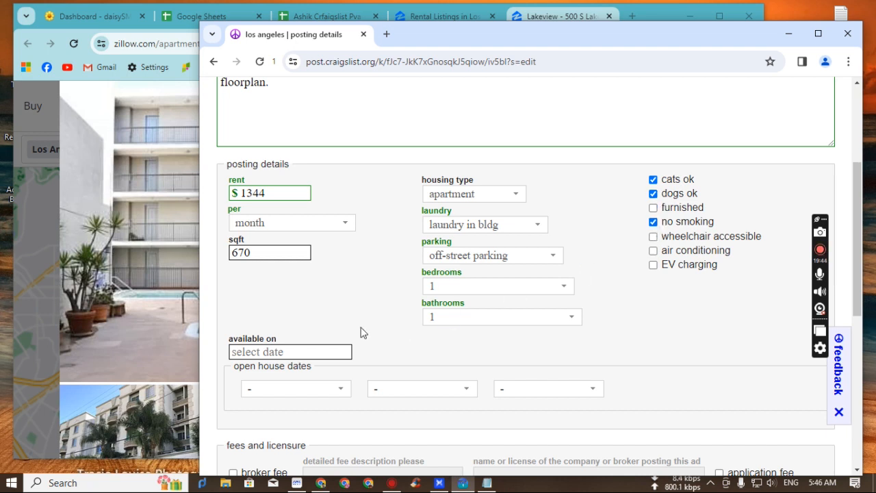
Set the available-on date to Sat, 4 May 2024.
click(280, 352)
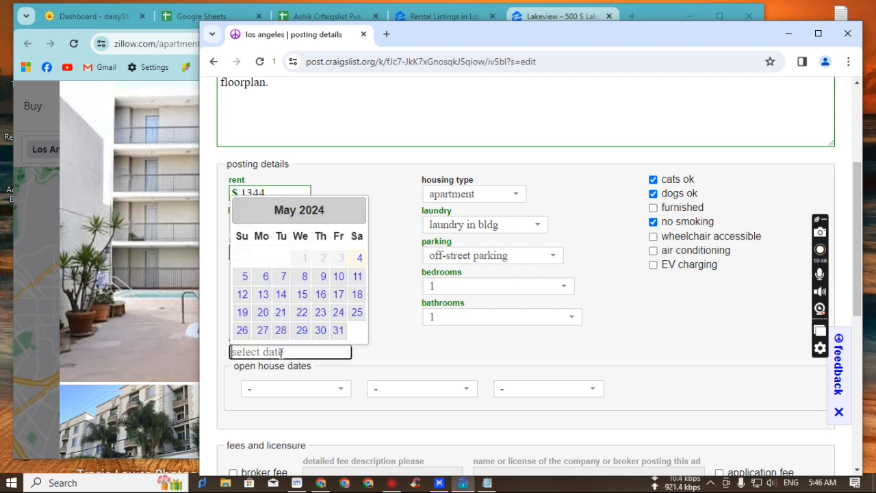
click(358, 258)
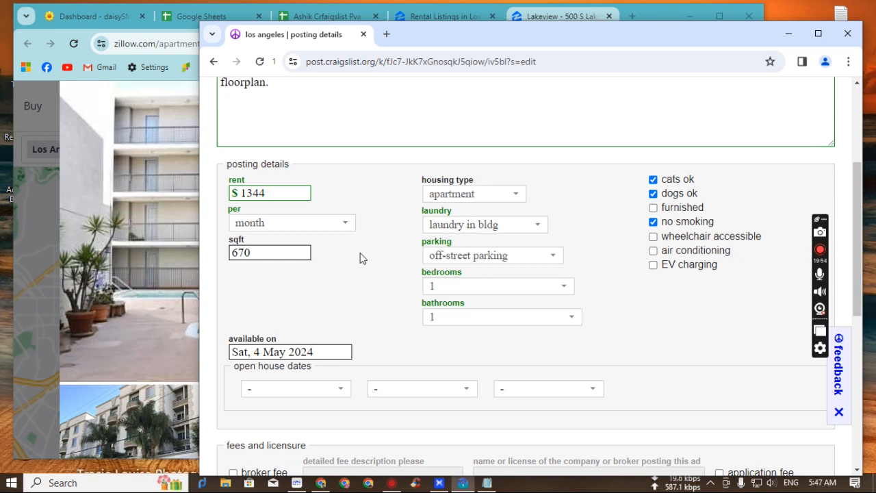
Turn on 'show address' and paste Los Angeles into the street and city fields.
scroll(526, 321, down, 3)
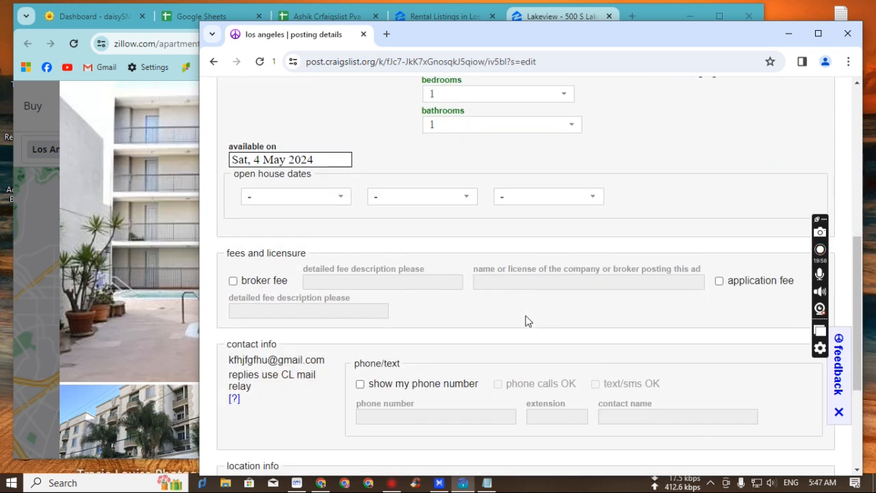
scroll(528, 322, down, 2)
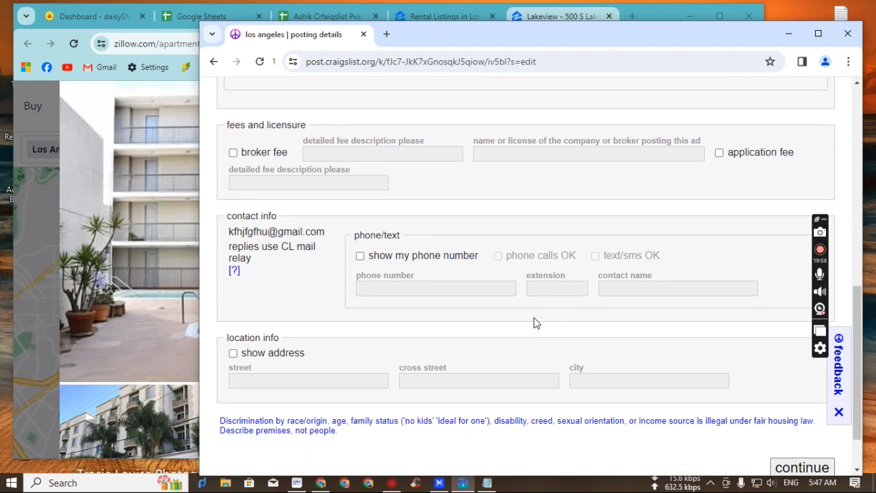
scroll(522, 310, down, 1)
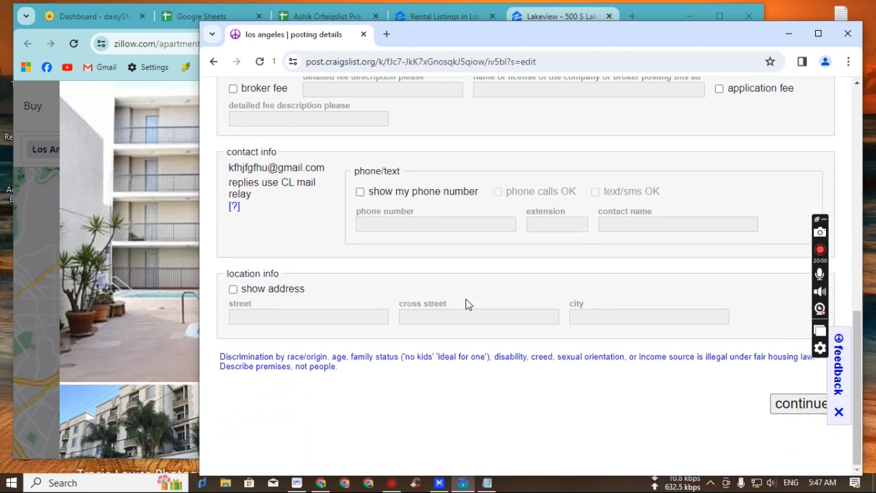
click(233, 290)
click(270, 315)
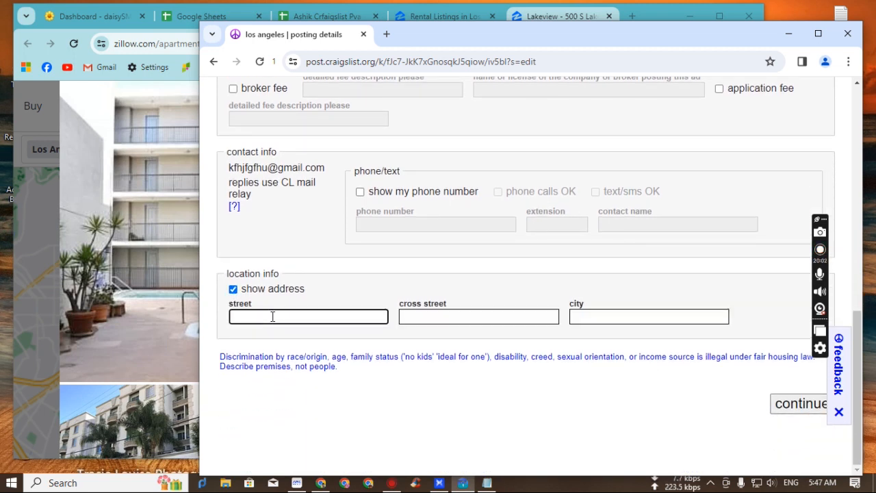
text(Los Angeles)
click(576, 321)
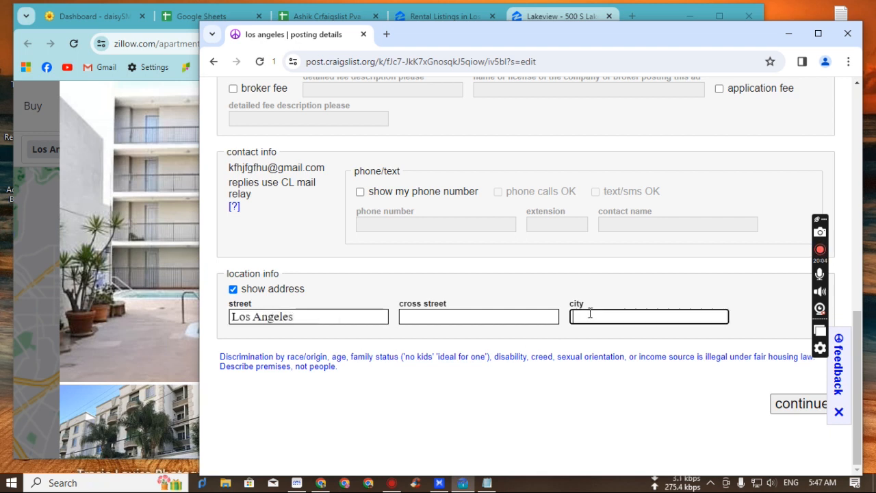
text(Los Angeles)
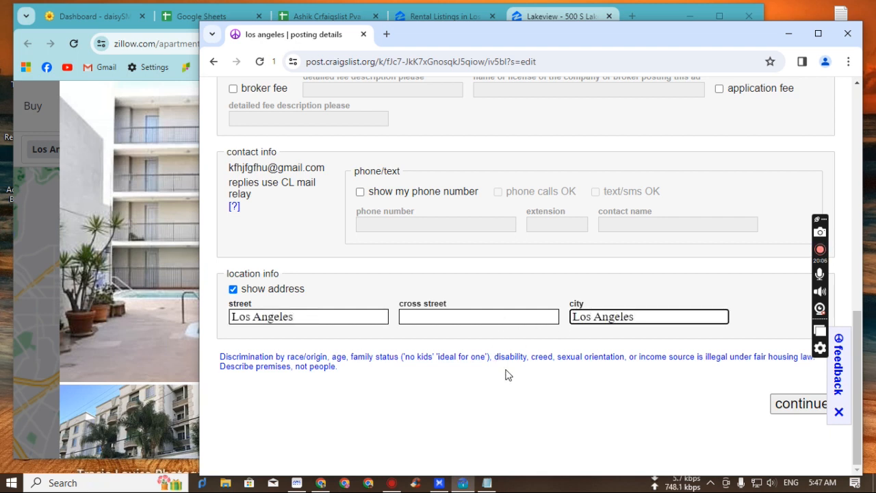
Check Lake St in the Zillow address, then submit the posting details.
click(575, 17)
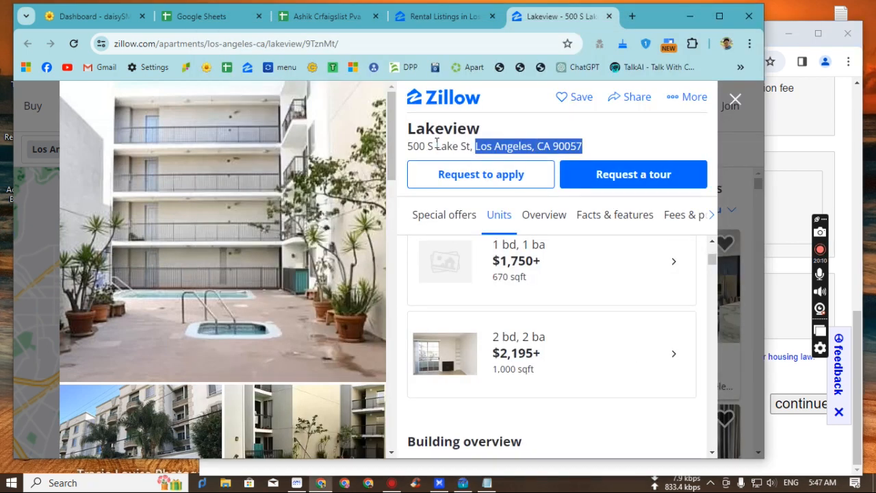
drag(437, 143, 474, 143)
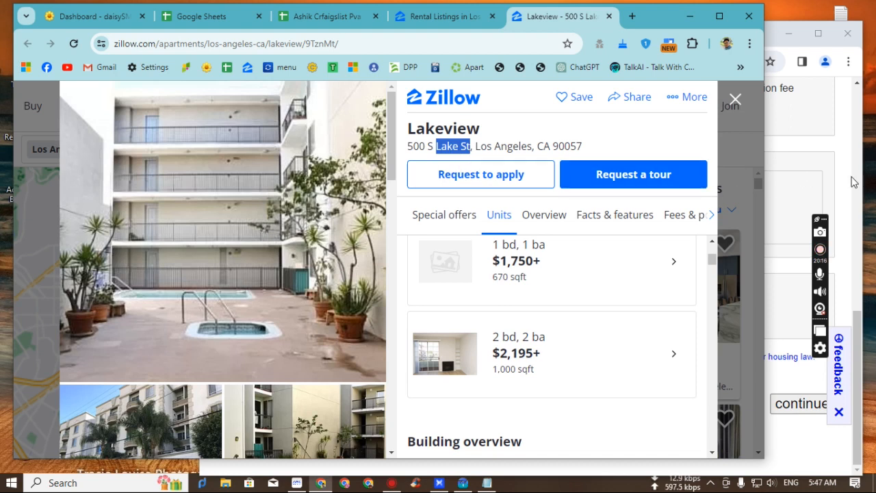
click(844, 155)
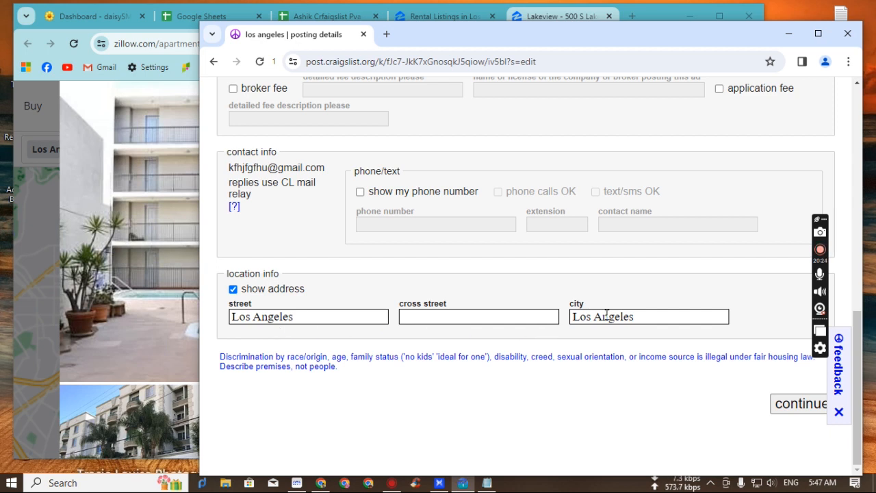
click(795, 406)
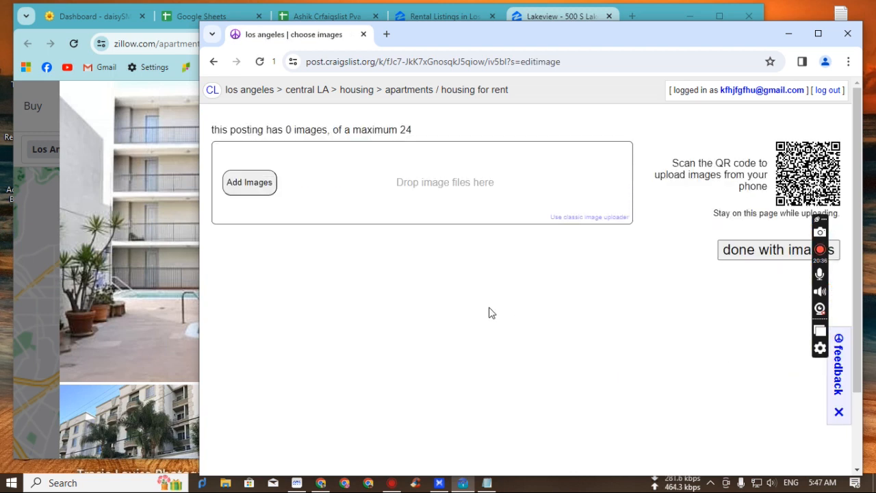
Open the Windows file picker with Add Images on the choose-images page.
click(271, 187)
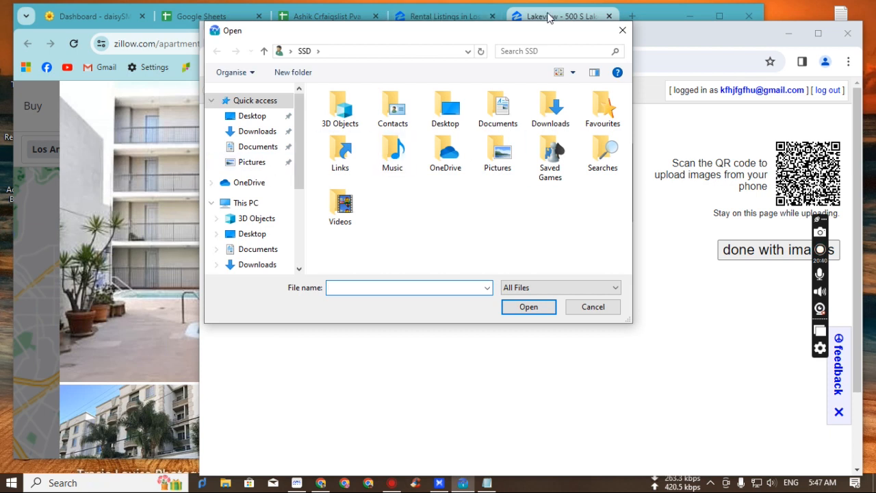
Save the Zillow courtyard photo, browsing to H:\CI Work-2023\CRAISLIST PIC\Los Angeles,CA.
click(548, 16)
scroll(236, 205, down, 5)
scroll(242, 226, up, 1)
right_click(226, 169)
right_click(188, 140)
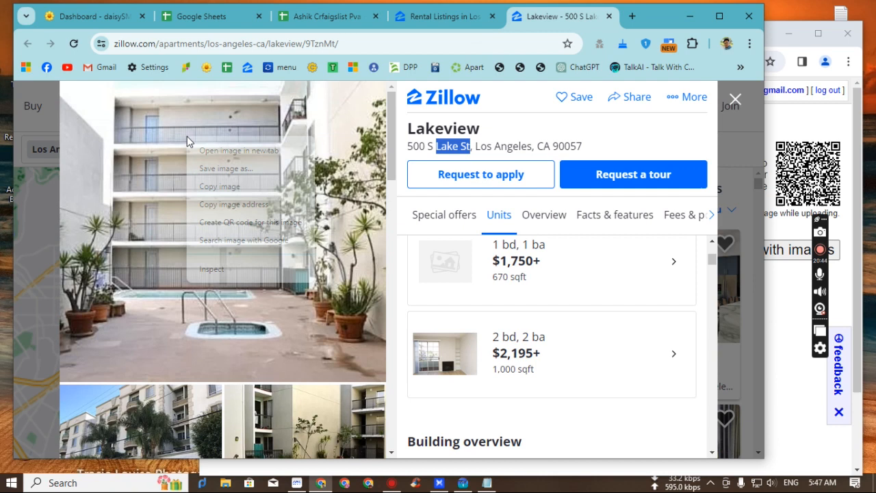
click(211, 169)
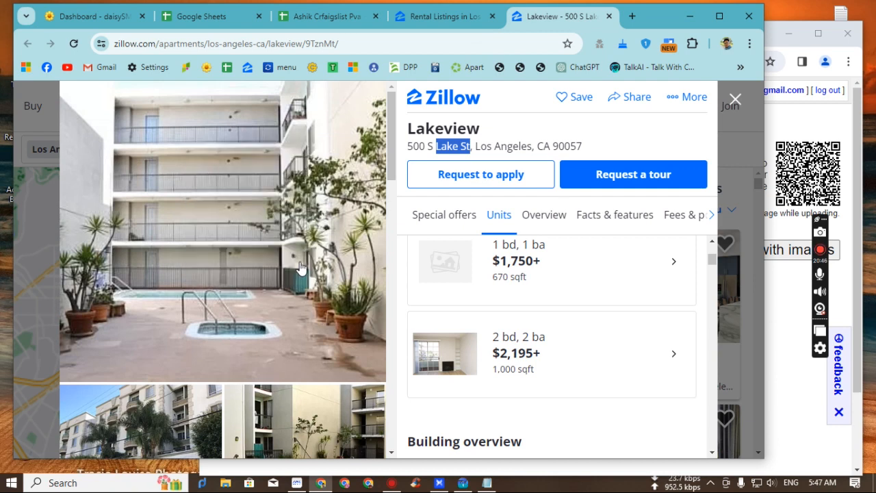
scroll(84, 148, down, 3)
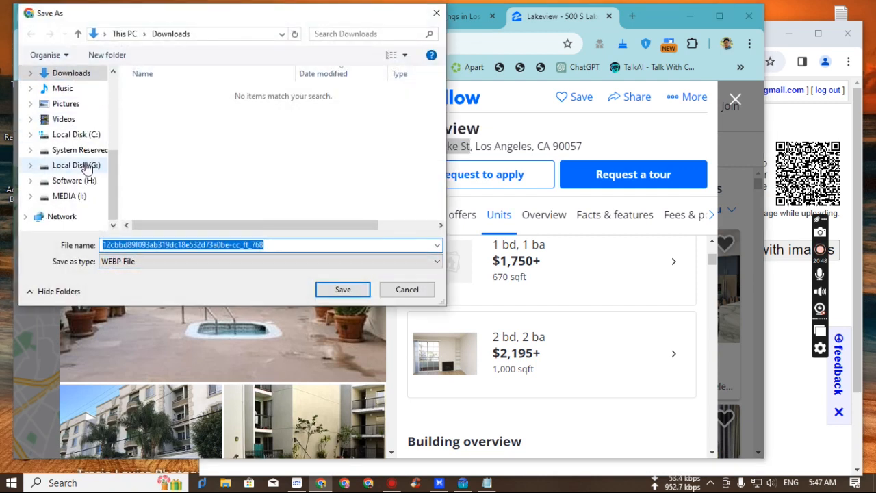
click(90, 182)
double_click(165, 92)
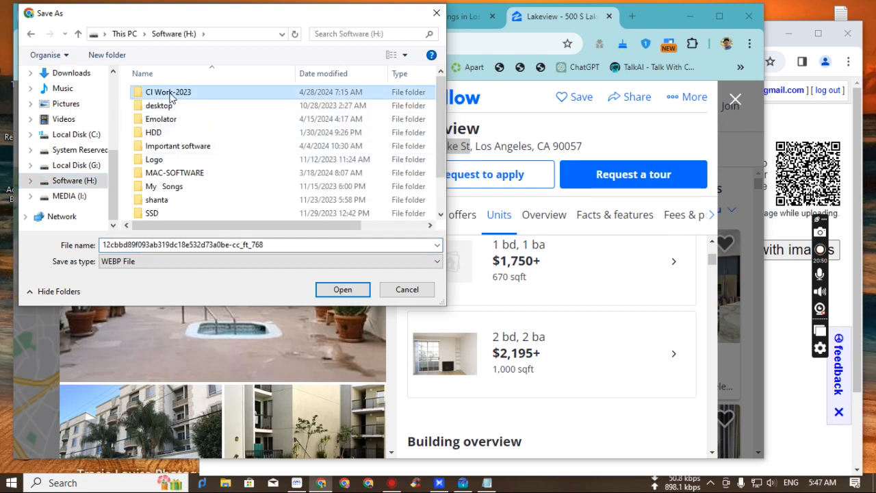
double_click(167, 107)
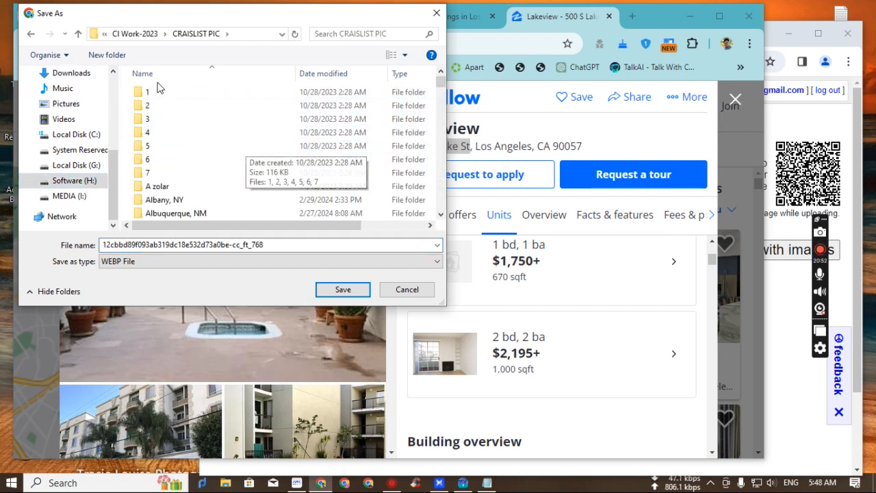
scroll(204, 138, down, 20)
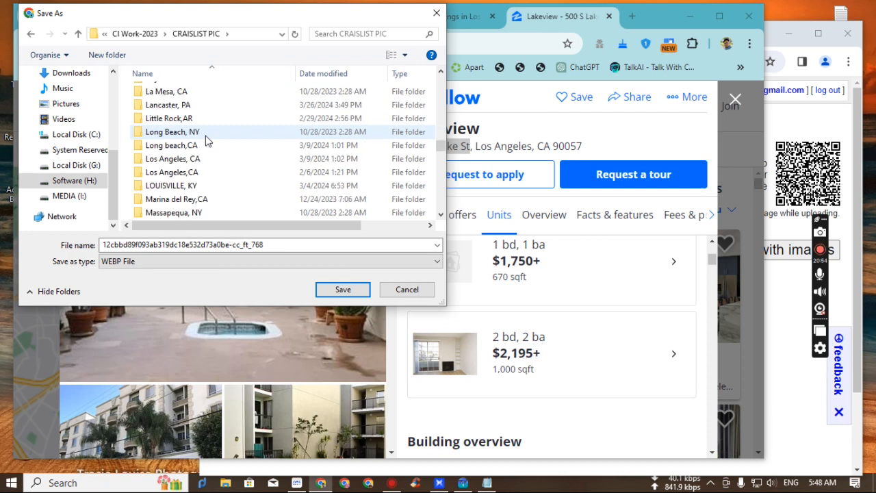
scroll(207, 140, up, 5)
scroll(207, 142, down, 4)
scroll(205, 147, up, 2)
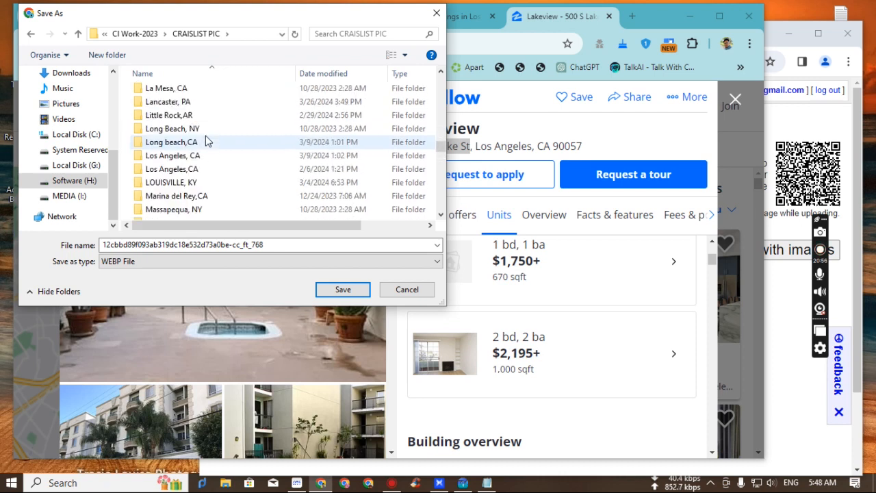
double_click(182, 170)
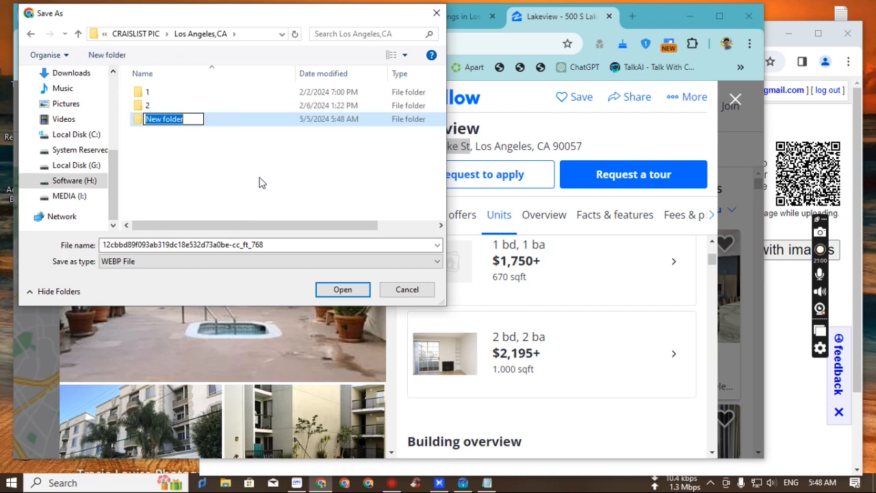
Create folder 3 there and save the courtyard photo as 1.
text(3)
key(Return)
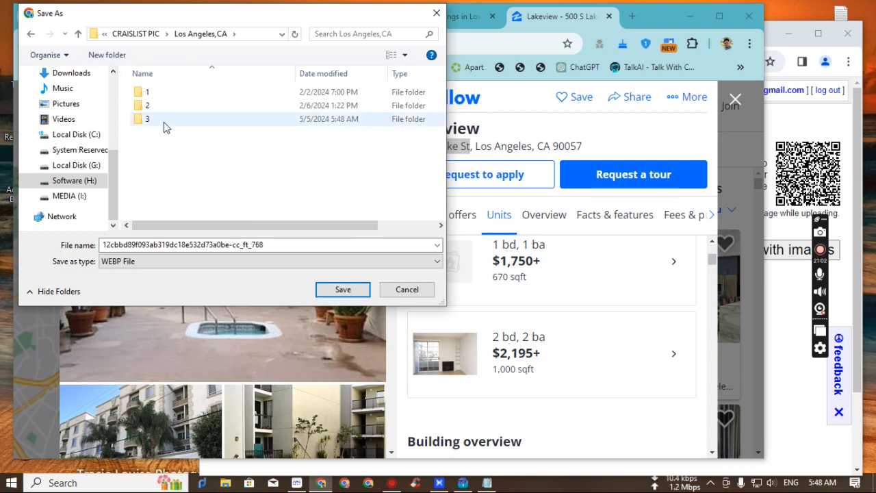
double_click(165, 121)
triple_click(294, 245)
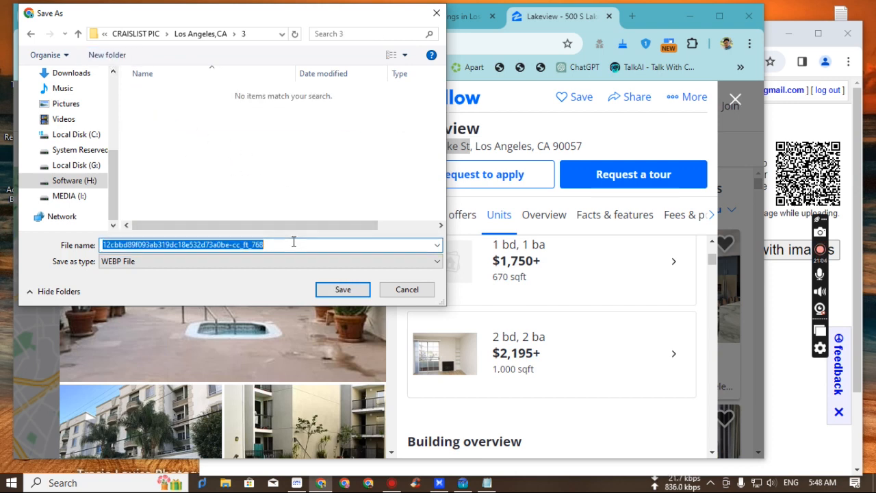
text(1)
key(Return)
scroll(288, 277, down, 2)
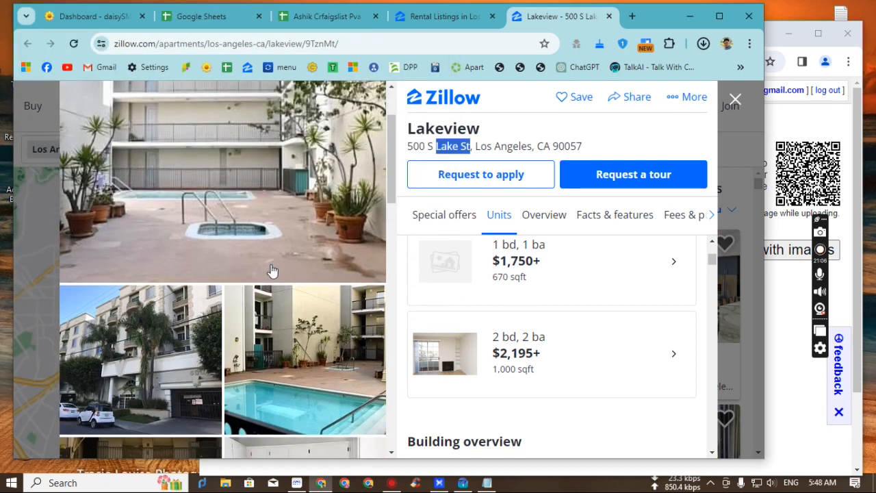
Save the building exterior, pool and jacuzzi photos as 2, 3 and 4.
right_click(152, 300)
click(184, 336)
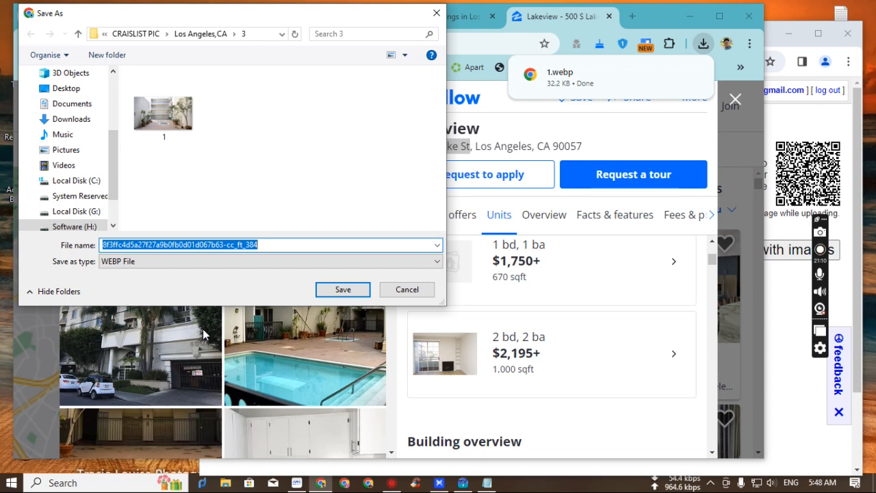
text(2)
click(342, 290)
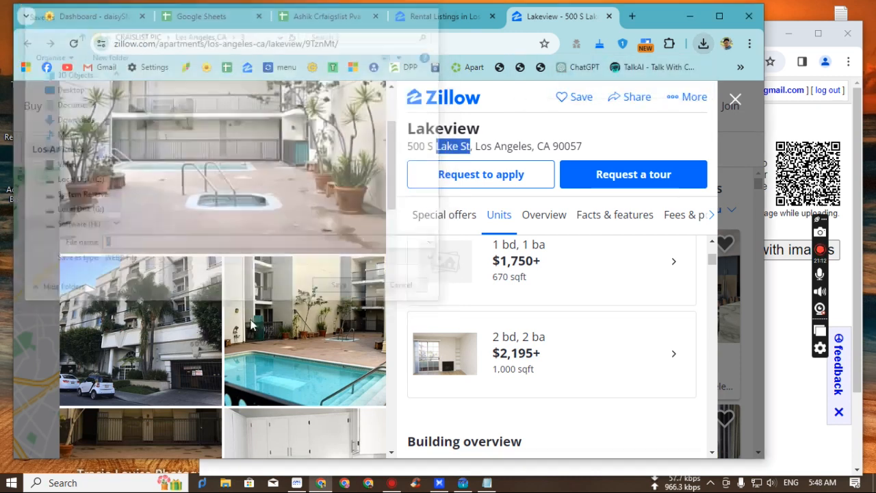
right_click(254, 321)
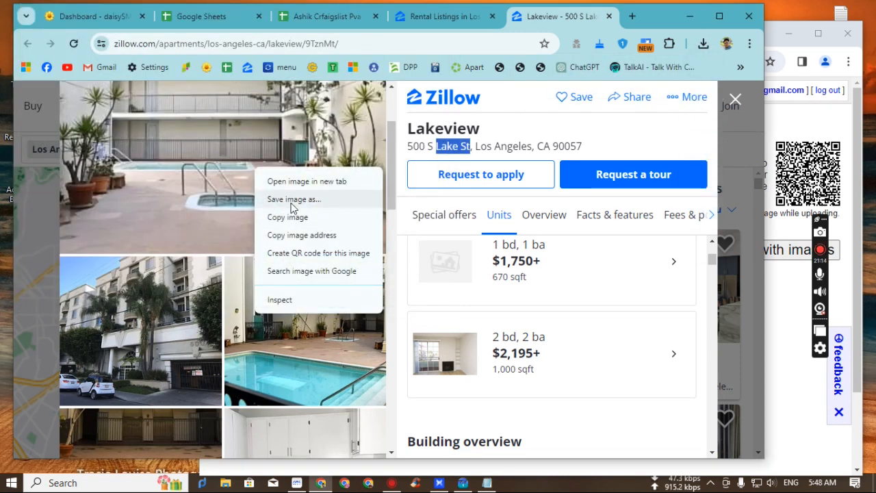
click(293, 203)
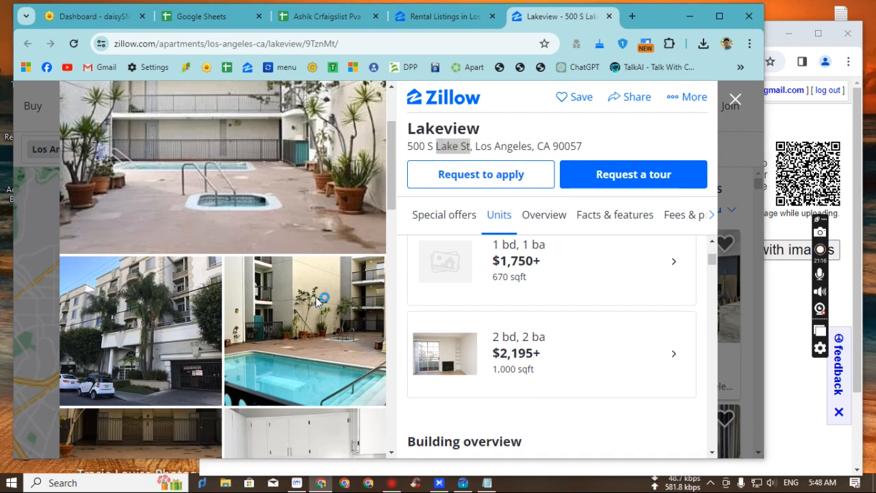
text(3)
click(328, 290)
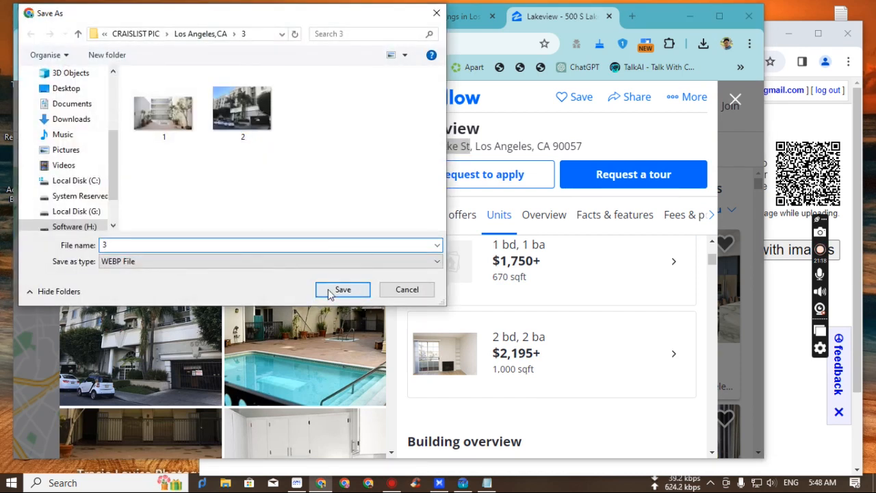
scroll(274, 301, down, 3)
right_click(167, 295)
click(212, 329)
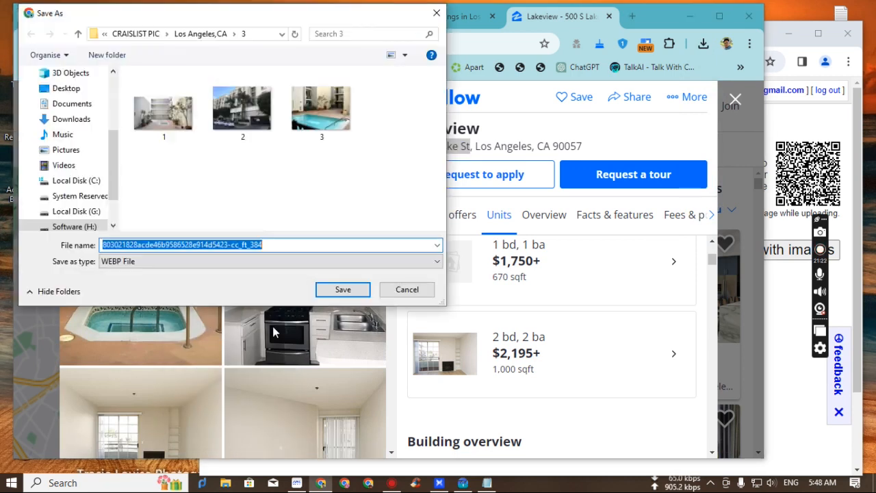
text(4)
click(342, 291)
Save the kitchen photo and the next two apartment photos as 5, 6 and 7.
right_click(285, 309)
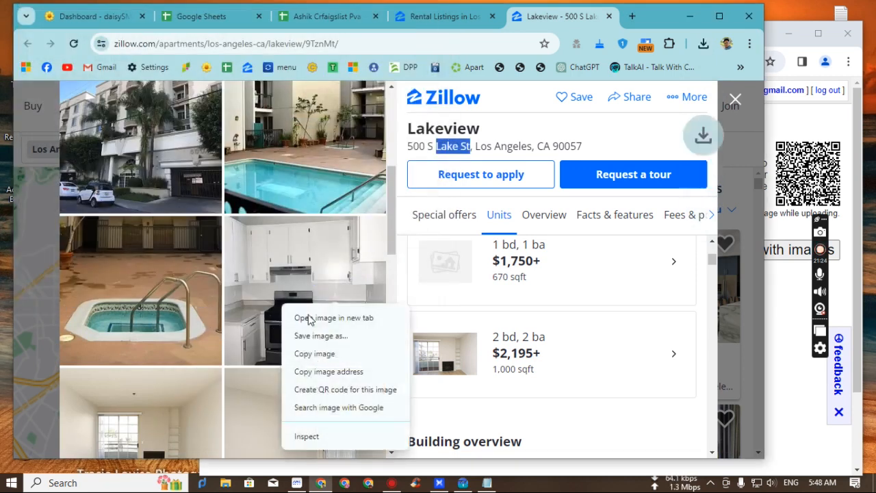
click(308, 335)
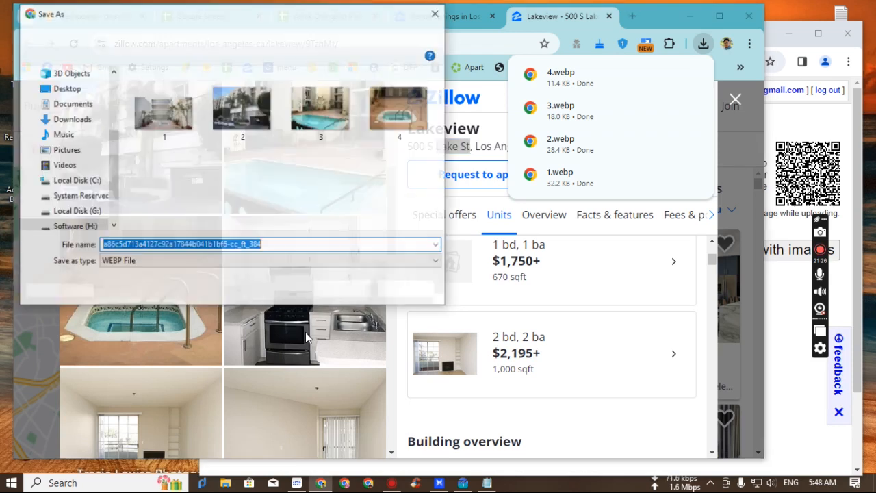
text(5)
click(341, 289)
scroll(293, 310, down, 3)
right_click(178, 213)
click(189, 238)
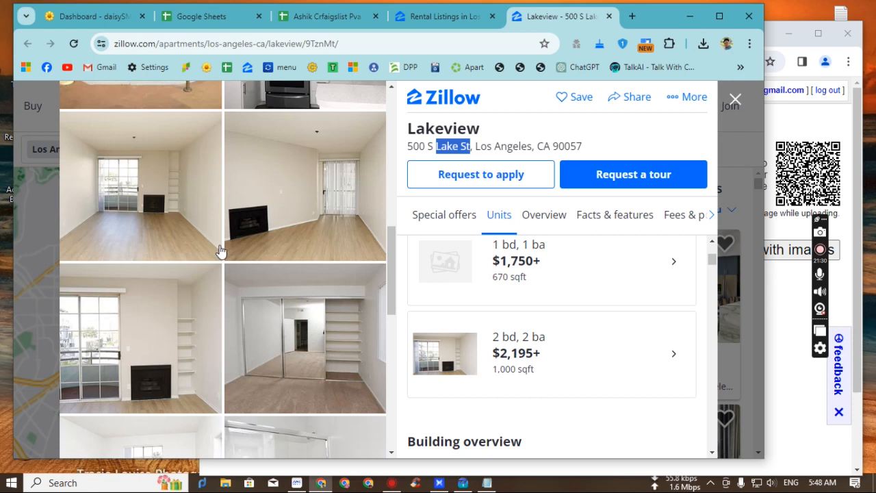
text(6)
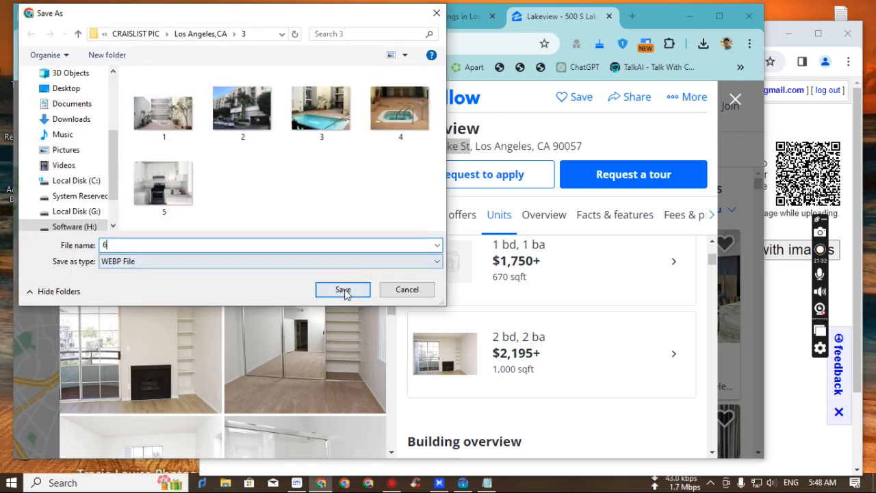
click(343, 288)
right_click(283, 219)
click(310, 231)
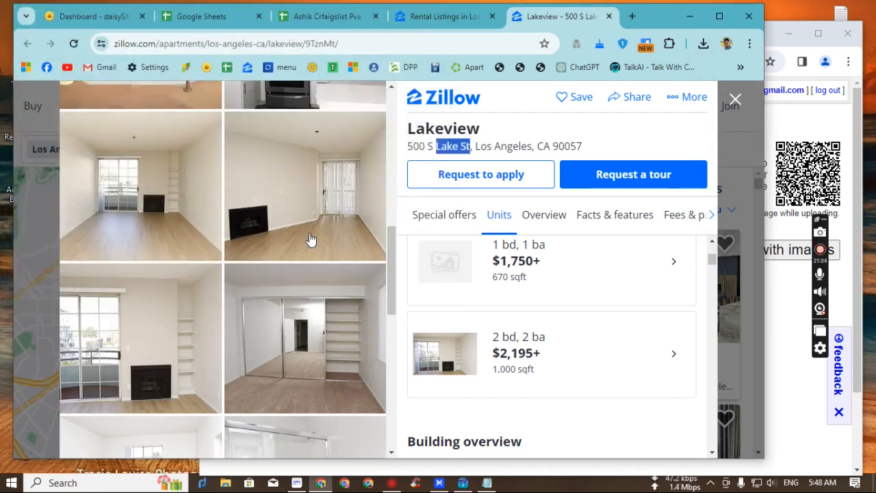
key(BackSpace)
text(7)
click(342, 290)
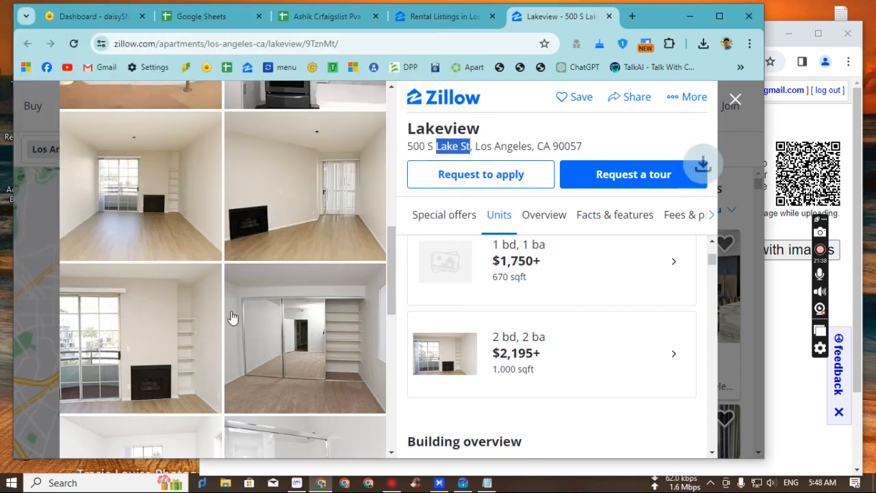
Save the mirrored closet, bathroom and sink photos as 8, 9 and 10.
scroll(205, 308, down, 3)
right_click(165, 349)
click(223, 231)
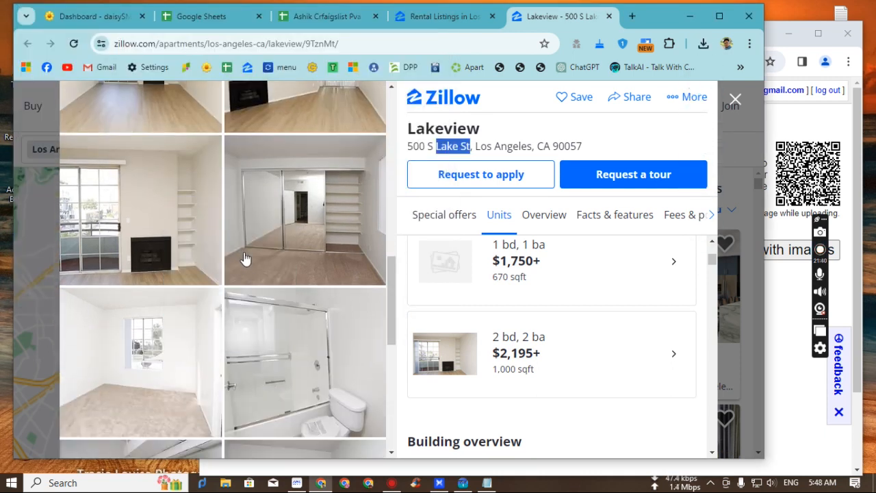
text(8)
click(345, 290)
right_click(309, 328)
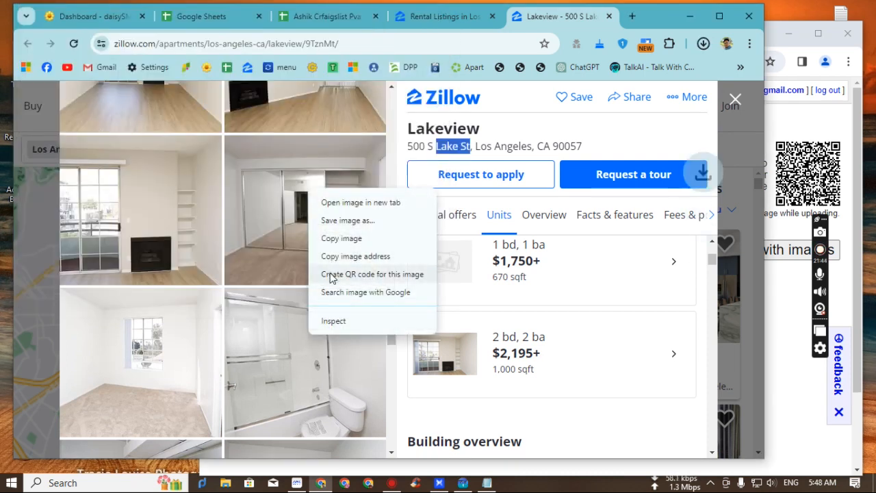
click(338, 223)
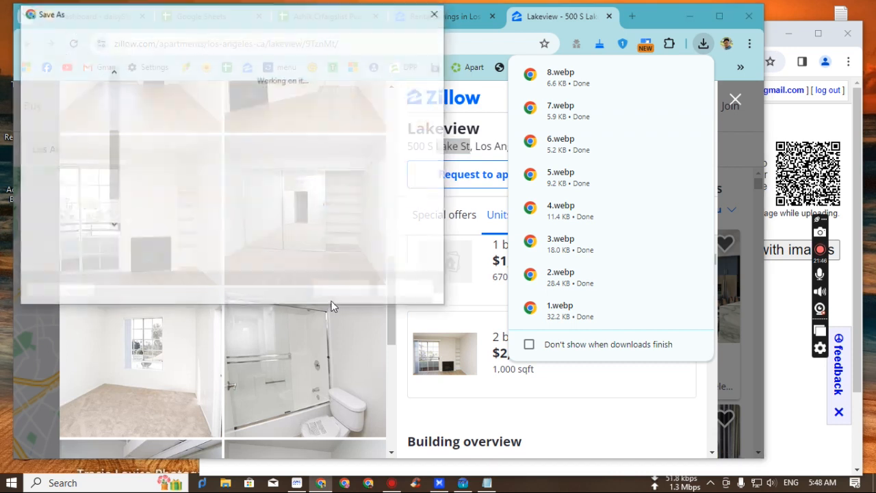
text(9)
click(342, 290)
scroll(270, 326, down, 3)
right_click(171, 278)
click(183, 310)
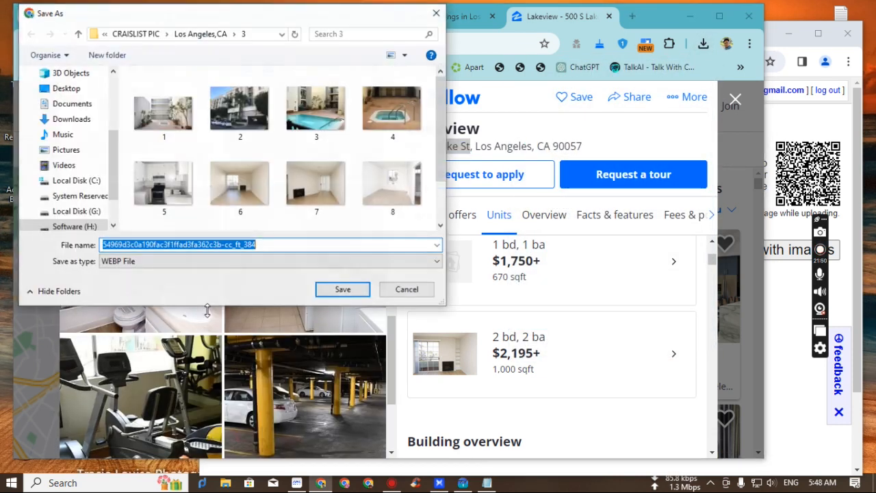
text(10)
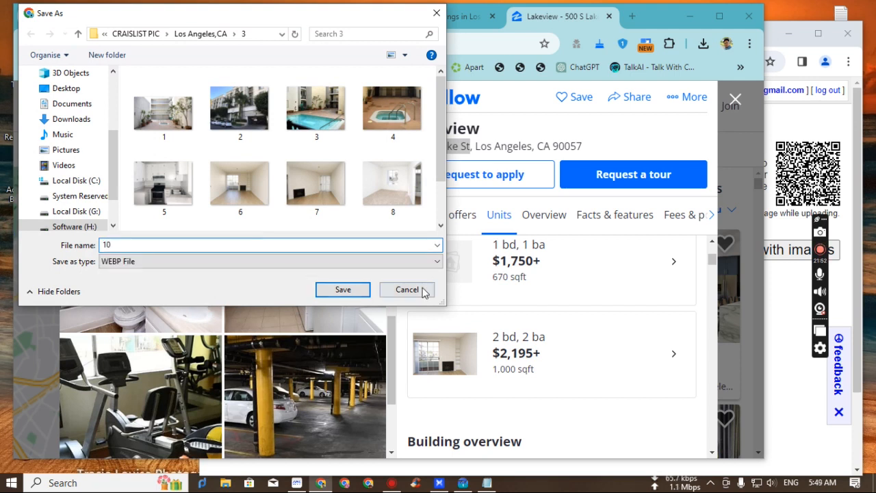
click(343, 289)
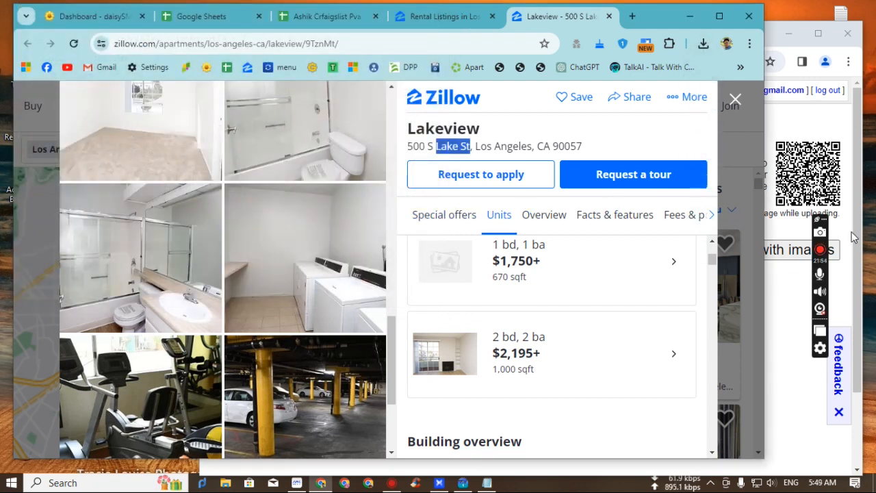
click(852, 237)
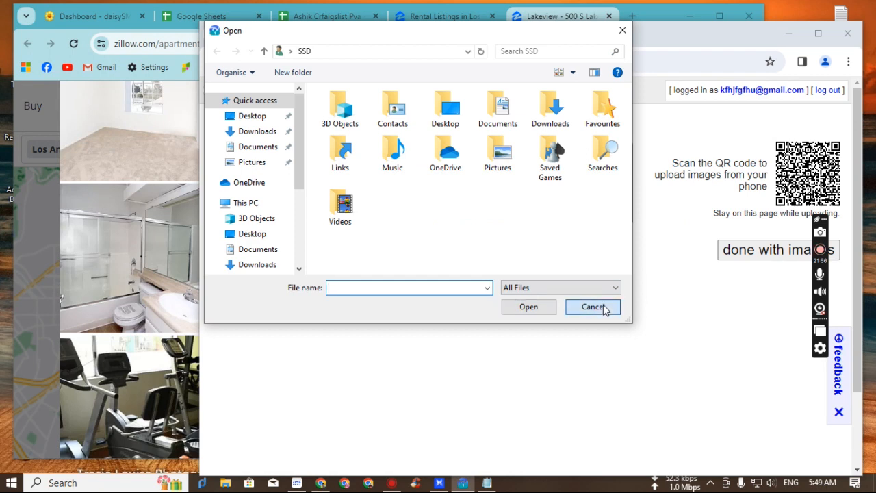
Start adding listing images and browse to Software (H:) > CI Work-2023 > CRAISLIST PIC.
click(593, 307)
click(250, 185)
scroll(260, 185, down, 5)
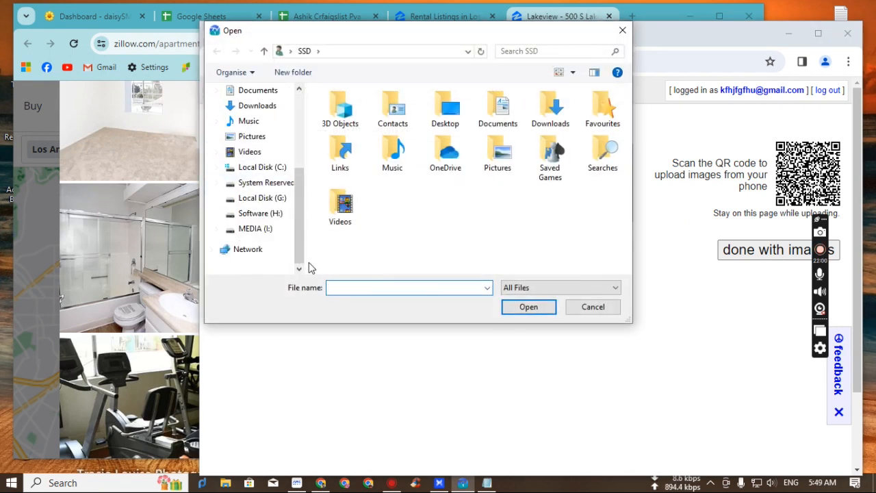
click(260, 213)
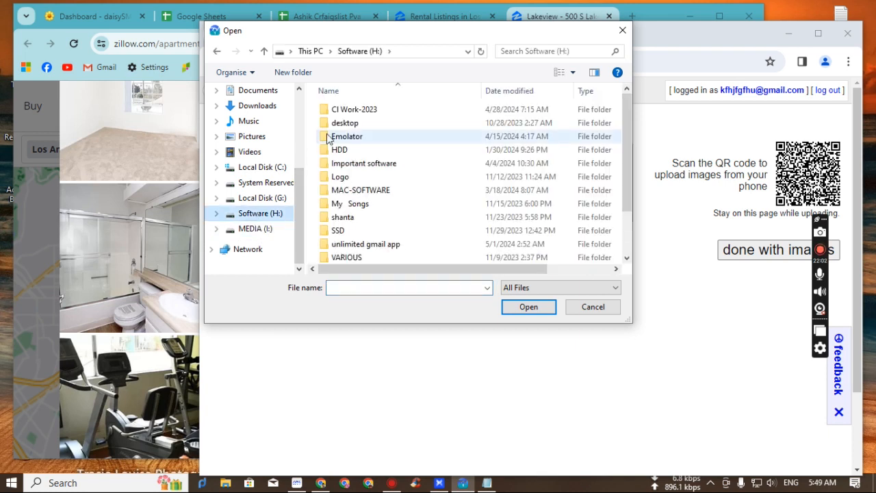
double_click(335, 111)
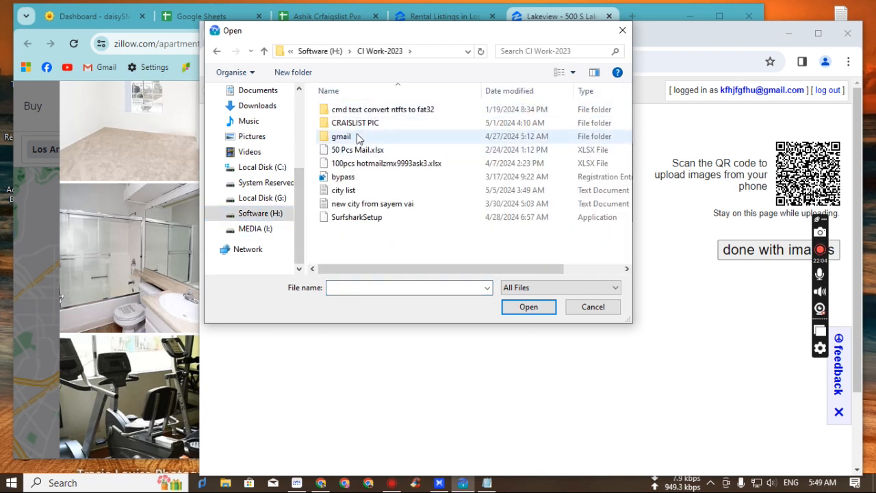
double_click(355, 127)
Go into Los Angeles,CA > 3, box-select photos 1–8 and upload them.
click(355, 287)
text(LOS)
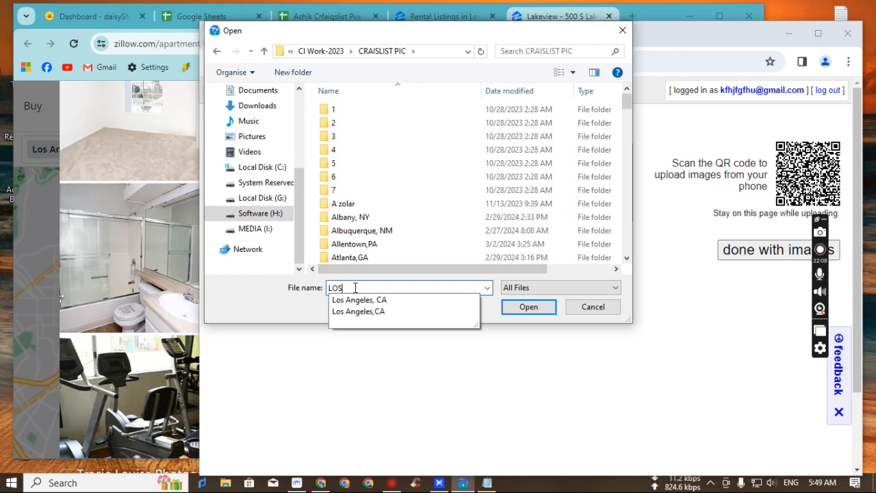
click(393, 316)
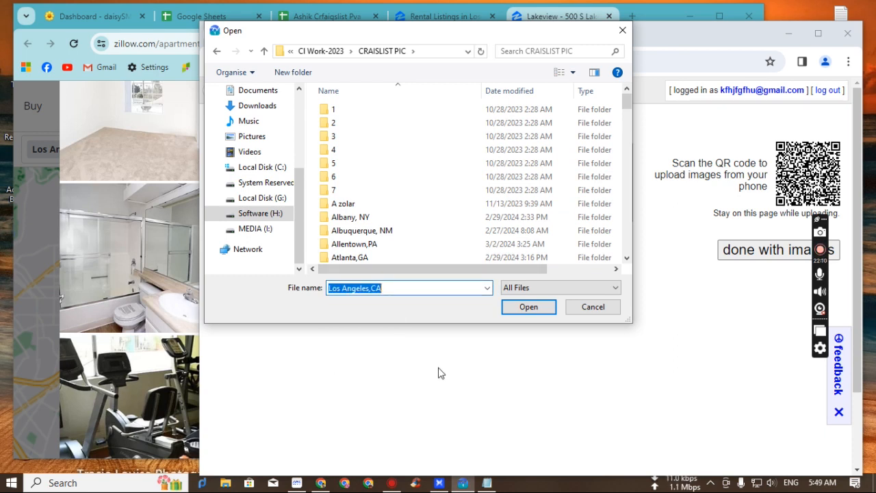
click(530, 307)
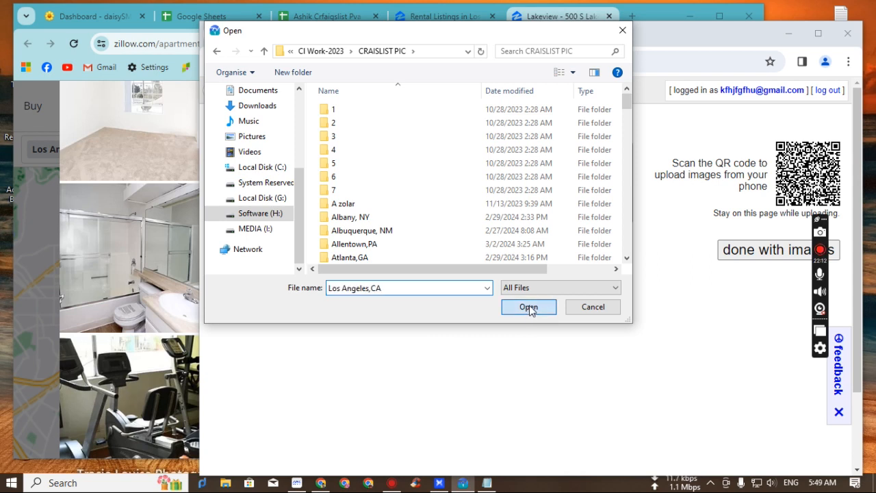
double_click(334, 136)
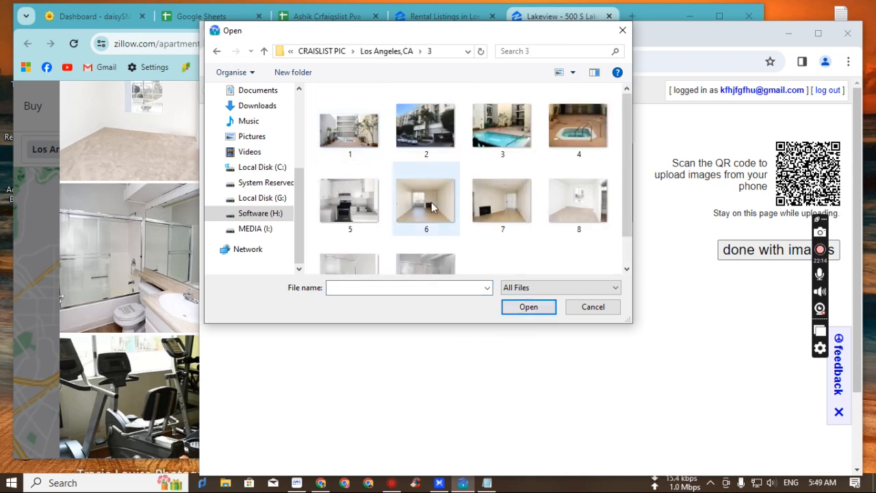
drag(310, 130, 572, 205)
scroll(572, 267, down, 1)
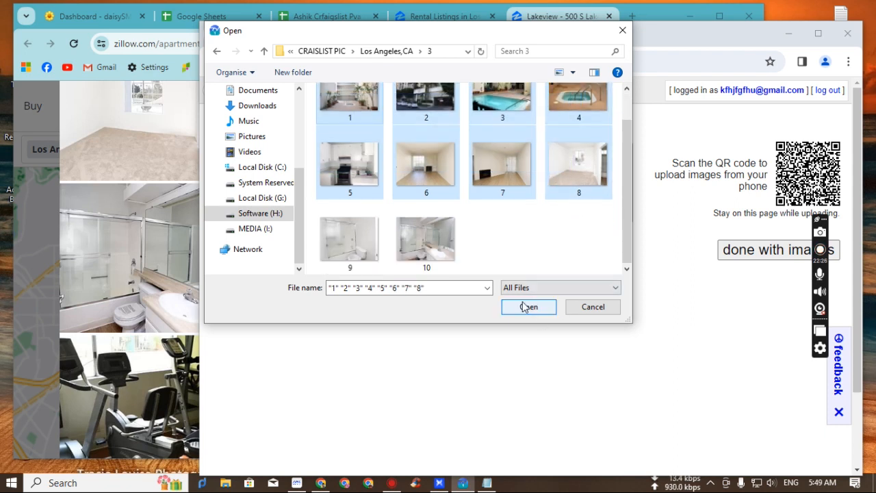
click(528, 307)
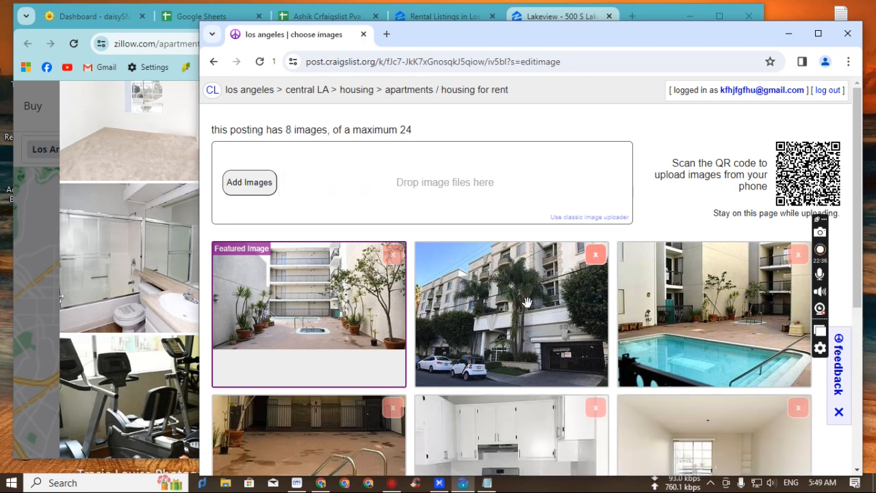
Finish adding the eight uploaded images to reach the listing preview.
scroll(527, 303, down, 4)
scroll(527, 303, up, 4)
scroll(525, 304, down, 4)
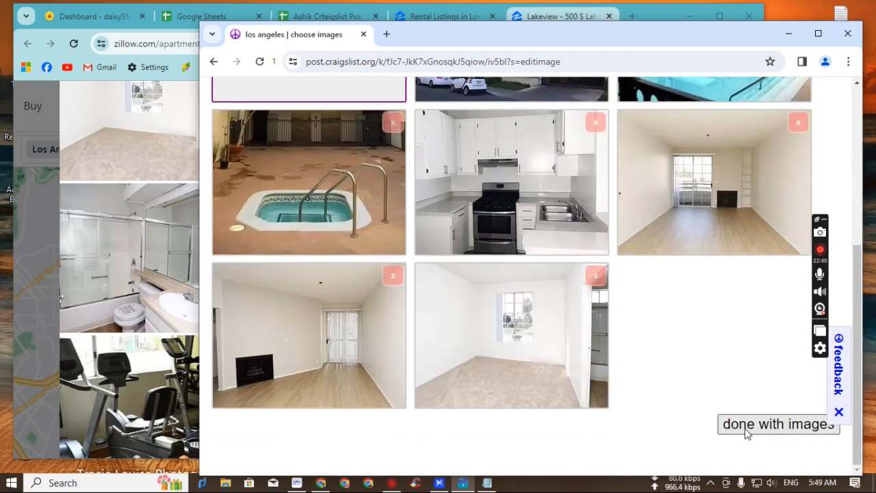
click(769, 428)
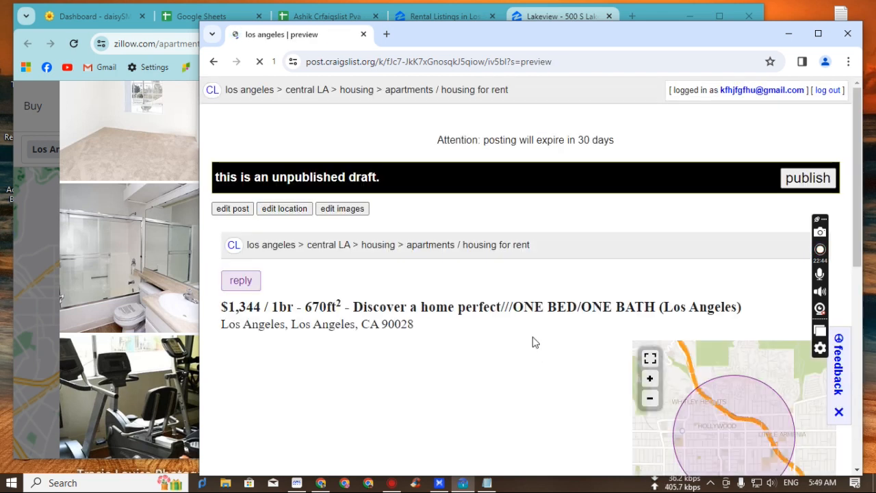
Review the draft preview and publish the listing.
scroll(535, 341, down, 6)
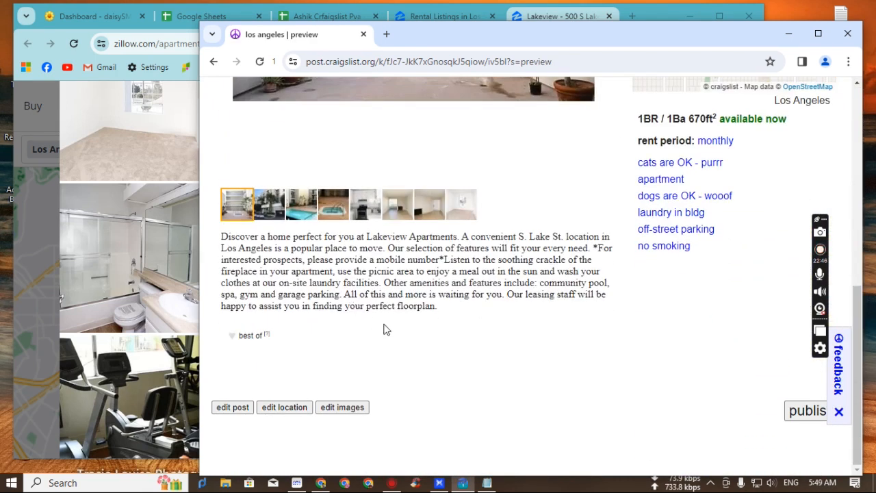
scroll(606, 378, up, 1)
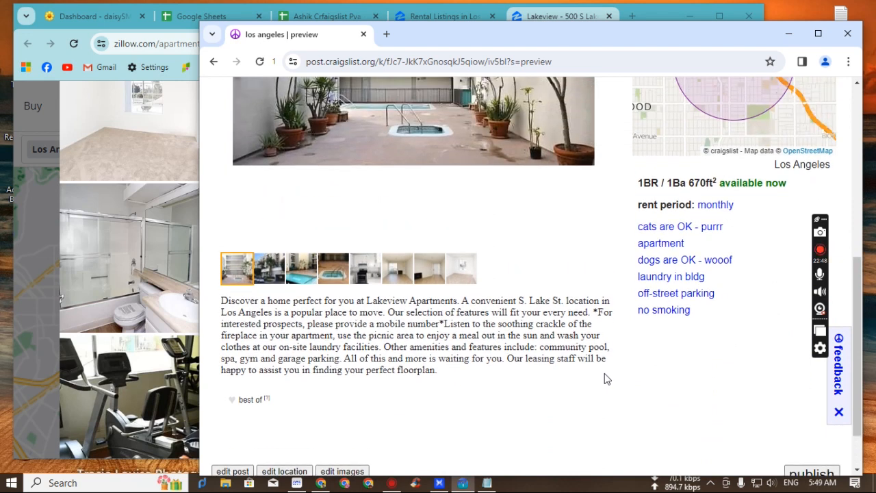
scroll(606, 379, down, 1)
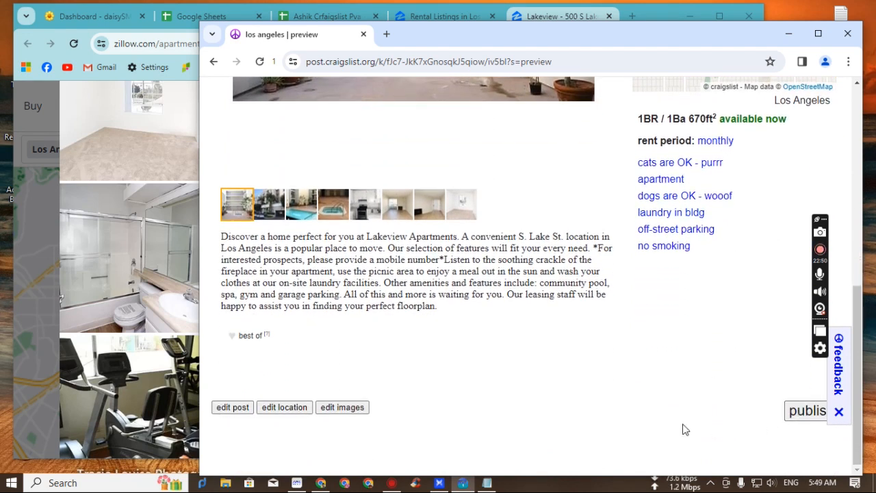
scroll(758, 426, up, 7)
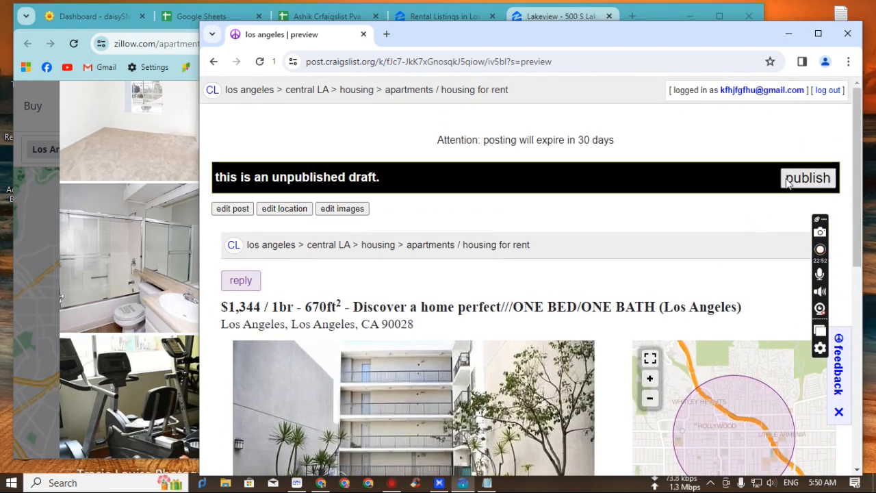
click(789, 180)
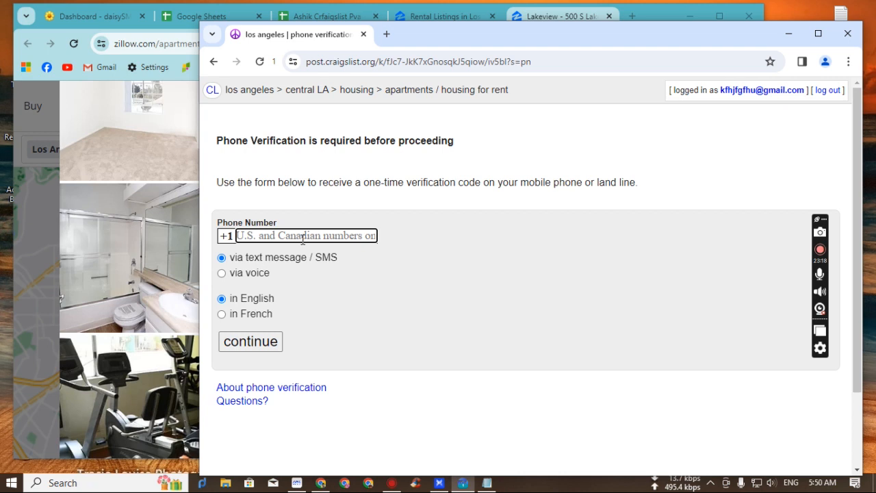
Rent a new Craigslist number in daisySMS by searching the service list for 'CRAI'.
click(76, 16)
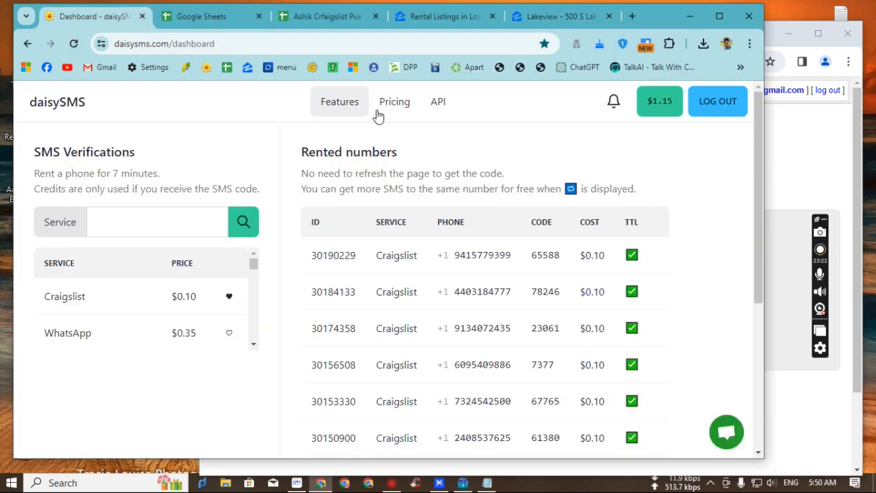
click(127, 224)
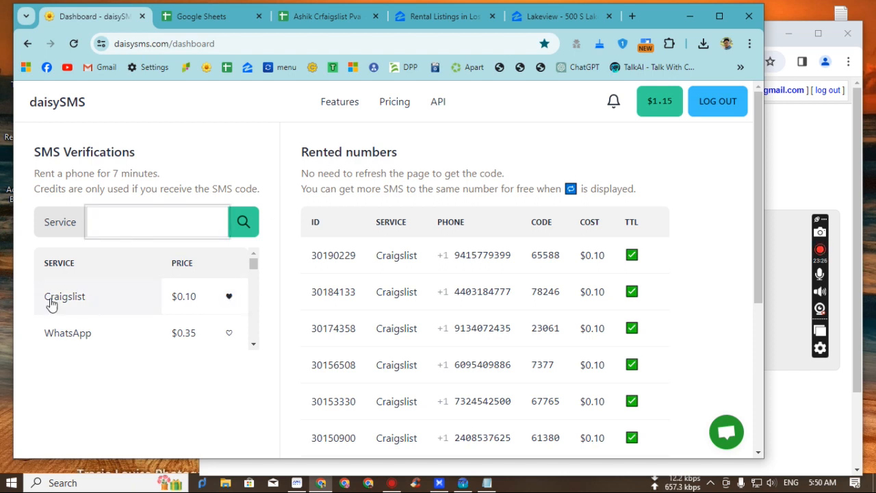
text(CRAI)
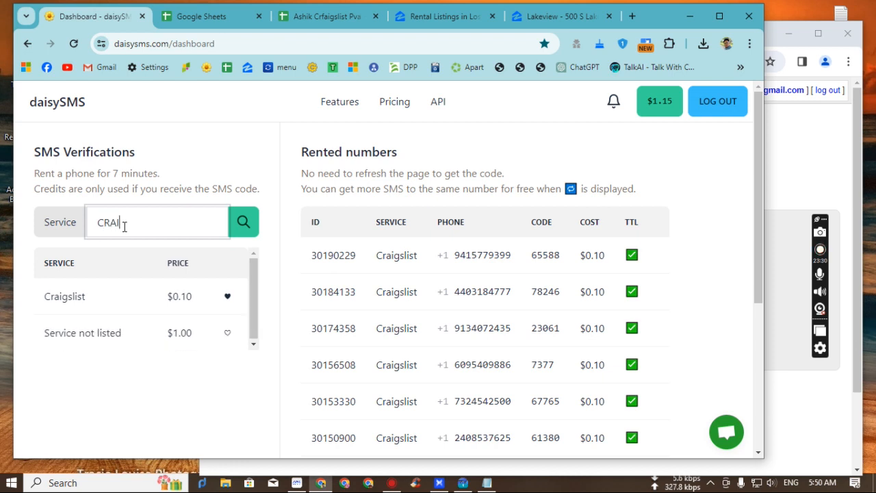
click(82, 304)
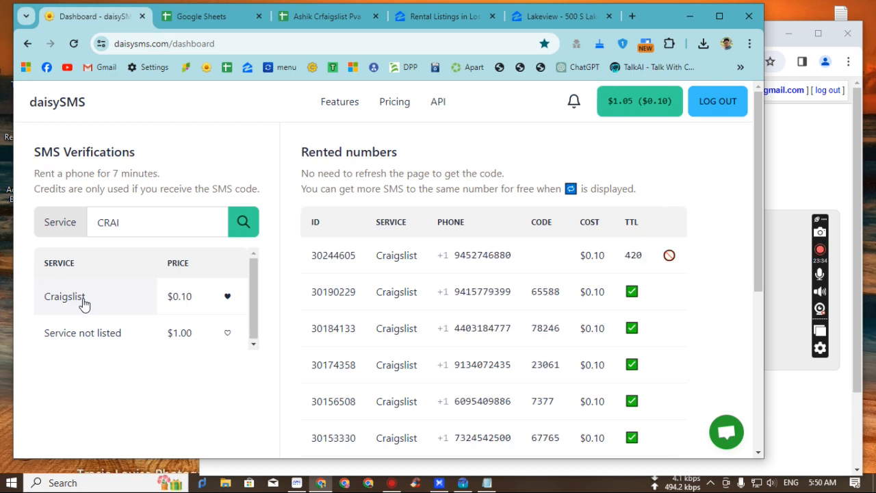
Copy the rented number and paste it into the Craigslist verification form.
double_click(493, 255)
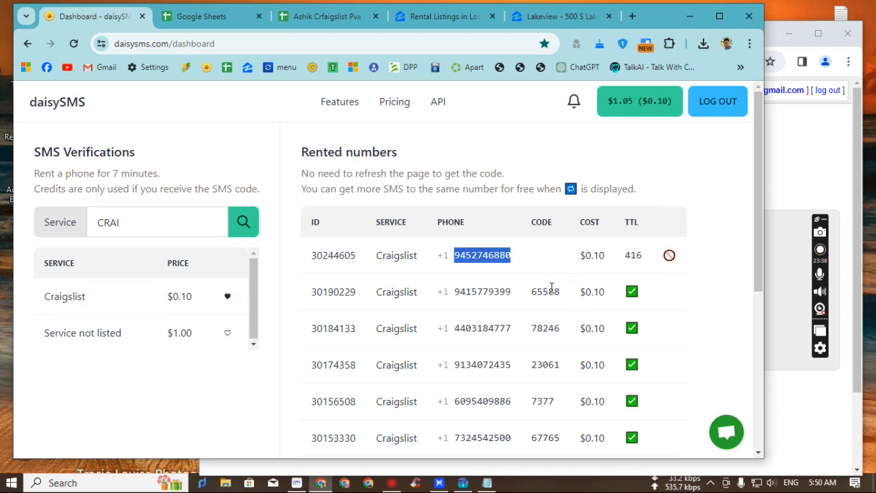
click(471, 479)
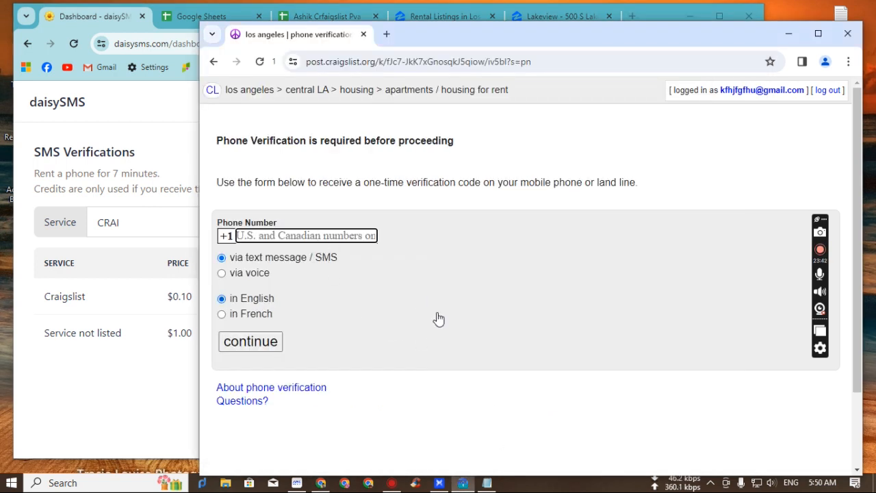
Request the SMS code, copy it from daisySMS, and submit it on Craigslist.
click(254, 347)
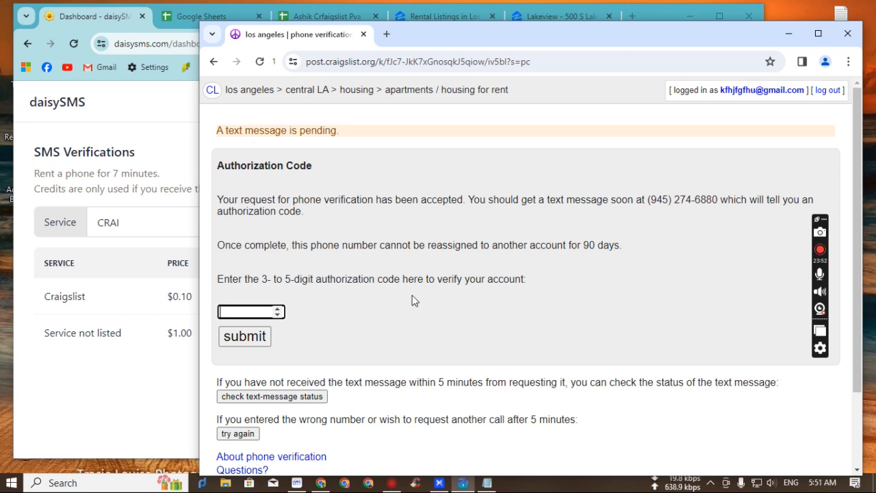
click(94, 19)
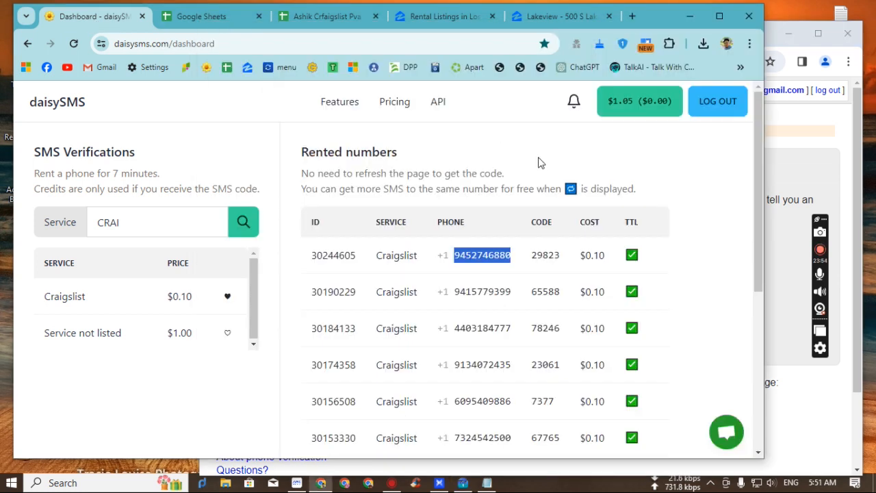
double_click(545, 254)
key(ctrl+c)
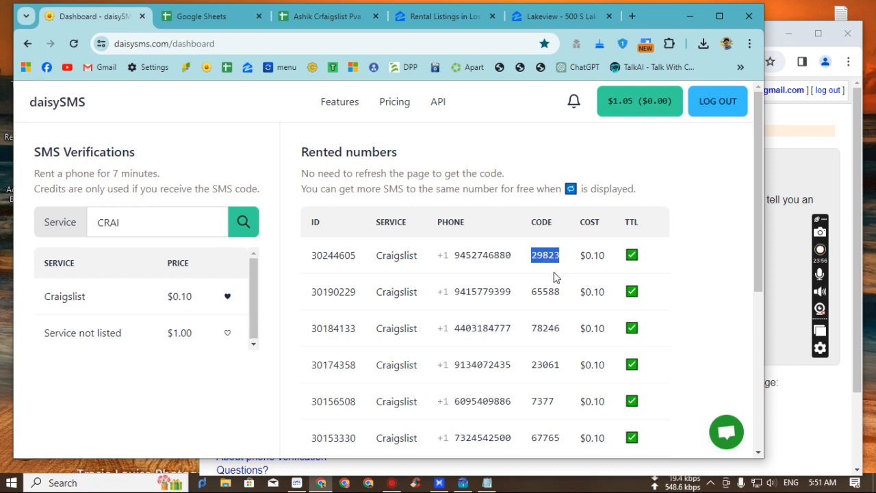
click(464, 482)
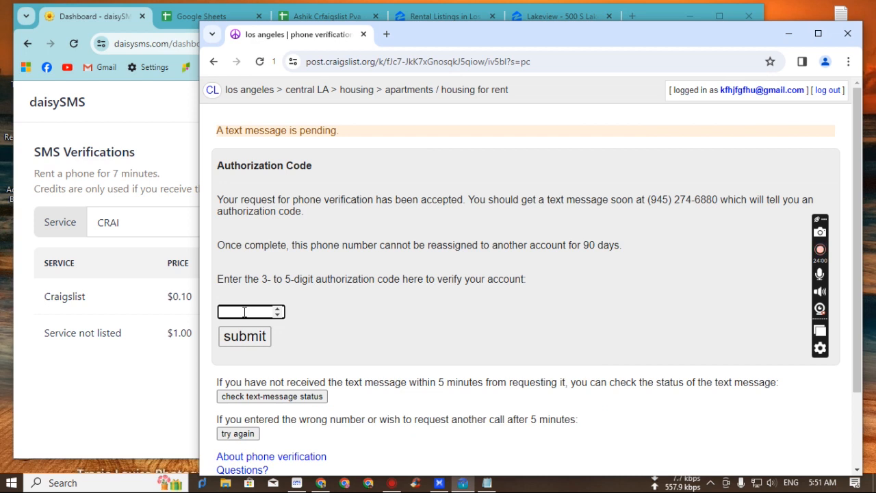
key(ctrl+v)
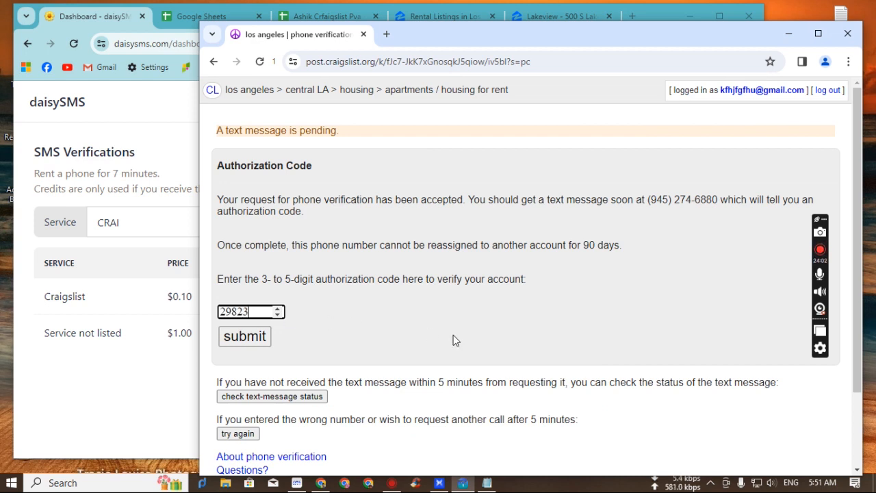
click(267, 341)
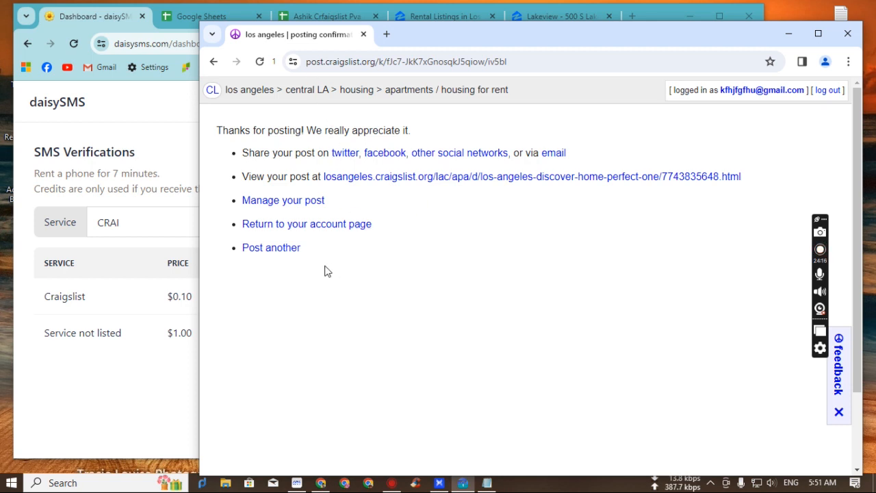
Filter Zillow rentals to 2 bedrooms, then open and close the 326 Reno listing.
click(268, 253)
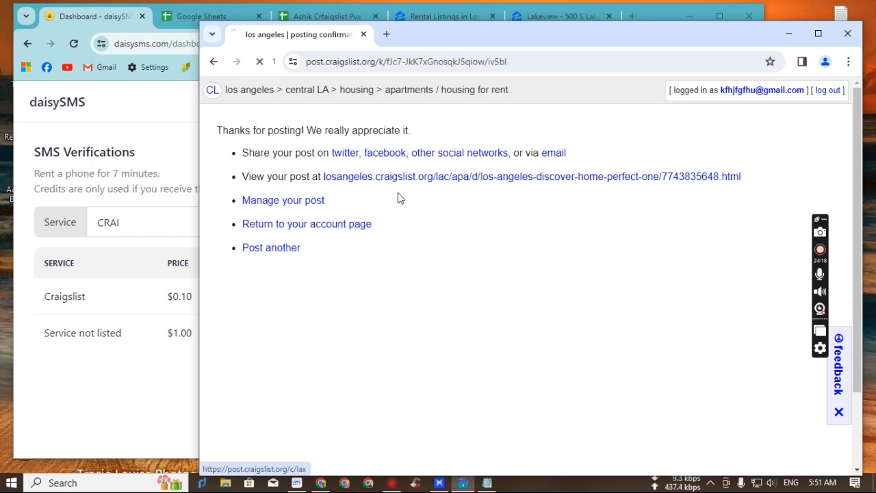
click(553, 16)
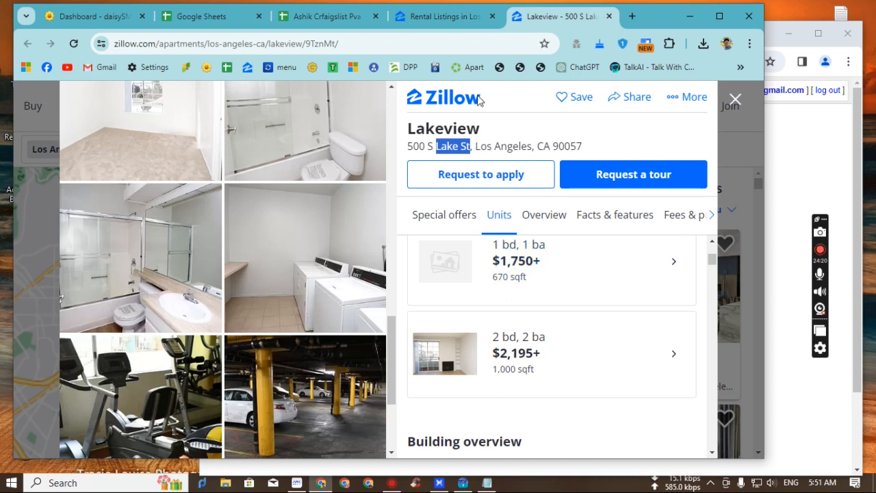
click(445, 16)
click(411, 150)
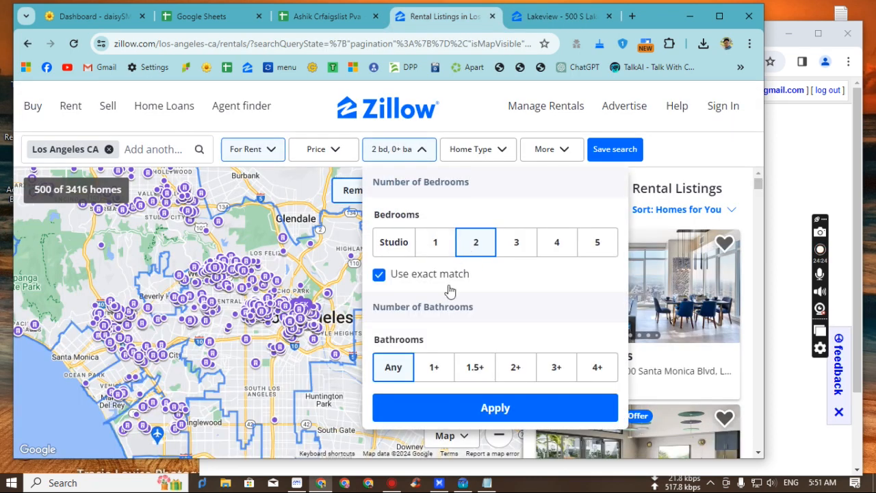
click(272, 308)
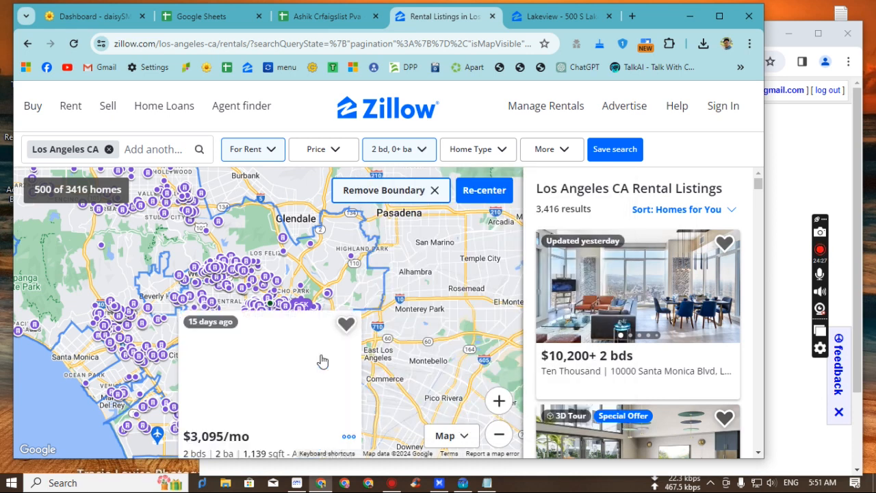
click(271, 380)
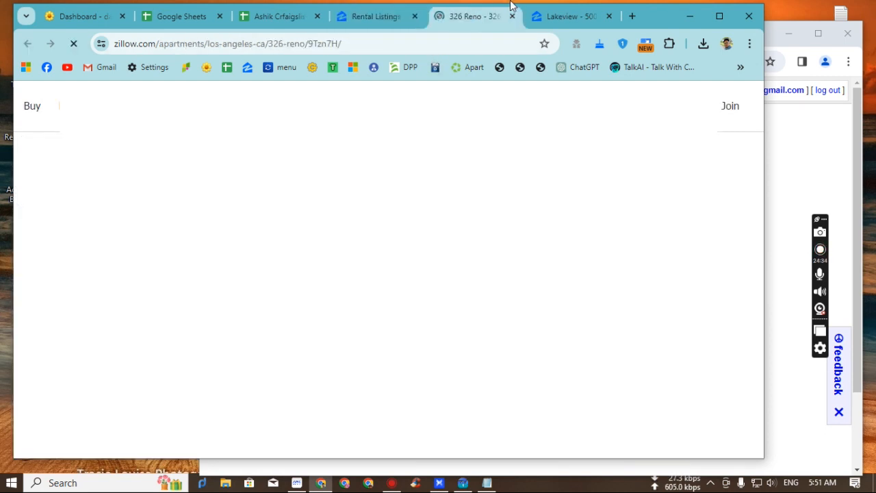
scroll(558, 319, down, 10)
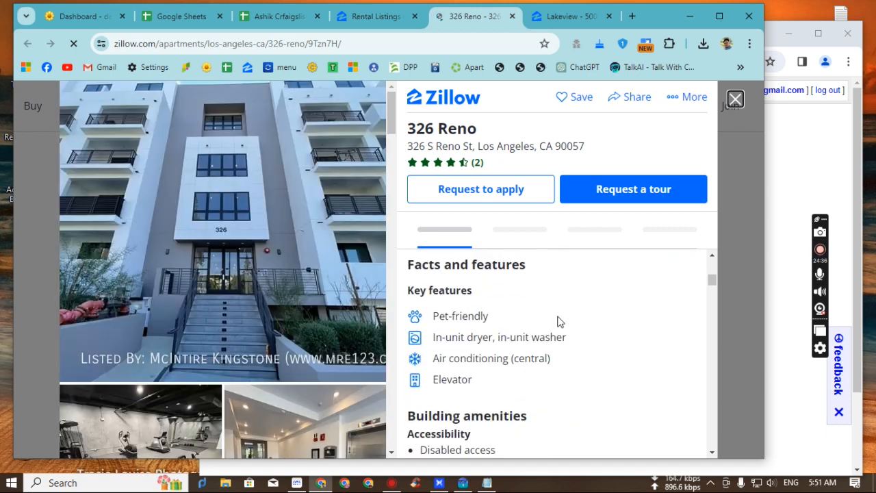
scroll(557, 321, up, 5)
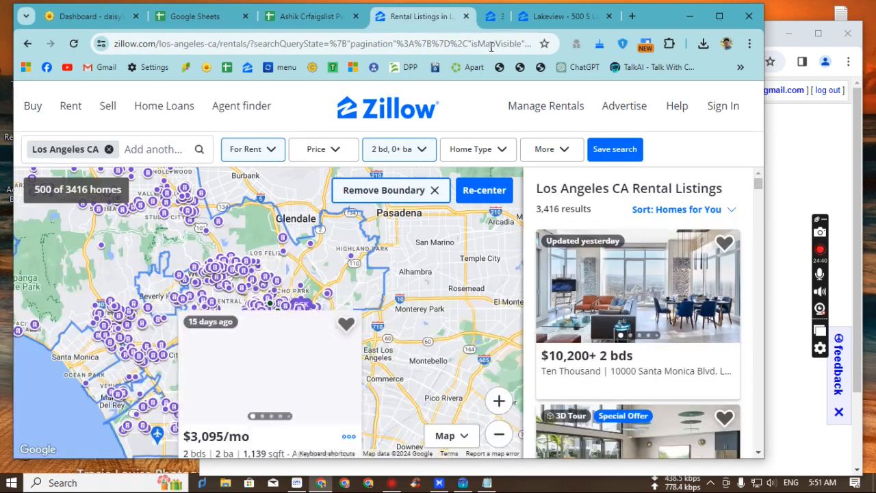
click(512, 17)
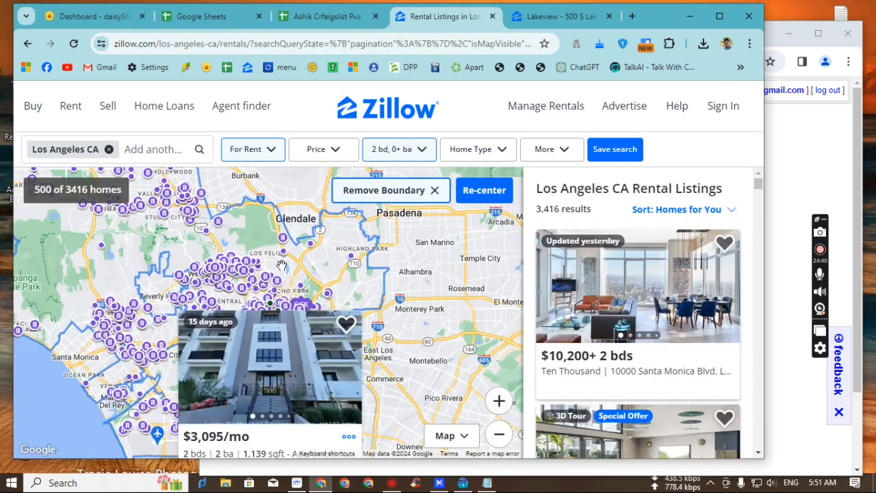
Open the $3,837/mo Blossom Plaza listing in its own tab and select its overview text.
scroll(388, 344, down, 2)
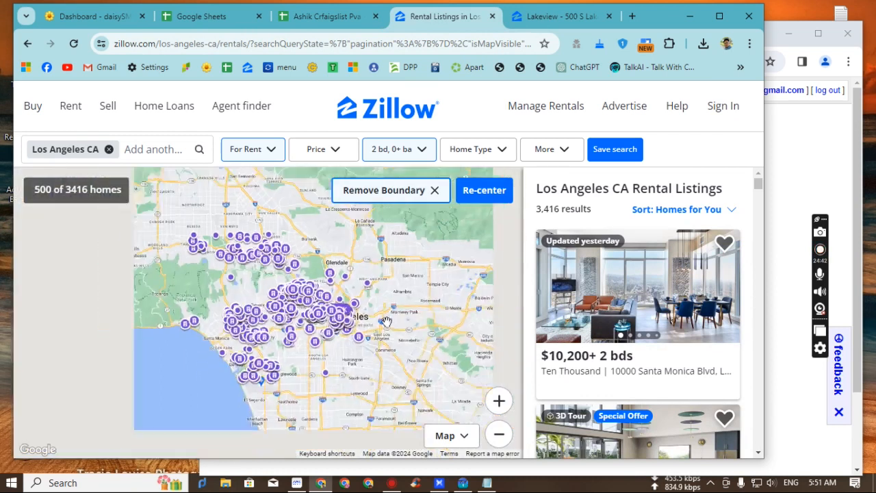
scroll(387, 344, up, 2)
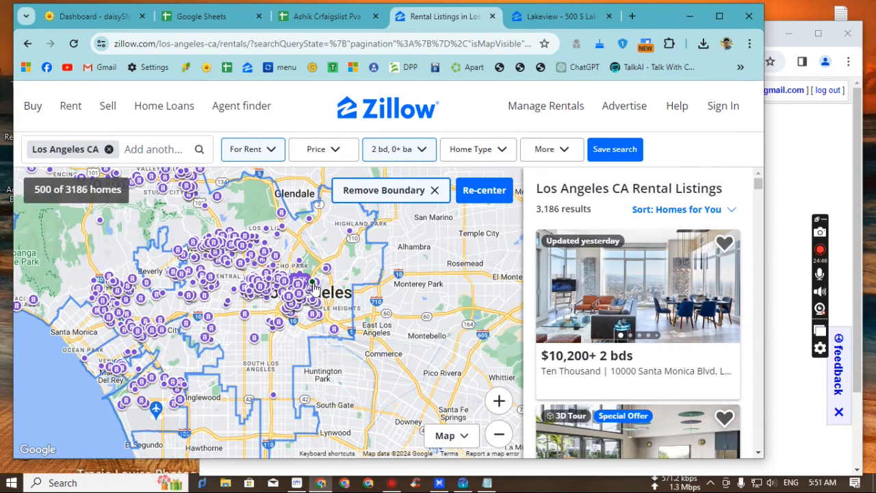
click(314, 287)
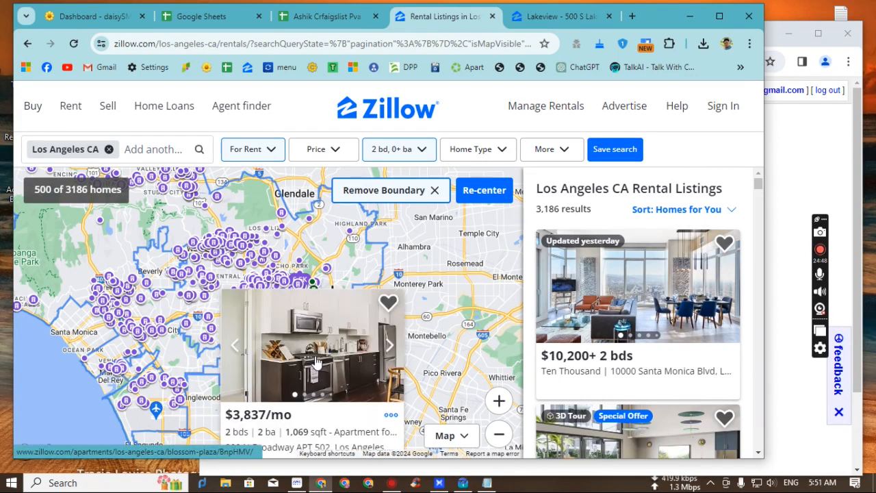
middle_click(317, 362)
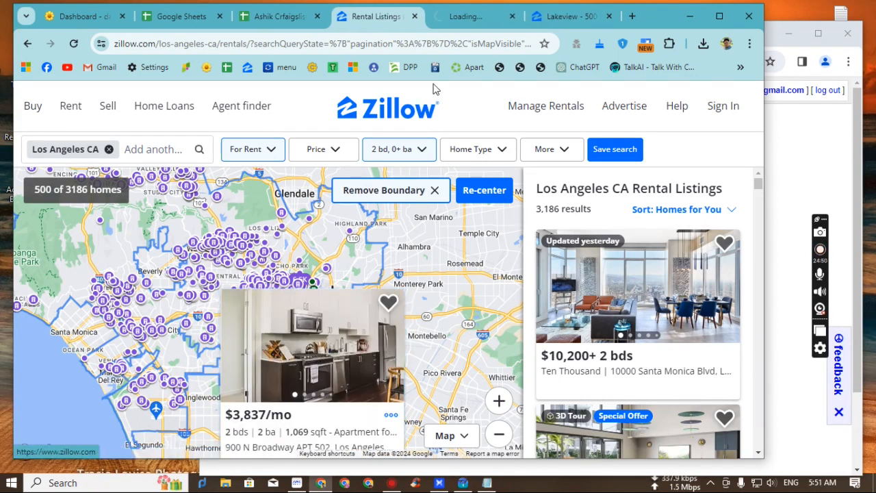
click(463, 20)
scroll(489, 379, down, 1)
scroll(490, 379, down, 6)
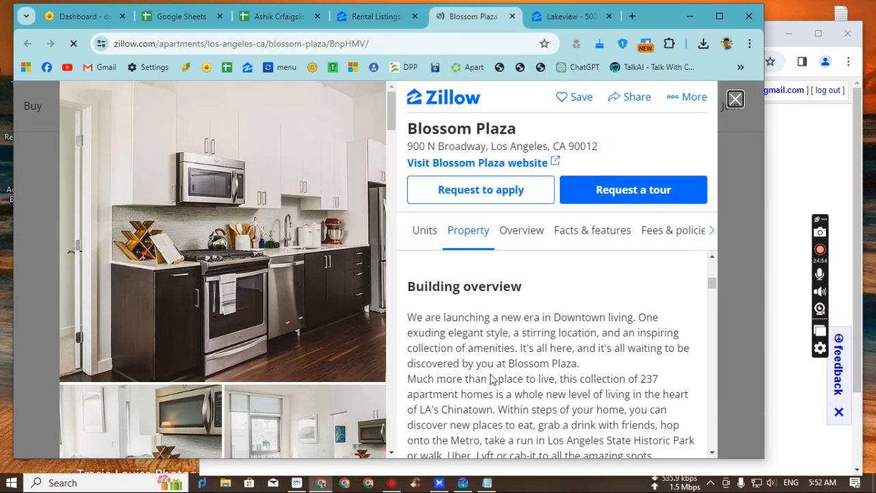
scroll(490, 379, up, 1)
drag(409, 319, 587, 347)
key(ctrl+c)
scroll(528, 335, down, 1)
scroll(545, 335, down, 1)
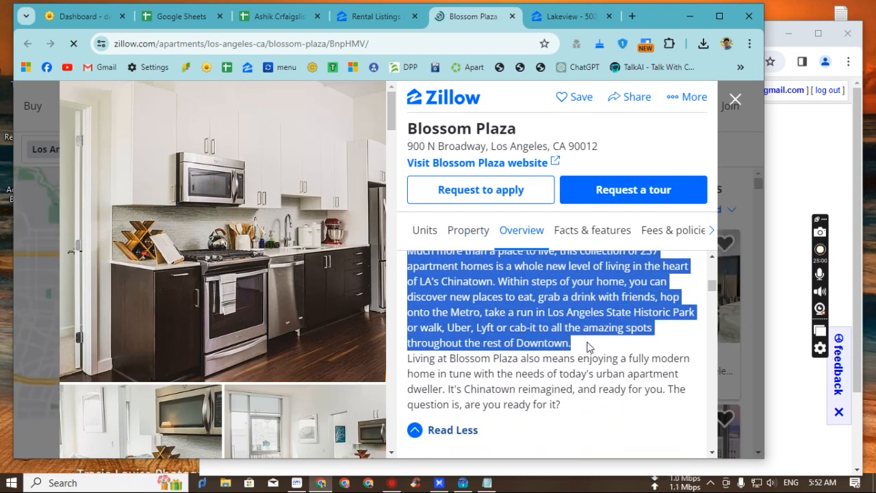
scroll(590, 350, up, 2)
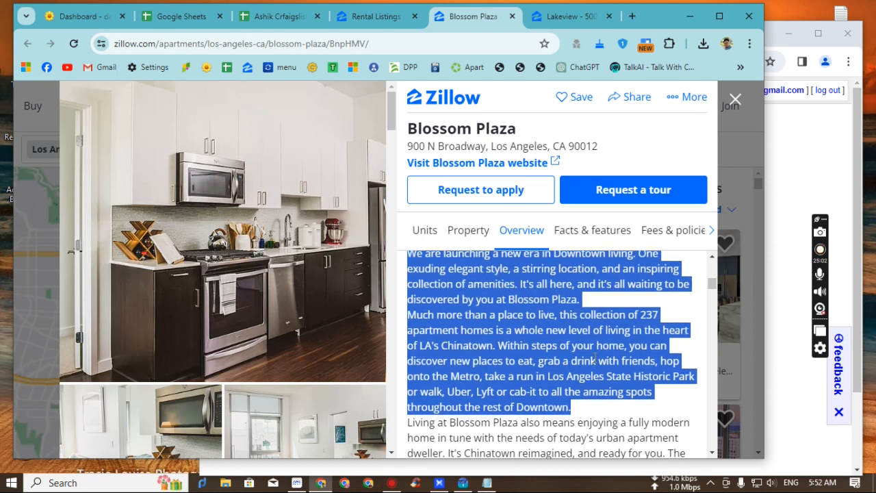
scroll(597, 356, down, 1)
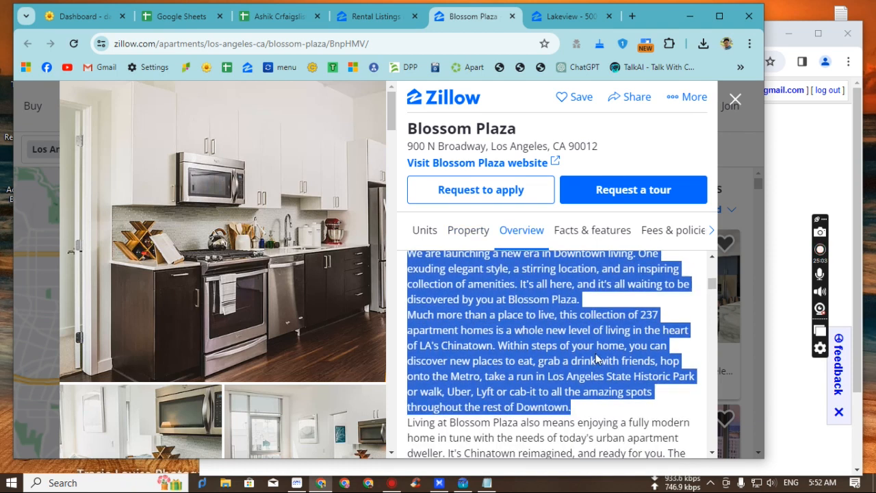
Start the new posting with the previous region and category, pasting the Blossom Plaza description.
click(465, 485)
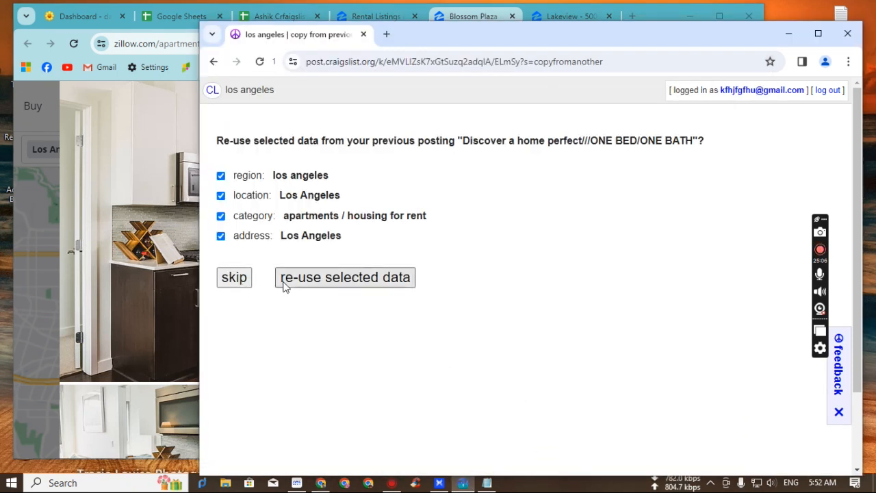
click(325, 286)
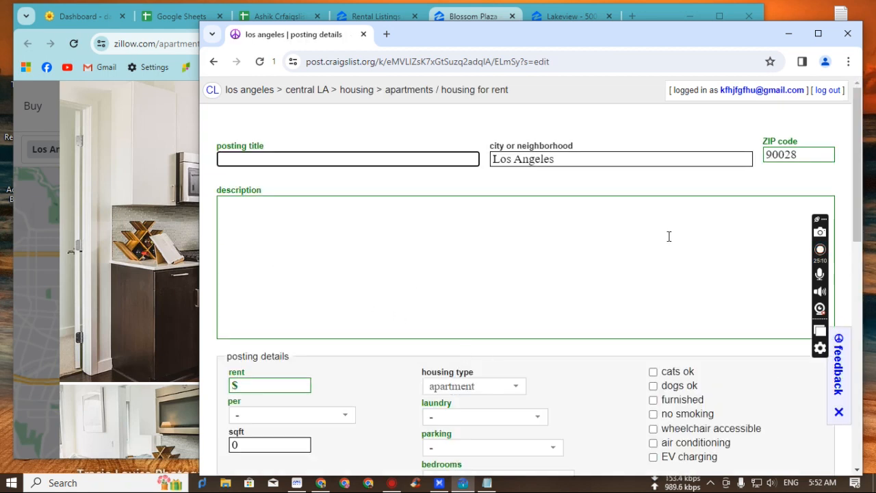
click(456, 253)
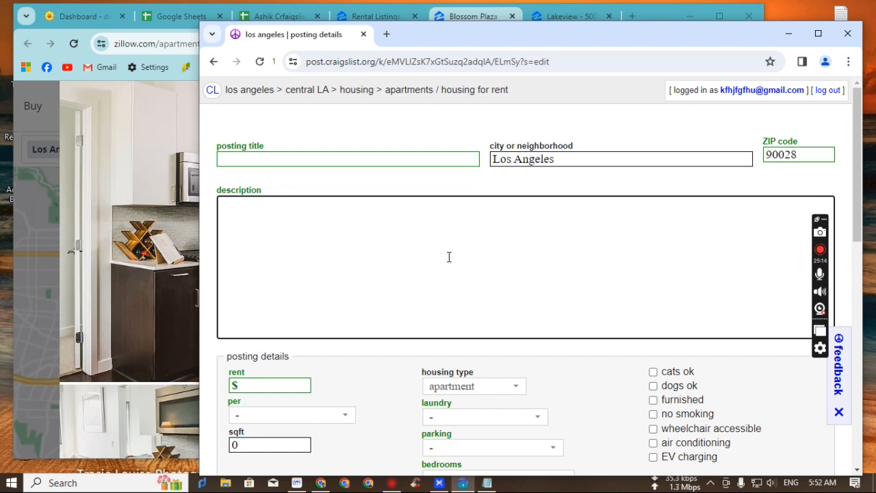
key(ctrl+v)
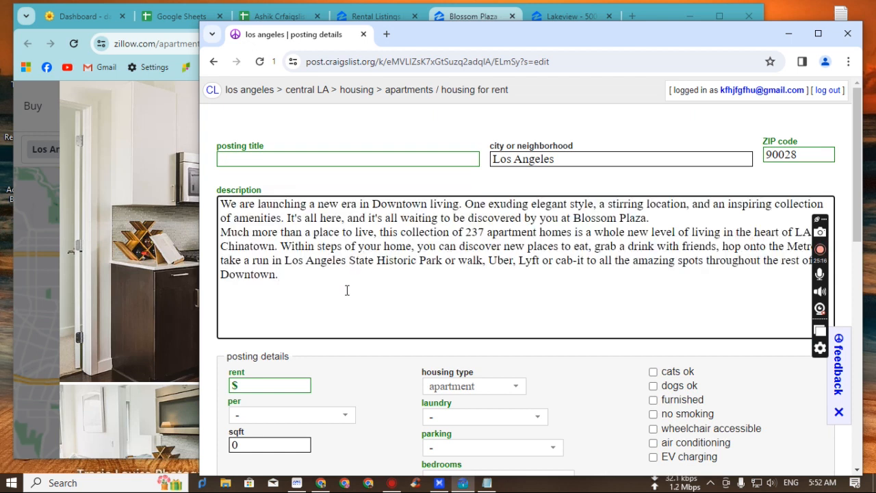
Enter the title 'BEAUTIFUL.,NICE,SPACIOUS--TWO BED/ TWO BATH' and place the cursor in the description.
click(271, 160)
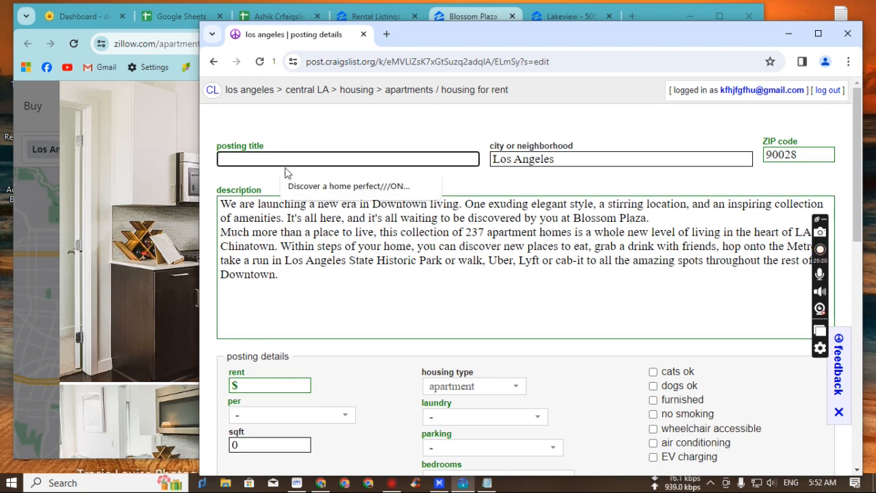
text(BEAUTIFU)
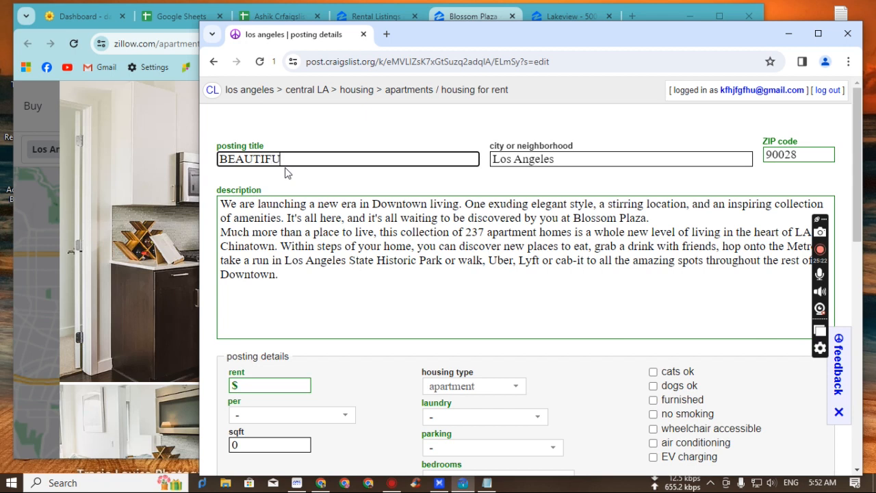
text(L.,NICE,SPACIOUS)
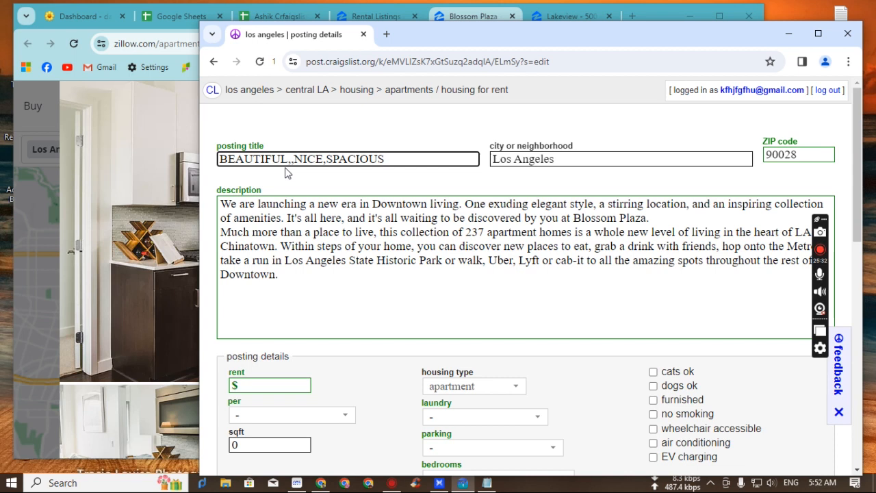
text(--TWO BED)
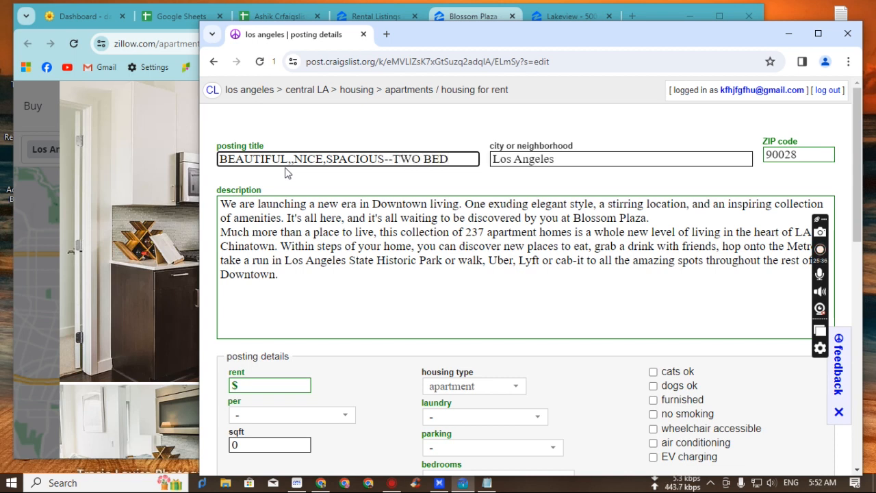
text(/ TWO BATH)
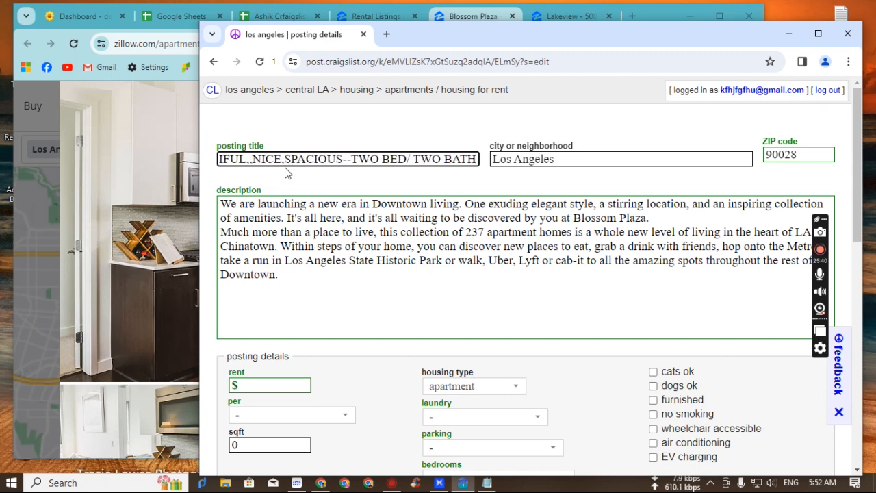
click(666, 218)
click(486, 482)
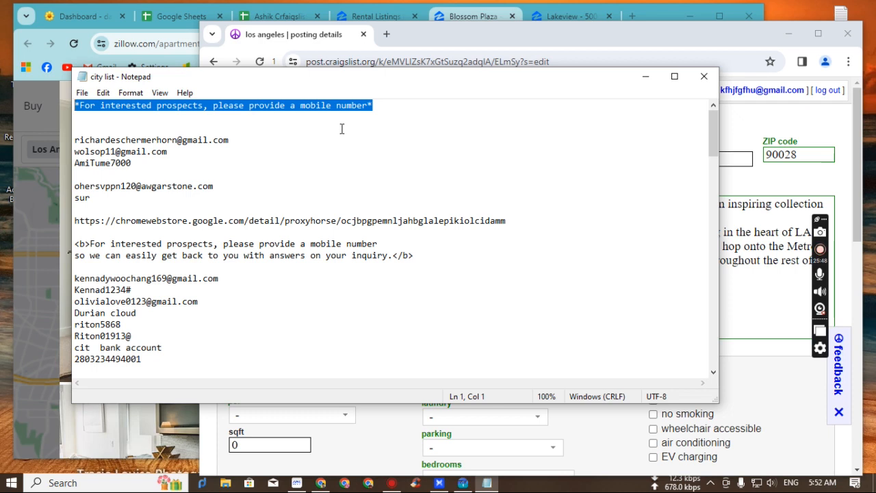
Insert the mobile-number request after 'Blossom Plaza.' in the description.
click(313, 37)
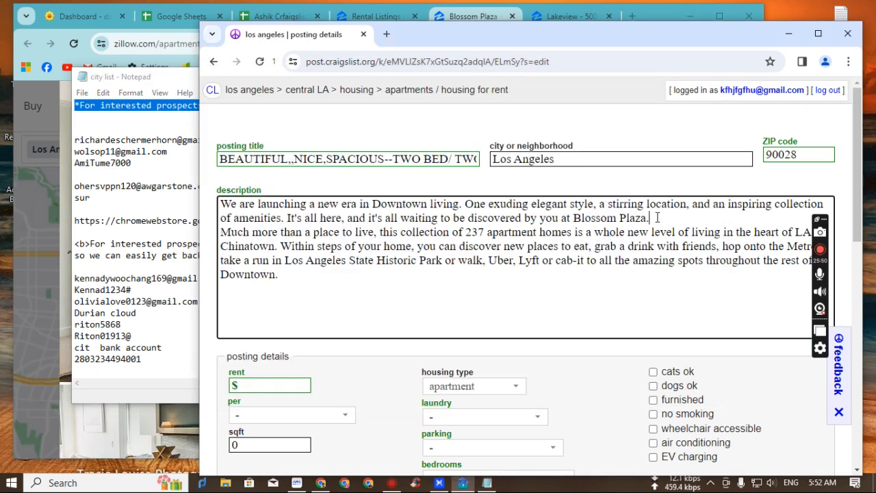
key(BackSpace)
text(*For interested prospects, please provide a mobile number*)
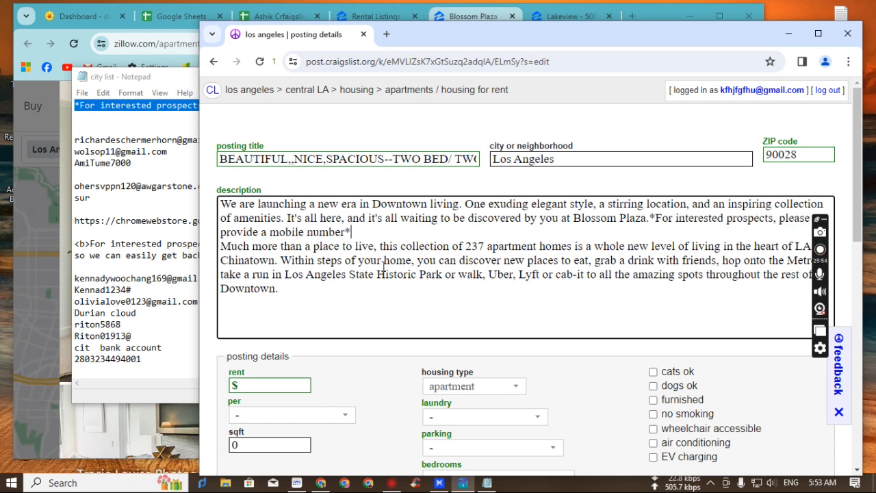
scroll(401, 274, down, 1)
scroll(378, 289, up, 1)
scroll(377, 285, down, 1)
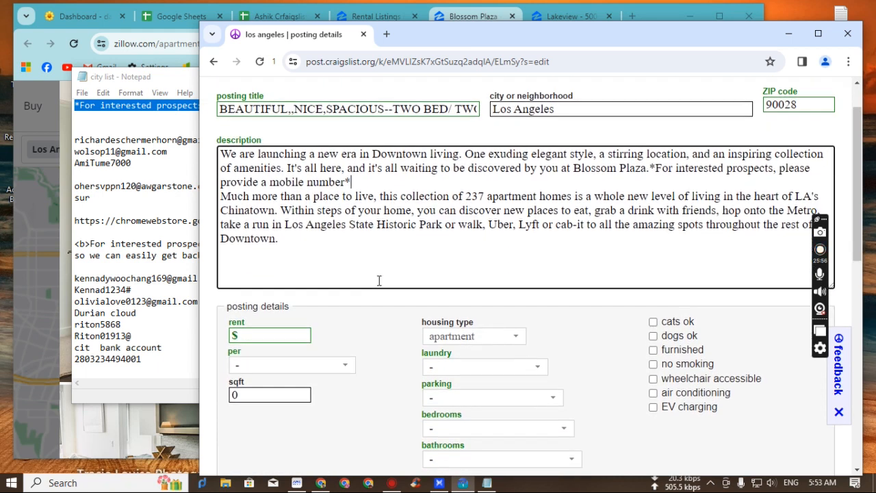
click(300, 315)
Check Blossom Plaza's unit details on Zillow, then return to the posting form.
click(469, 18)
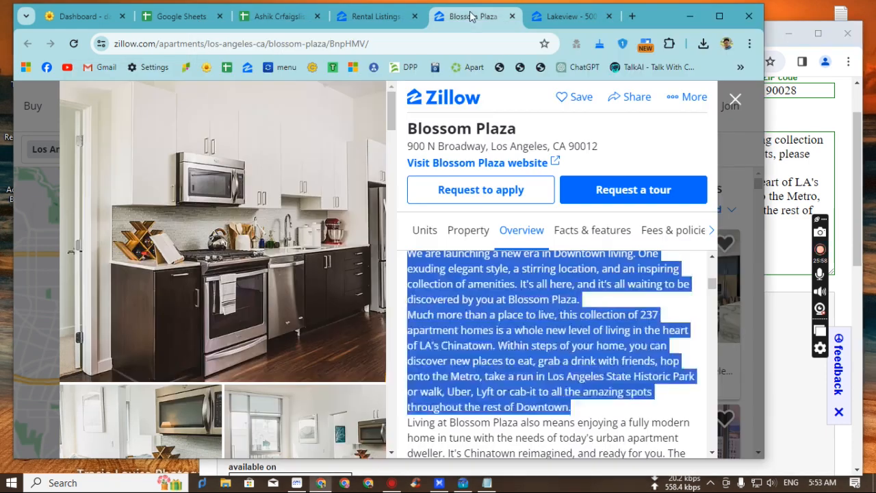
scroll(582, 304, up, 3)
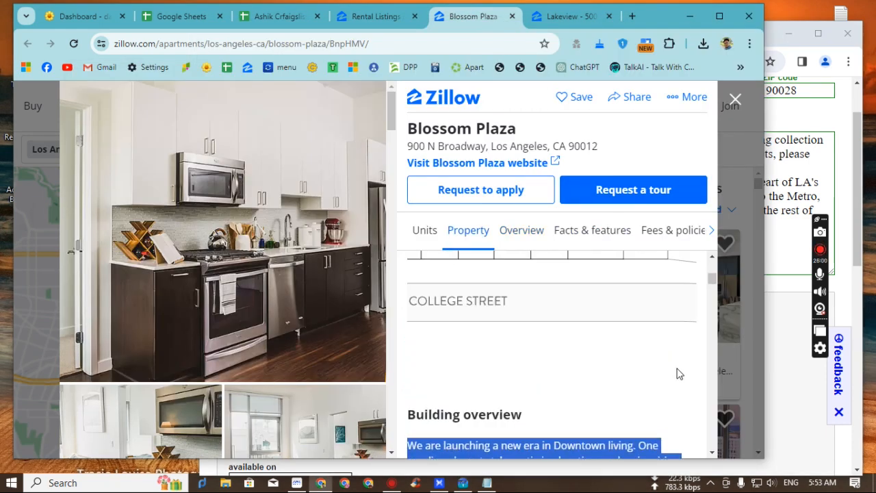
scroll(710, 284, up, 3)
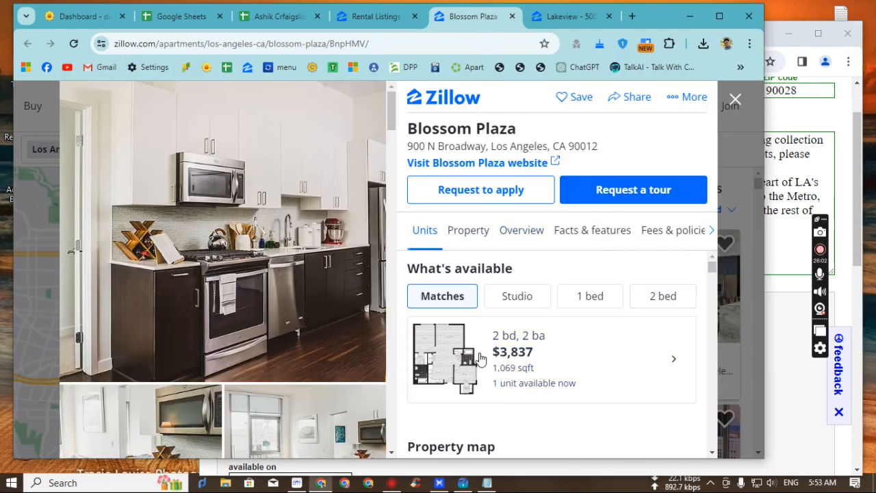
click(463, 483)
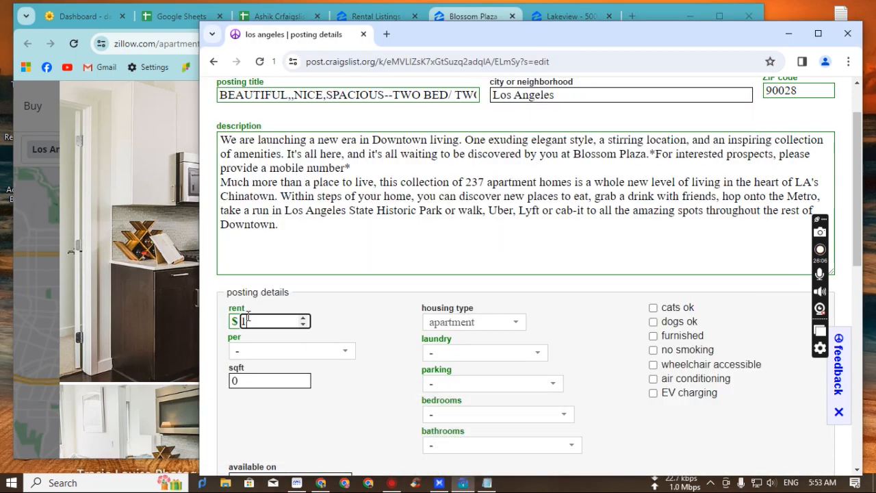
Set the rent period to month and the square footage to 900.
click(271, 352)
click(269, 415)
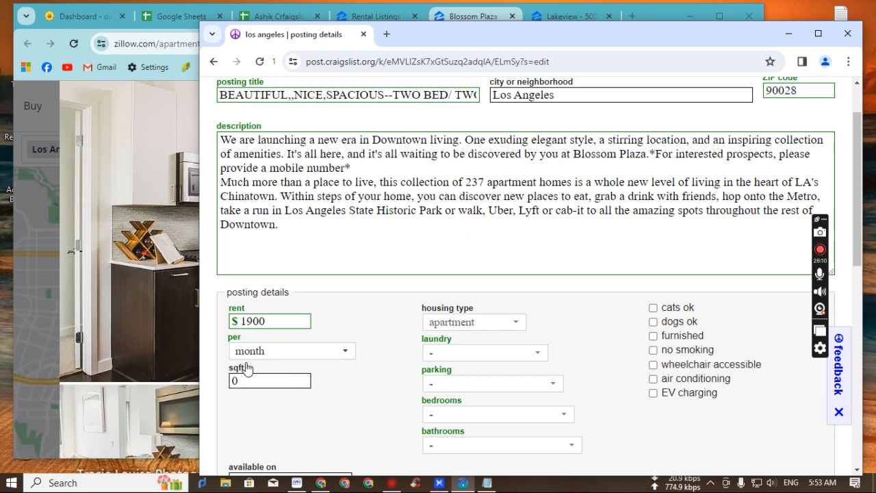
click(258, 380)
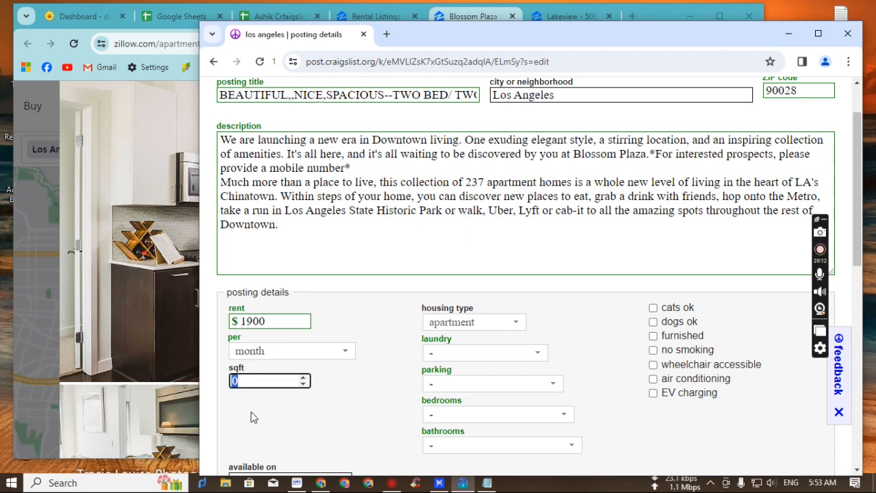
click(273, 353)
click(251, 415)
key(Tab)
text(900)
Choose w/d in unit, attached garage parking, 2 bedrooms and 2 bathrooms.
click(470, 356)
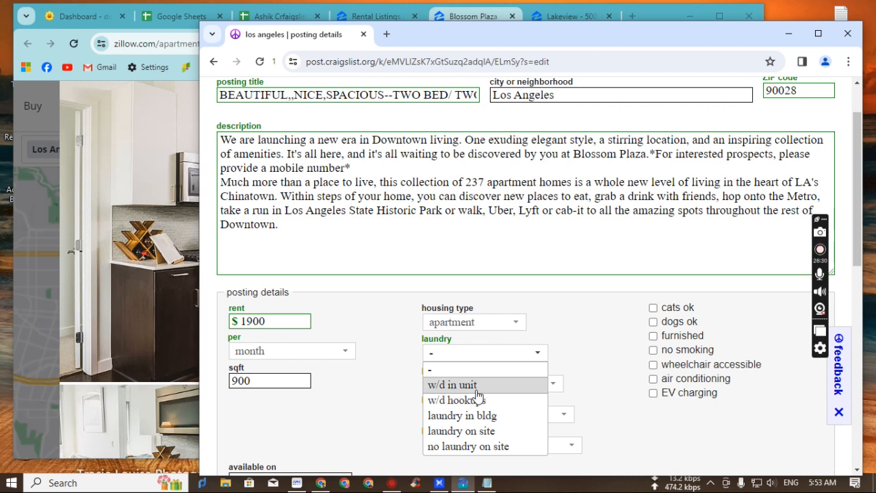
click(479, 391)
click(472, 388)
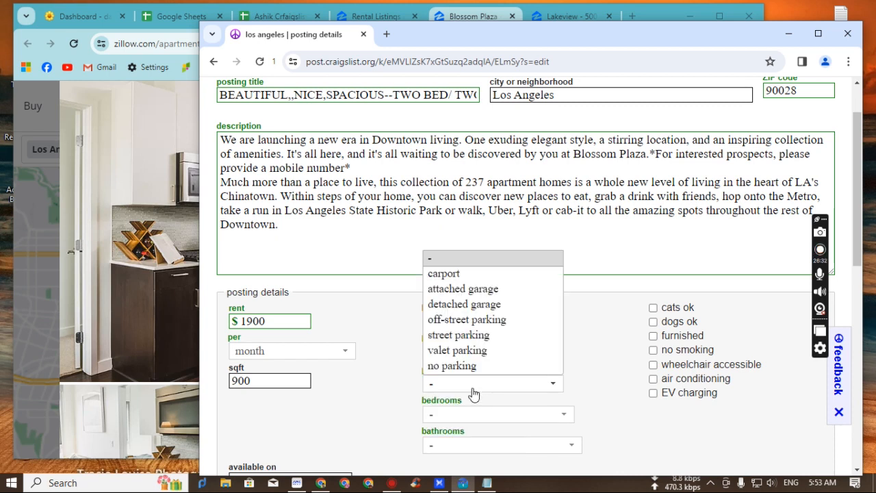
click(468, 289)
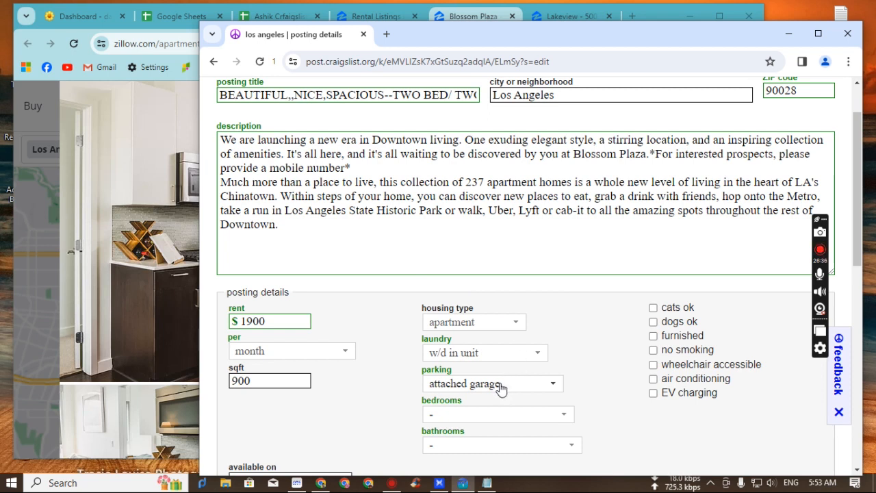
click(489, 415)
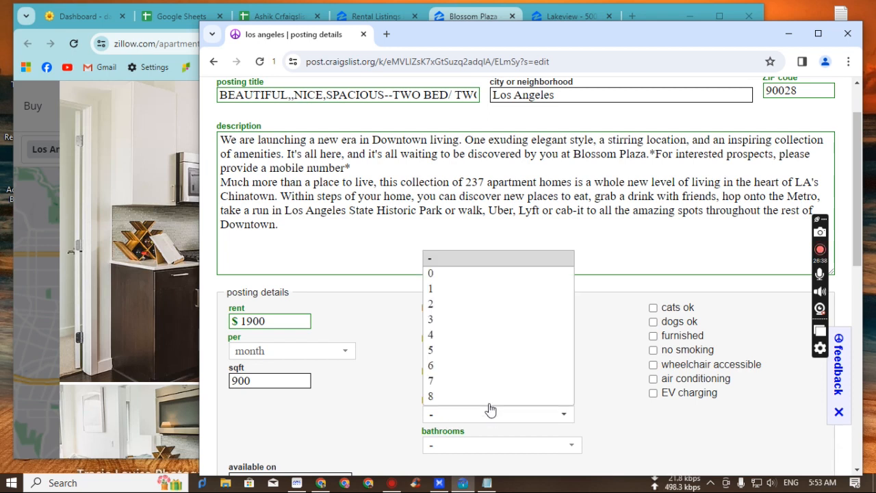
click(457, 309)
click(489, 445)
click(456, 261)
Tick cats ok, dogs ok, no smoking, wheelchair accessible, air conditioning and EV charging.
click(653, 308)
click(653, 322)
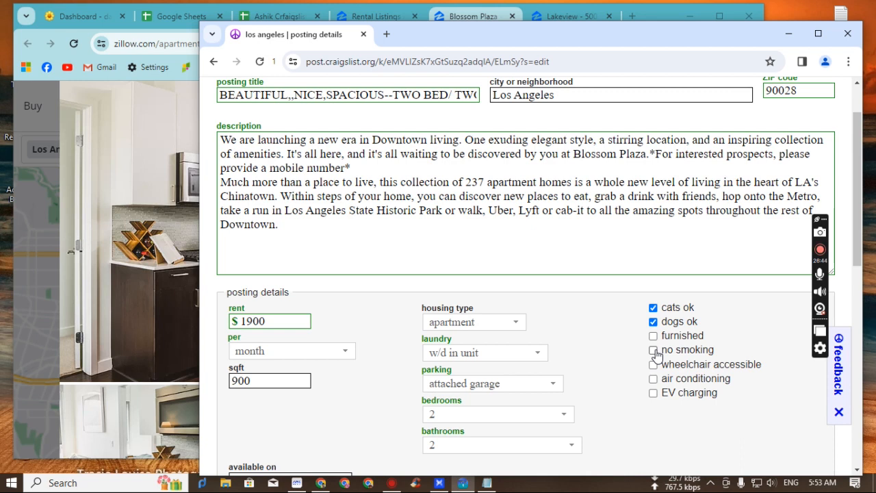
click(653, 351)
click(654, 365)
click(654, 380)
click(653, 394)
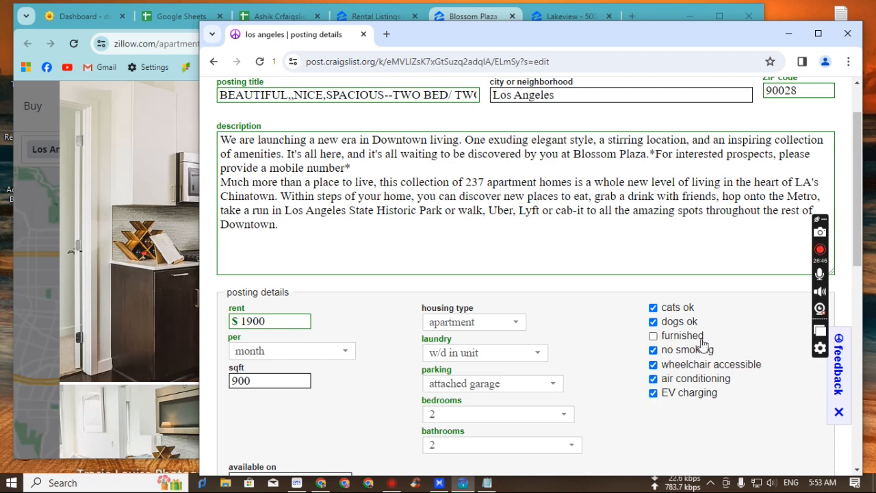
scroll(548, 391, down, 2)
click(317, 350)
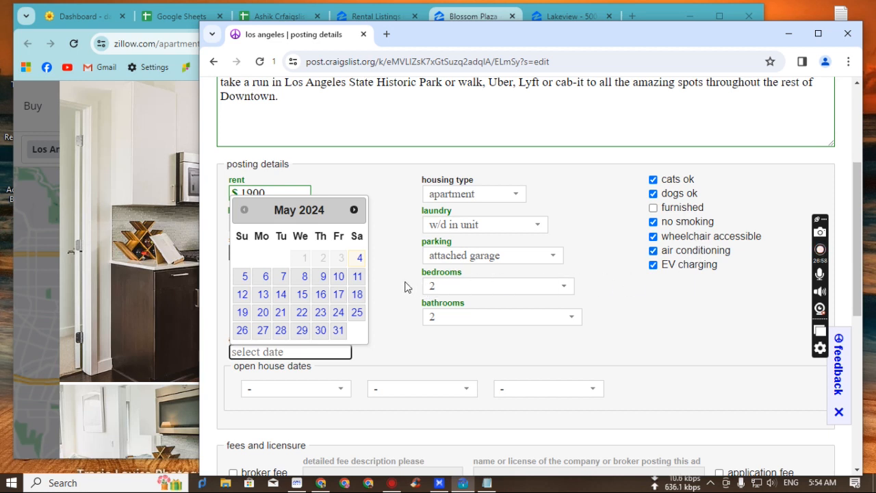
Set availability to Sat, 4 May 2024 and continue past the posting details.
click(360, 258)
scroll(465, 329, down, 4)
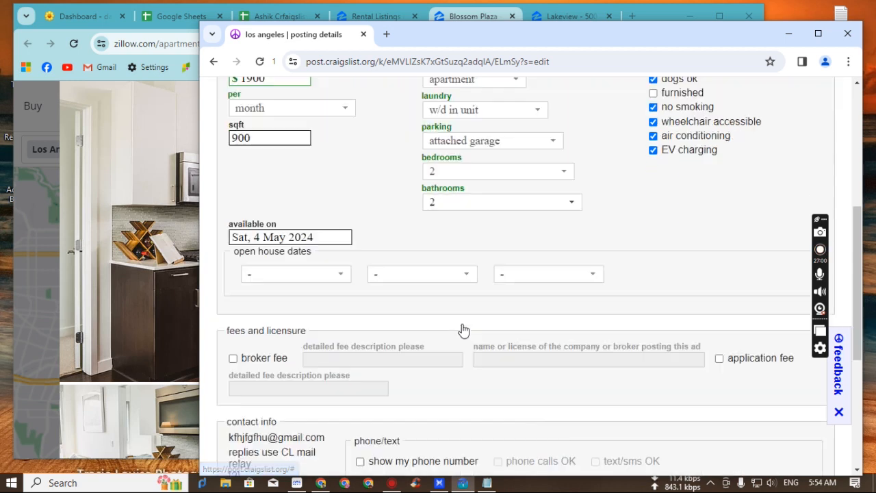
scroll(469, 331, down, 2)
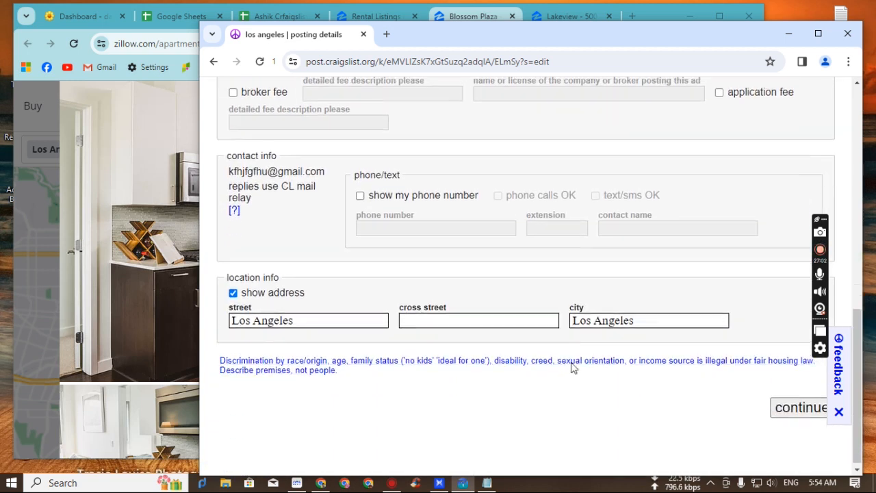
scroll(575, 370, up, 10)
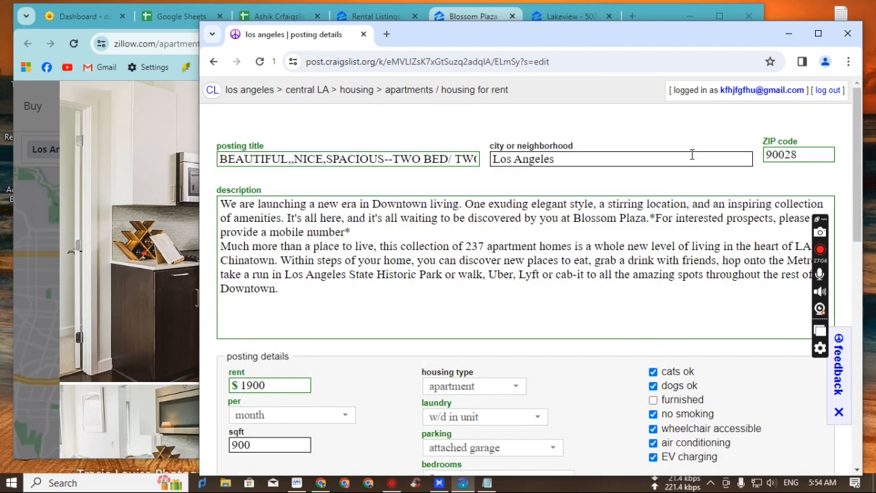
click(802, 155)
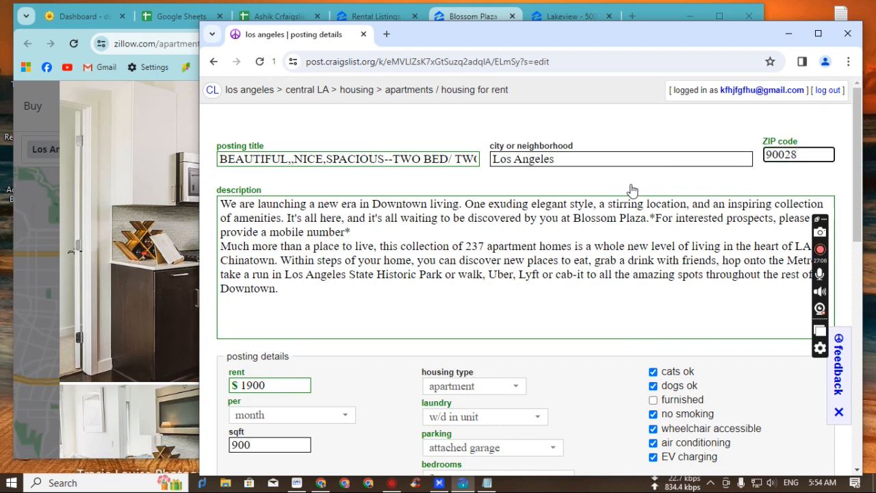
scroll(630, 192, down, 5)
scroll(681, 309, down, 3)
click(788, 404)
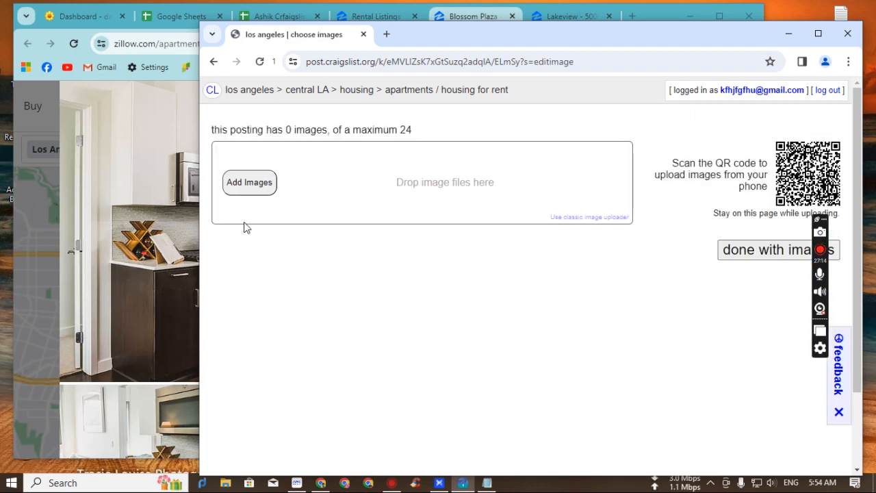
Open the image picker and select photos in Los Angeles,CA folder 2.
click(258, 189)
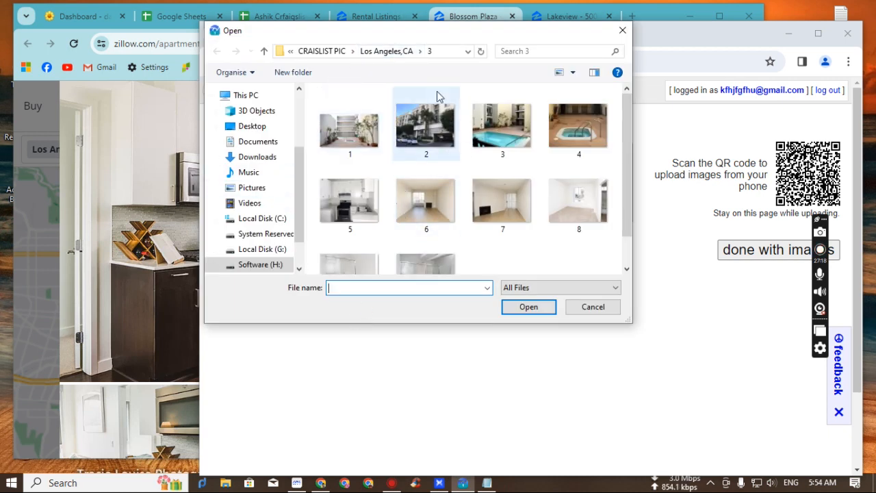
click(385, 54)
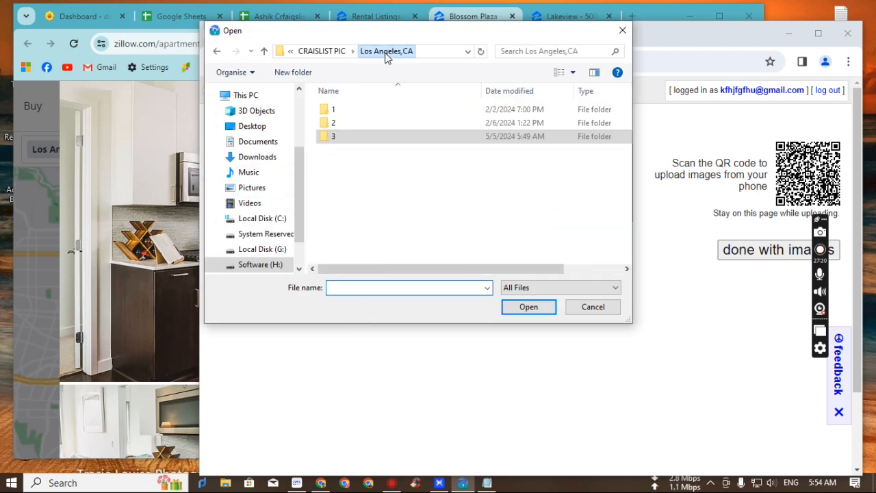
double_click(350, 121)
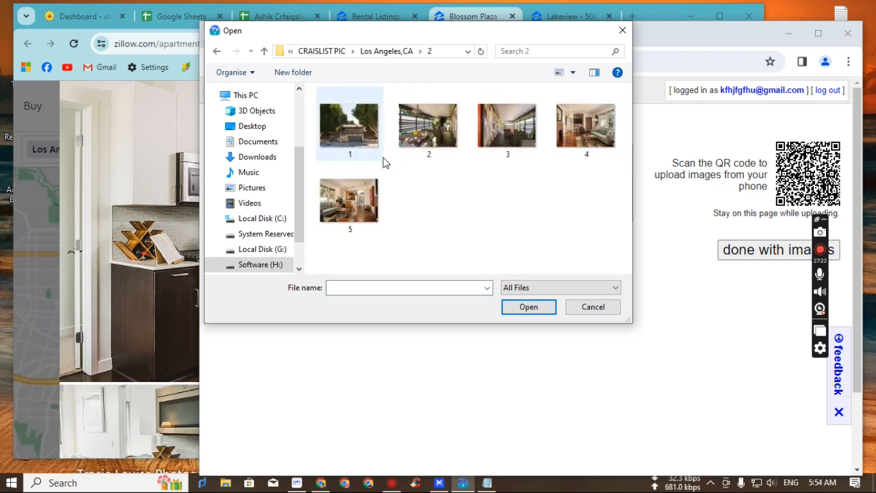
drag(314, 127, 560, 212)
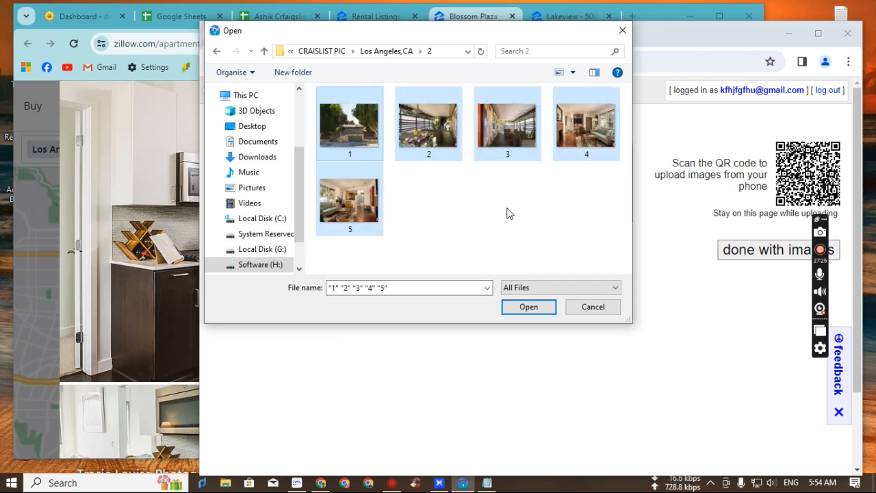
Switch to folder 1 and upload seven photos from it instead.
click(400, 52)
double_click(334, 103)
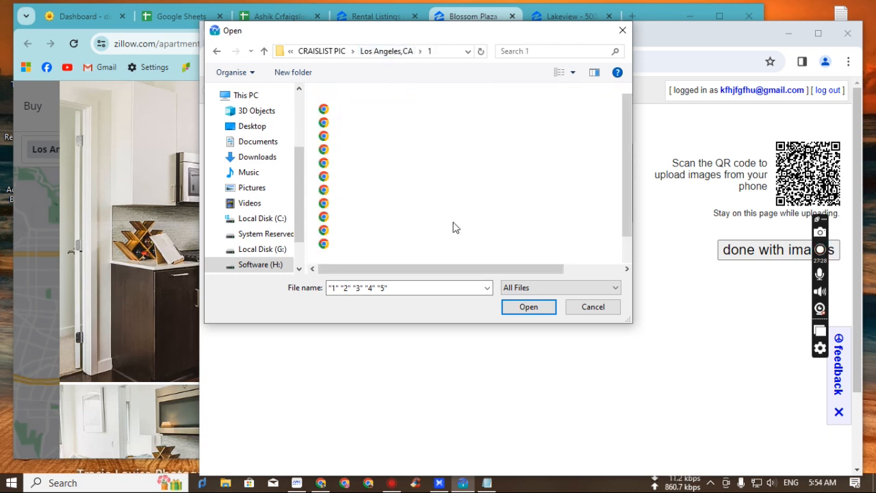
scroll(448, 219, down, 1)
drag(313, 163, 615, 266)
click(526, 308)
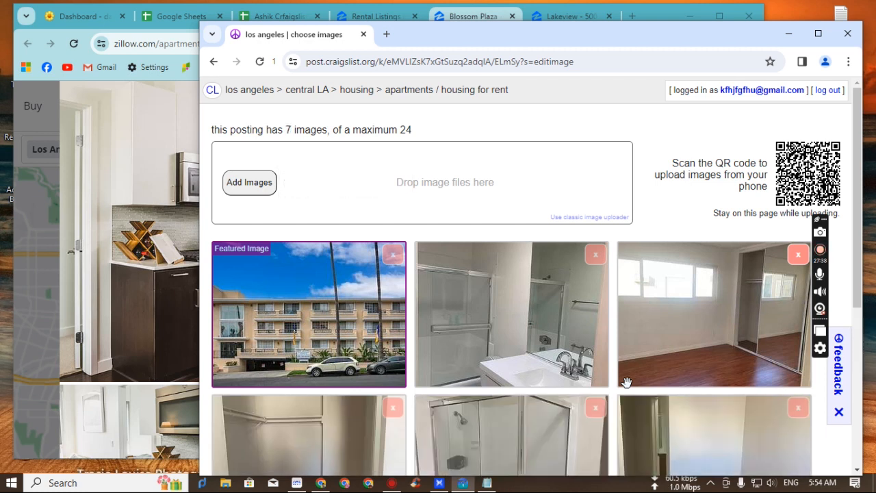
scroll(607, 356, down, 4)
Publish the draft Craigslist posting and return to the account page.
click(760, 430)
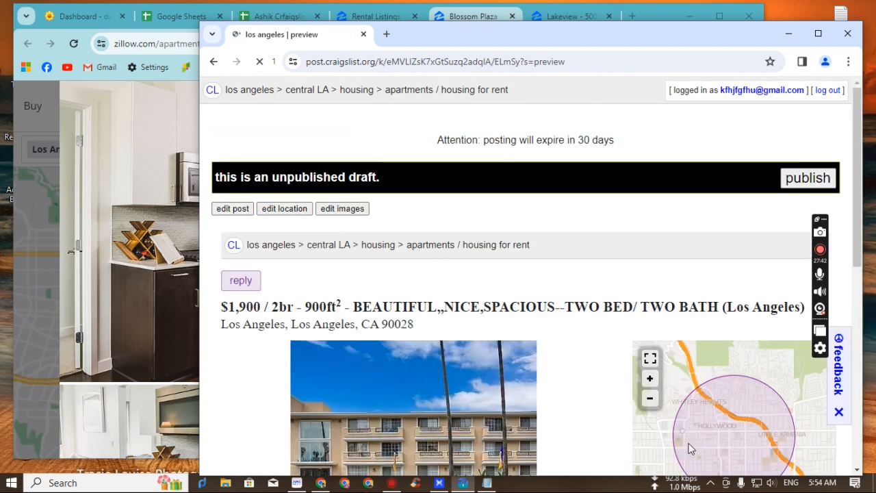
click(784, 179)
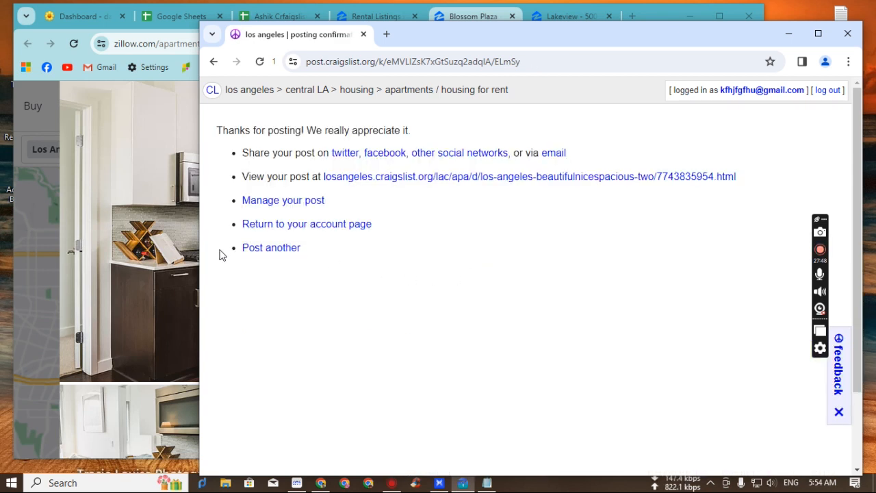
click(289, 228)
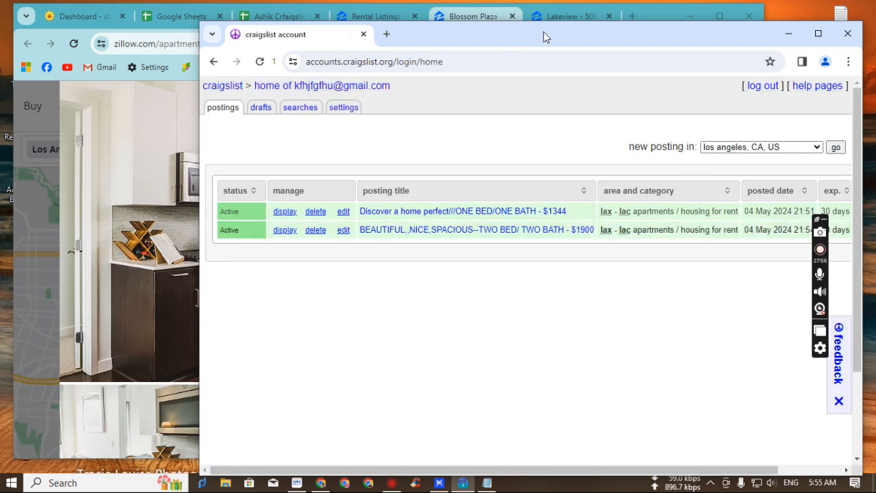
Review both active Craigslist postings, scrolling the table right to see the id column.
drag(544, 32, 513, 38)
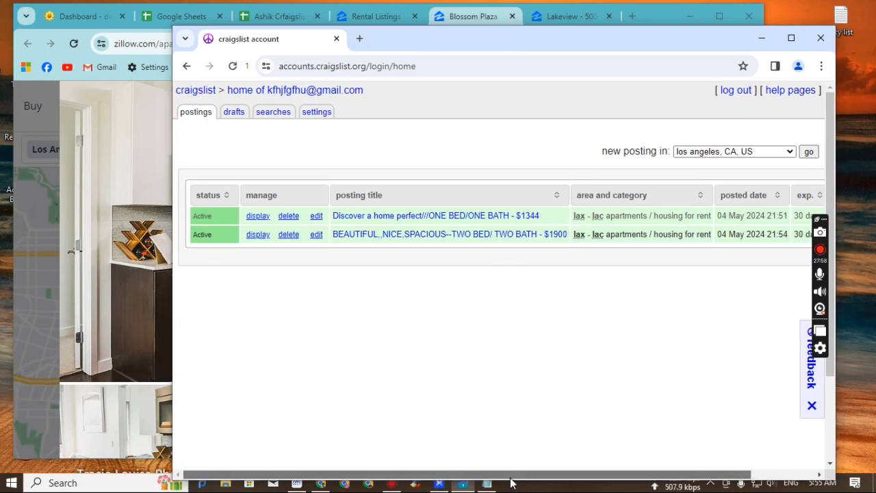
drag(507, 474, 569, 473)
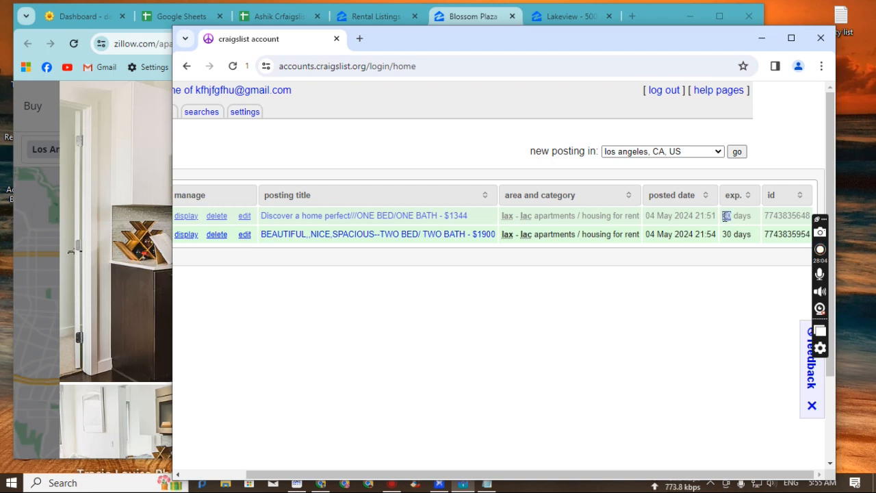
click(614, 365)
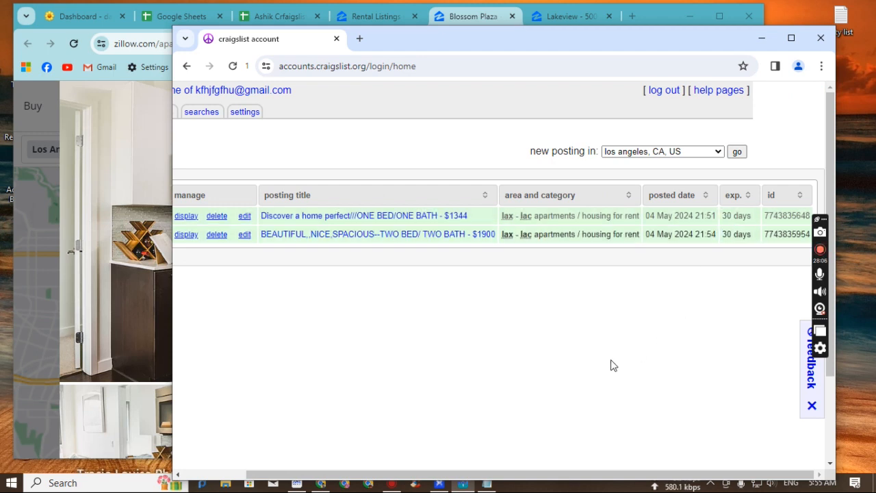
Close the Craigslist profile browser window and return to the AdsPower profile list.
drag(379, 38, 379, 43)
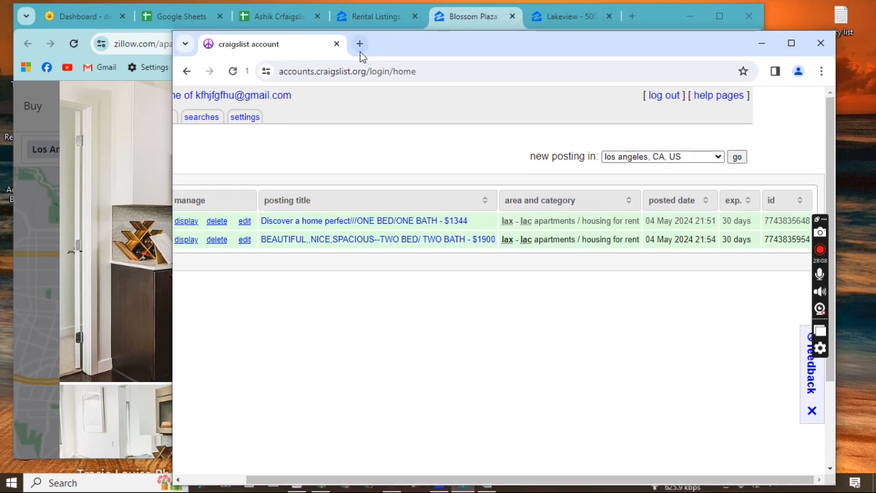
click(360, 45)
click(336, 44)
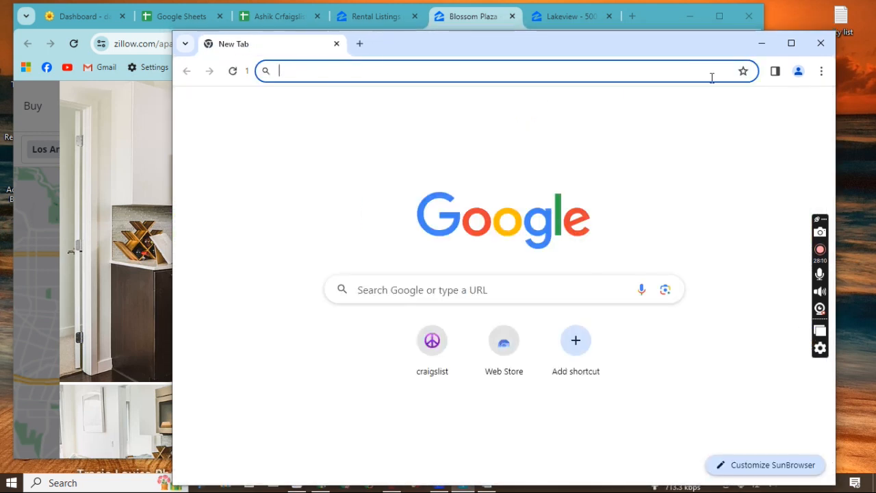
click(821, 43)
click(439, 483)
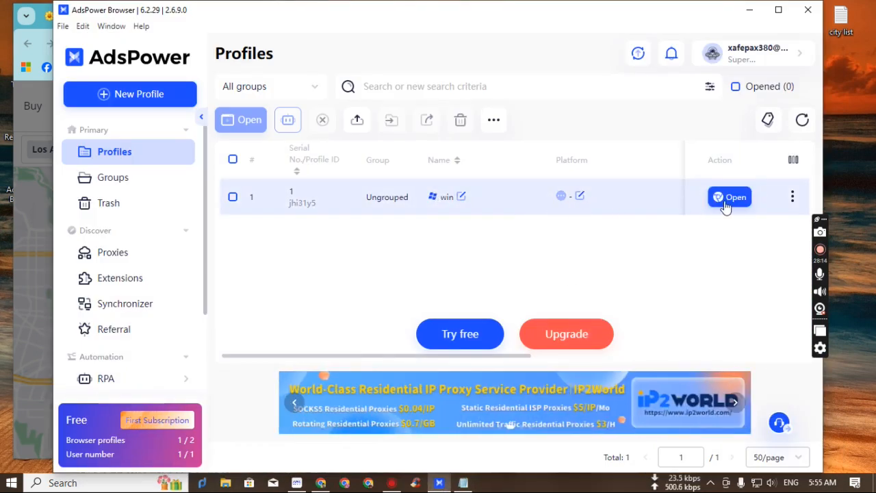
Delete the win profile with 'Clear cache as well' ticked.
click(793, 198)
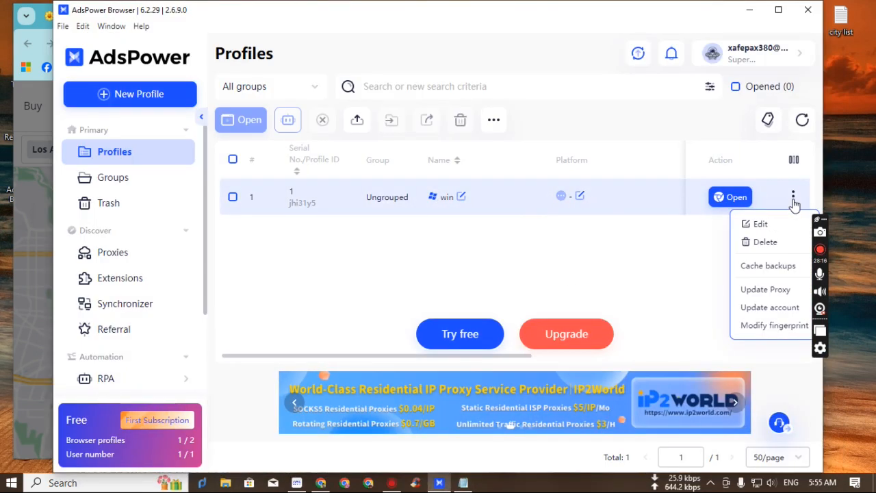
click(772, 243)
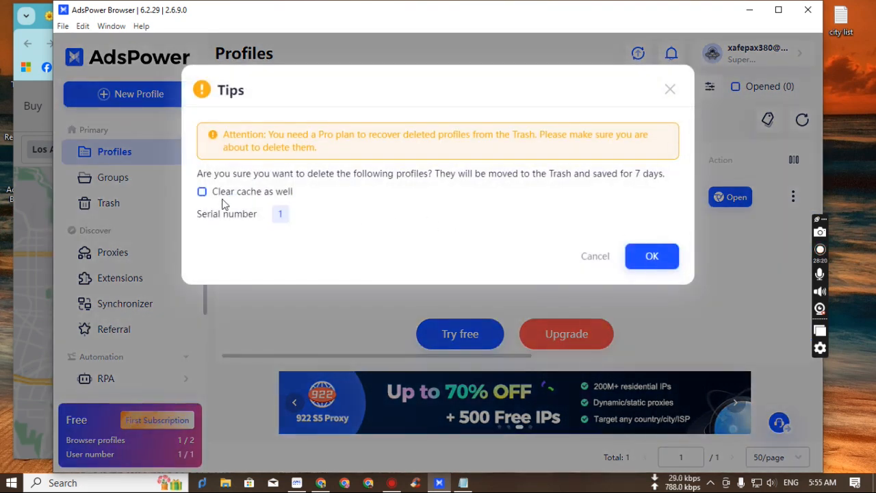
click(202, 192)
click(676, 274)
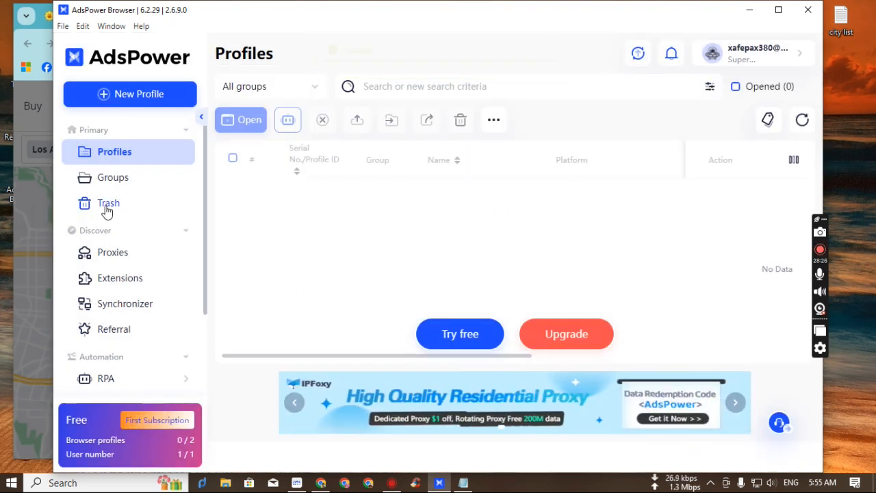
Permanently empty all profiles from the AdsPower Trash.
click(108, 209)
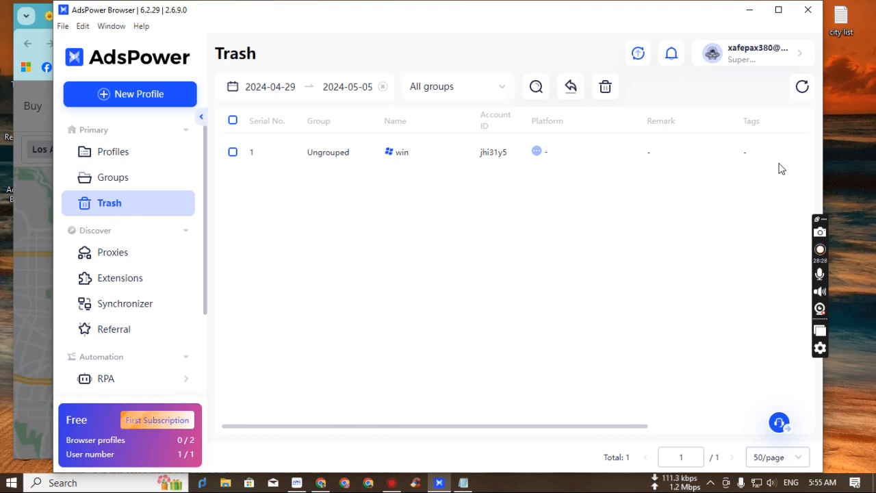
click(599, 90)
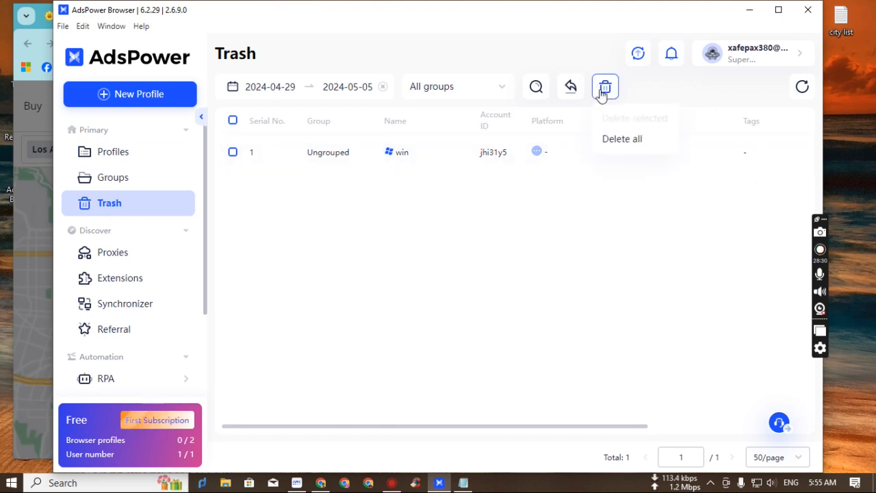
click(614, 152)
click(581, 229)
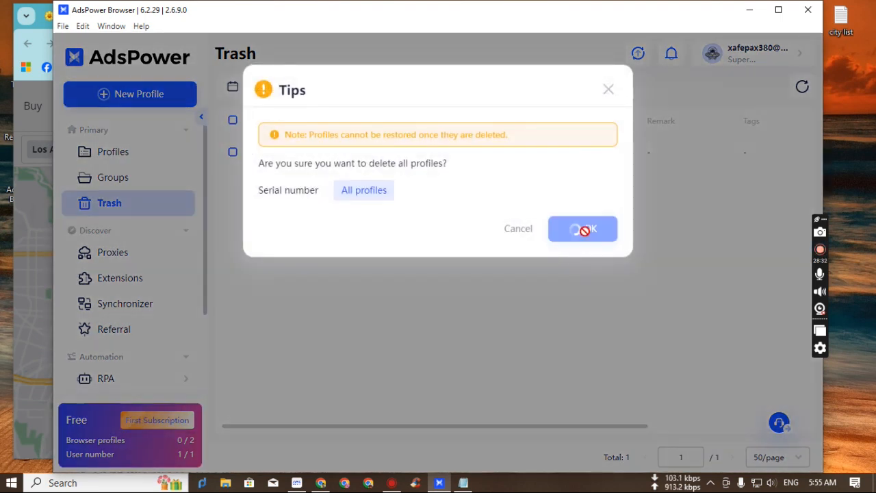
Close the Blossom Plaza and Lakeview listing tabs and return to the Craigslist accounts spreadsheet.
click(747, 13)
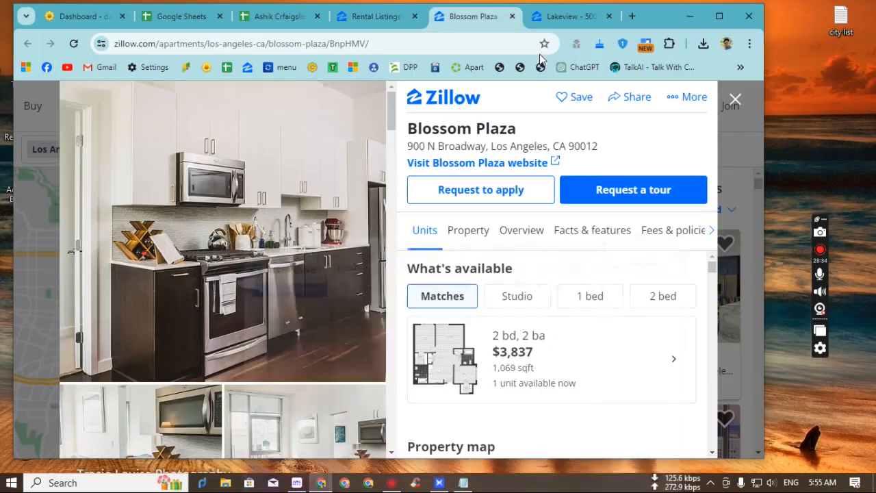
click(513, 16)
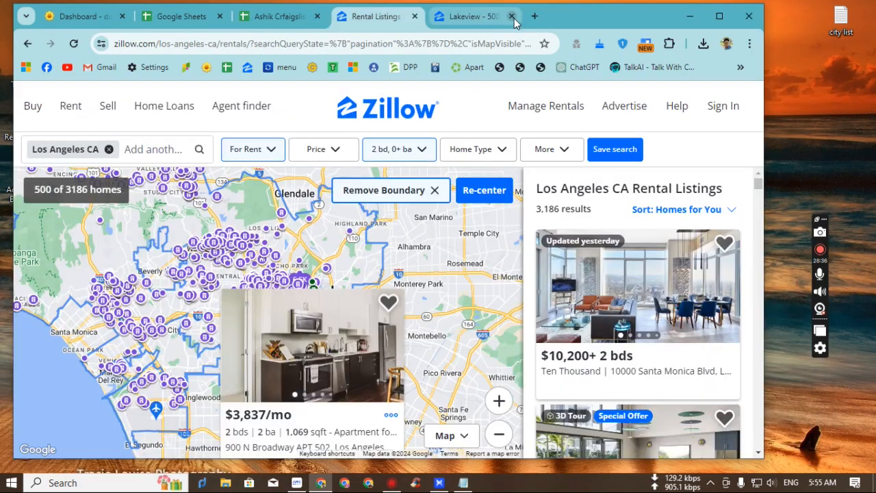
click(512, 16)
click(400, 15)
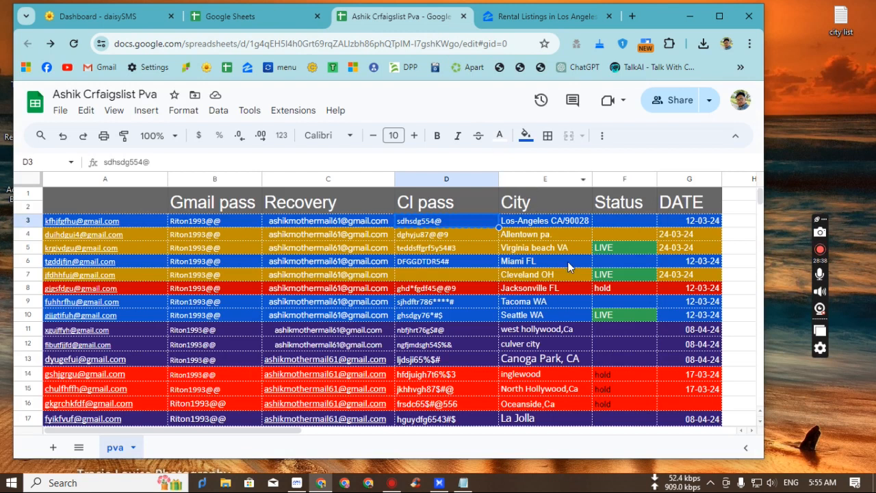
Enter 05-05-24 as the first account's date in cell G3.
click(705, 228)
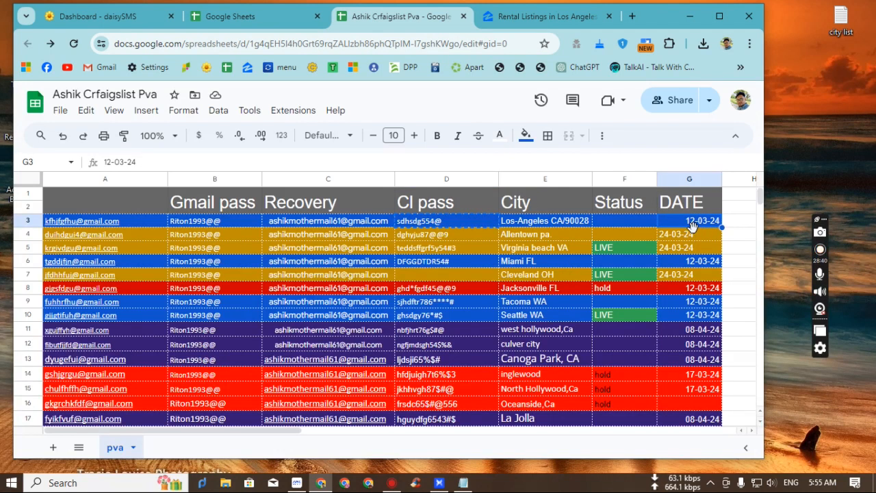
text(0)
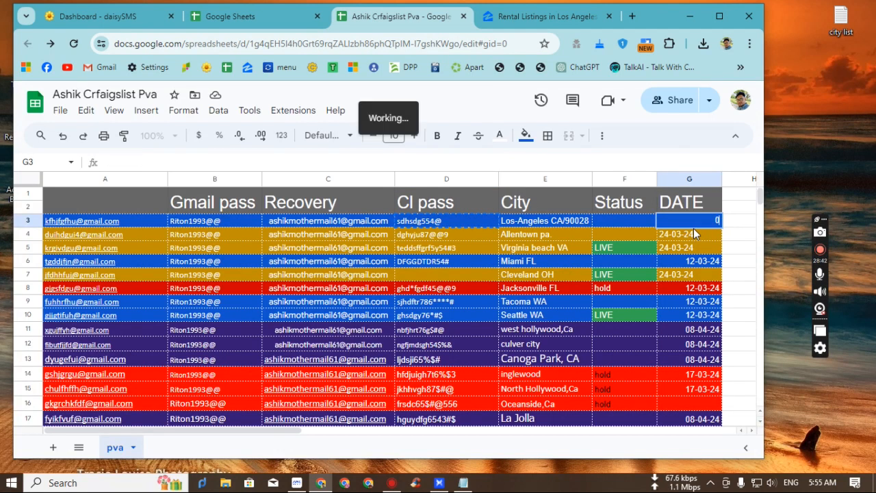
text(5-05-24)
click(549, 235)
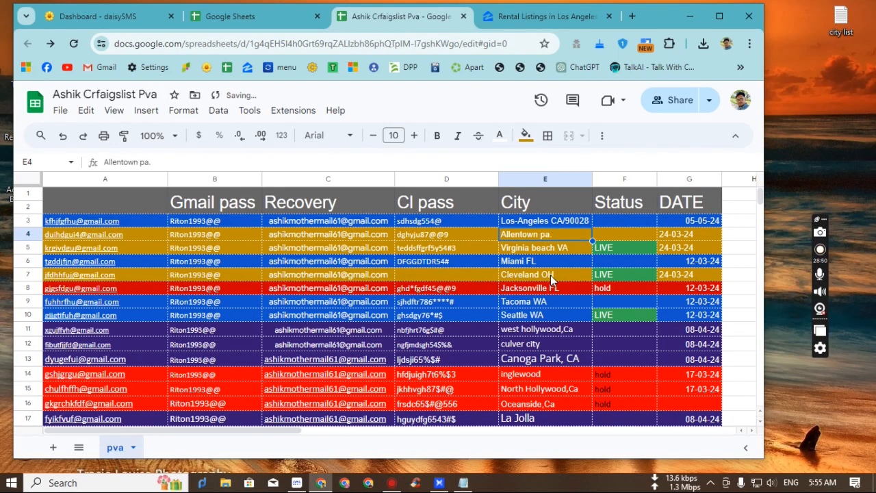
Glance at the Zillow listings, then bring up the Google Sheets file list.
click(503, 16)
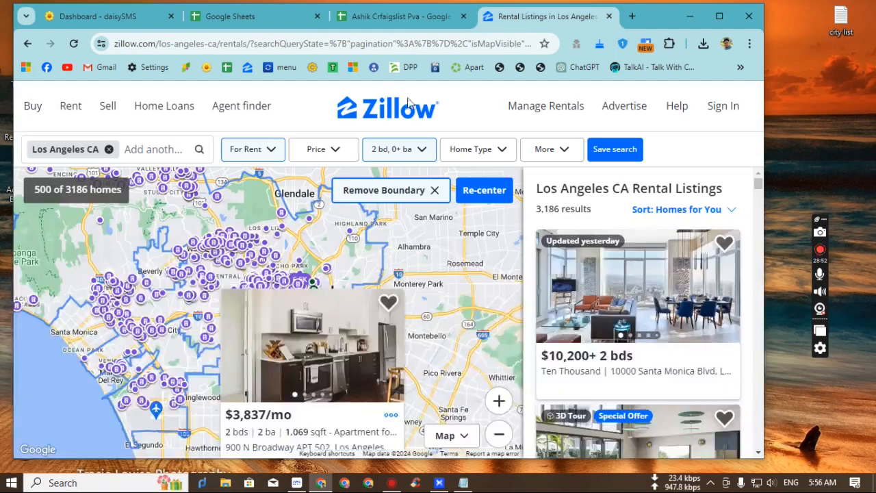
click(397, 15)
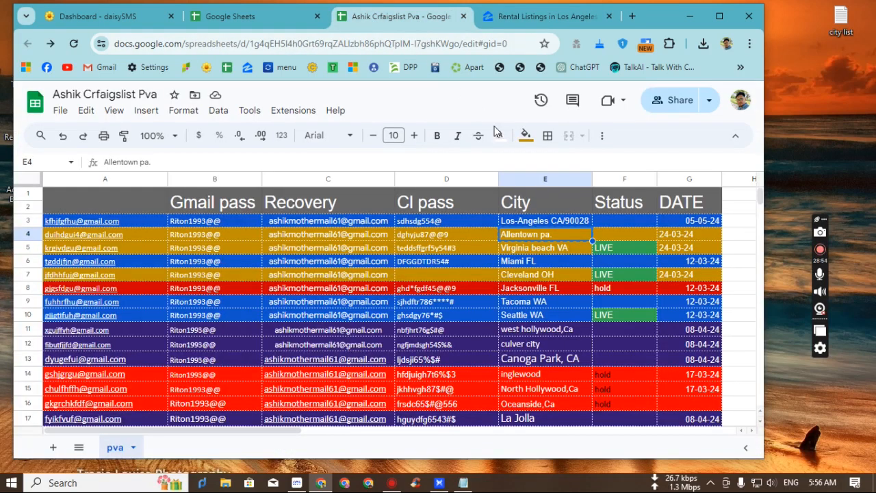
scroll(544, 271, down, 3)
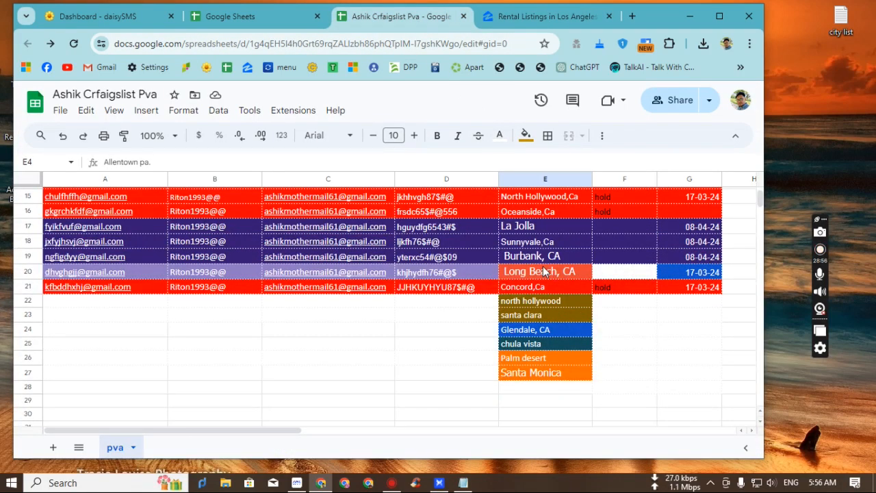
scroll(544, 271, up, 3)
click(262, 19)
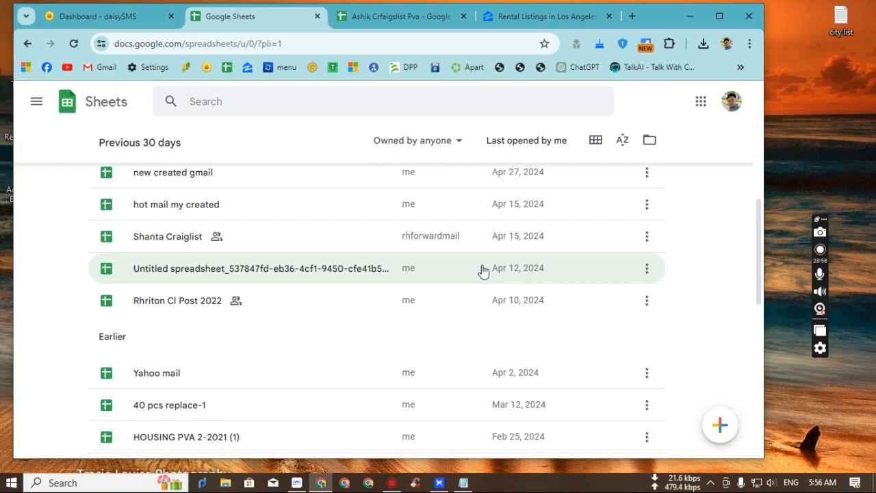
Open the PVA spreadsheet and select cells A20:B20 on its hotmail sheet.
scroll(245, 269, up, 3)
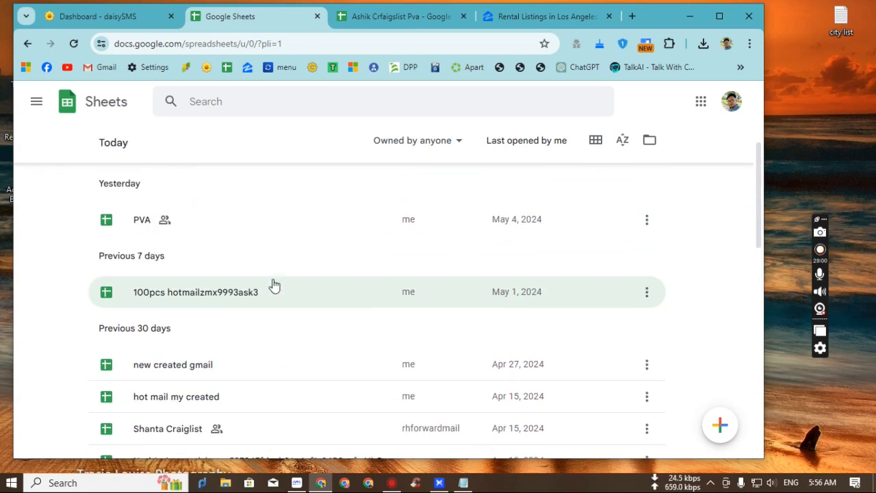
click(131, 232)
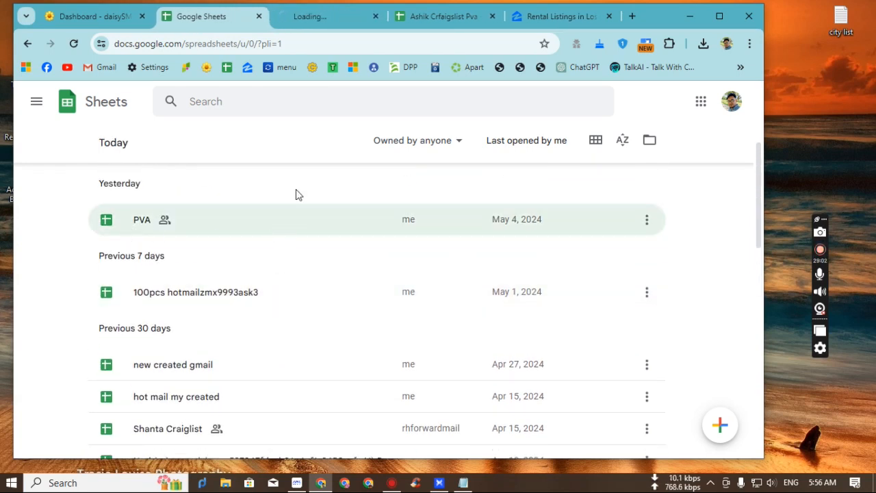
click(315, 18)
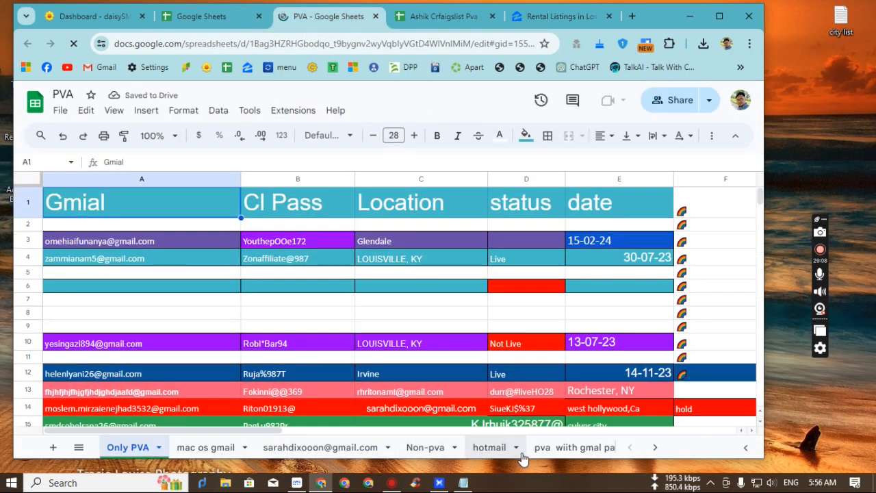
click(489, 447)
scroll(515, 282, down, 5)
scroll(515, 282, up, 3)
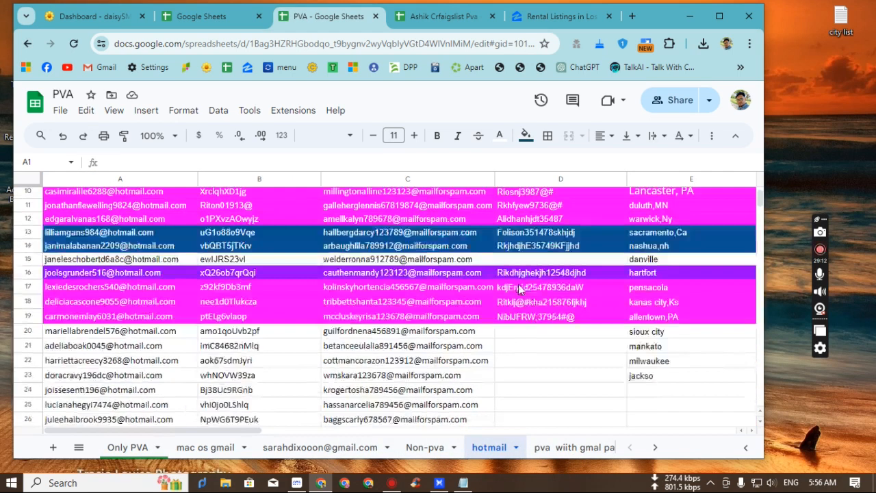
scroll(551, 312, down, 2)
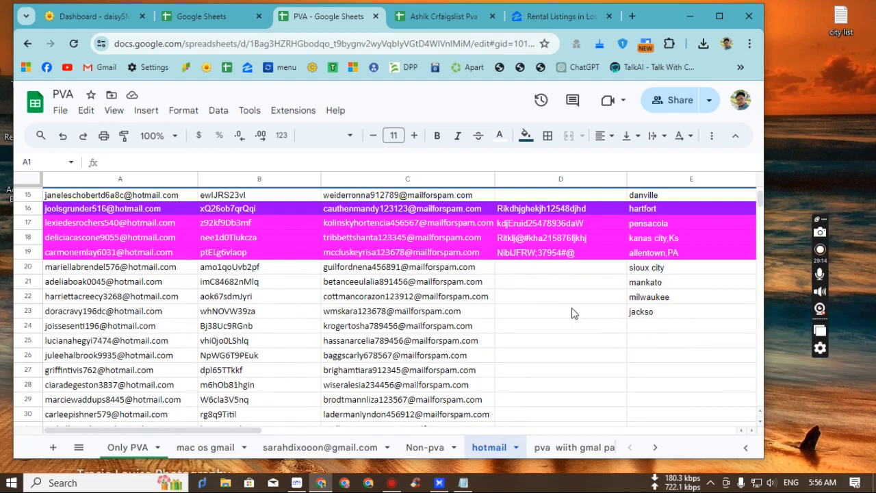
drag(149, 269, 236, 272)
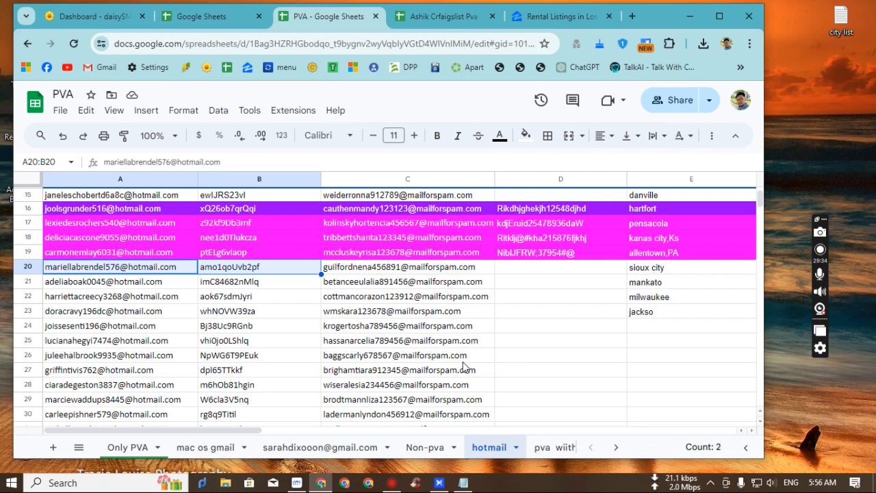
Go to the PVA workbook's third sheet, zoomed out, to locate row 80.
scroll(466, 366, up, 1)
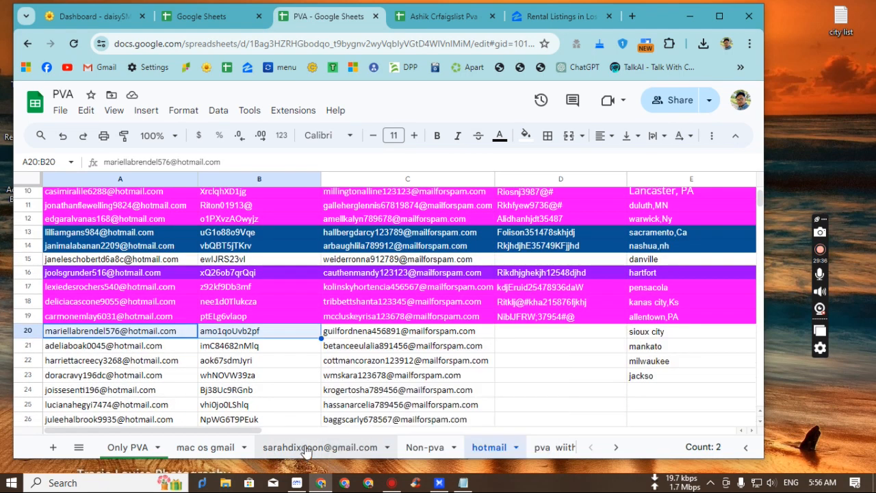
click(307, 448)
scroll(386, 302, down, 15)
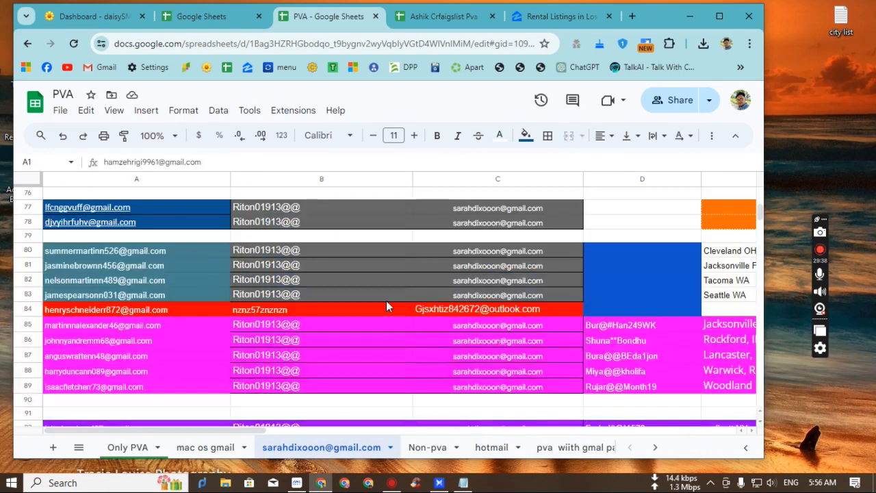
scroll(386, 306, down, 3)
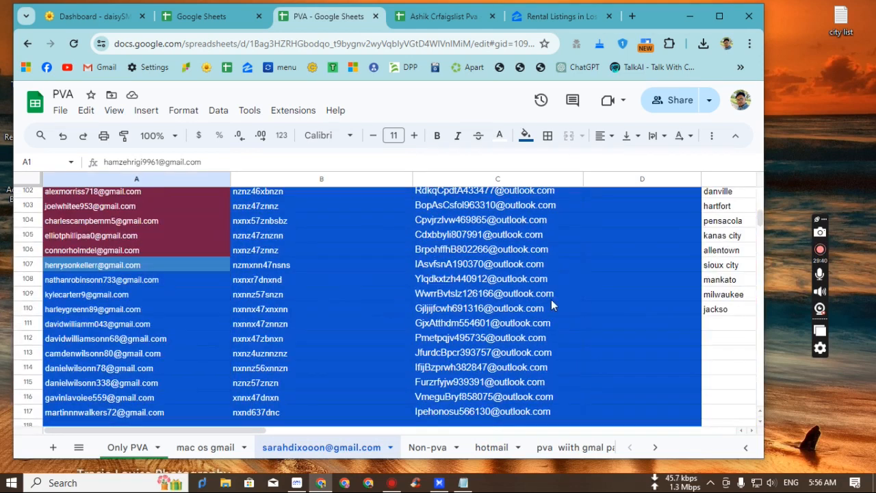
scroll(551, 306, down, 1)
key(ctrl+minus)
key(ctrl+minus)
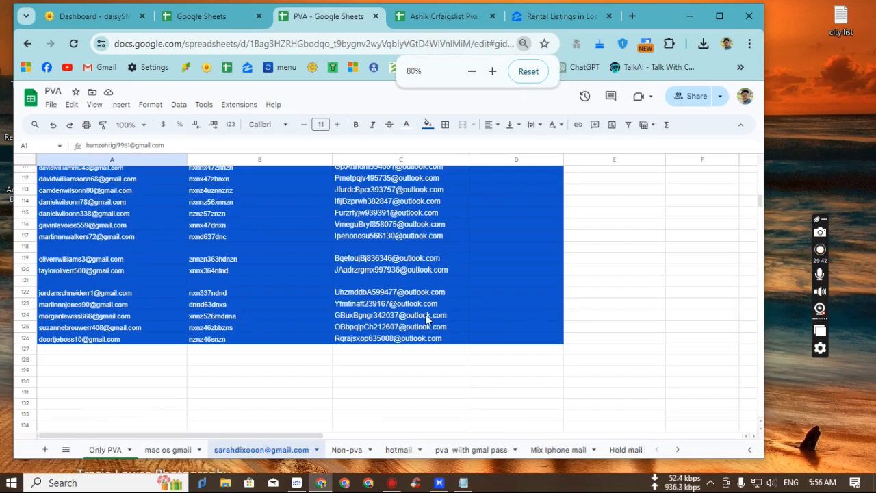
scroll(426, 317, up, 6)
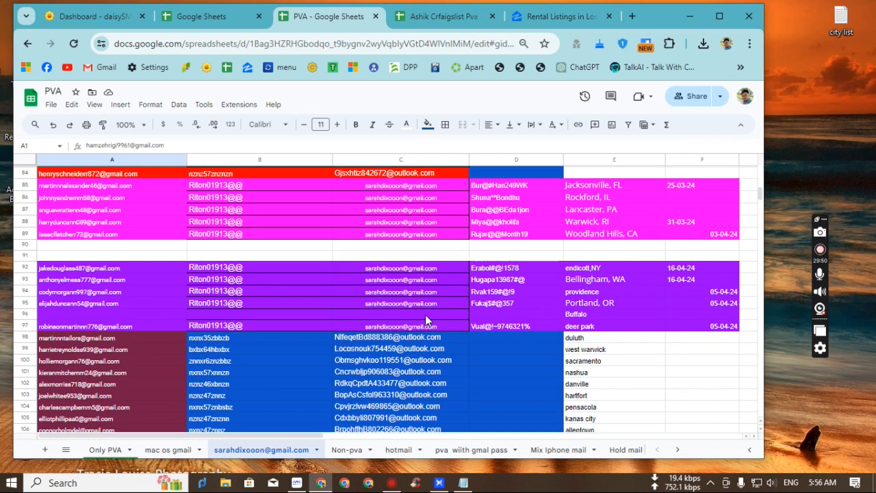
scroll(426, 320, up, 2)
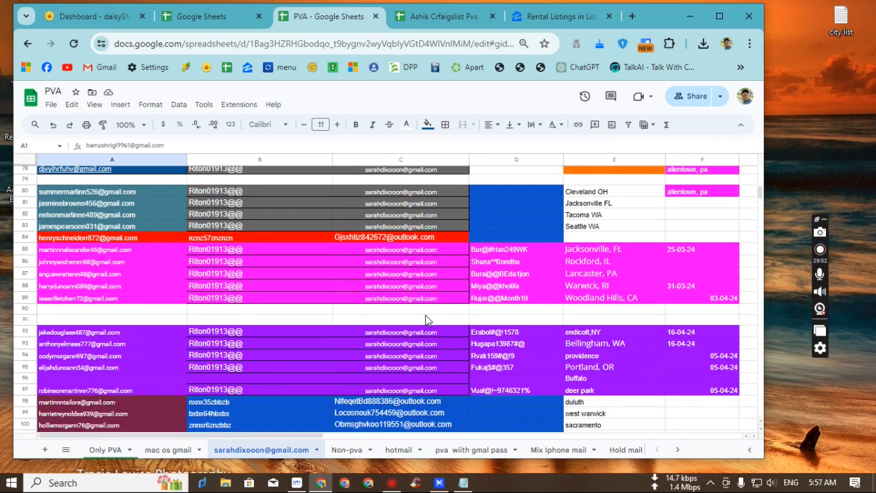
scroll(426, 320, up, 2)
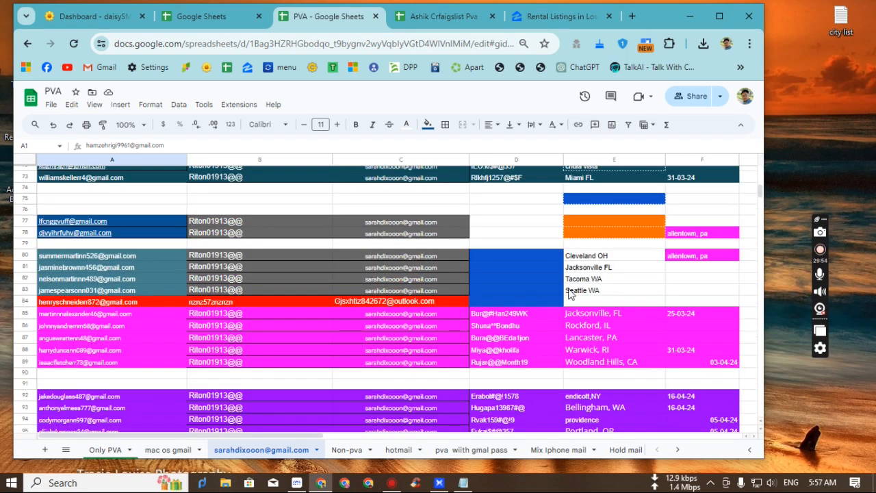
Copy 'Cleveland OH' from cell E80 of the PVA sheet.
click(588, 256)
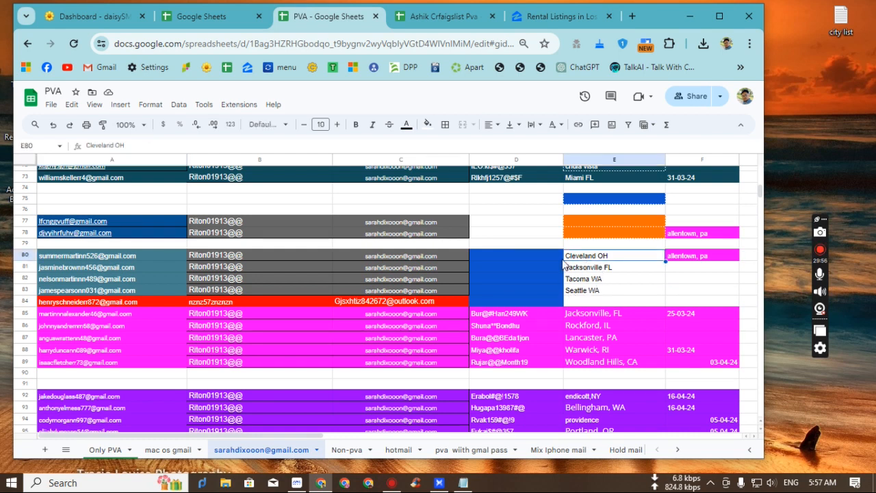
click(108, 258)
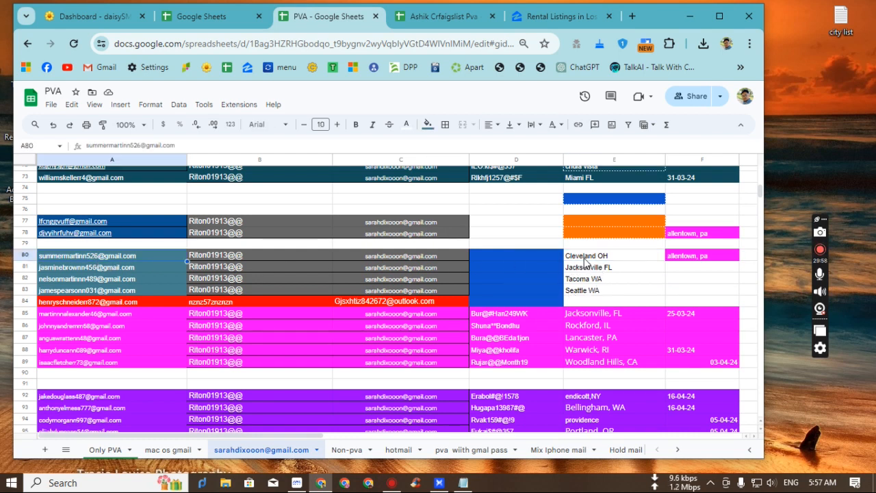
click(586, 260)
key(ctrl+c)
click(548, 18)
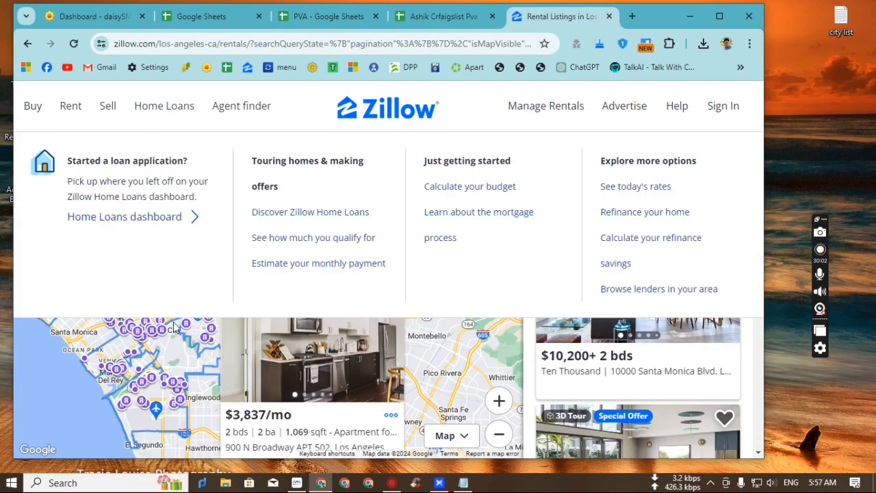
Search Zillow rentals for Cleveland, OH and open one listing in a new tab.
click(93, 147)
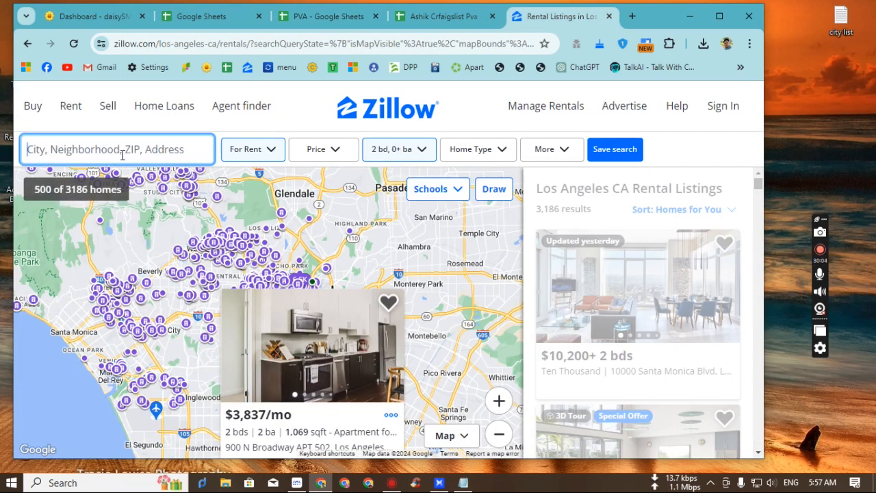
key(ctrl+v)
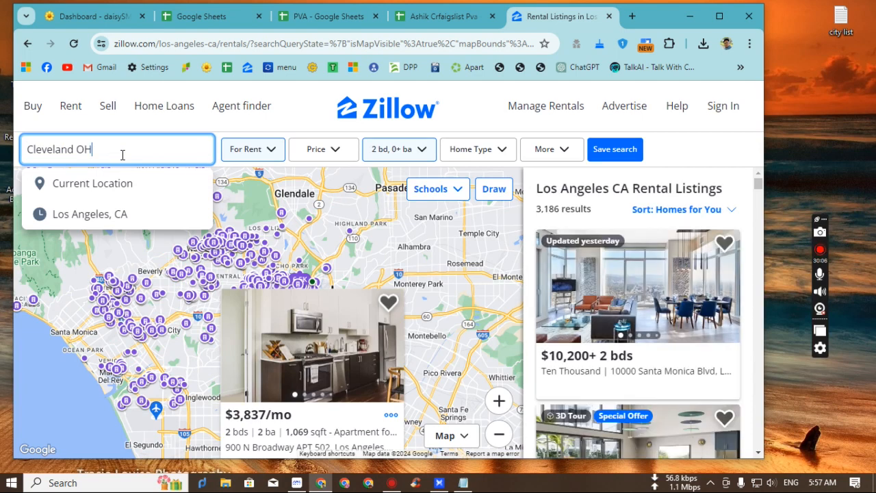
click(123, 155)
click(86, 190)
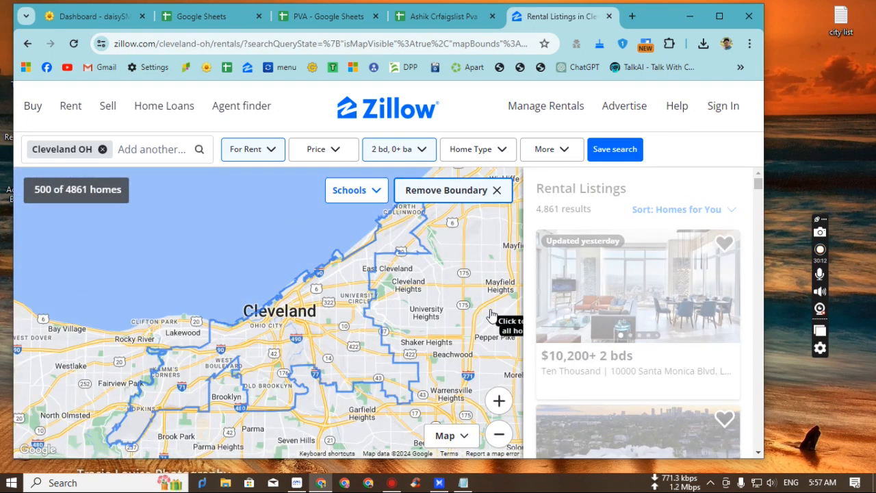
scroll(334, 325, down, 1)
scroll(334, 324, down, 1)
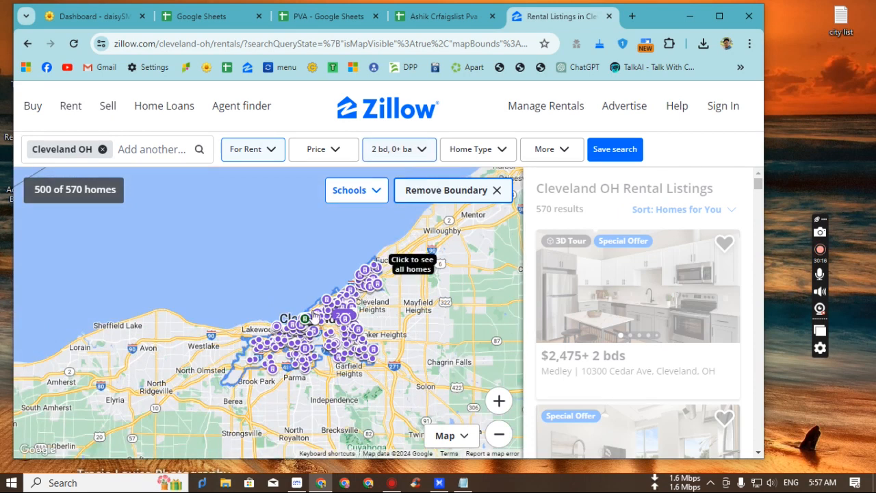
click(326, 342)
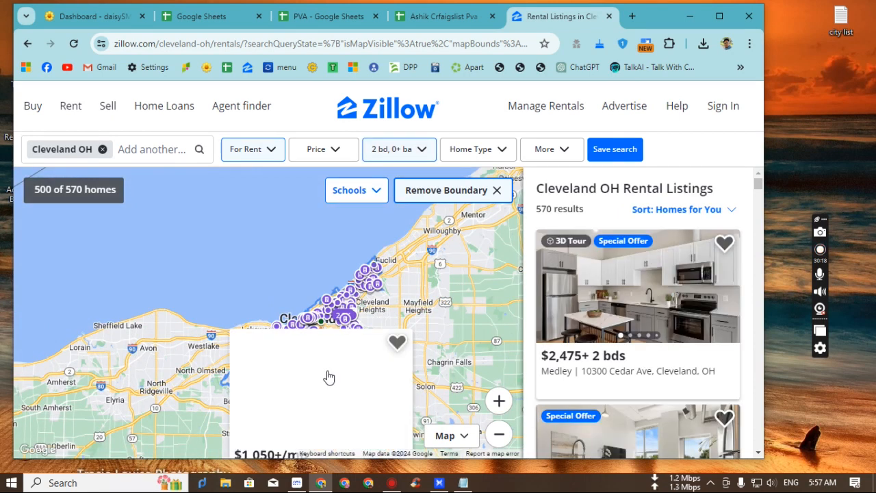
click(328, 377)
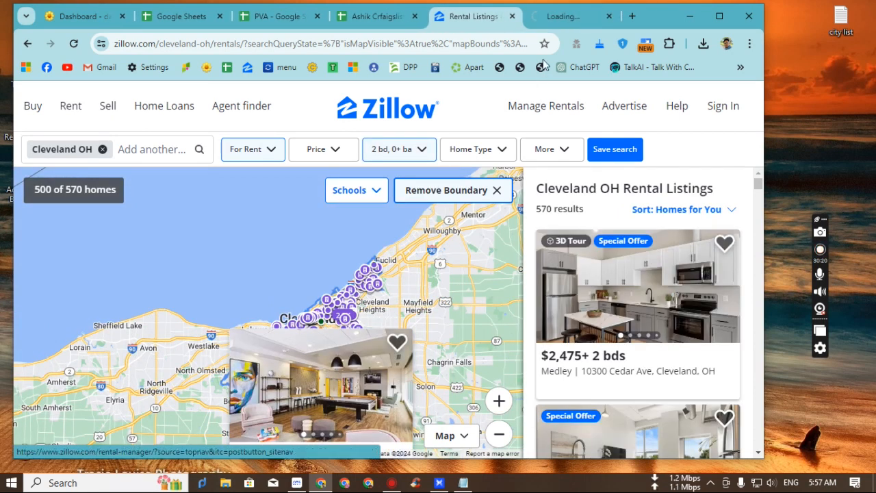
Filter the Cleveland results to 1 bedroom and open another listing in a background tab.
click(424, 162)
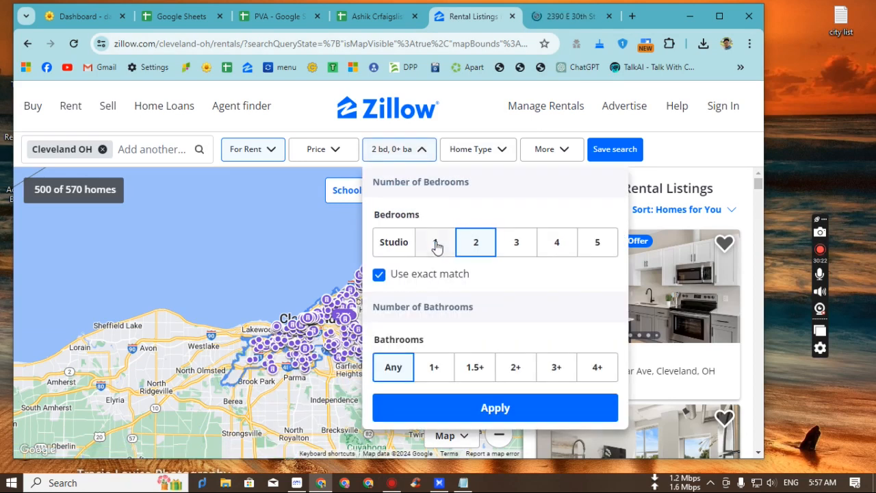
click(436, 242)
click(486, 410)
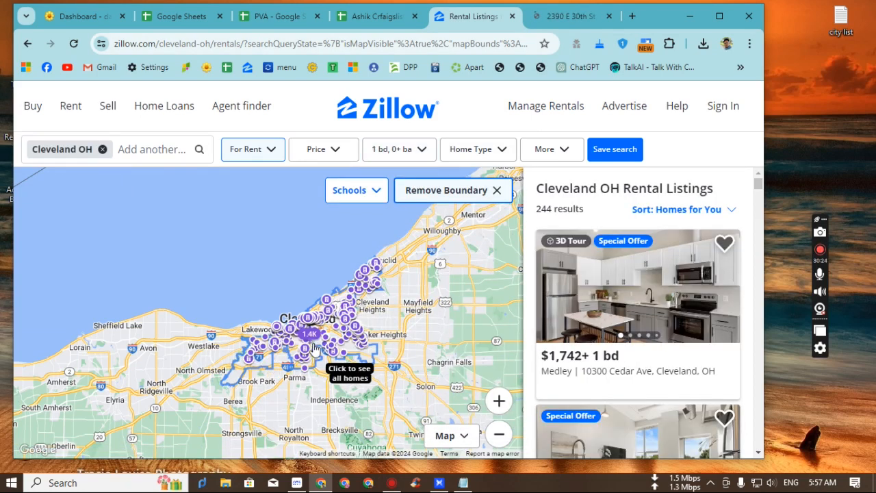
click(284, 339)
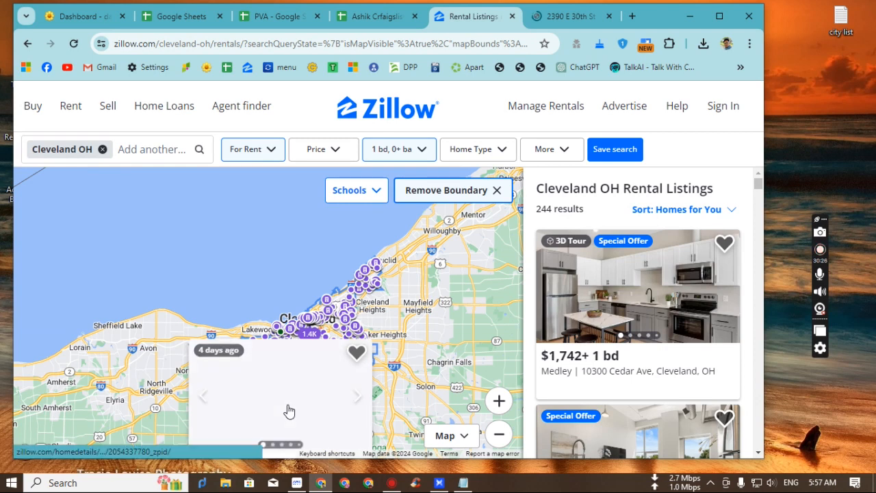
middle_click(288, 411)
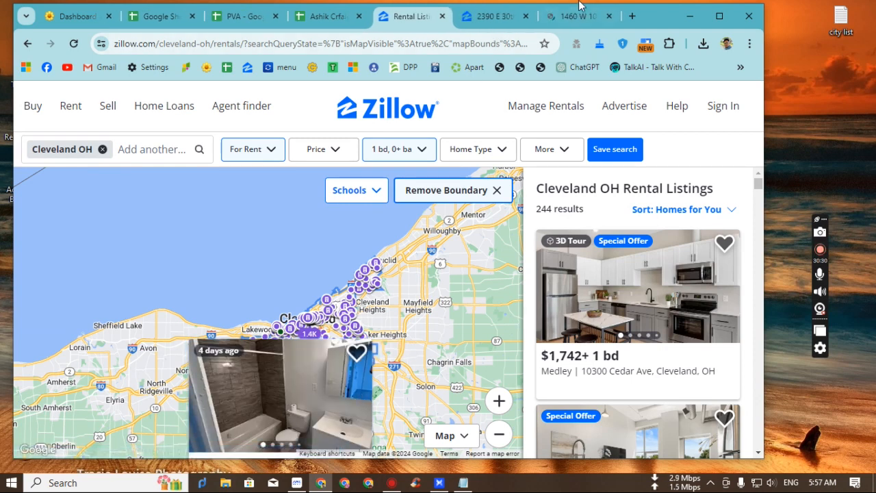
drag(243, 16, 297, 16)
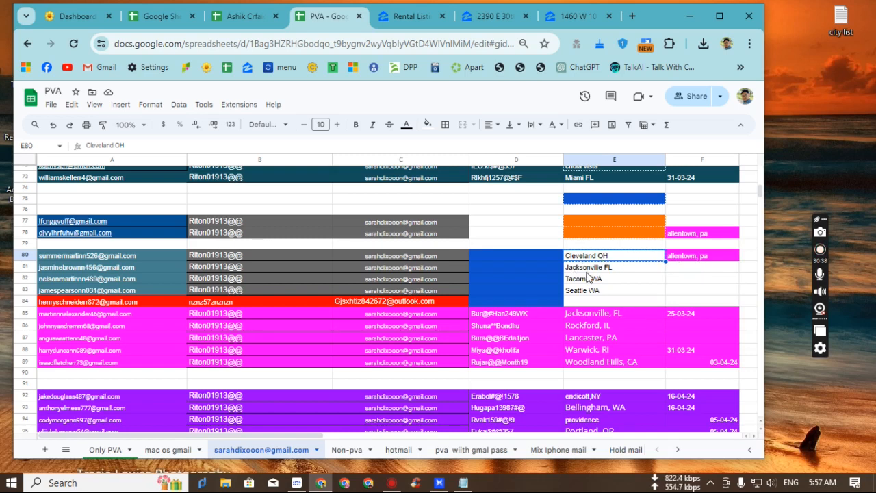
click(685, 257)
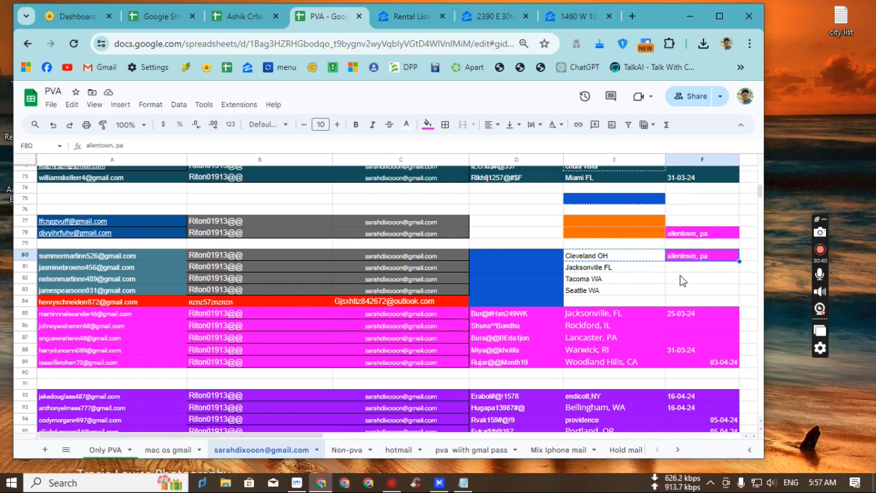
key(Delete)
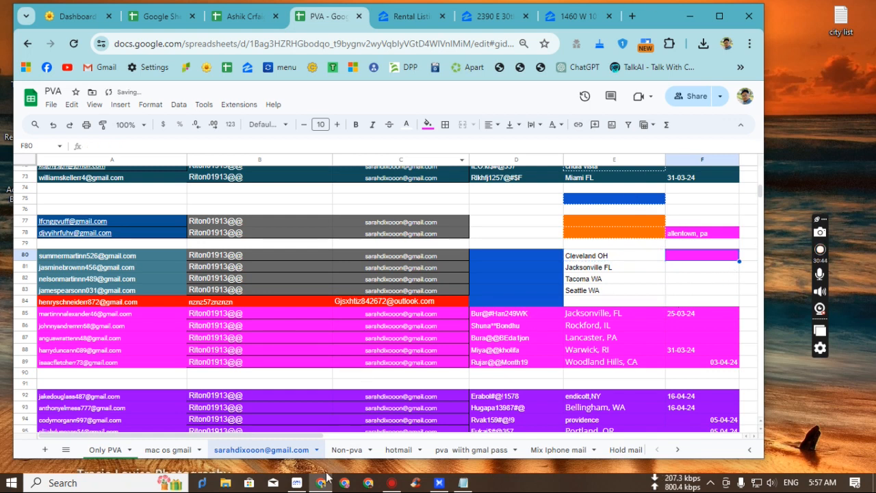
click(296, 482)
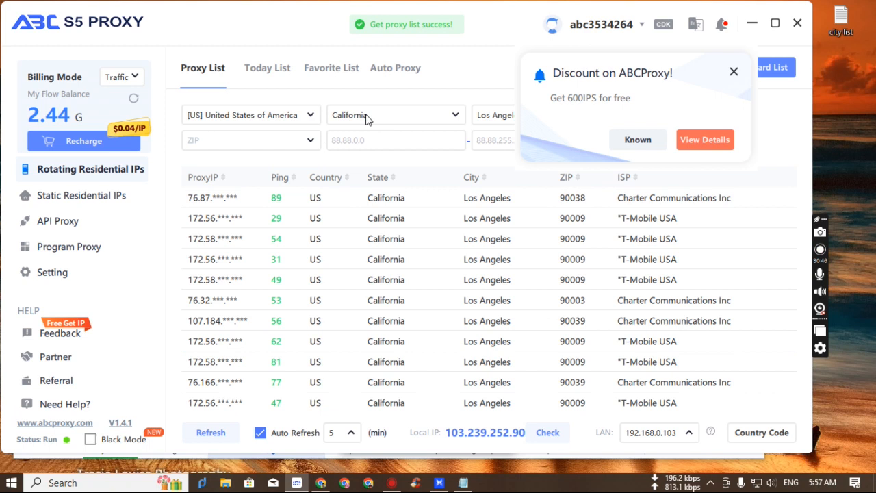
click(320, 483)
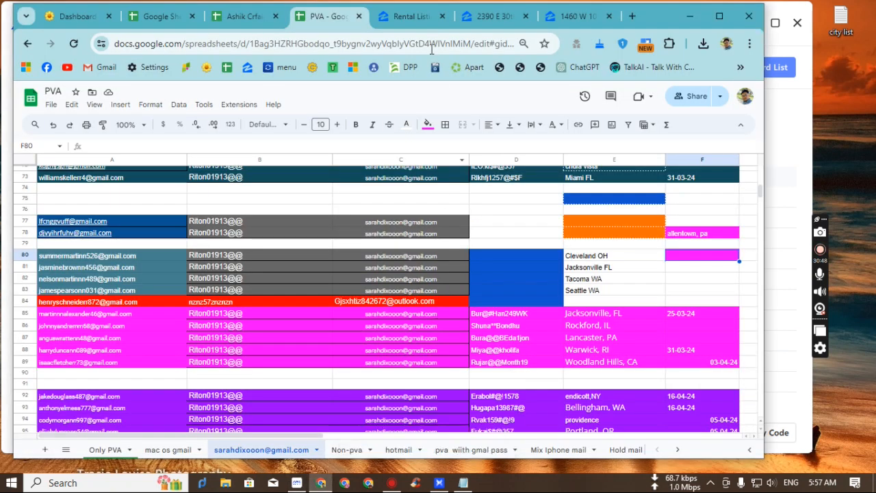
click(487, 18)
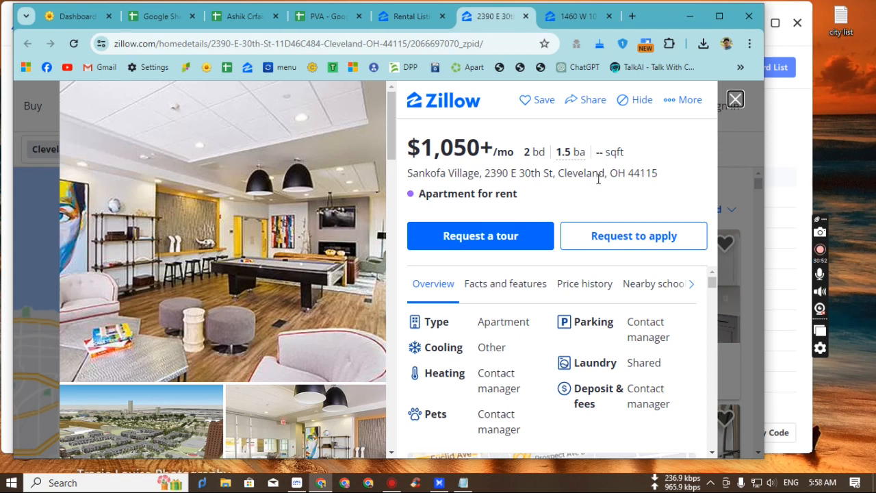
Filter ABC S5 Proxy's residential proxies to state OH and city Cleveland.
click(297, 483)
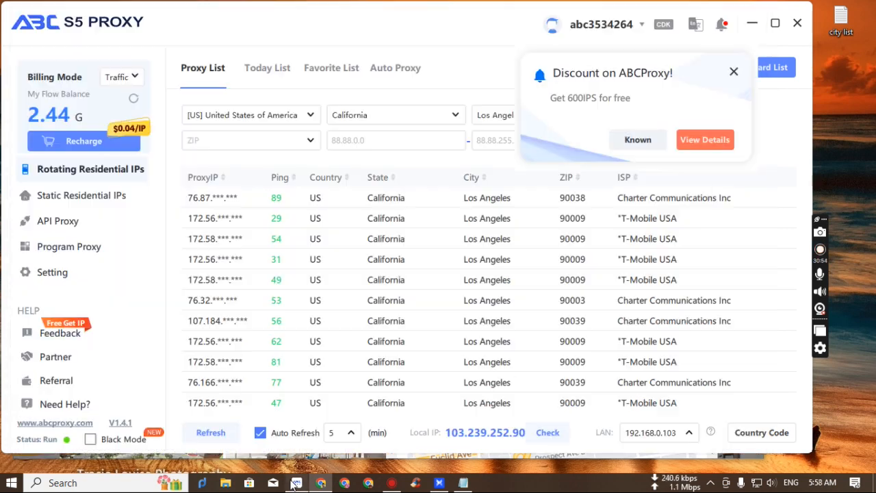
click(418, 118)
key(BackSpace)
key(BackSpace)
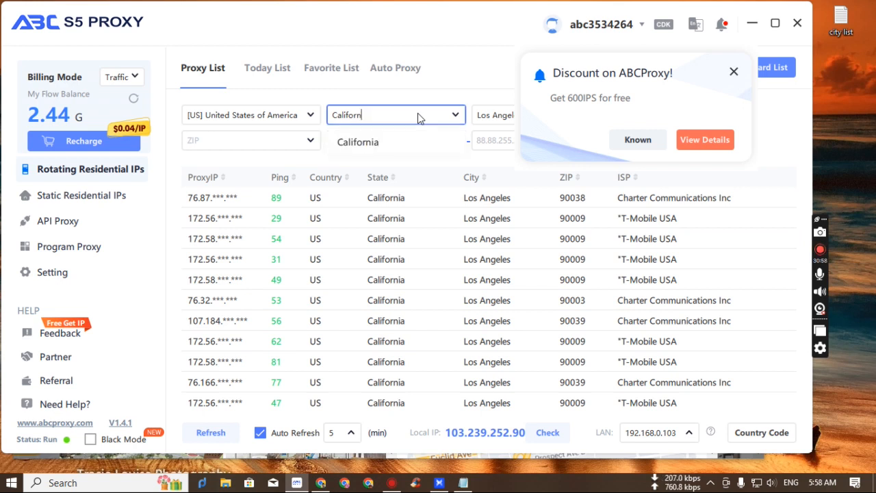
key(BackSpace)
key(BackSpace)
key(BackSpace)
key(BackSpace)
key(BackSpace)
key(BackSpace)
text(OH)
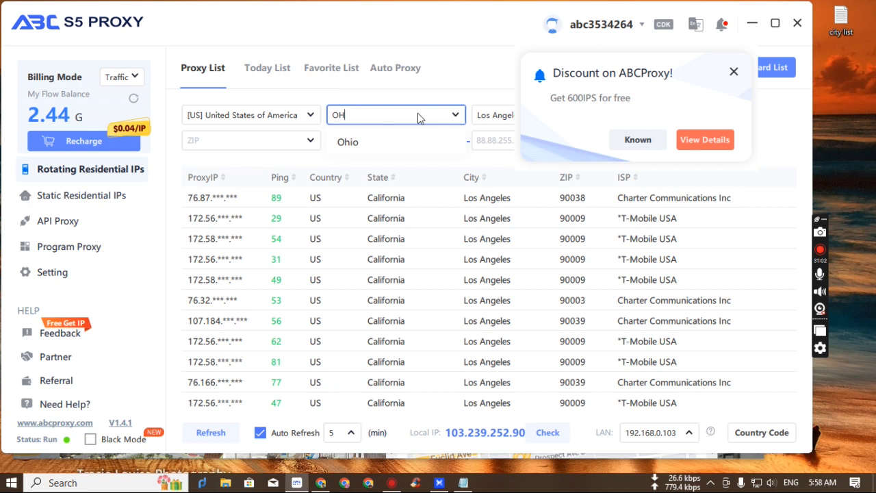
click(390, 143)
click(638, 140)
click(526, 116)
text(Cleveland OH)
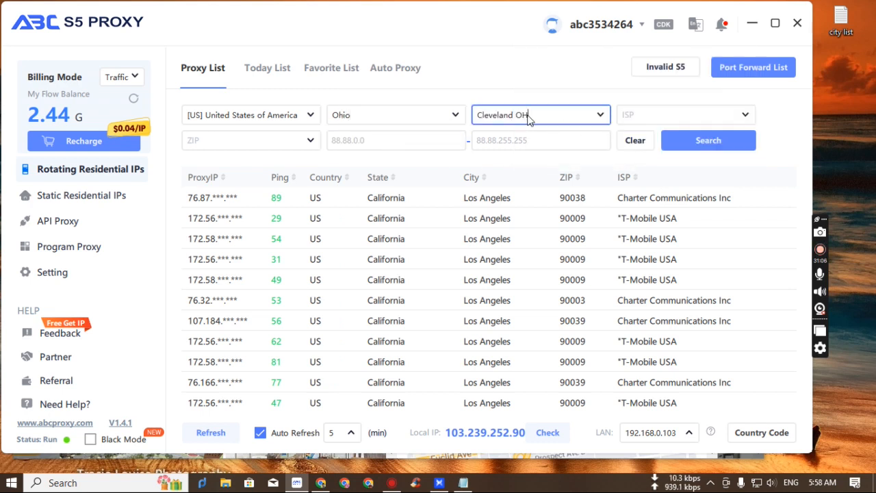
key(BackSpace)
key(BackSpace)
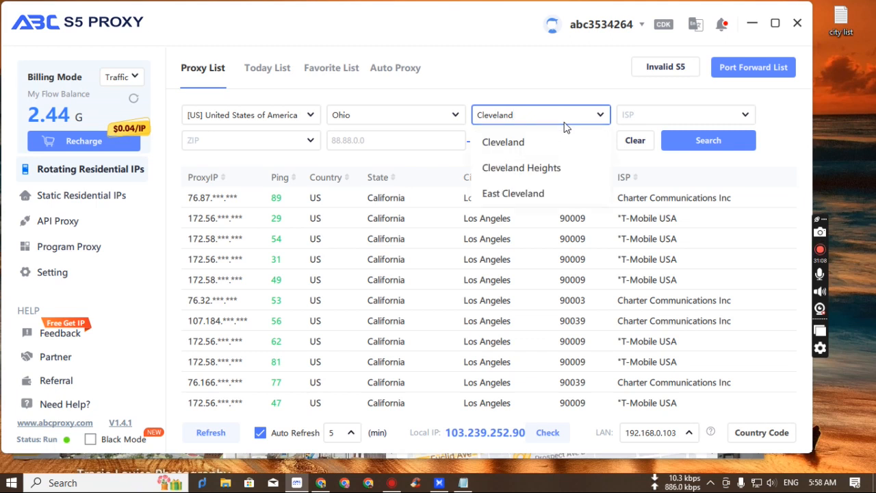
click(545, 149)
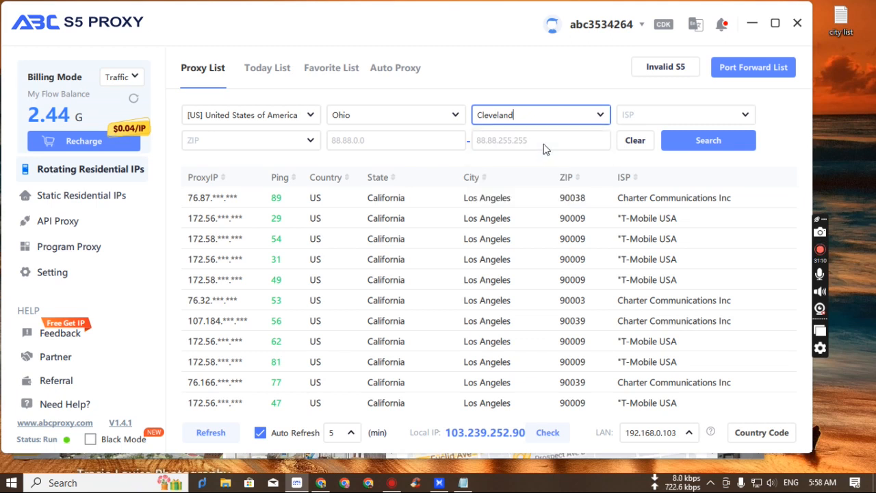
click(705, 148)
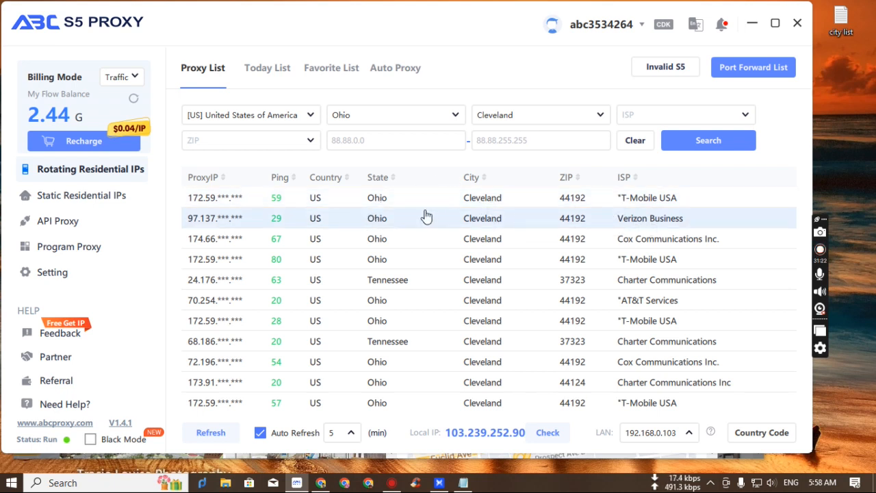
Forward a Cleveland, Ohio proxy to port 40000.
right_click(381, 226)
mouse_move(418, 254)
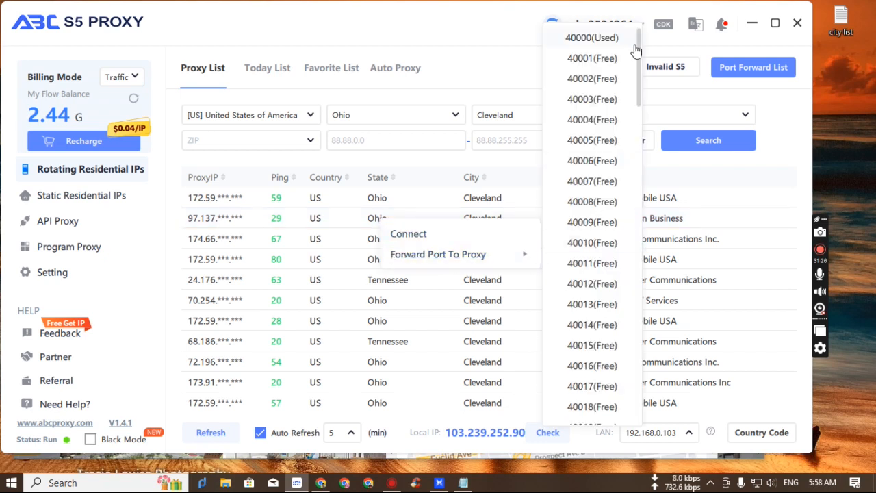
click(576, 38)
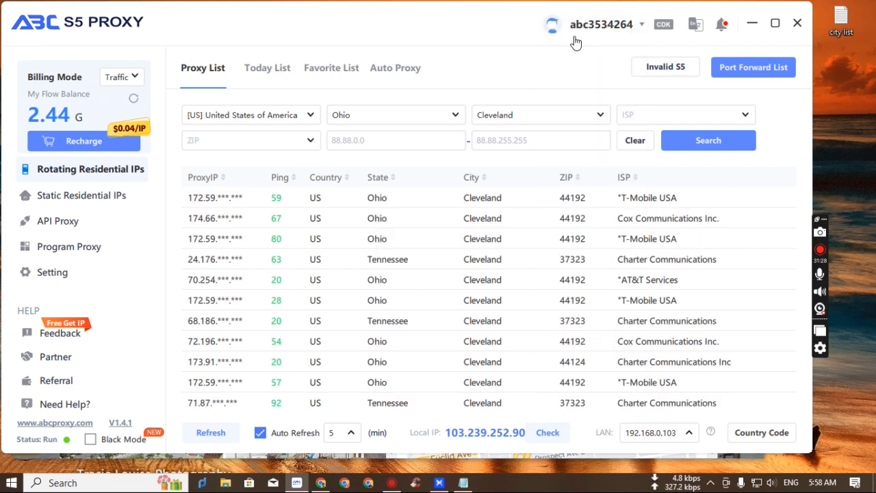
mouse_move(441, 485)
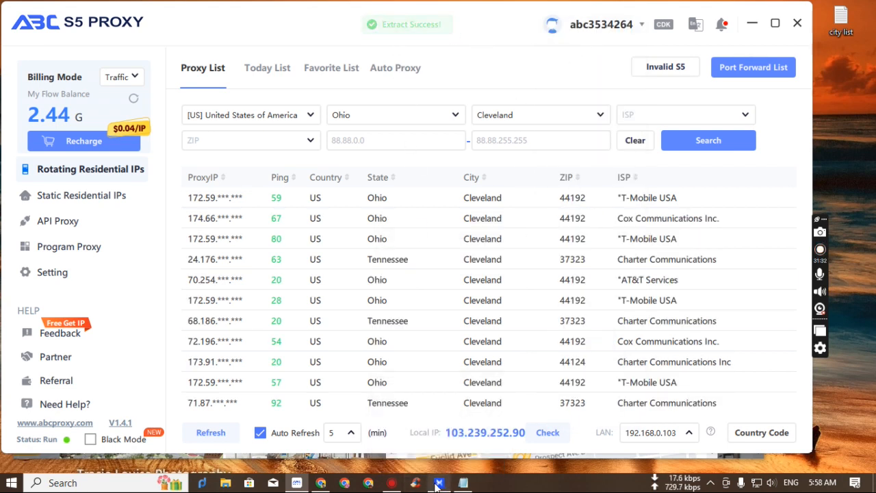
click(438, 484)
click(145, 100)
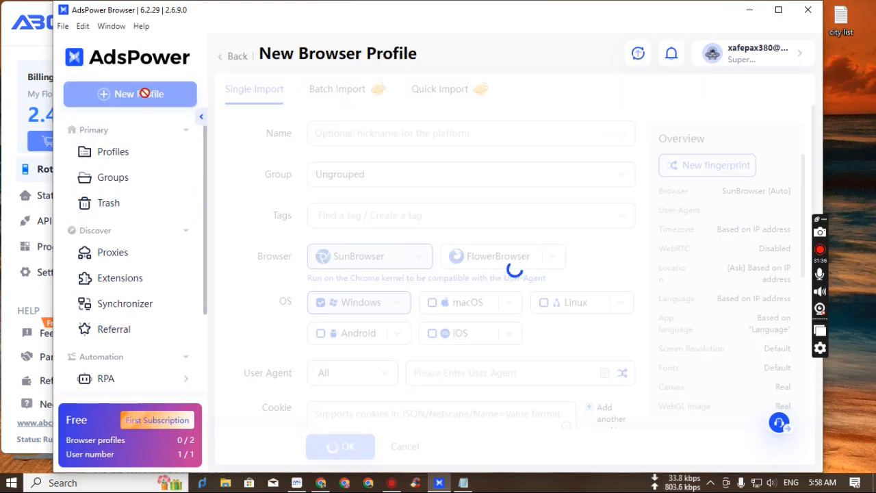
Name the new profile WIN and choose the Chrome 123 browser kernel.
click(377, 134)
text(WIN)
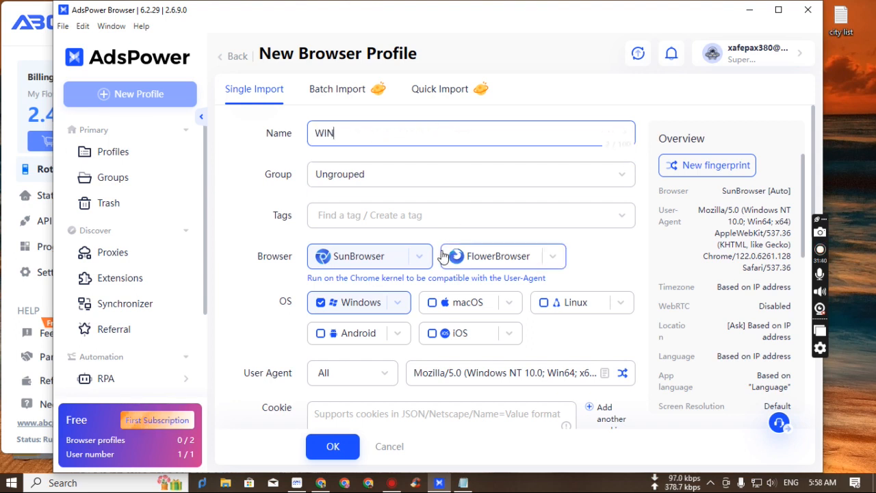
click(422, 258)
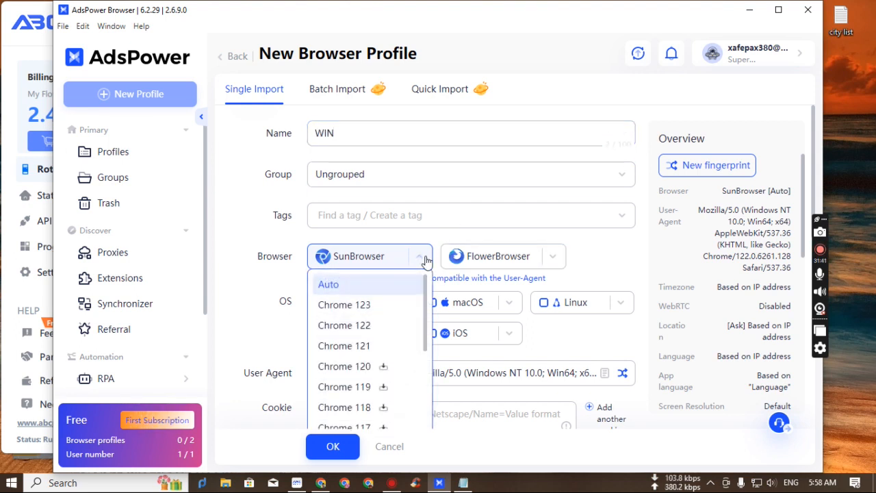
click(350, 312)
scroll(356, 329, down, 5)
scroll(426, 351, down, 2)
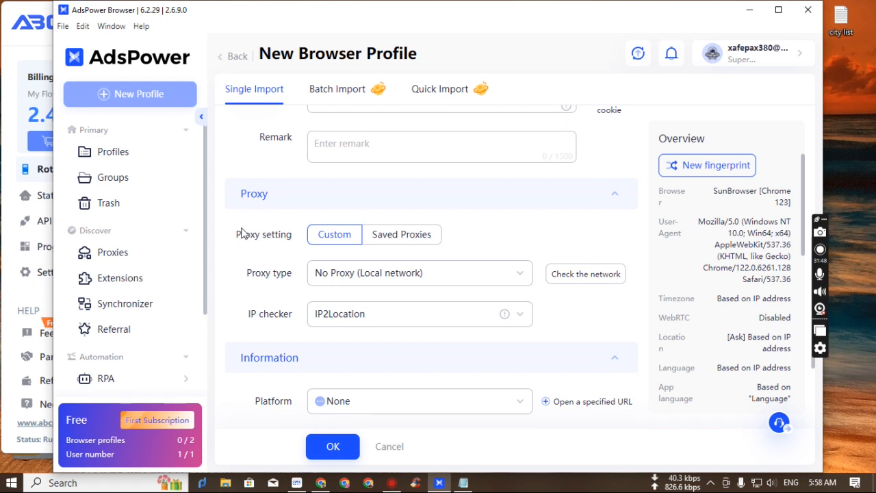
Set a Socks5 proxy at 192.168.0.103:40000, pass the proxy check, and save the profile.
click(444, 275)
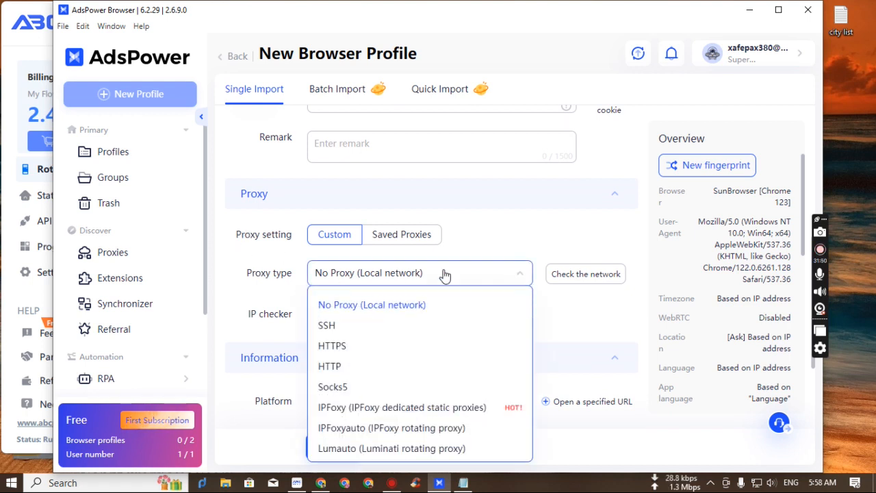
click(346, 387)
click(365, 357)
text(192.168.0.103)
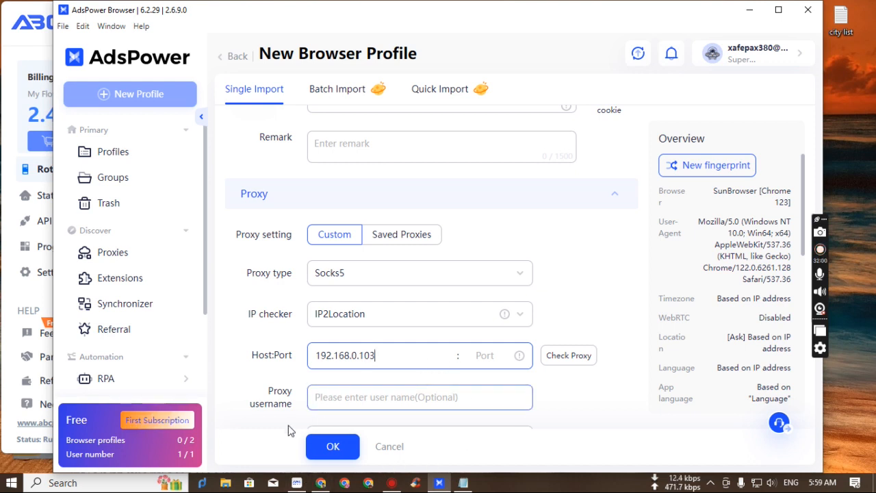
click(297, 483)
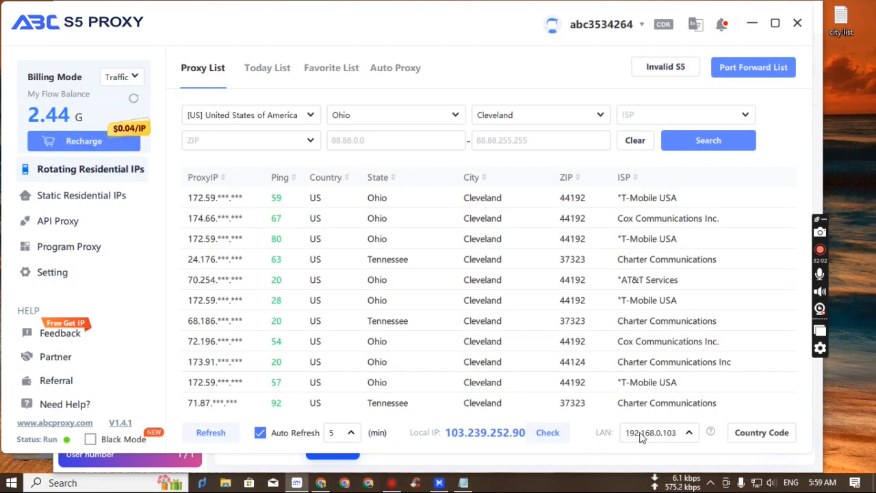
click(439, 483)
click(489, 357)
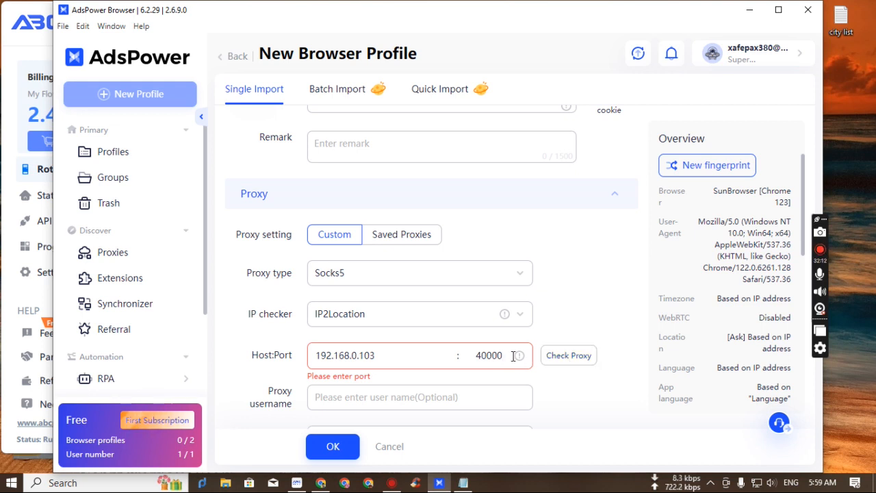
click(566, 357)
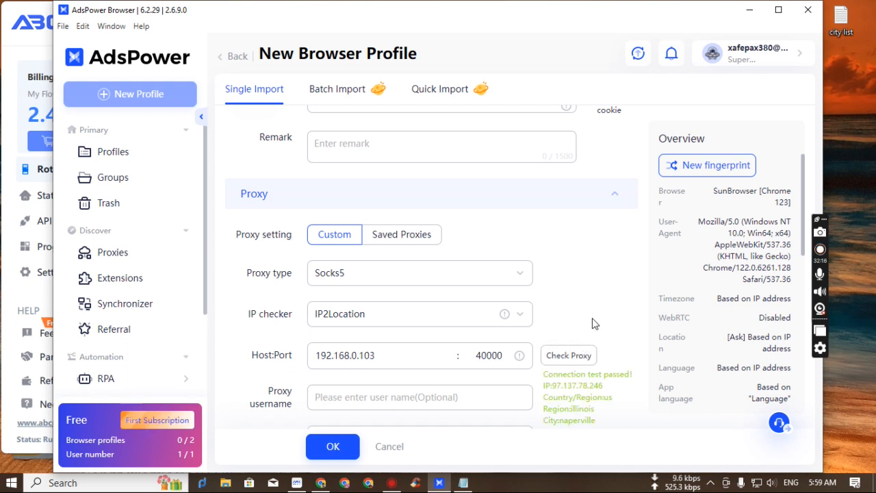
scroll(595, 324, down, 1)
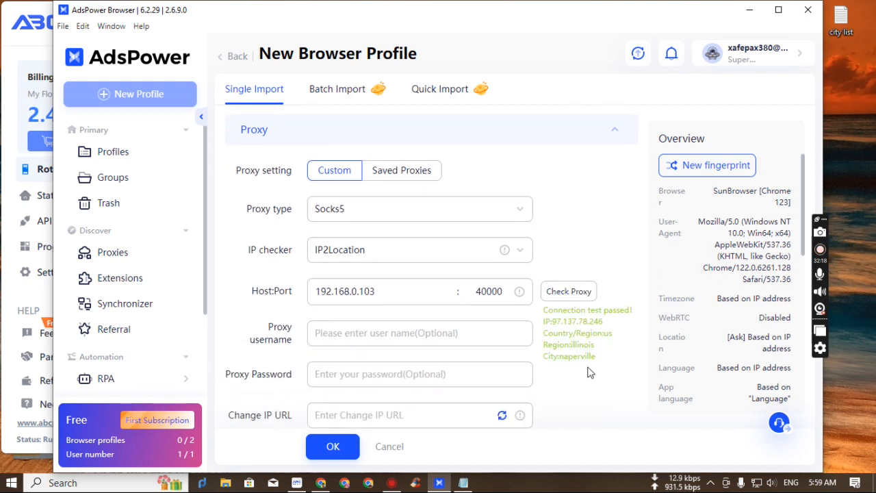
click(332, 446)
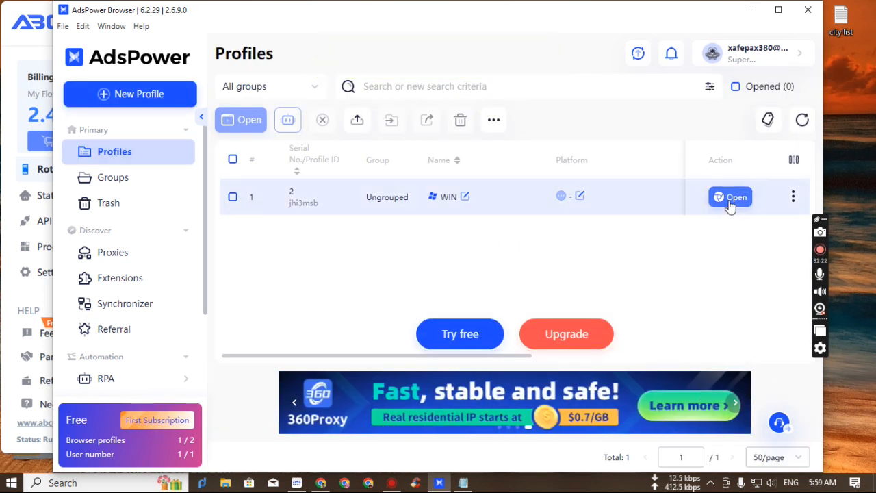
Launch the WIN profile's browser and select cell A80 in the PVA spreadsheet.
click(731, 205)
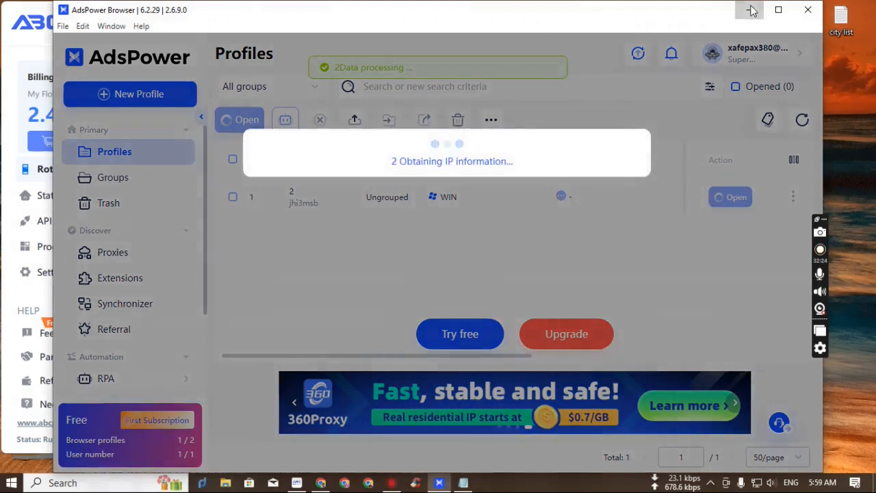
click(751, 10)
click(726, 20)
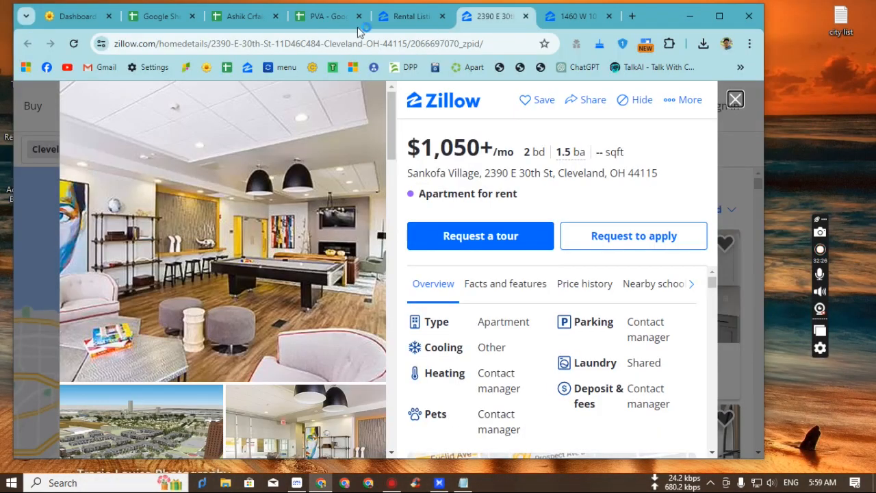
click(342, 19)
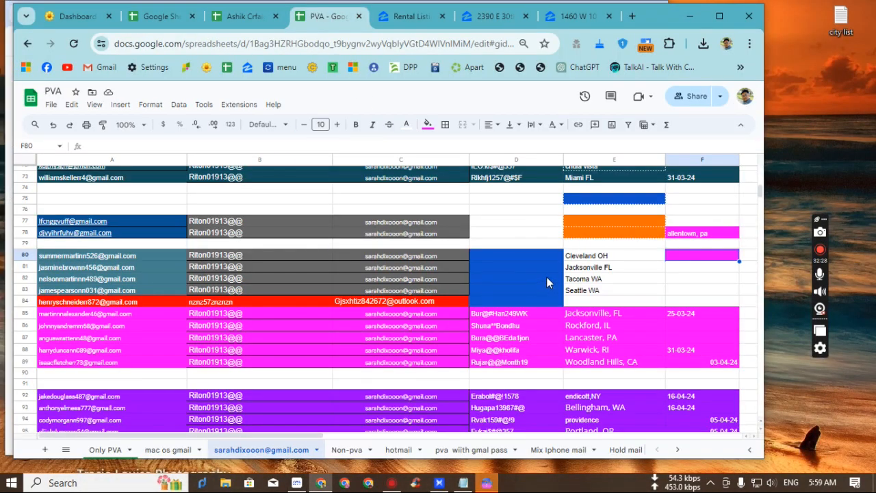
click(151, 254)
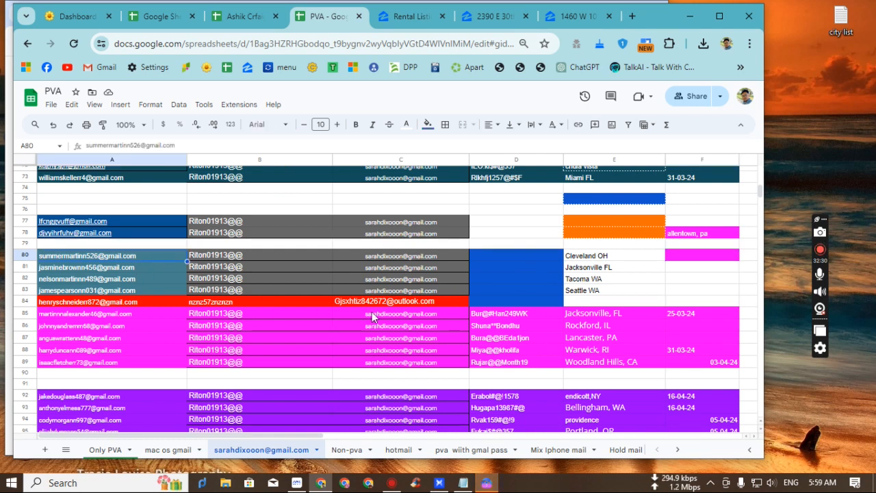
mouse_move(372, 315)
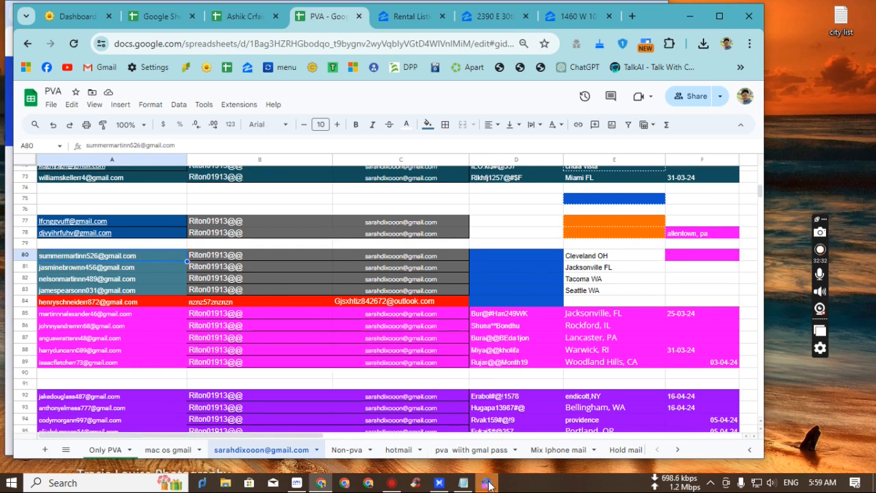
In the WIN browser, swap the IP tab for a new tab and bring up Clear browsing data.
click(487, 483)
drag(315, 20, 458, 48)
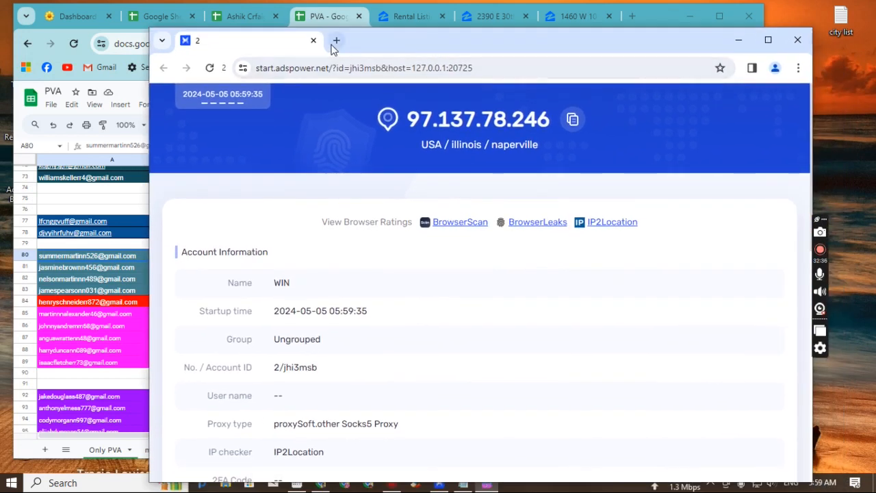
click(336, 41)
click(314, 41)
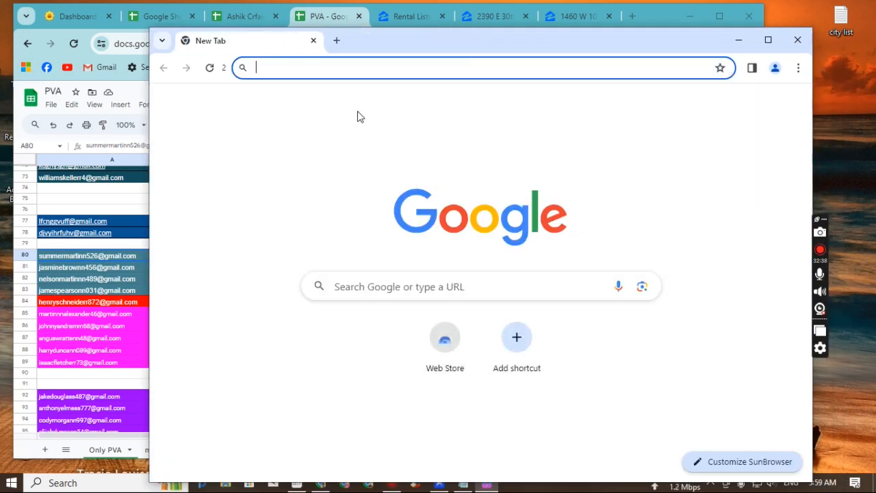
key(ctrl+shift+Delete)
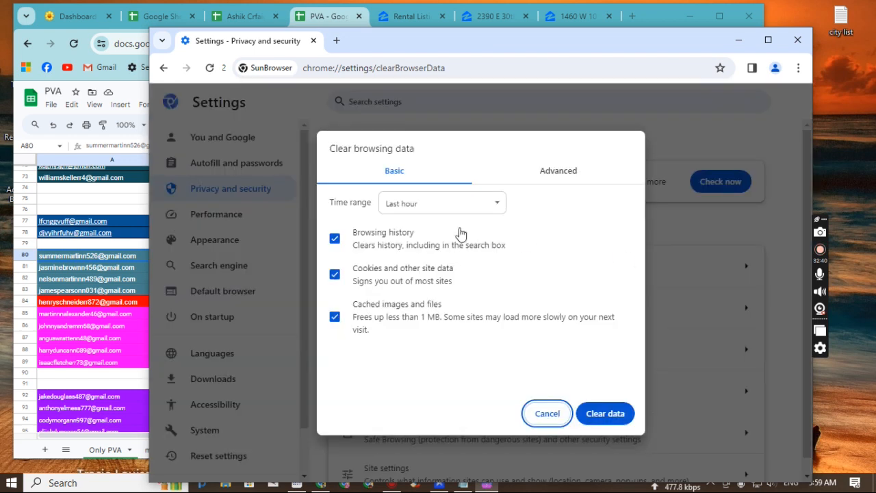
Clear the basic browsing data with the time range set to All time.
click(457, 204)
click(454, 267)
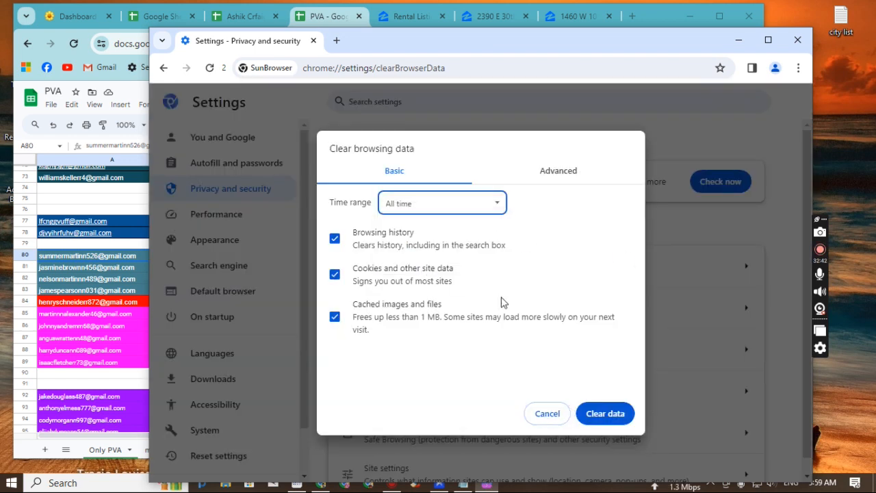
click(606, 408)
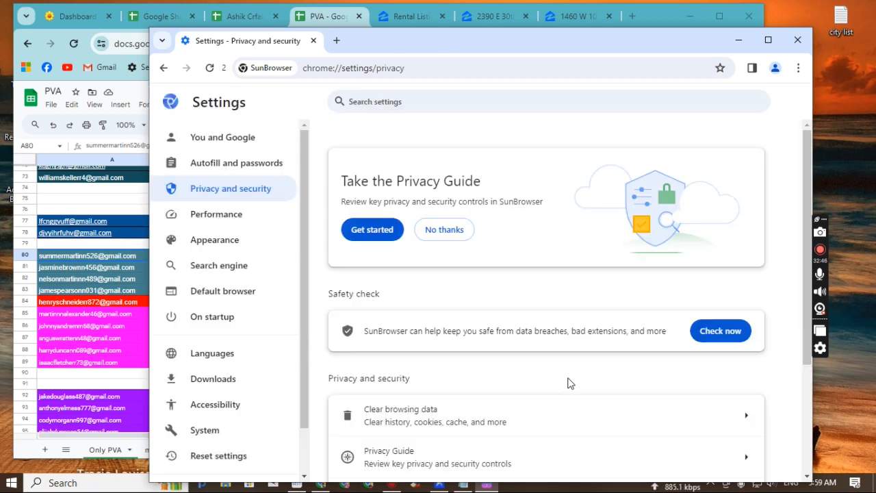
Clear all-time Advanced data, including passwords, autofill form data, site settings and hosted app data.
key(ctrl+shift+Delete)
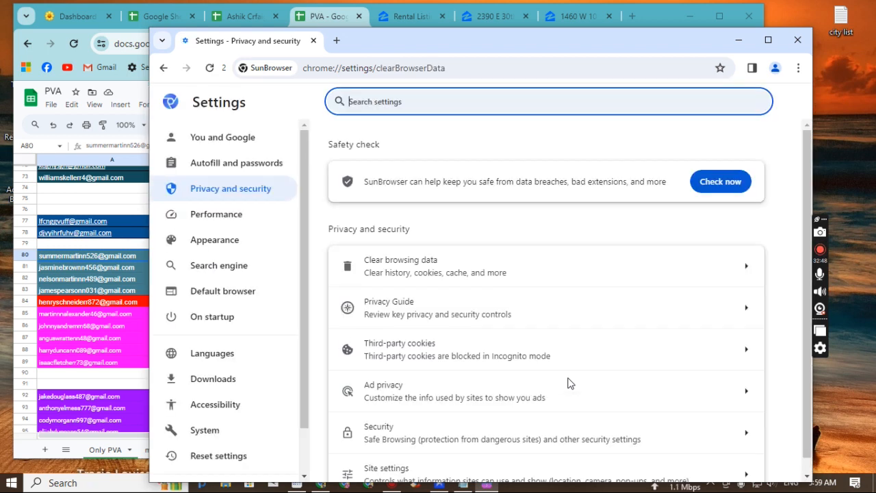
click(558, 172)
click(463, 210)
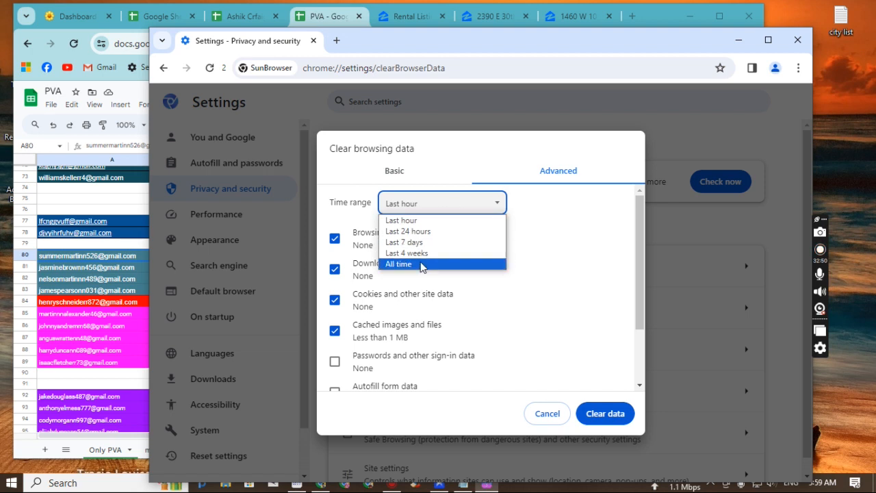
click(450, 262)
scroll(411, 315, down, 2)
click(334, 283)
click(335, 314)
click(334, 345)
click(334, 376)
click(587, 415)
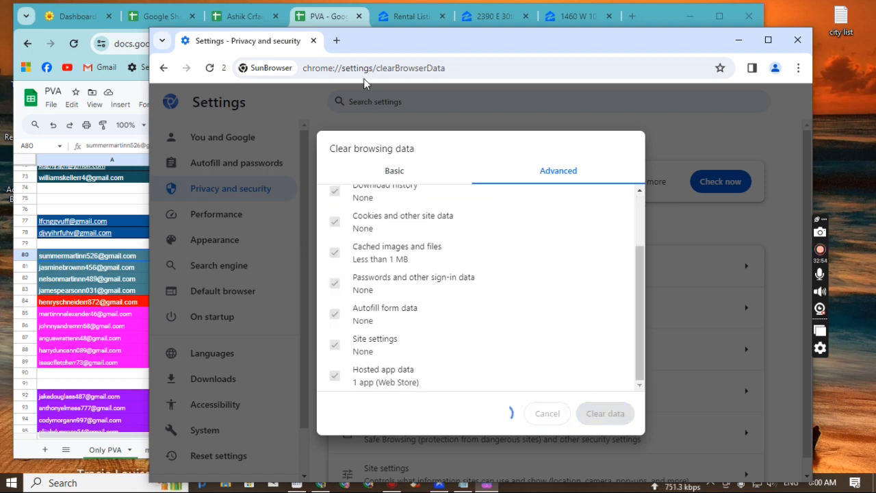
Close the settings tab and load CL.COM in a new tab.
click(336, 40)
click(315, 40)
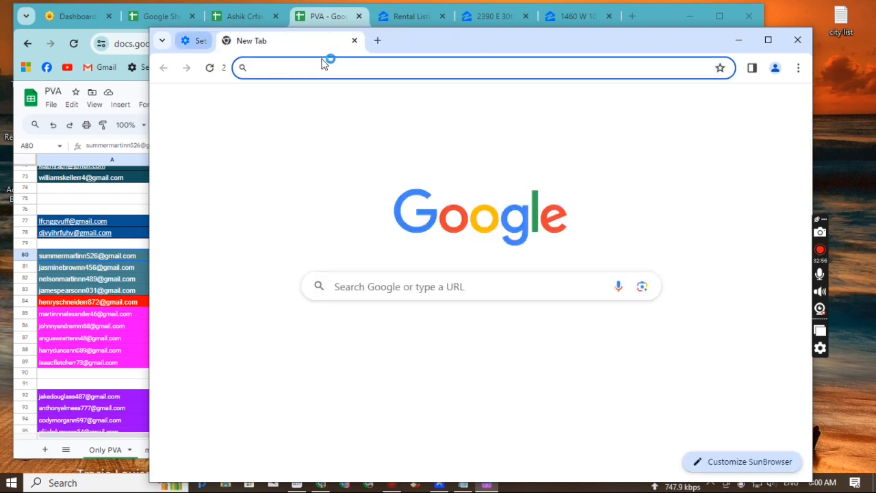
text(CL.COM)
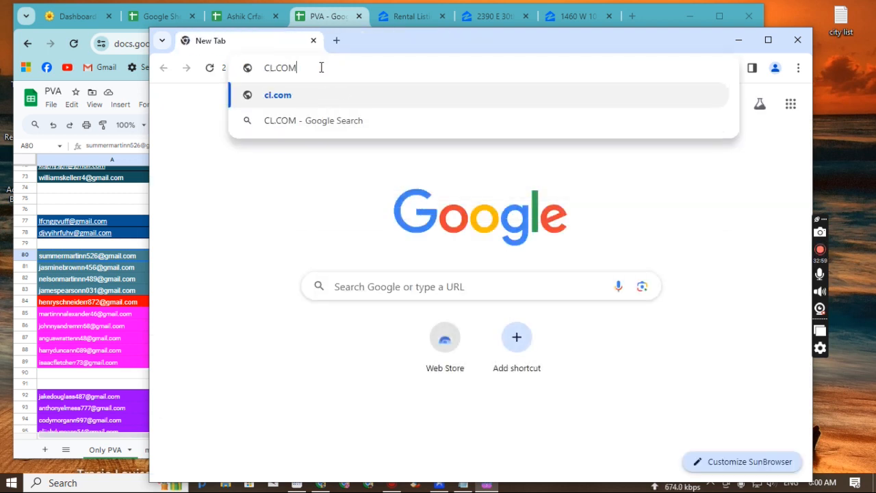
key(Return)
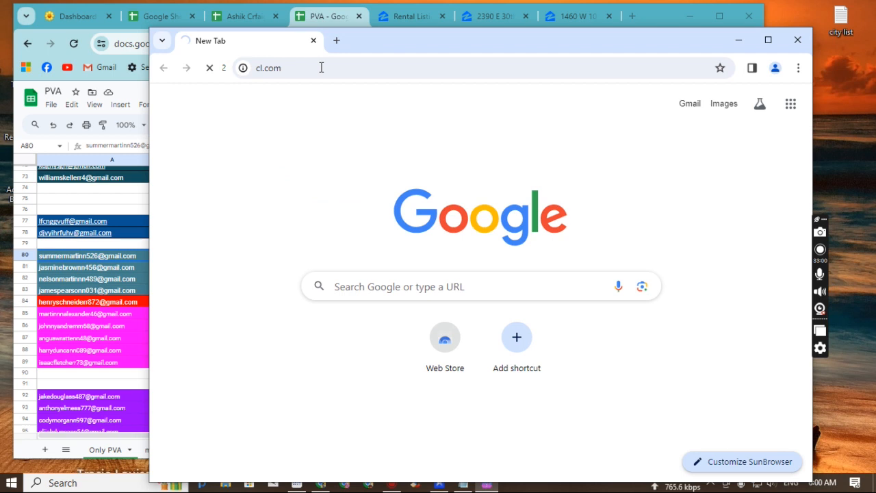
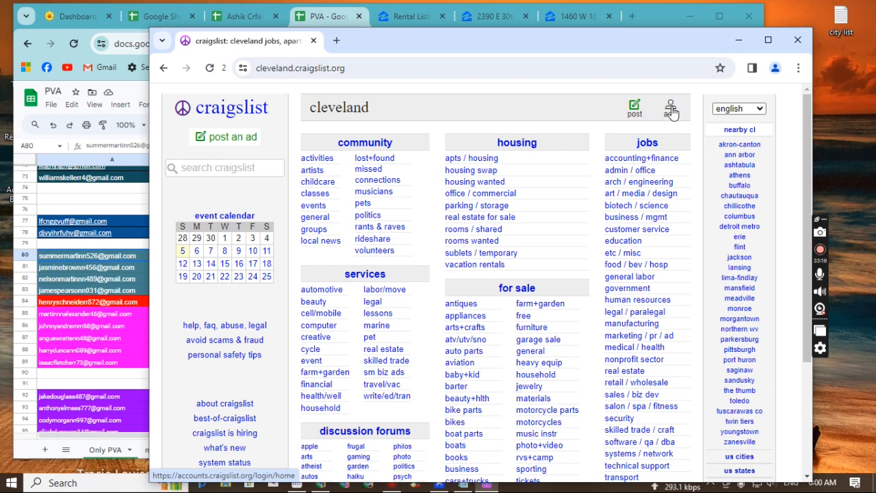
Create a Craigslist account with the email copied from sheet cell A80, reaching the activation-sent page.
click(649, 361)
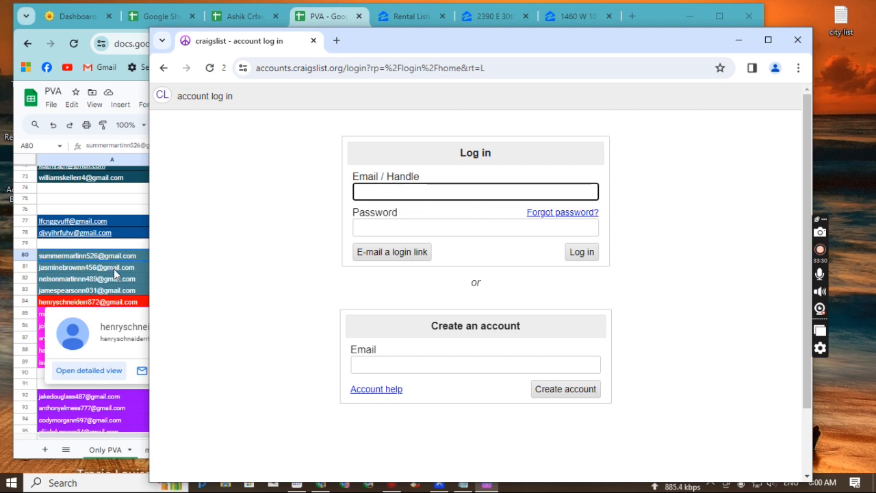
click(132, 258)
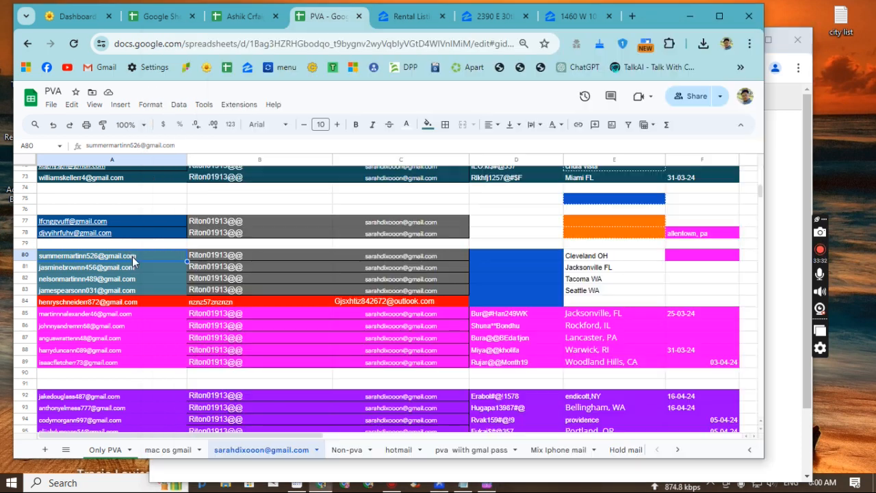
mouse_move(146, 258)
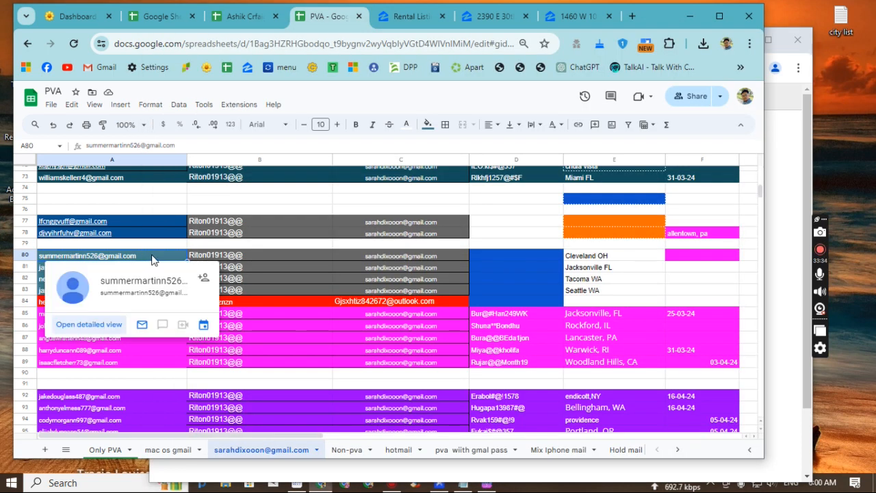
key(alt+Tab)
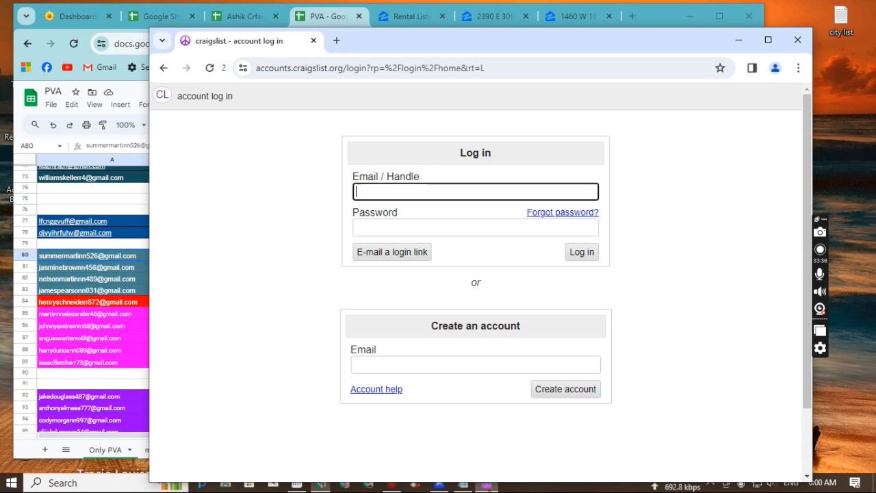
click(425, 366)
key(ctrl+v)
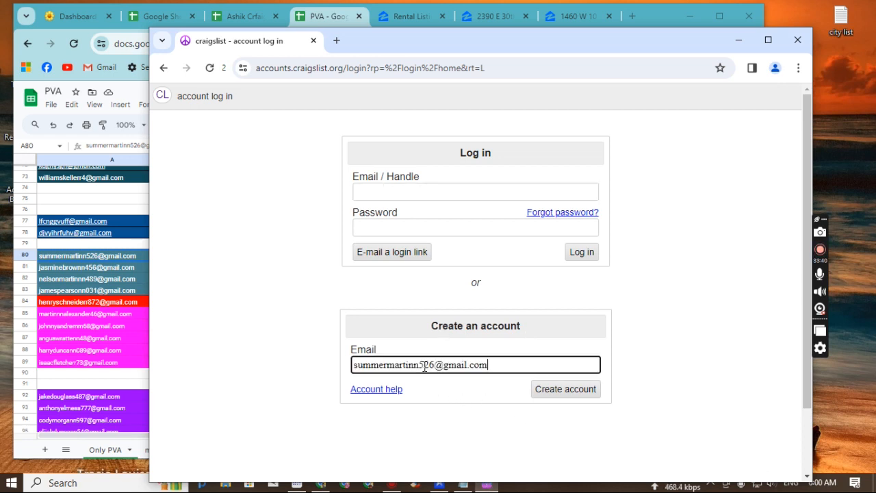
click(533, 389)
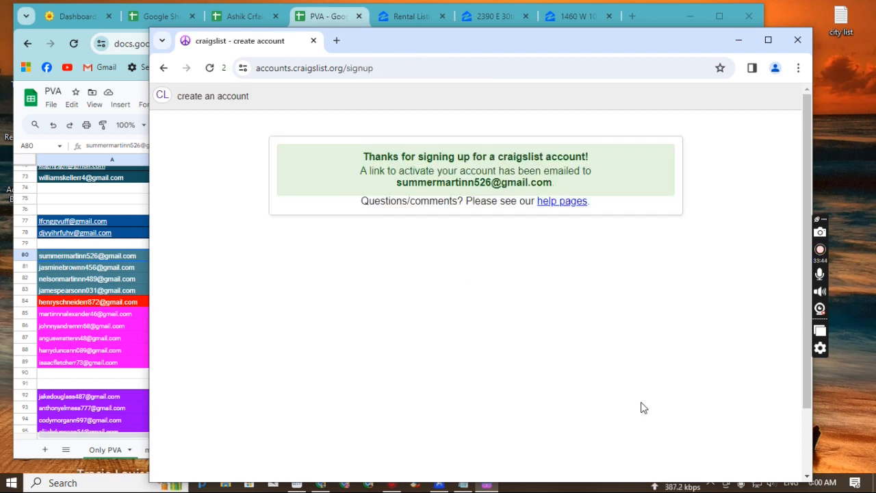
click(344, 485)
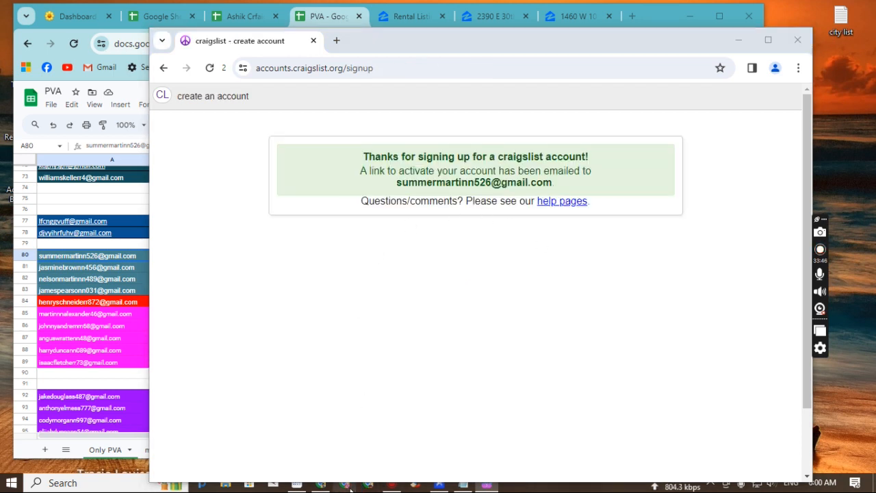
Open Gmail's 'Craiglist posting link' label and reload it to look for the activation email.
click(67, 73)
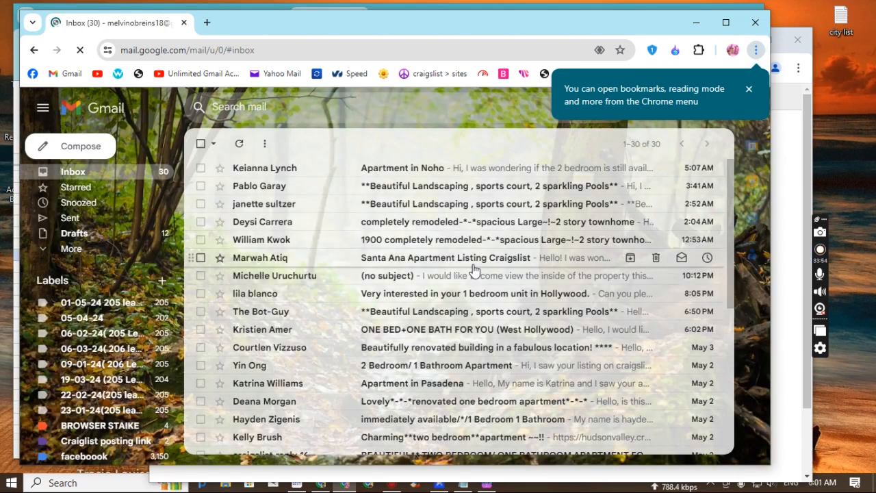
scroll(140, 288, down, 2)
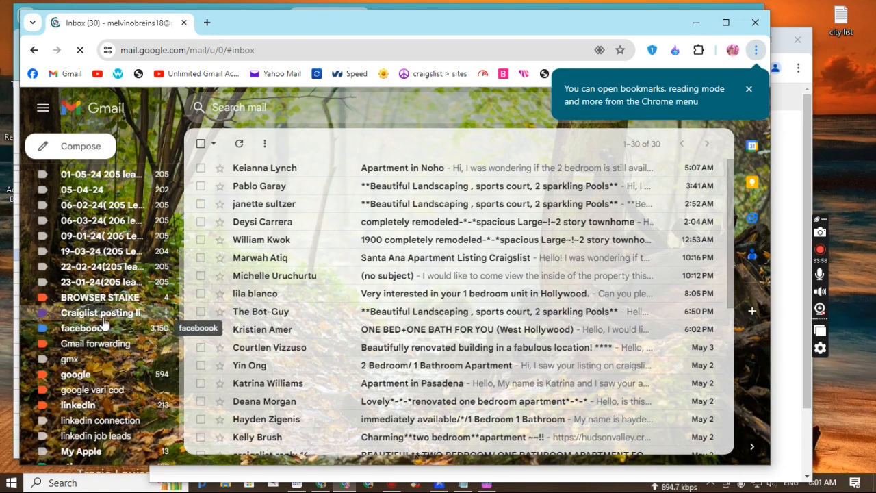
click(103, 317)
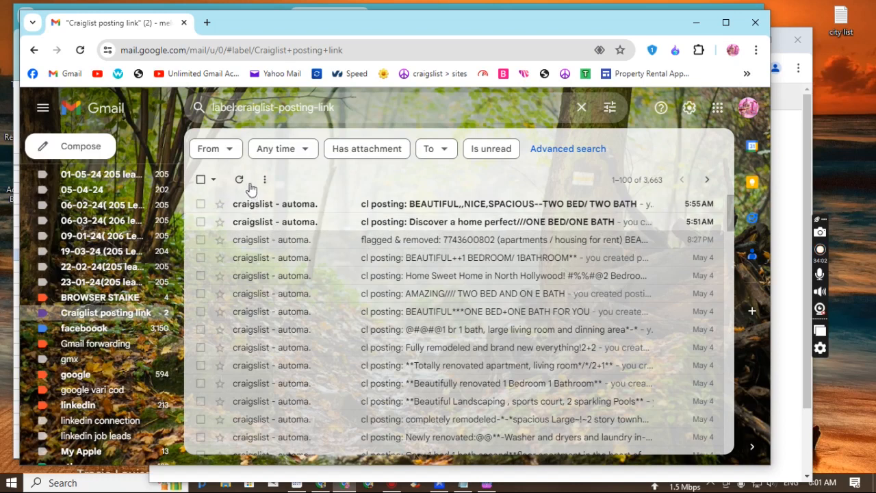
click(240, 180)
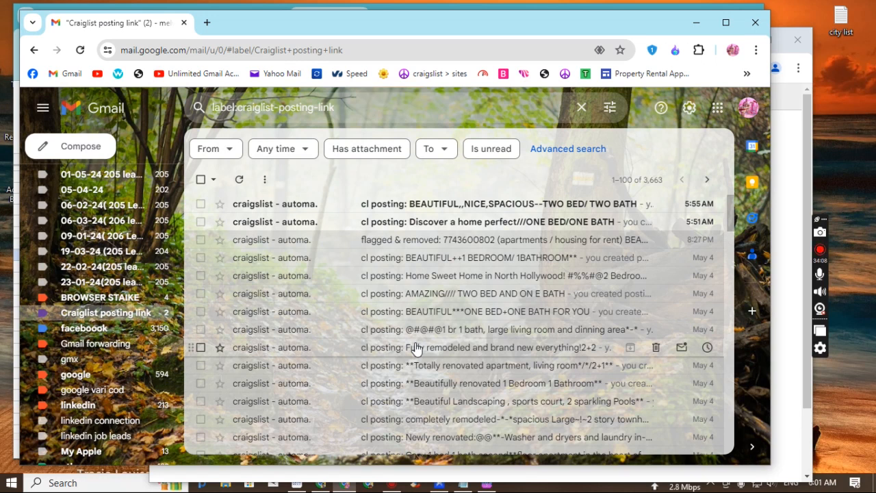
click(79, 51)
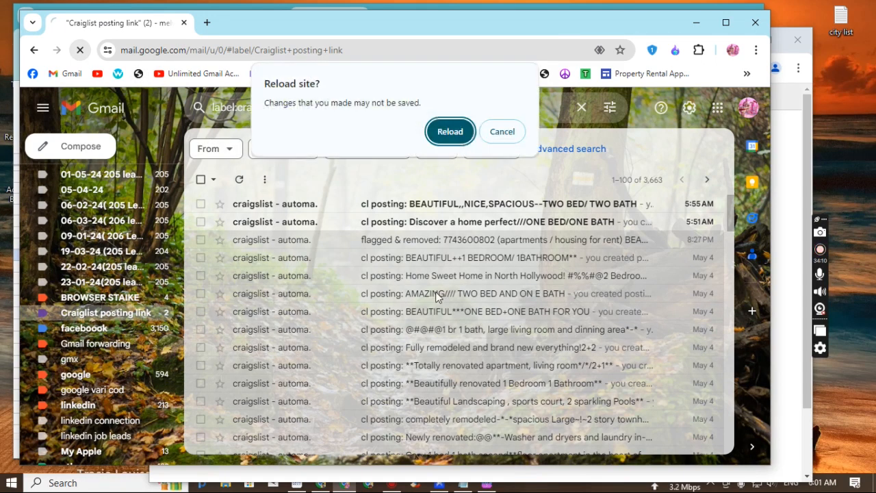
click(451, 133)
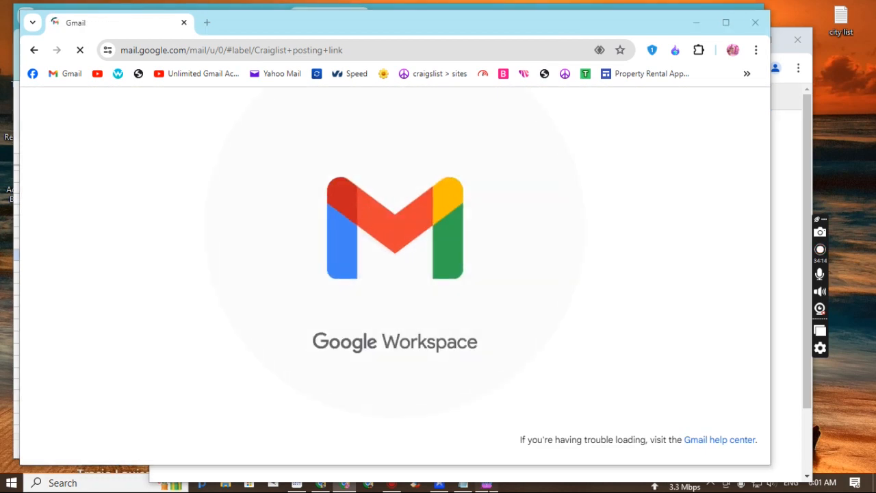
key(alt+Tab)
click(117, 34)
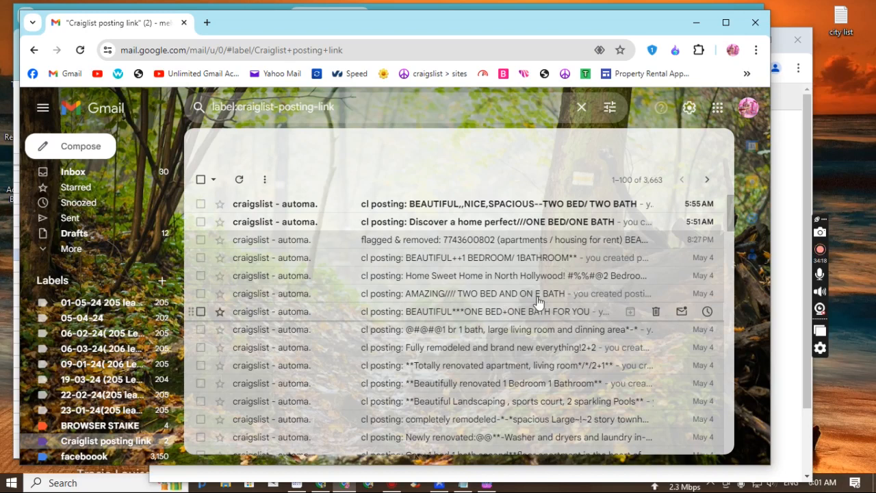
click(322, 480)
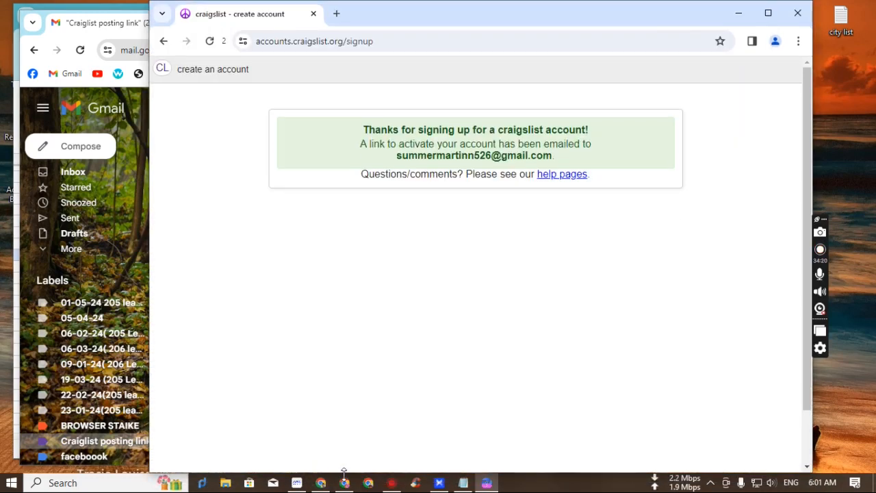
Switch to the tracking sheet and select the email and password in row 80.
click(344, 482)
click(318, 483)
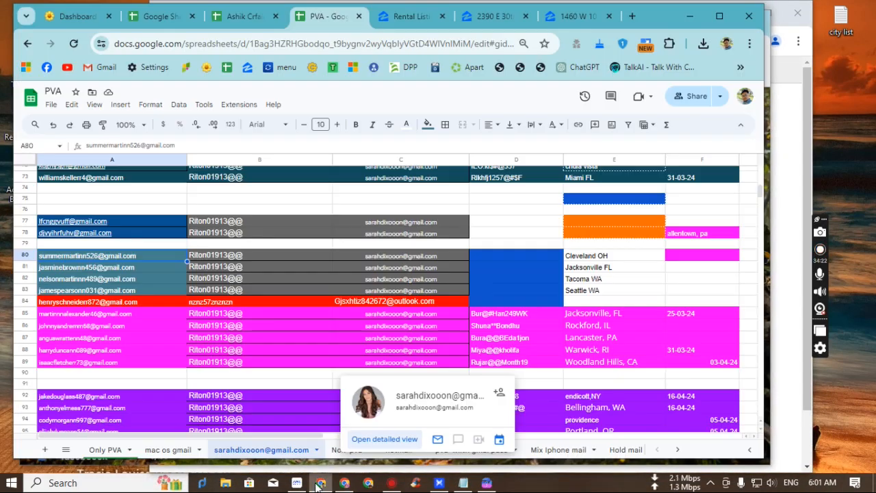
click(375, 256)
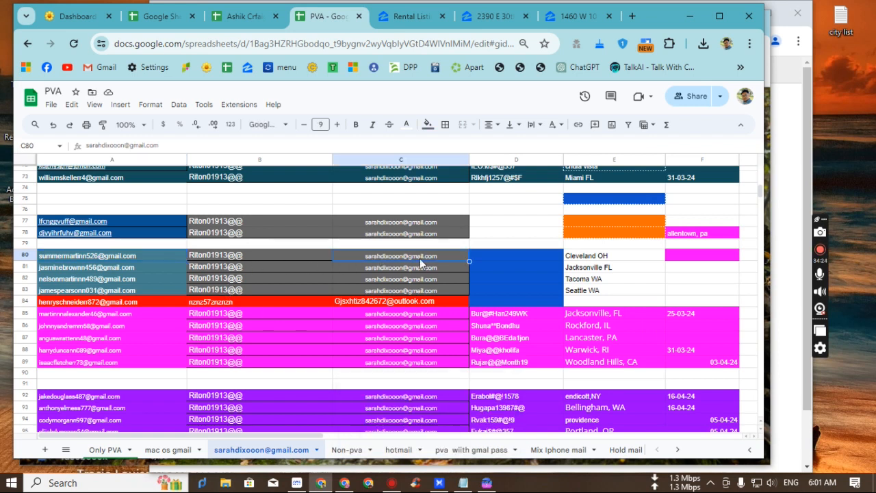
drag(145, 258, 207, 259)
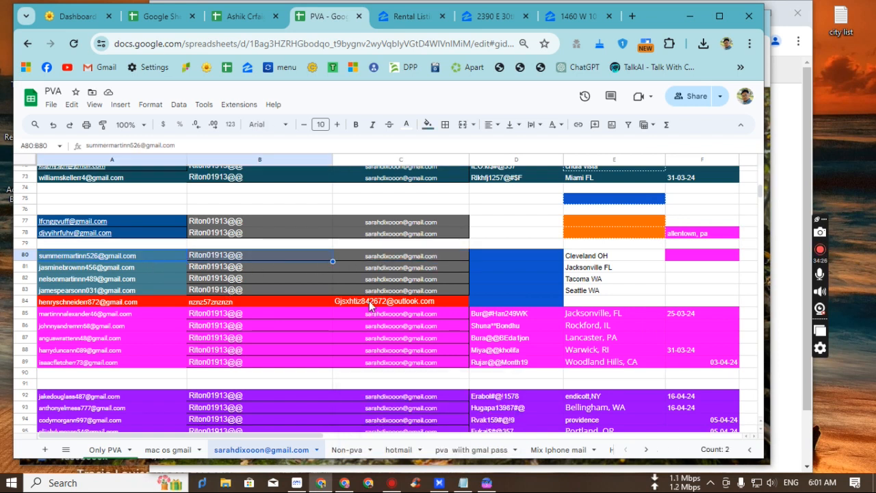
mouse_move(370, 306)
click(727, 43)
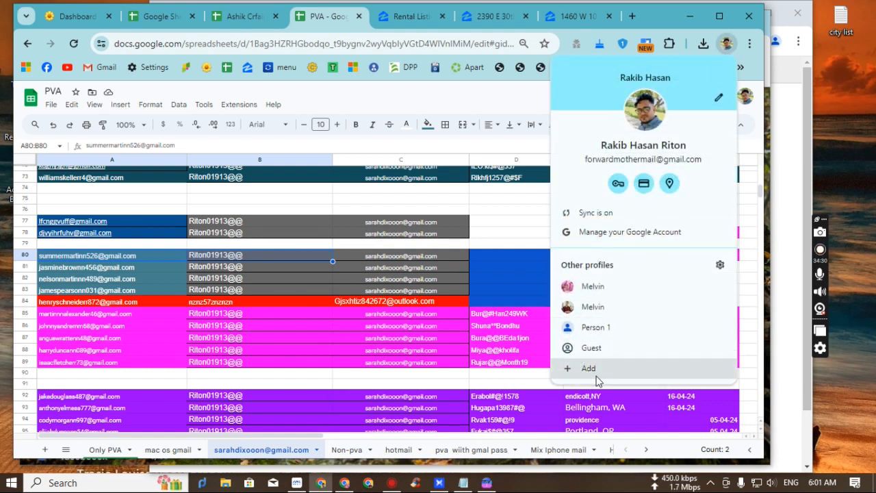
click(281, 256)
Paste the row 80–83 emails into the PVA file's sharing settings, then discard them unshared.
drag(156, 256, 155, 290)
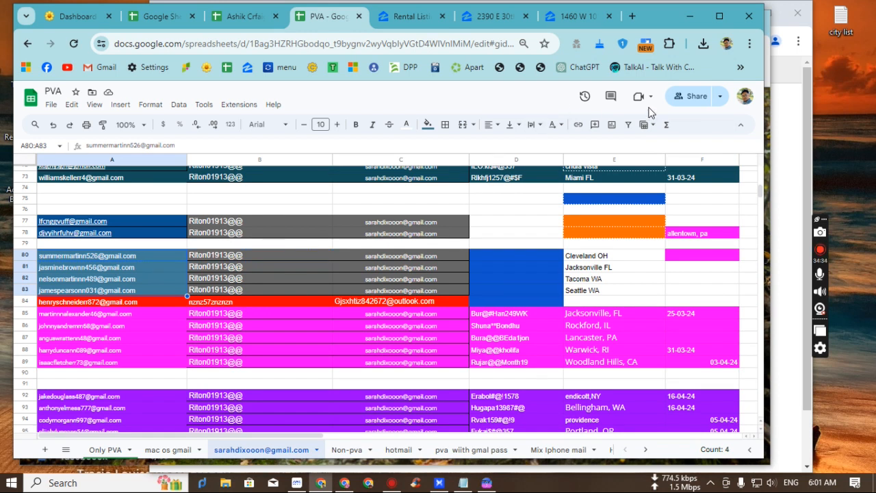
click(690, 96)
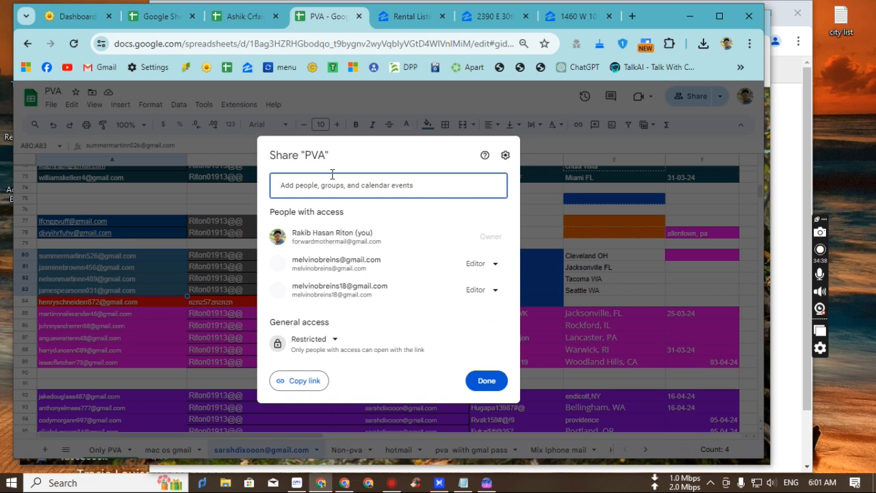
key(ctrl+v)
scroll(344, 220, up, 1)
scroll(343, 224, down, 1)
click(438, 372)
click(483, 382)
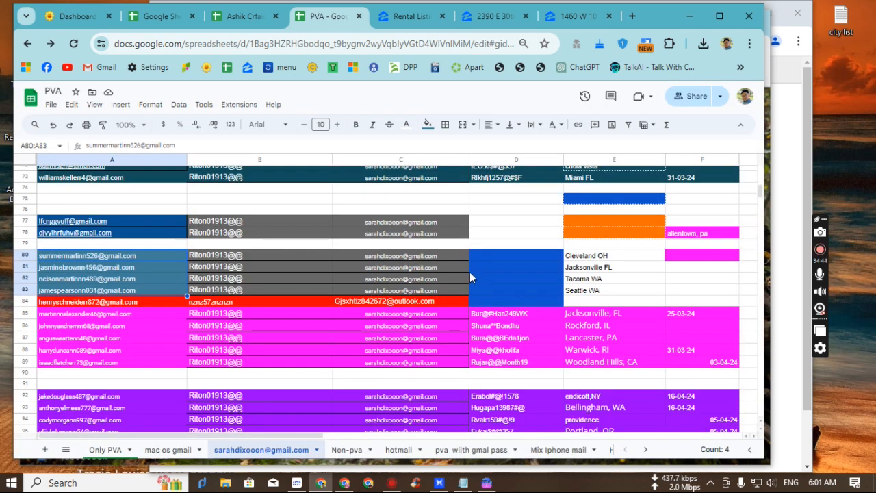
Paste the A77–A78 emails into the sharing settings, then cancel without sharing.
click(129, 223)
shift+click(127, 233)
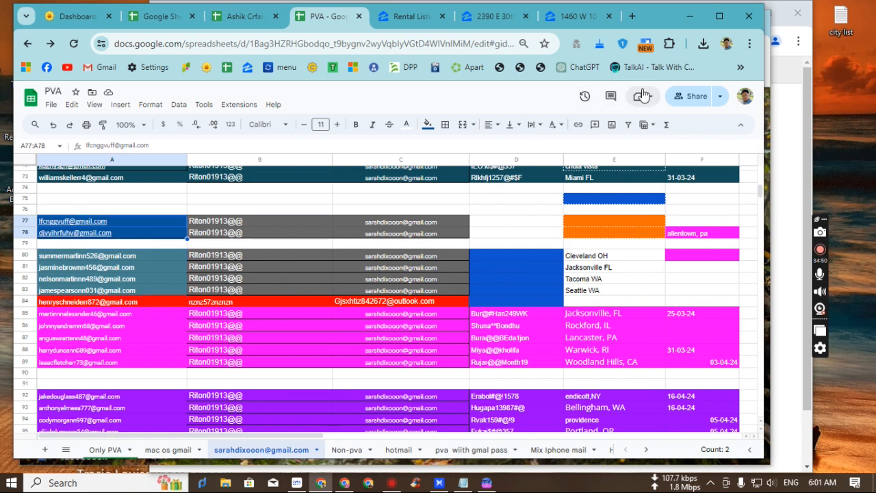
click(692, 96)
key(ctrl+v)
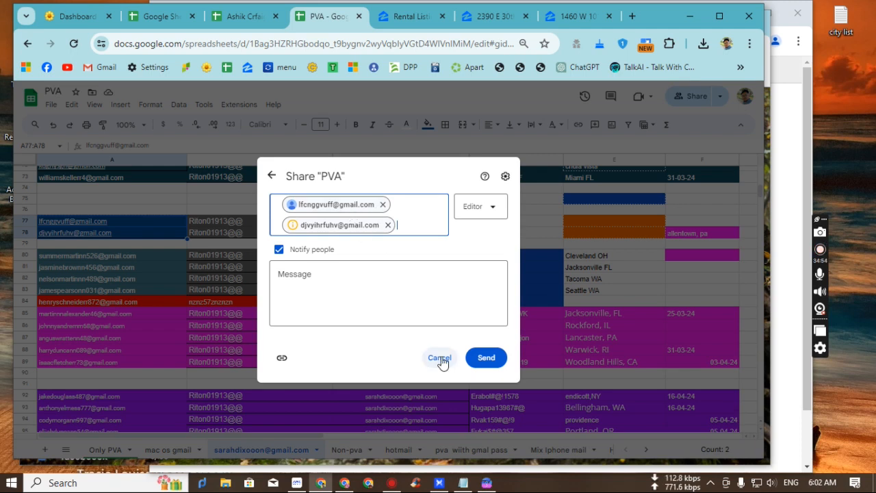
click(440, 357)
click(487, 382)
Fill rows 78–83, columns A to D, red and select the email in A77.
click(168, 243)
click(103, 233)
shift+click(178, 284)
drag(179, 284, 525, 286)
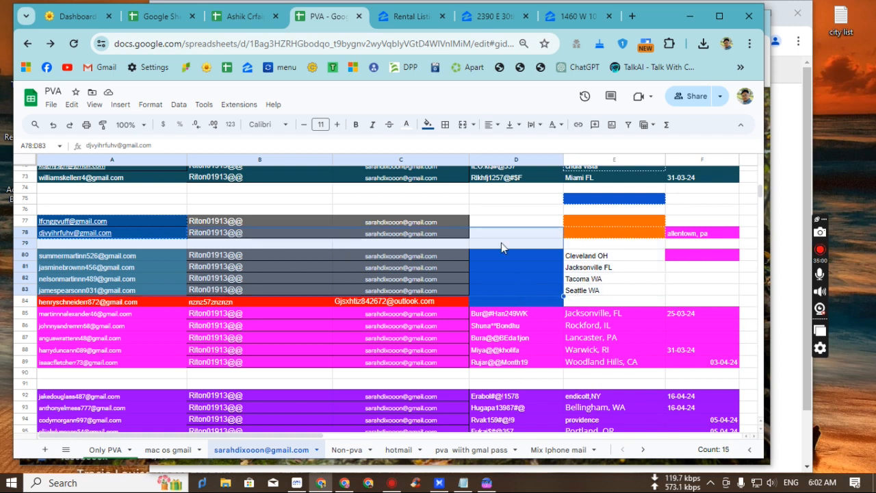
click(427, 126)
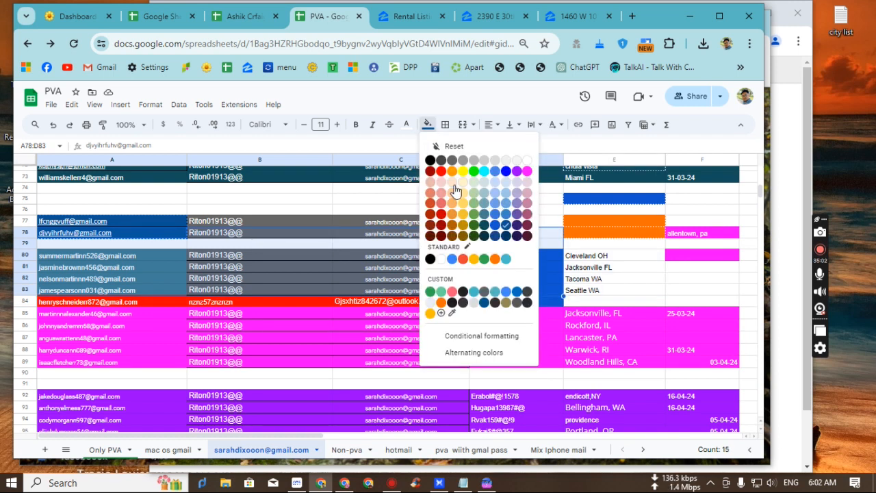
click(441, 171)
click(168, 224)
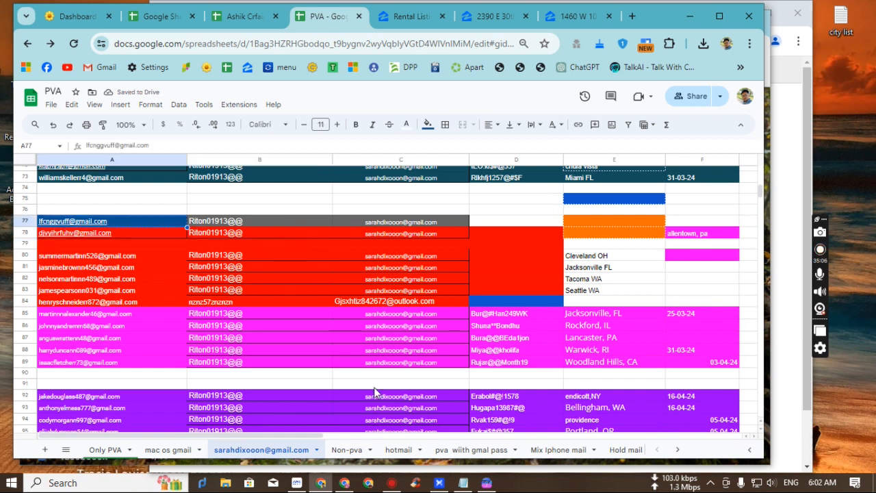
click(364, 484)
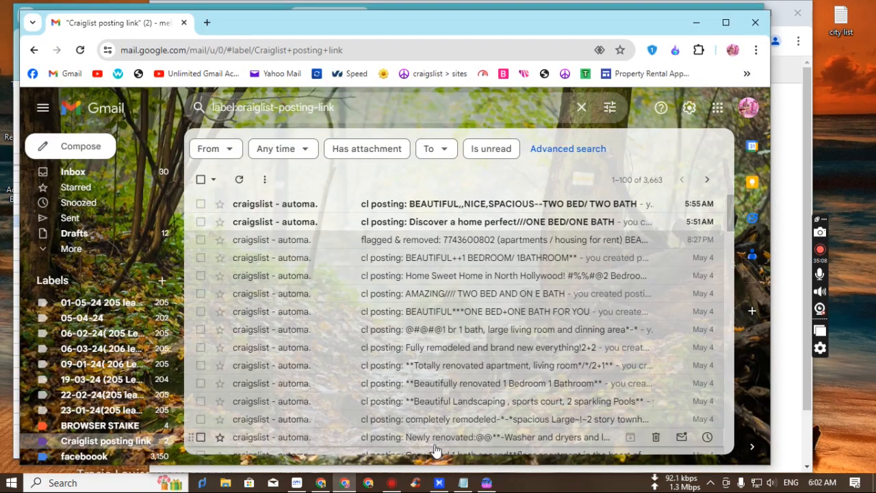
Create a second Craigslist account using the email copied from cell A77.
click(485, 484)
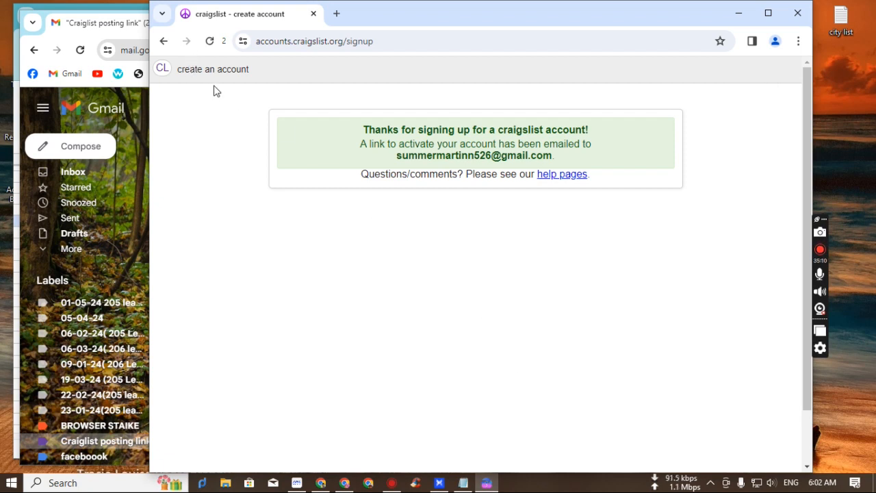
click(164, 70)
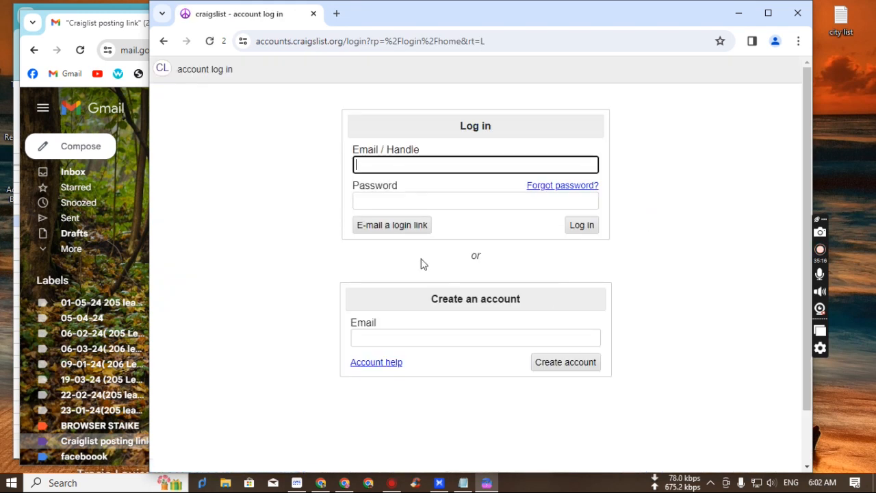
click(406, 338)
key(ctrl+v)
click(565, 362)
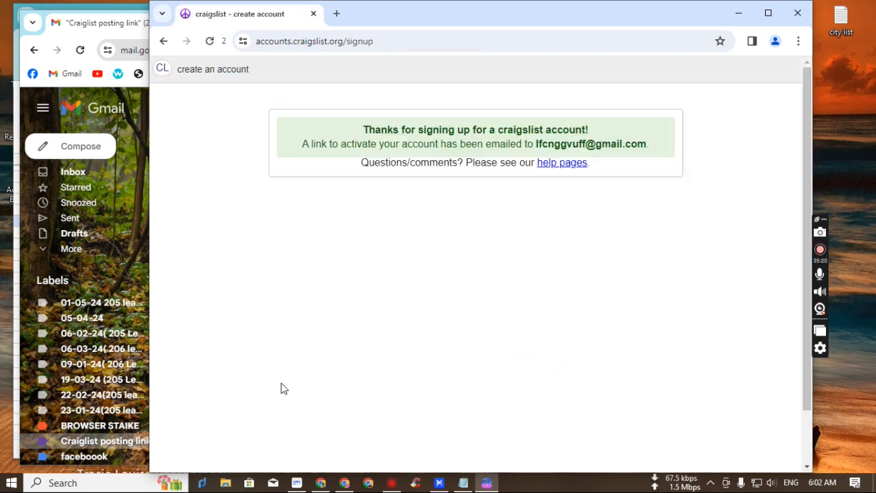
Reload Gmail, open the craigslist account sign-up email, and copy its 'complete account sign-up' link.
click(344, 483)
click(243, 183)
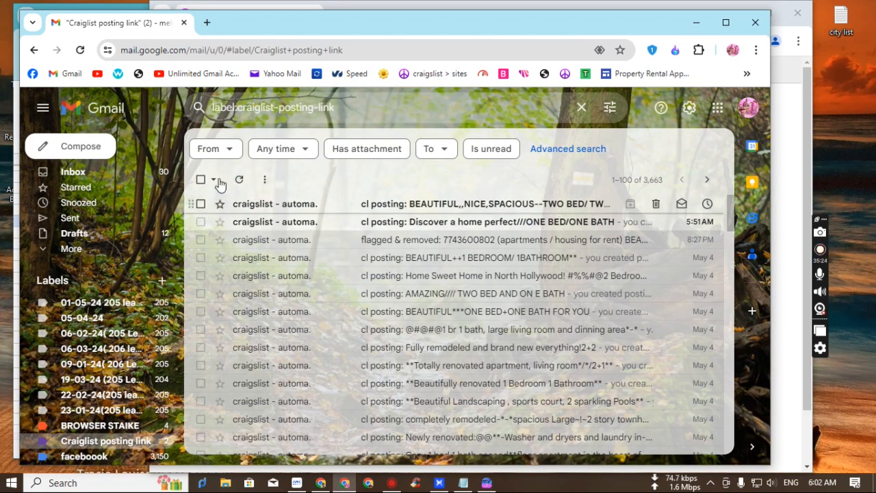
click(80, 50)
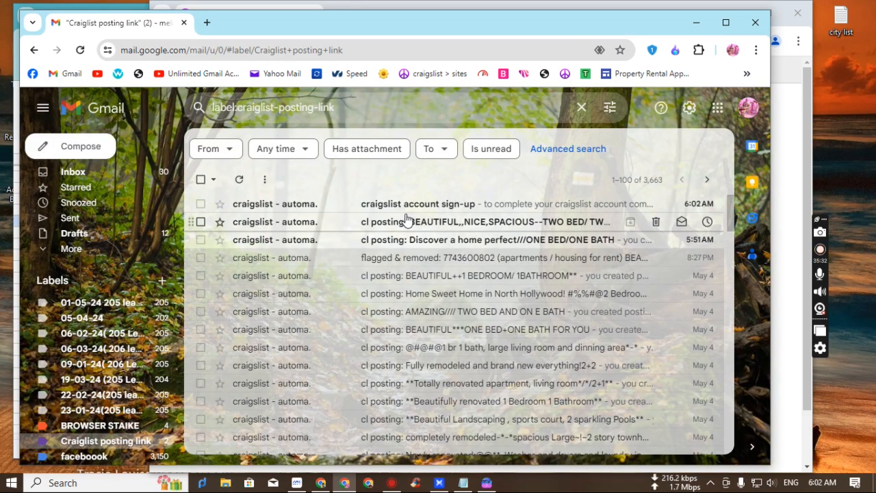
click(449, 209)
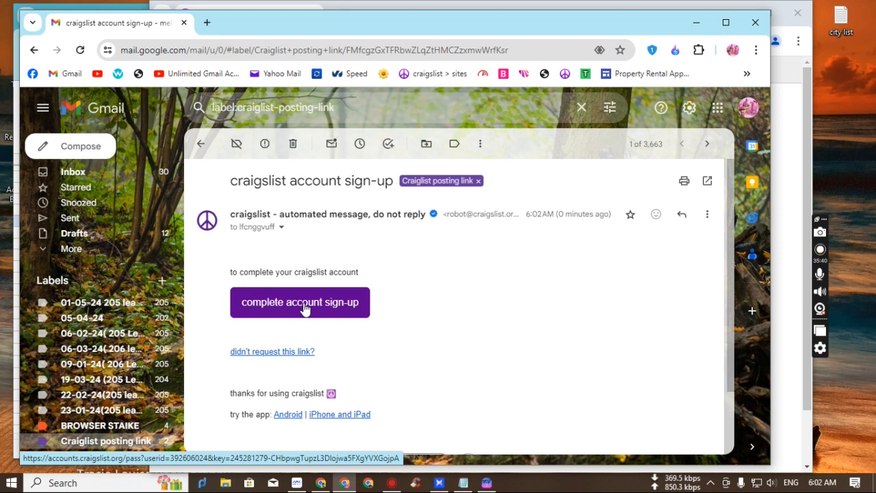
right_click(304, 310)
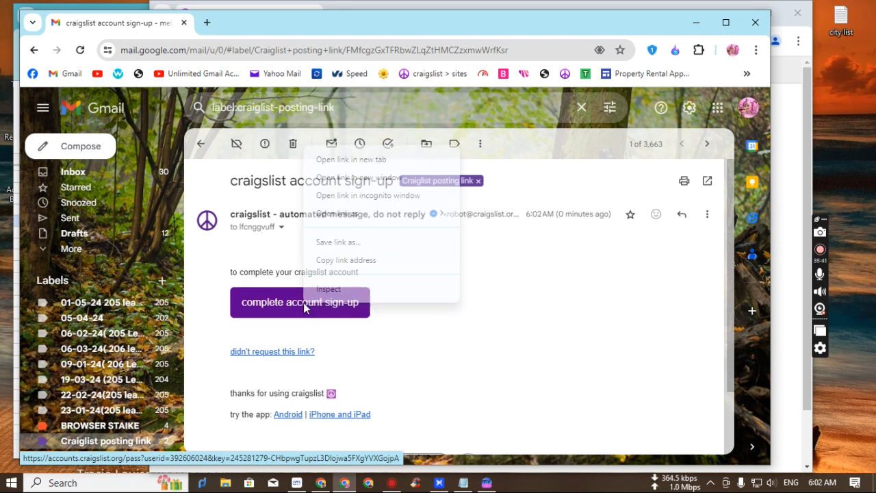
click(333, 261)
key(alt+Tab)
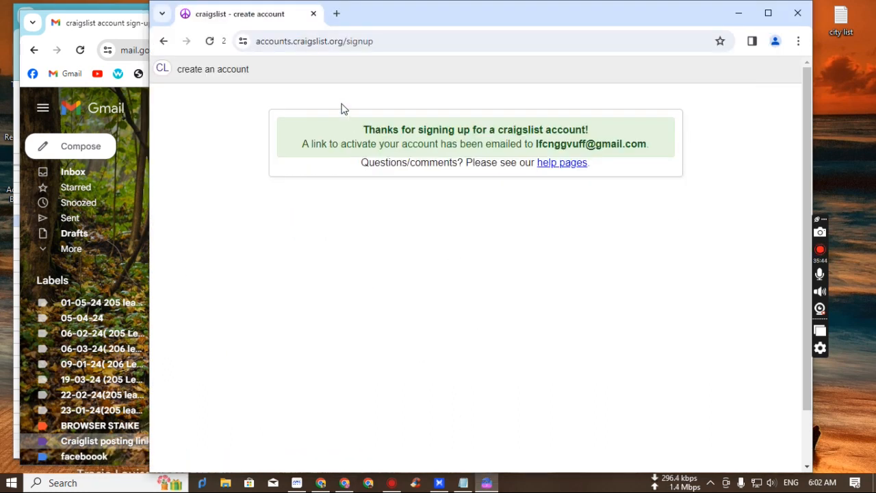
Open the activation link and set a new account password, entering it in both password fields.
right_click(313, 45)
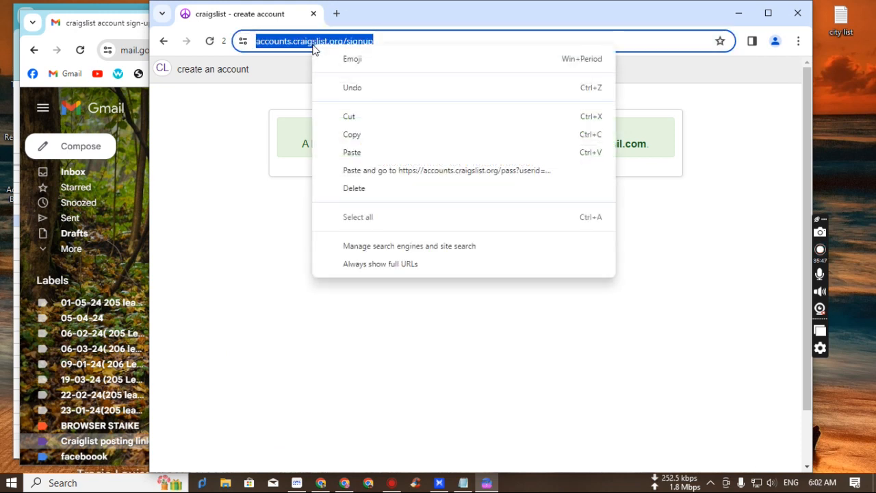
click(394, 177)
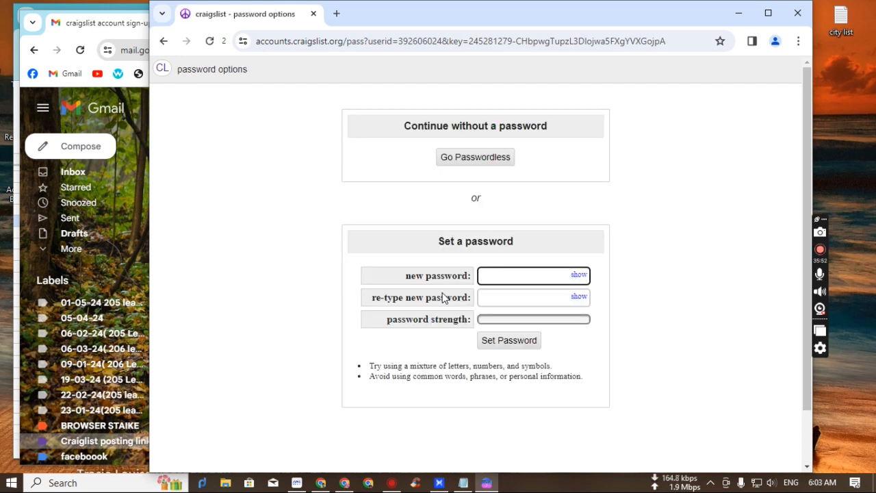
click(580, 275)
click(510, 277)
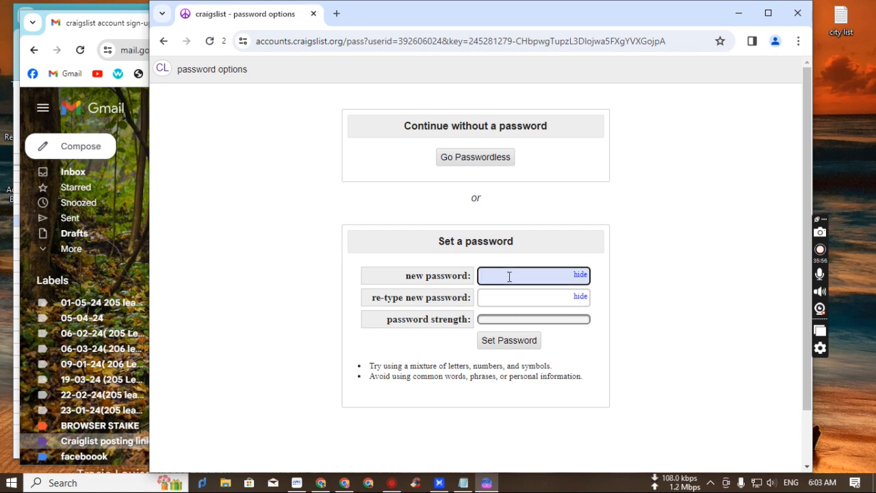
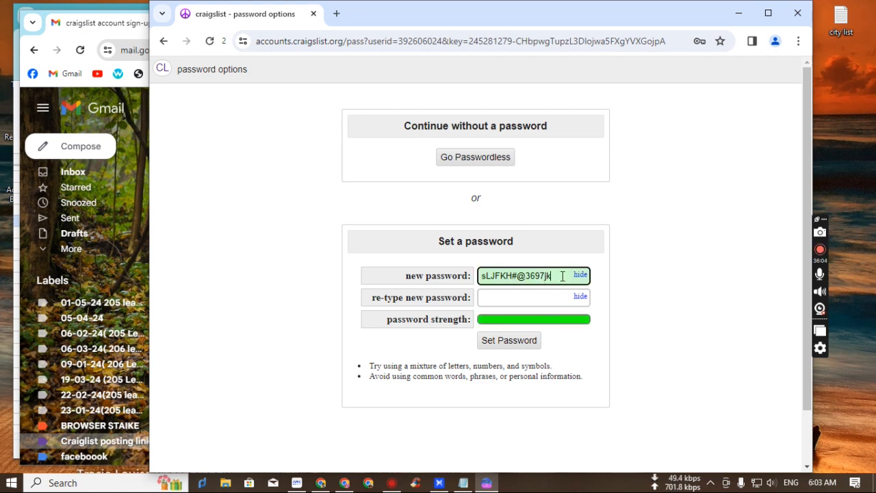
drag(563, 276, 477, 283)
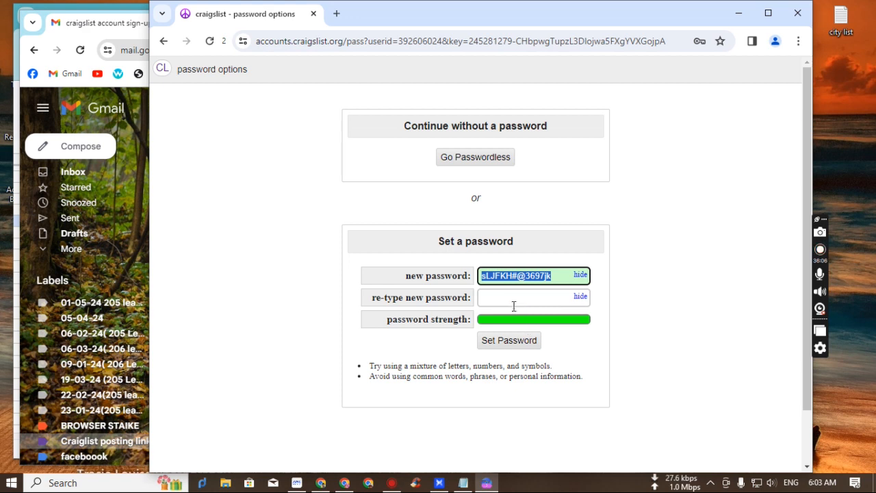
click(503, 299)
key(ctrl+v)
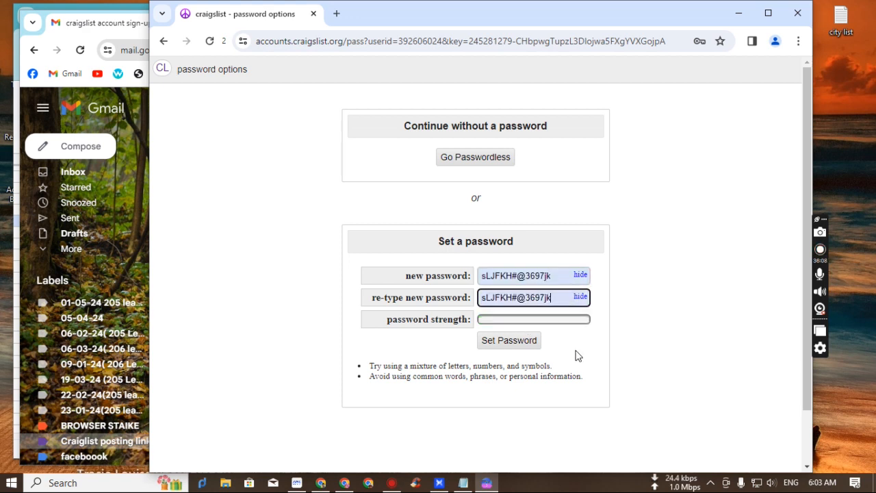
click(524, 348)
Paste the new password into D77 and copy Cleveland OH from E80 into E77.
click(333, 474)
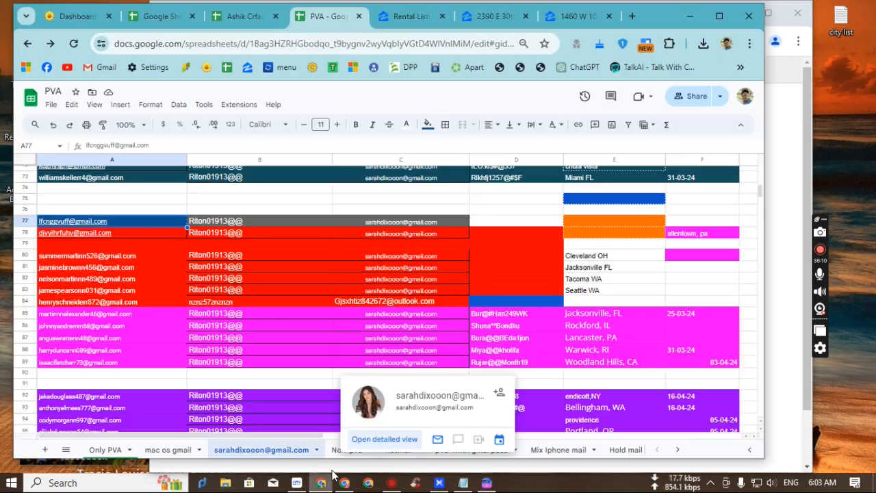
click(521, 222)
key(ctrl+v)
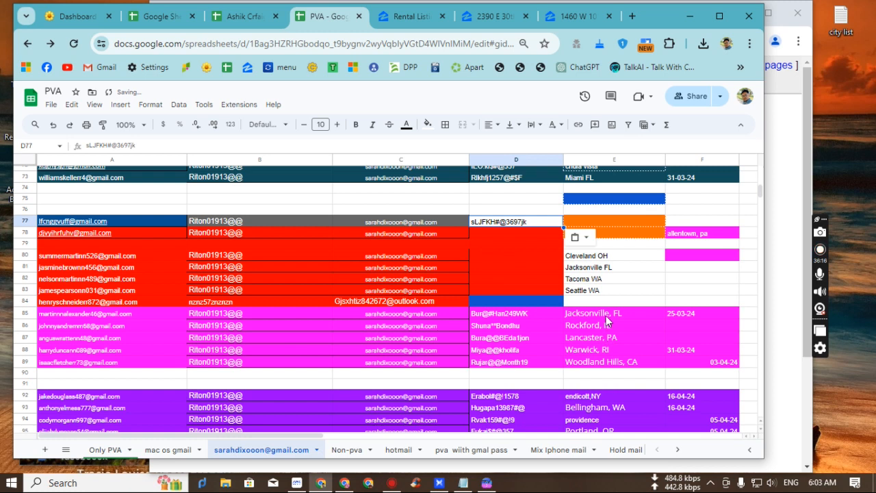
click(594, 256)
key(ctrl+c)
click(595, 221)
key(ctrl+v)
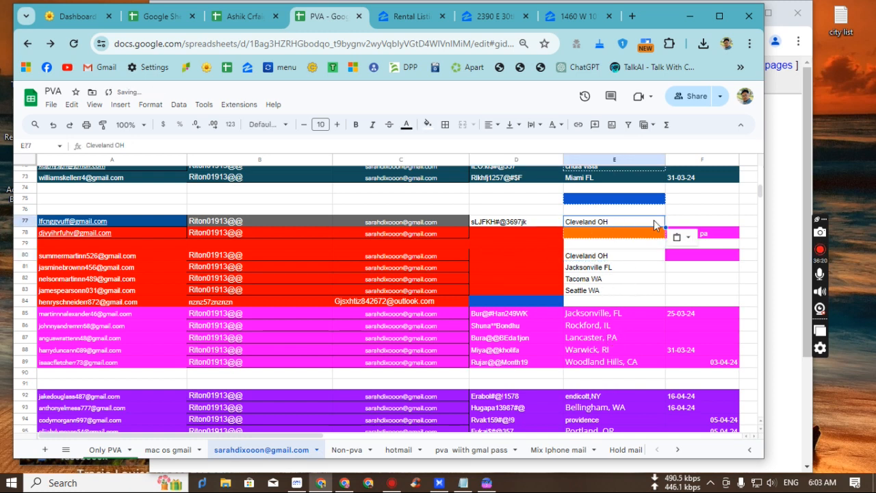
Enter the date 05-05-24 in F77 and return to Craigslist.
click(540, 222)
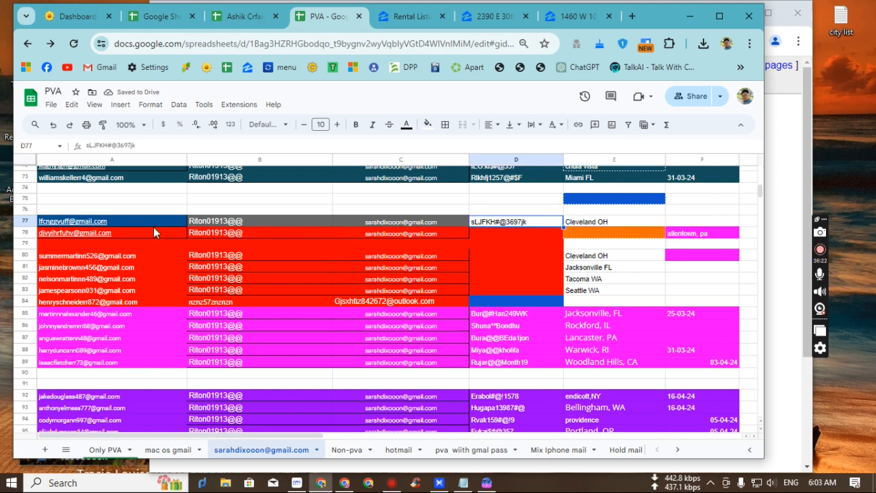
drag(154, 227, 287, 223)
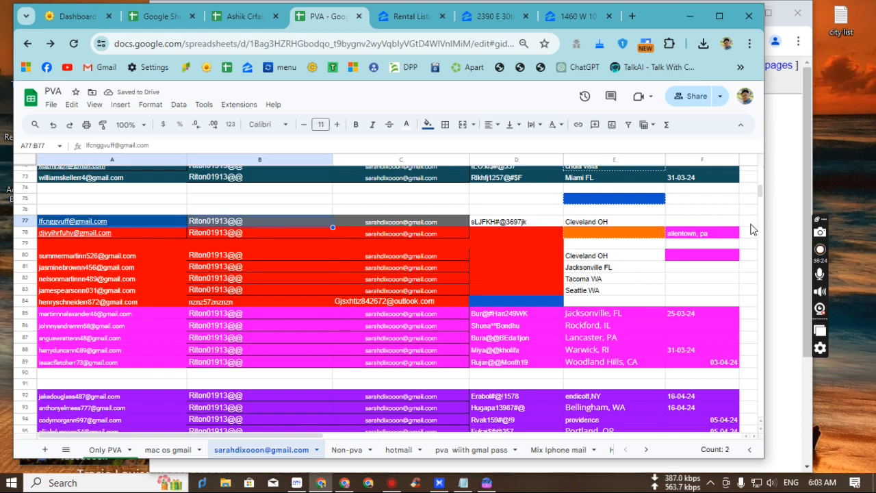
click(706, 222)
text(05-05-24)
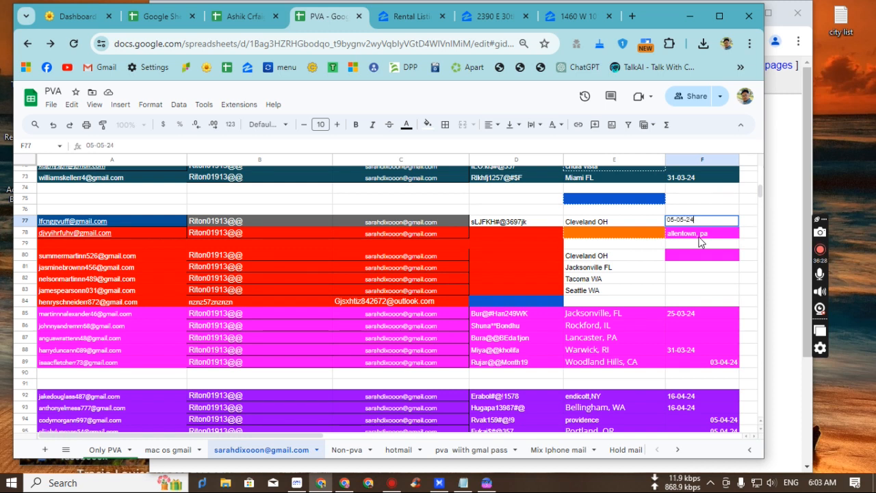
click(605, 221)
click(487, 483)
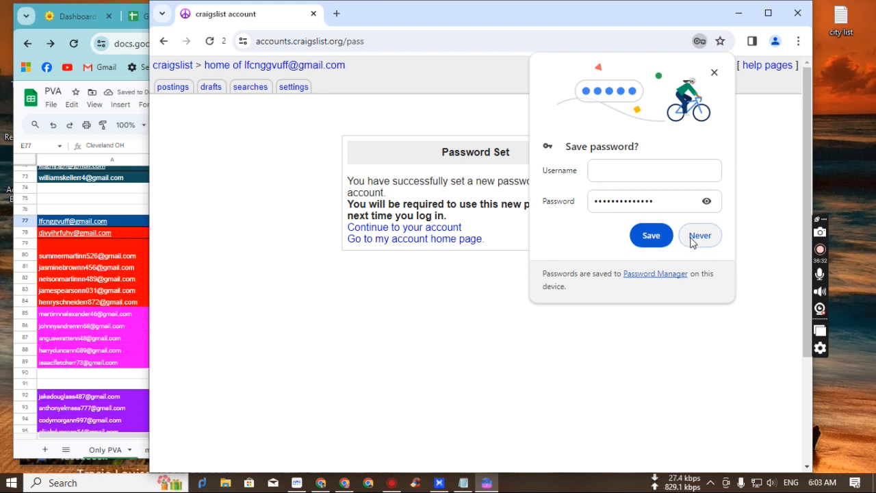
Decline saving the password, go to the account home page, and accept the terms of use.
click(700, 235)
click(380, 241)
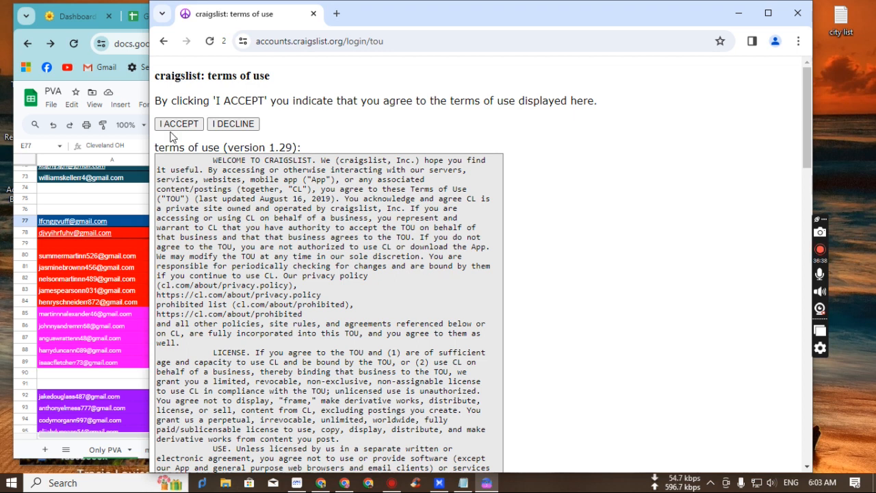
click(174, 129)
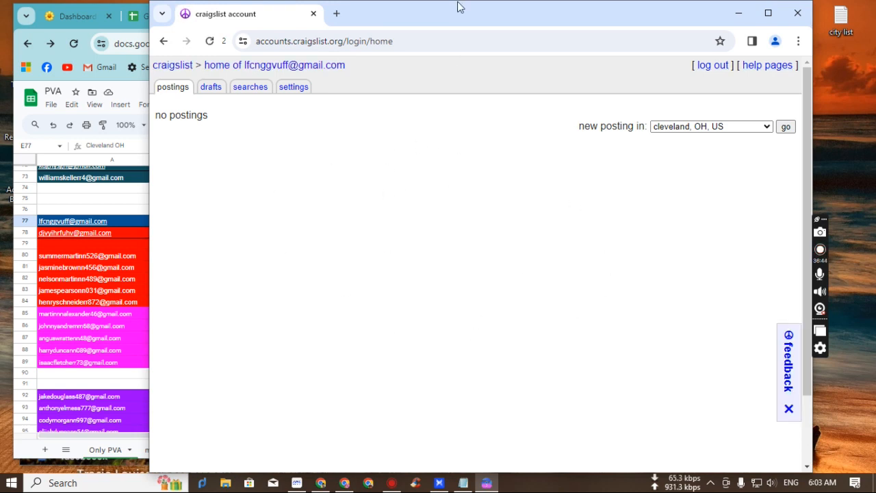
drag(459, 7, 453, 31)
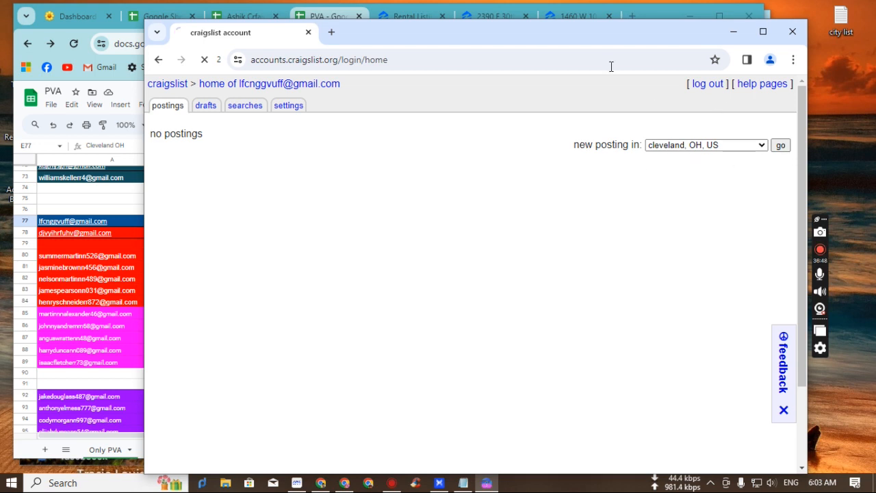
Copy the Overview description from the 2390 E 30th St Sankofa Village Zillow listing.
click(489, 16)
scroll(565, 306, down, 5)
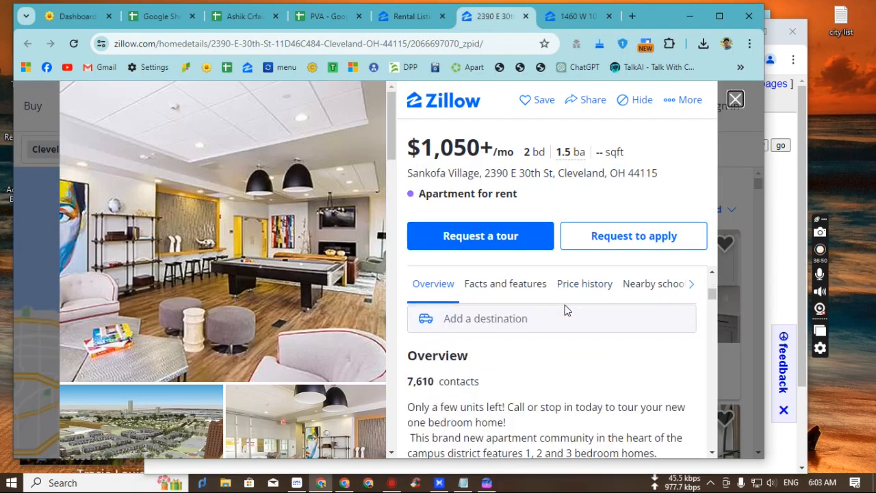
scroll(565, 306, up, 1)
drag(409, 390, 676, 387)
key(ctrl+c)
scroll(562, 385, down, 2)
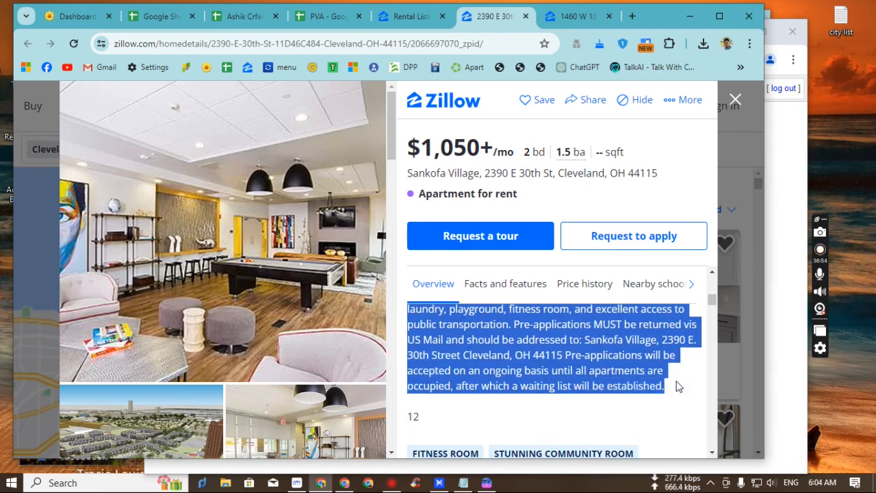
key(alt+Tab)
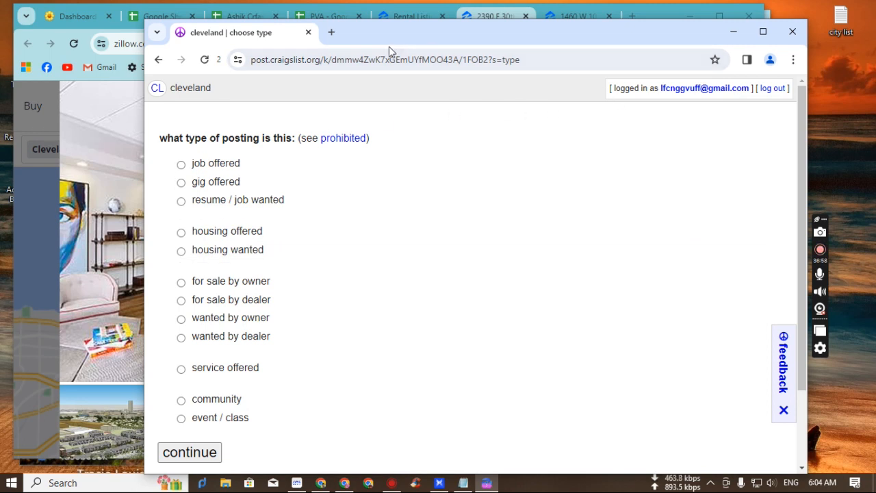
Choose housing offered, then apartments / housing for rent, and paste the Zillow description.
click(221, 236)
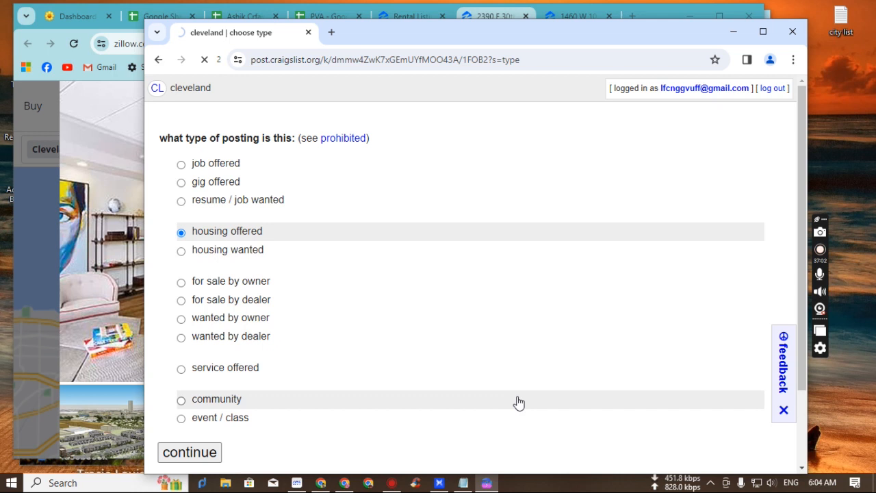
click(254, 193)
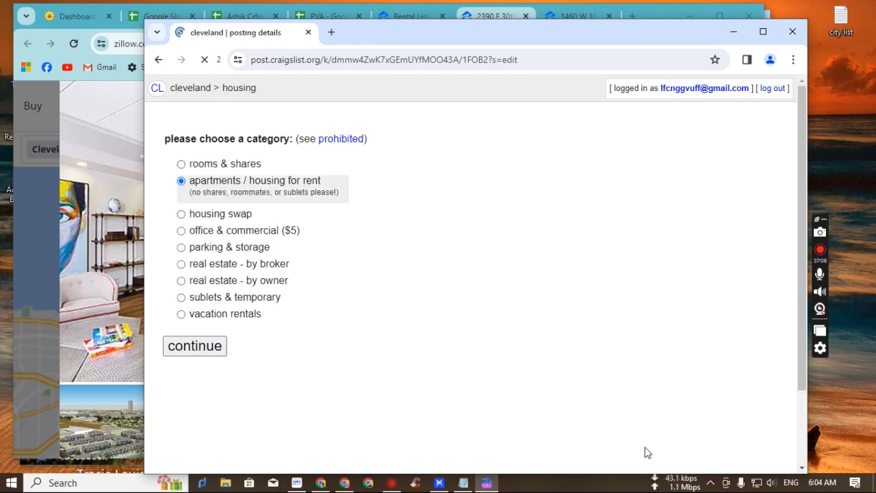
click(385, 303)
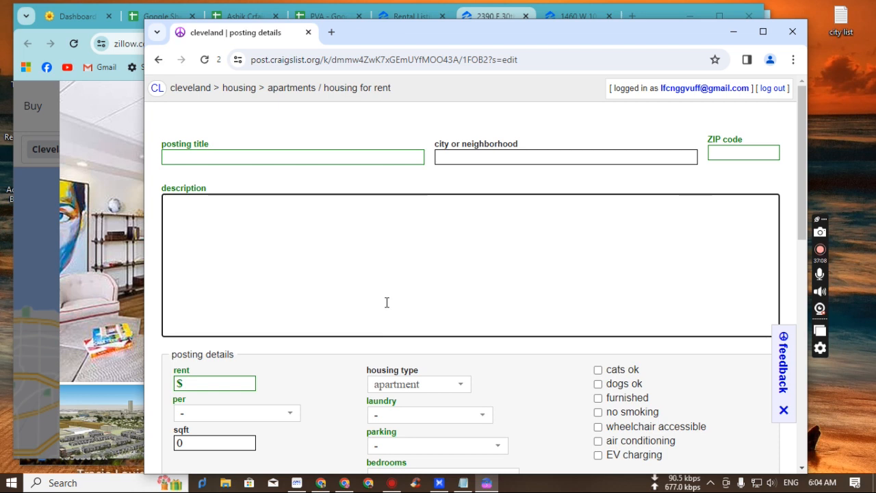
key(ctrl+v)
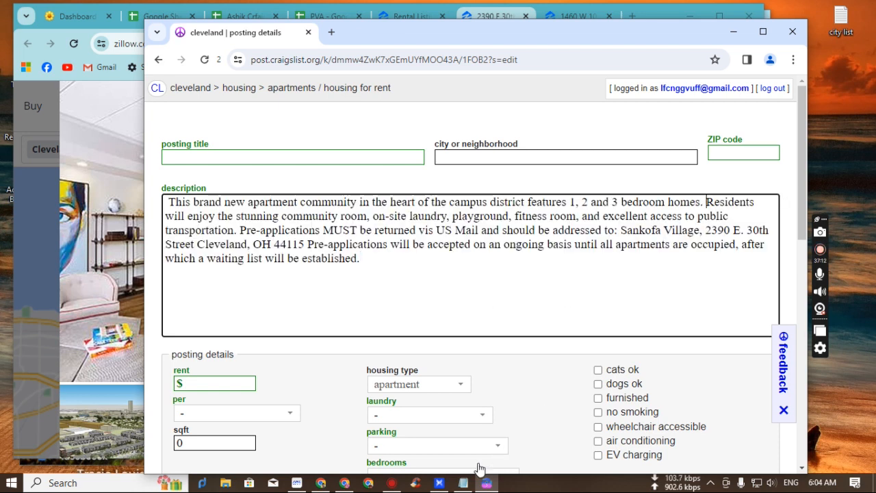
click(445, 471)
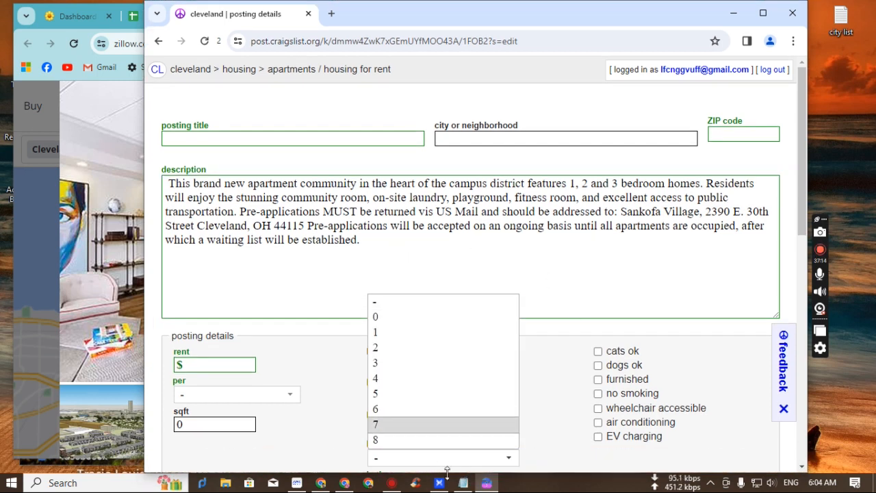
click(463, 482)
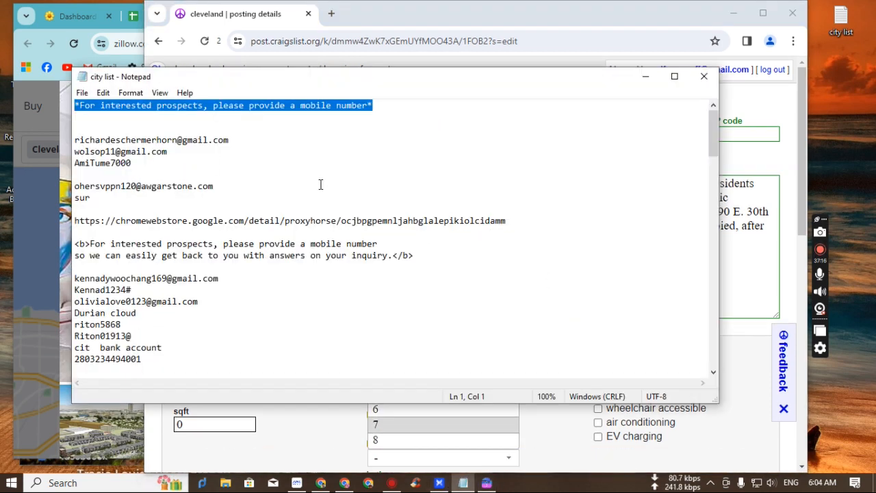
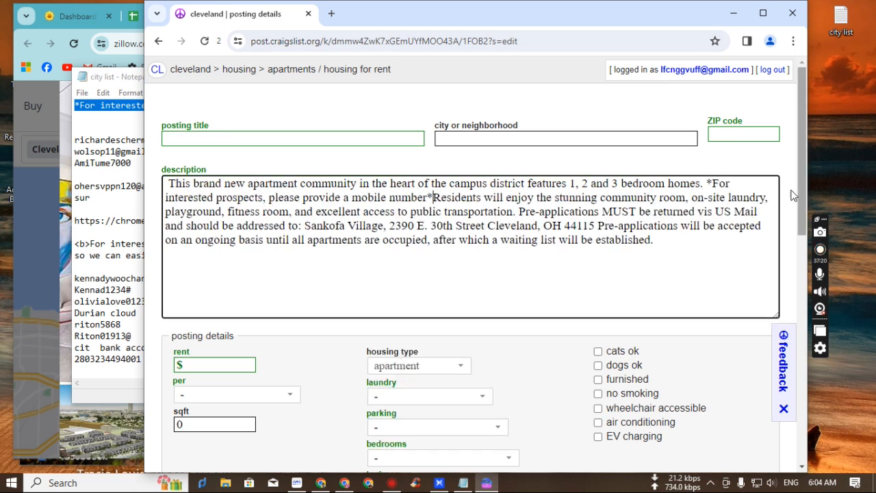
Enter the posting title 'BRAND NEW**CHARMING**2 BED++1.5 BATH', fixing the doubled M.
click(226, 140)
text(BRAND NEW)
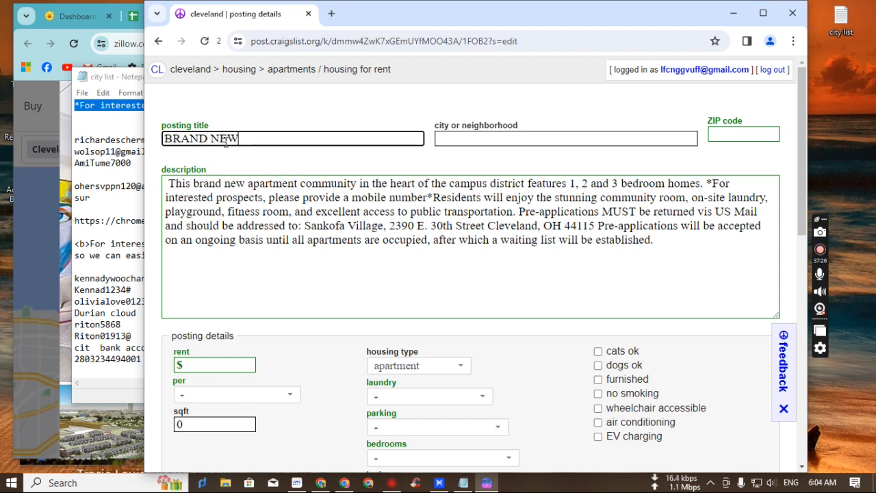
text(**)
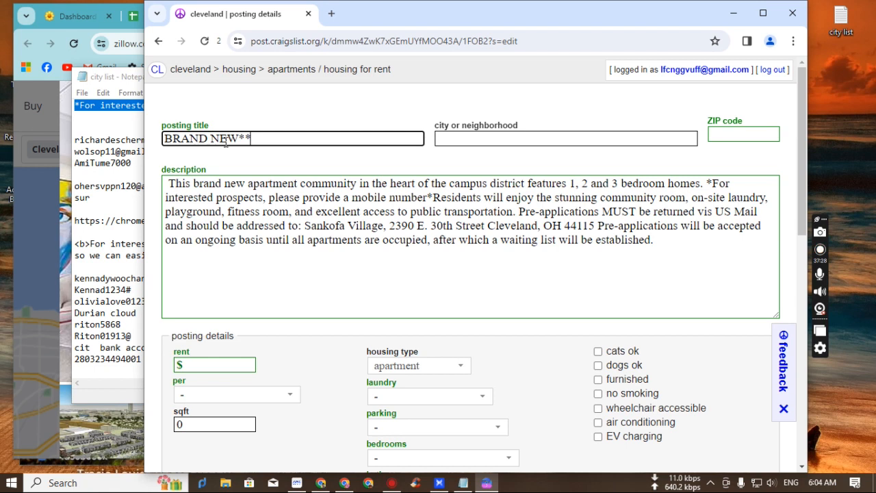
text(CHARMMING)
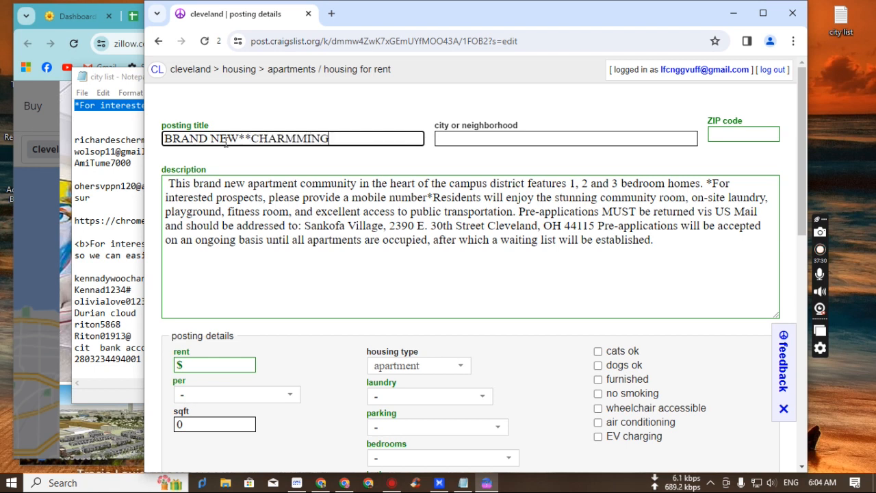
key(Left)
key(Left)
key(Left)
key(BackSpace)
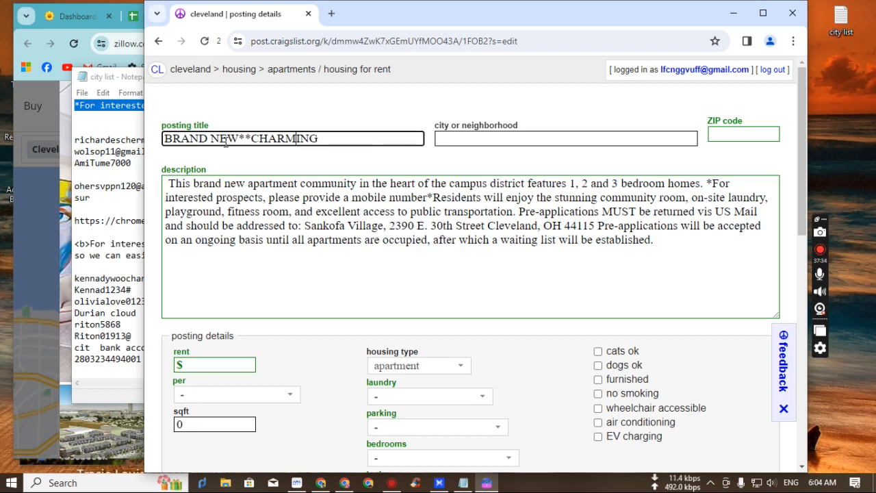
text(**)
click(321, 481)
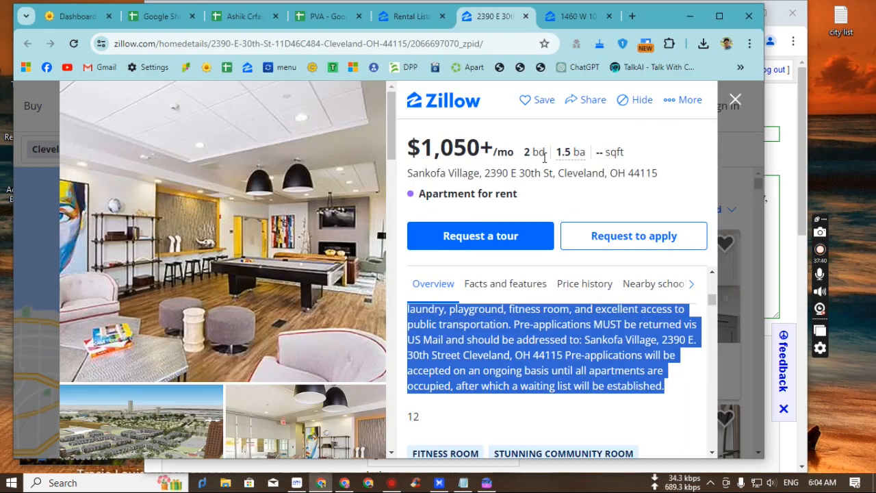
click(487, 483)
text(BED++)
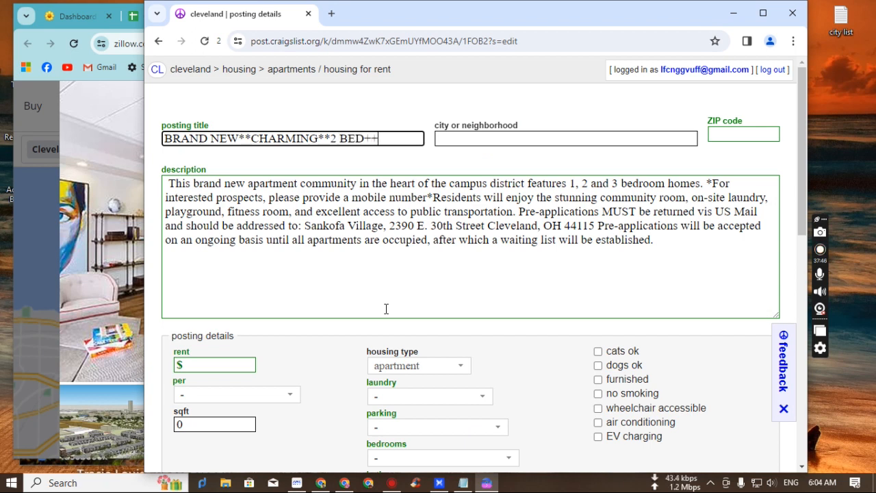
text(1.5 BATH)
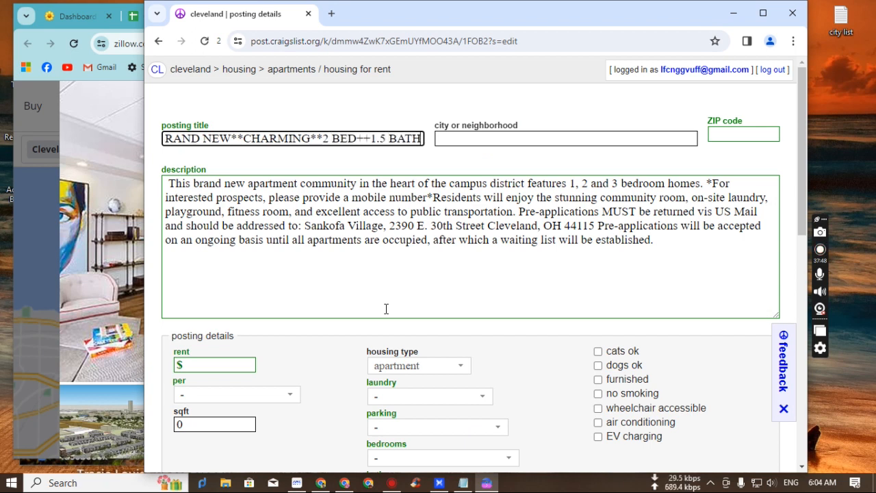
Copy 'Cleveland, OH 44115' from the Zillow listing address.
drag(470, 4, 470, 38)
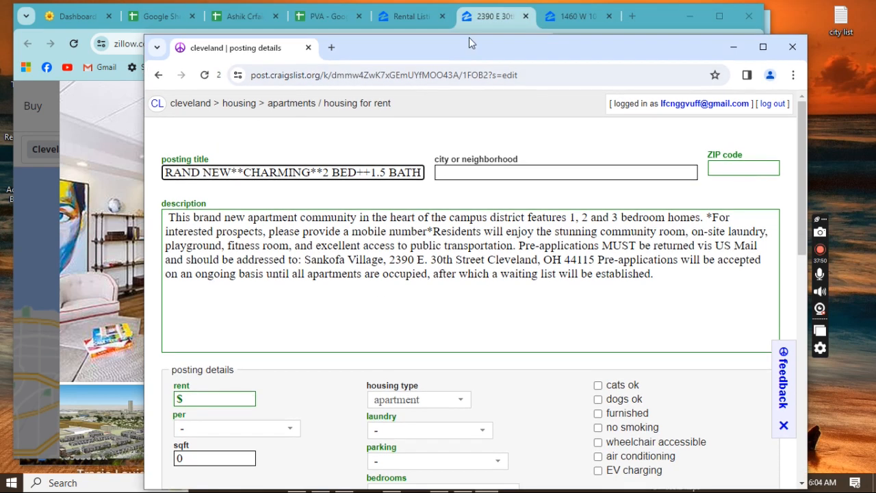
key(alt+Tab)
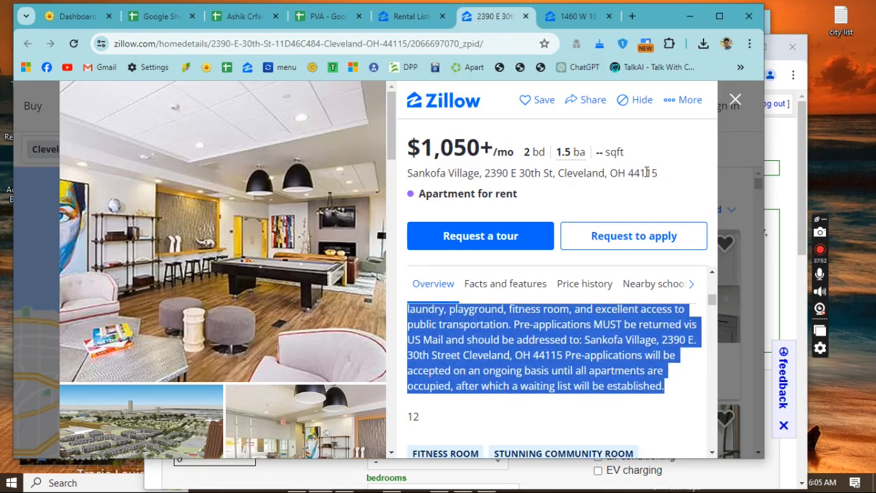
double_click(646, 173)
click(660, 178)
drag(659, 177, 562, 173)
key(ctrl+c)
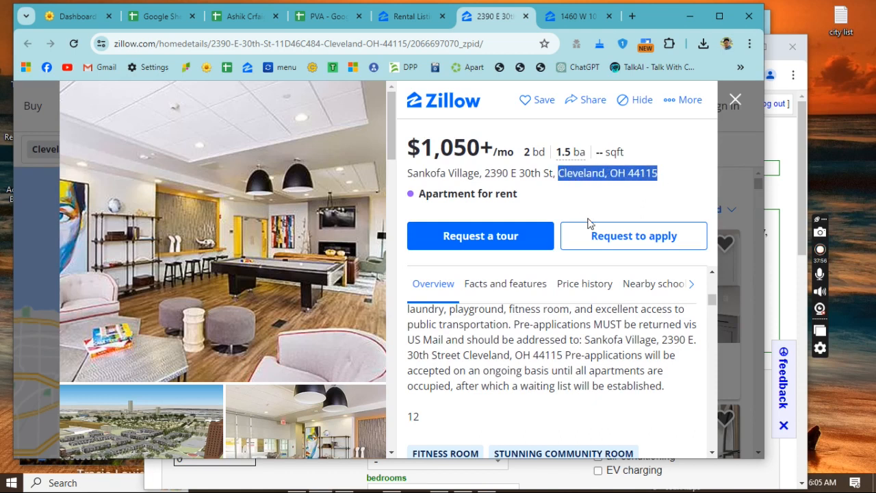
key(alt+Tab)
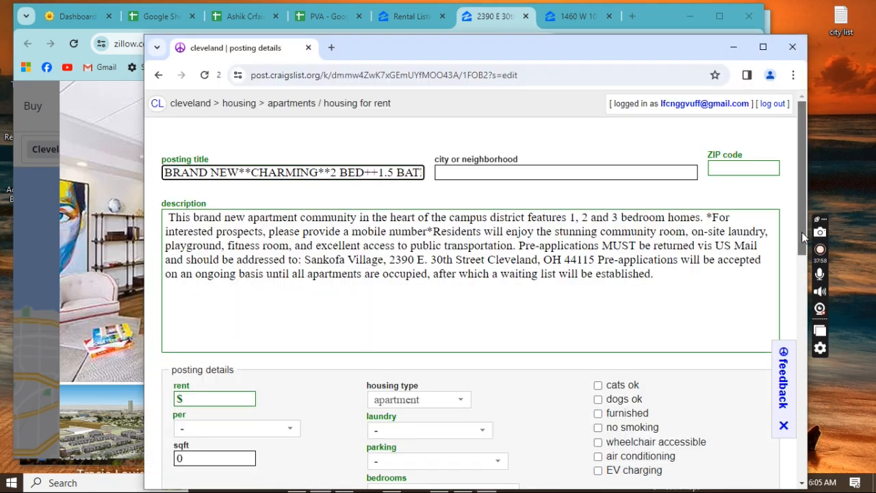
Paste the address into the city field and move 44115 into the ZIP code field.
click(553, 173)
key(ctrl+v)
drag(546, 173, 515, 173)
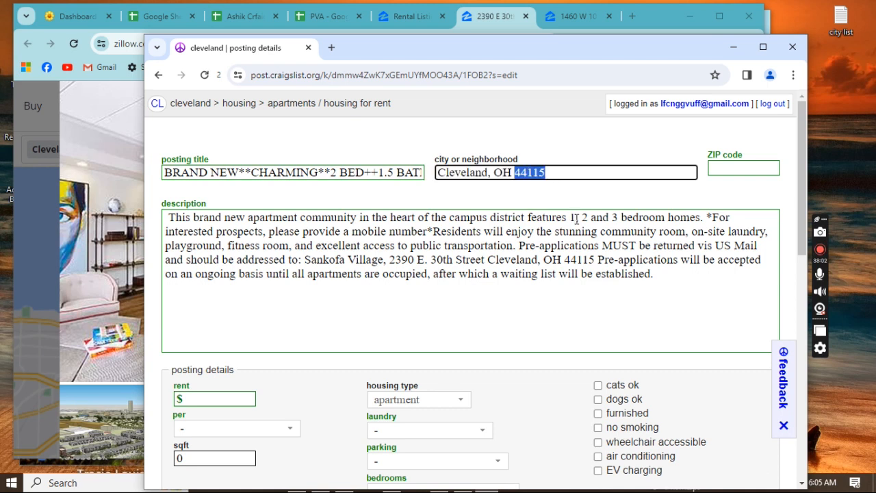
key(ctrl+x)
click(716, 169)
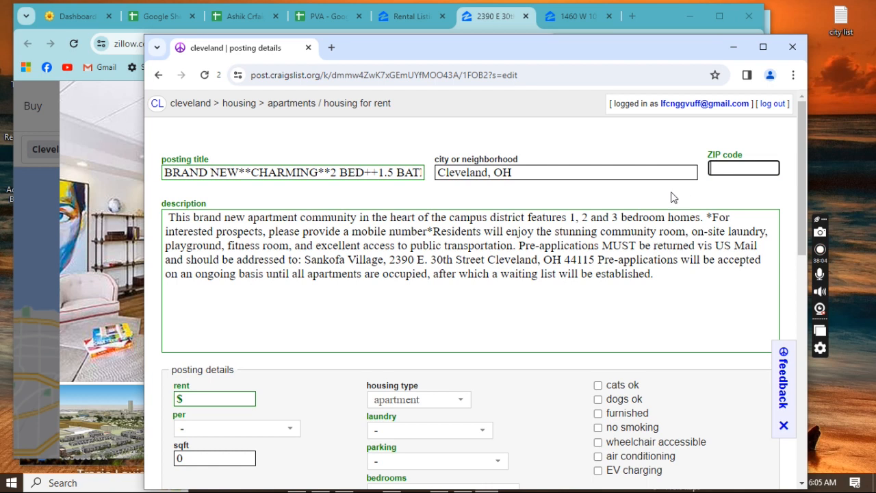
key(ctrl+v)
click(545, 173)
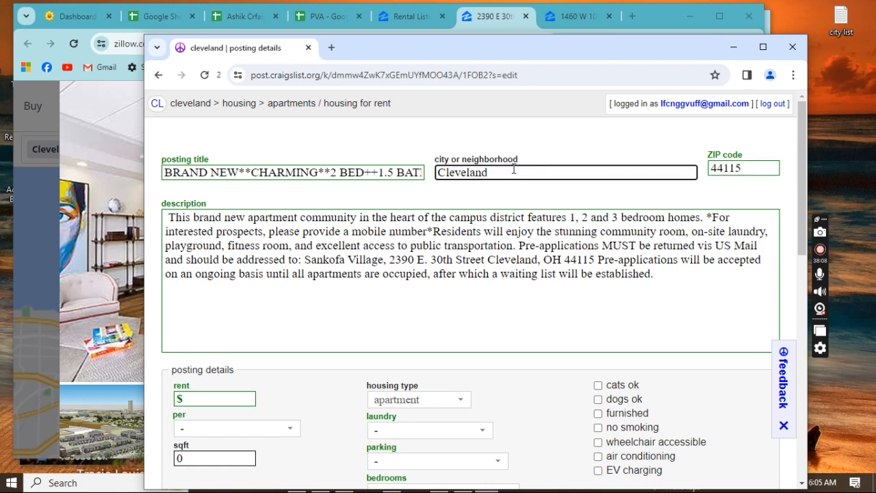
drag(514, 169, 408, 178)
key(ctrl+c)
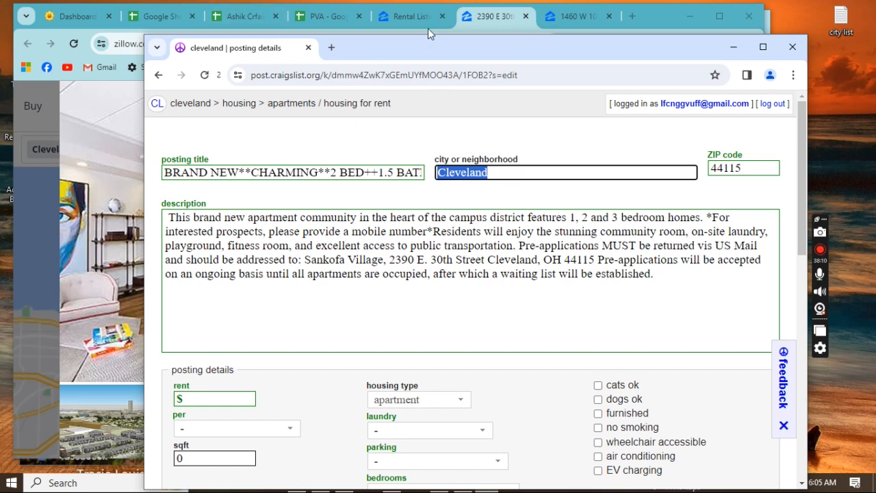
click(470, 16)
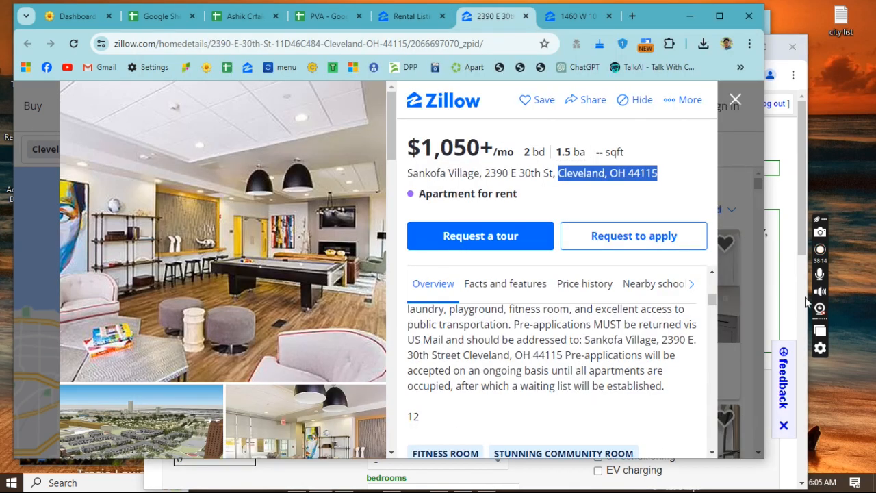
click(802, 251)
click(231, 391)
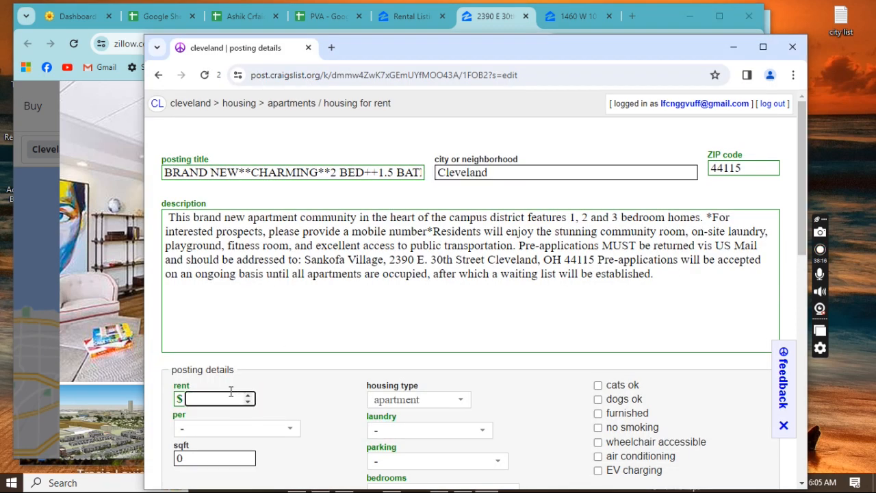
Set rent per month, then laundry to w/d in unit and parking to attached garage.
scroll(231, 392, down, 1)
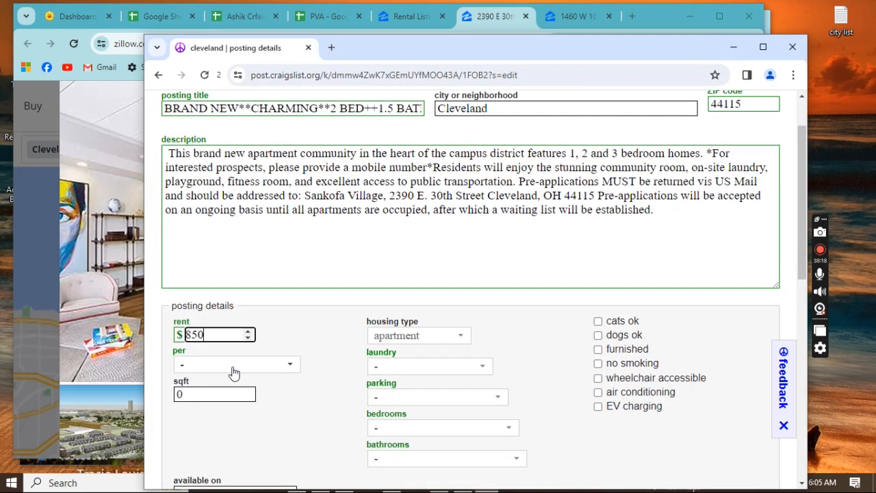
click(231, 365)
click(191, 427)
key(Tab)
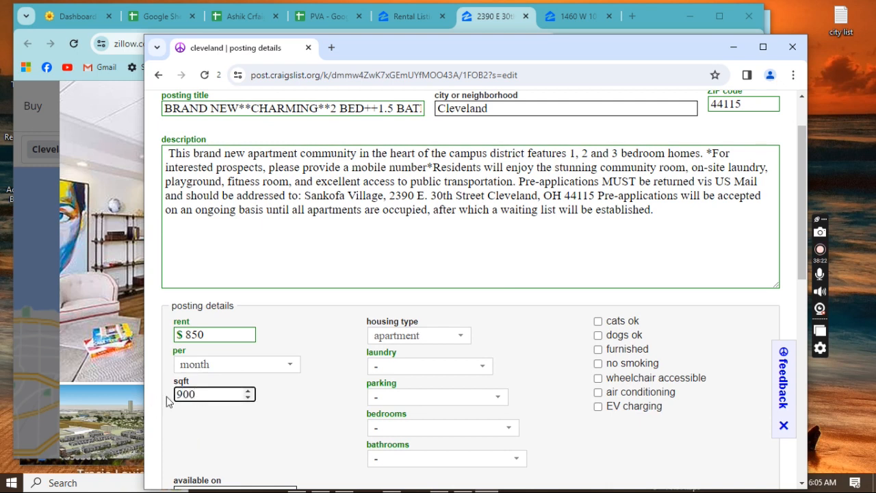
scroll(325, 356, down, 2)
click(385, 239)
click(410, 274)
click(418, 269)
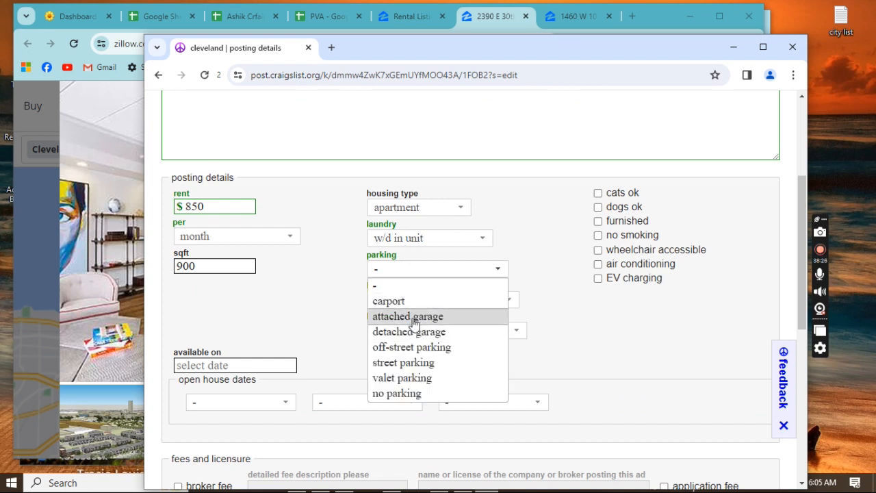
click(414, 318)
Choose 2 bedrooms, 1.5 bathrooms, cats and dogs ok, and availability on 5 May 2024.
click(415, 303)
click(399, 362)
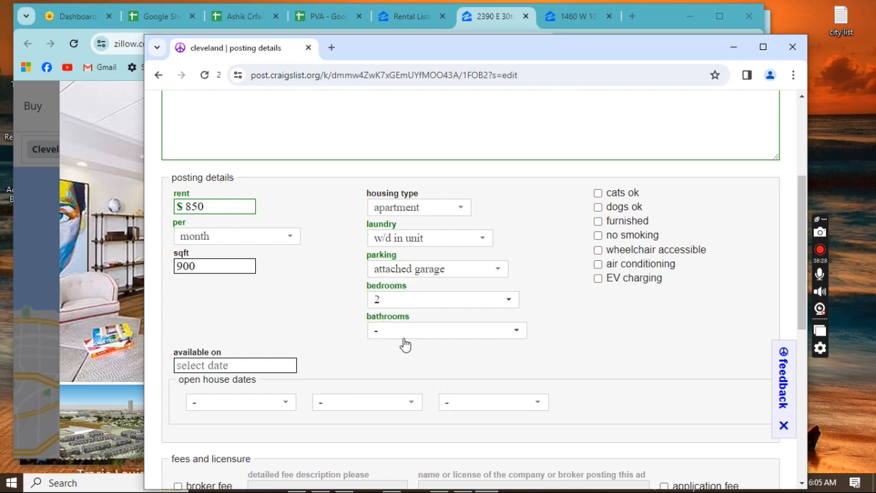
click(402, 332)
click(401, 133)
click(598, 193)
click(598, 207)
click(257, 365)
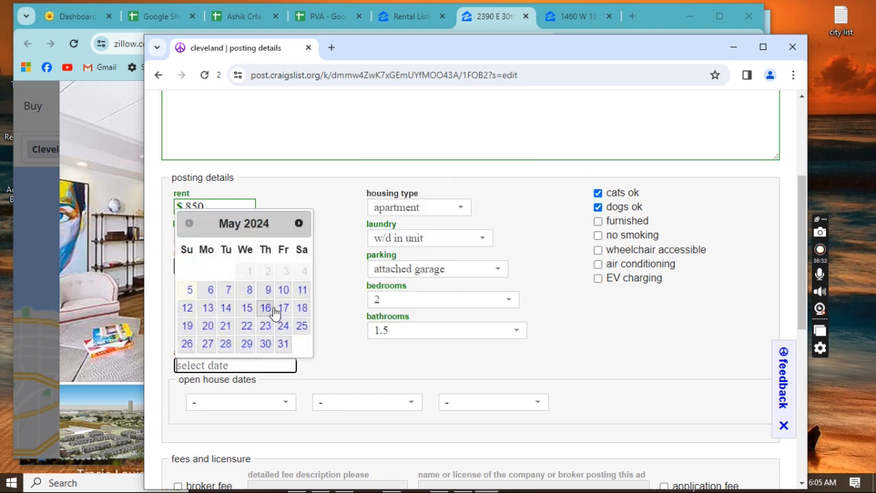
click(190, 290)
scroll(475, 315, down, 2)
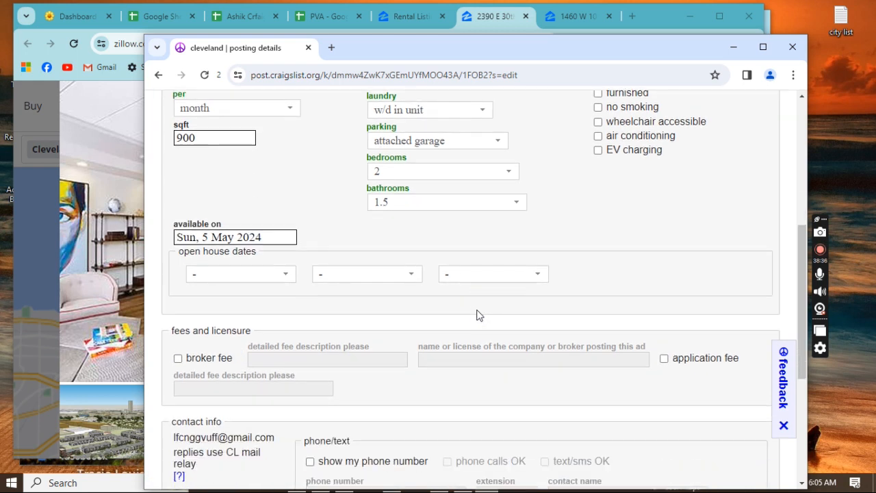
scroll(478, 313, down, 2)
scroll(472, 314, down, 2)
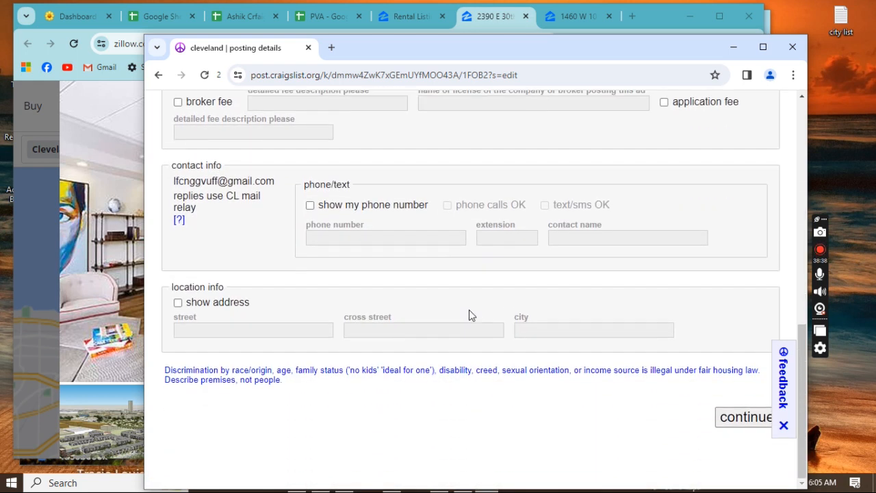
Show the address with the post, set street and city to Cleveland, and continue to the map.
click(178, 304)
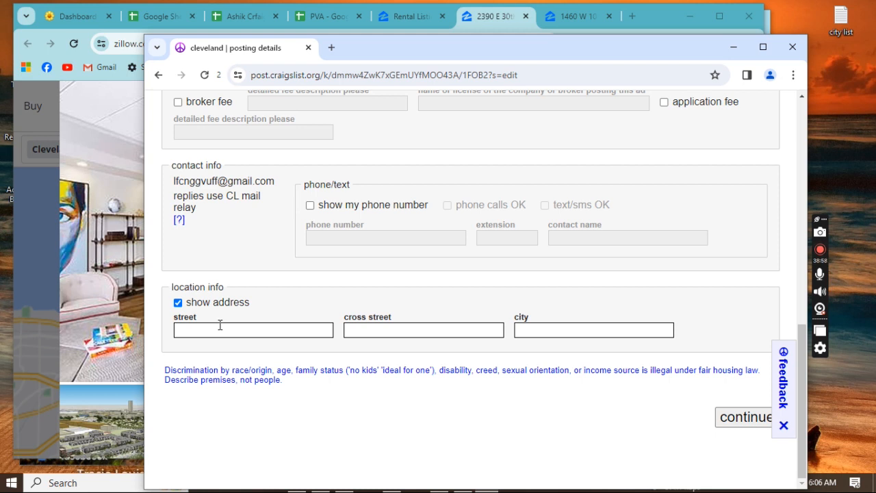
click(255, 333)
key(ctrl+v)
key(ctrl+v)
click(537, 328)
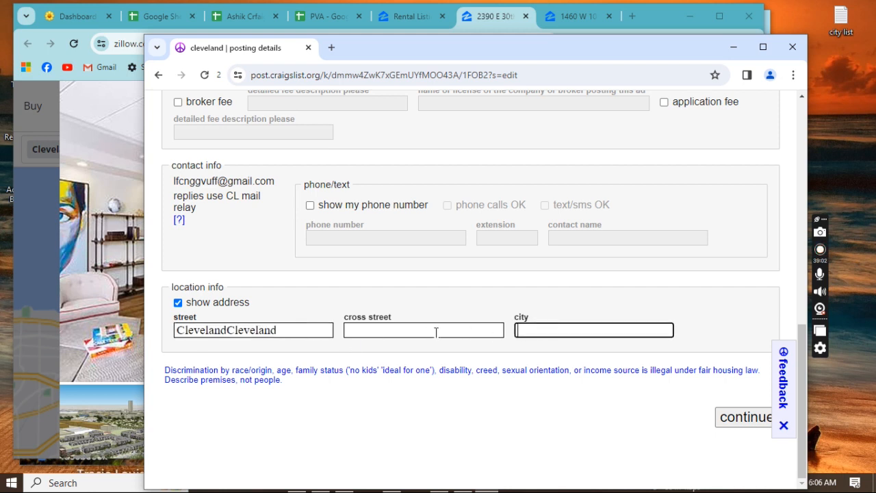
drag(226, 330, 377, 382)
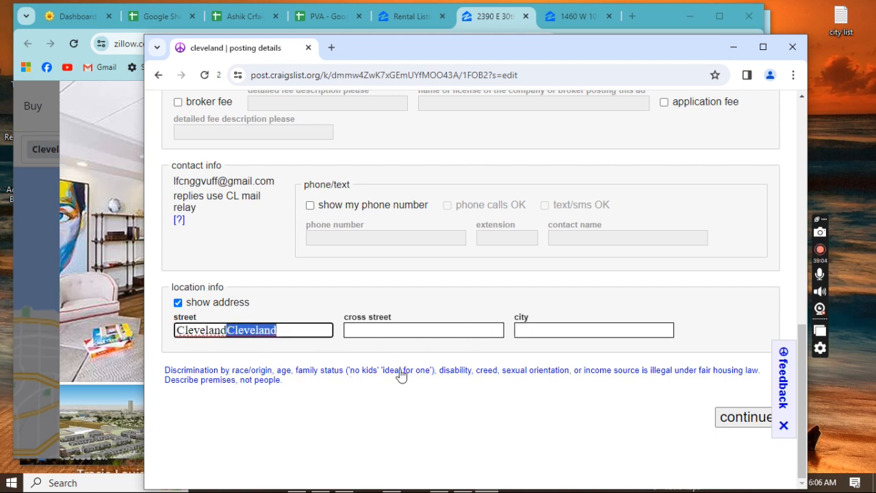
key(ctrl+x)
click(543, 328)
key(ctrl+v)
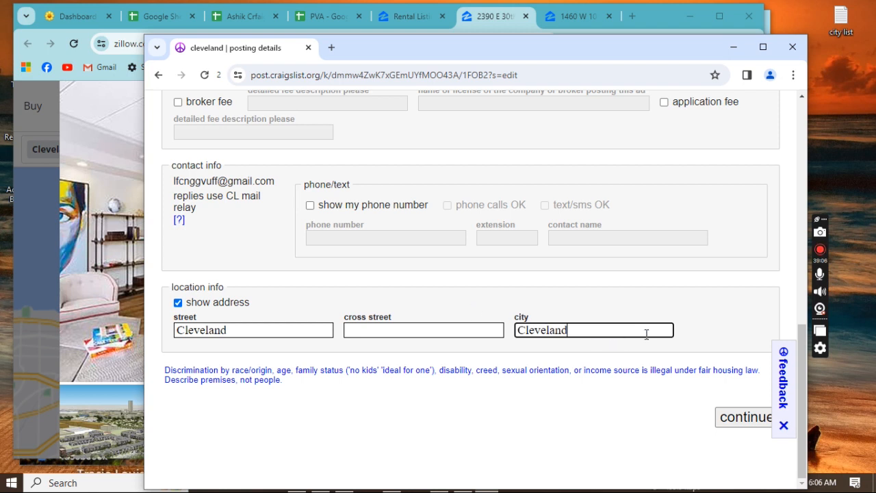
click(739, 417)
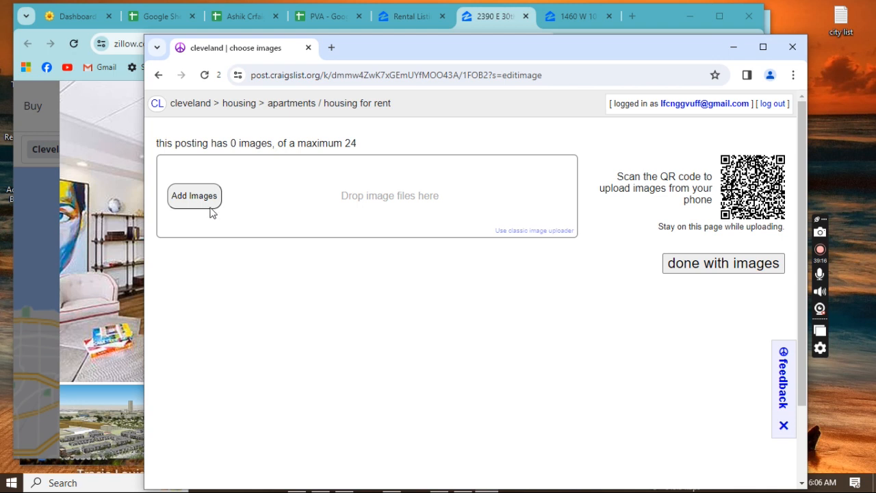
In the image picker, browse to H: > CI Work-2023 > CRAISLIST PIC > Cleveland, OH > 1.
click(208, 203)
scroll(221, 243, down, 5)
click(212, 243)
click(192, 229)
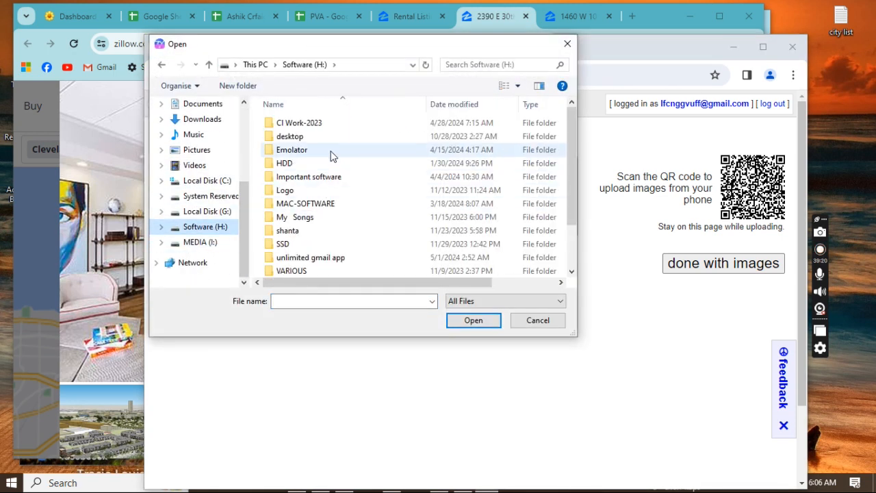
double_click(315, 124)
double_click(301, 137)
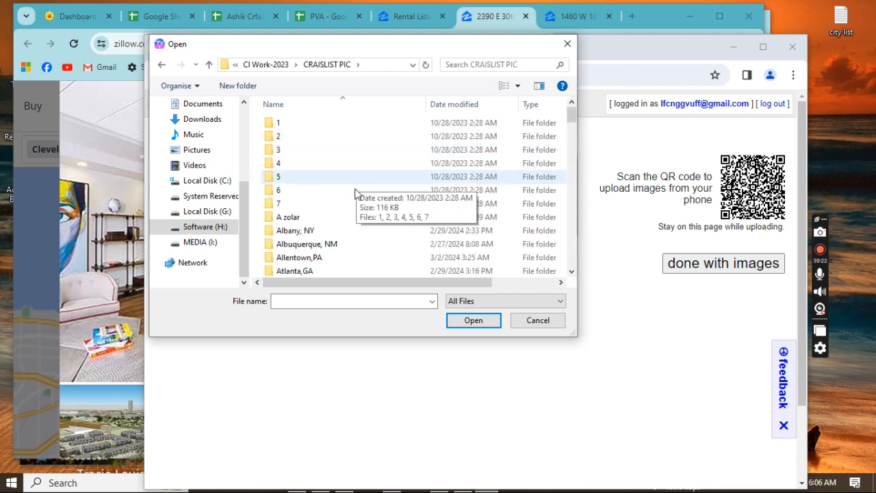
click(335, 307)
key(ctrl+v)
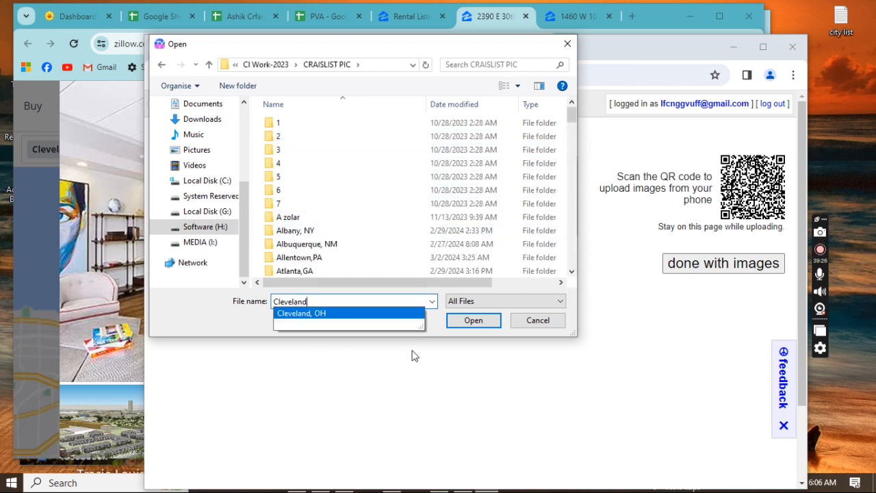
click(349, 321)
click(470, 324)
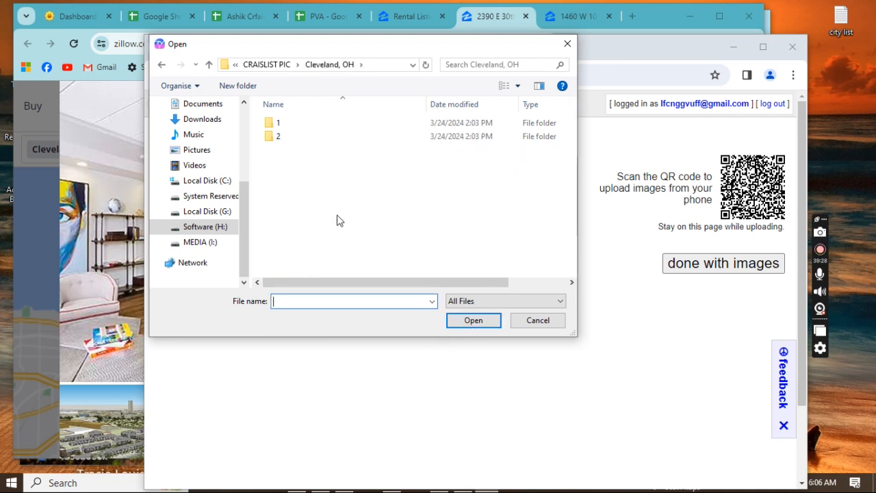
double_click(291, 125)
Upload all seven photos from the folder and finish with images.
drag(262, 143, 522, 210)
click(494, 320)
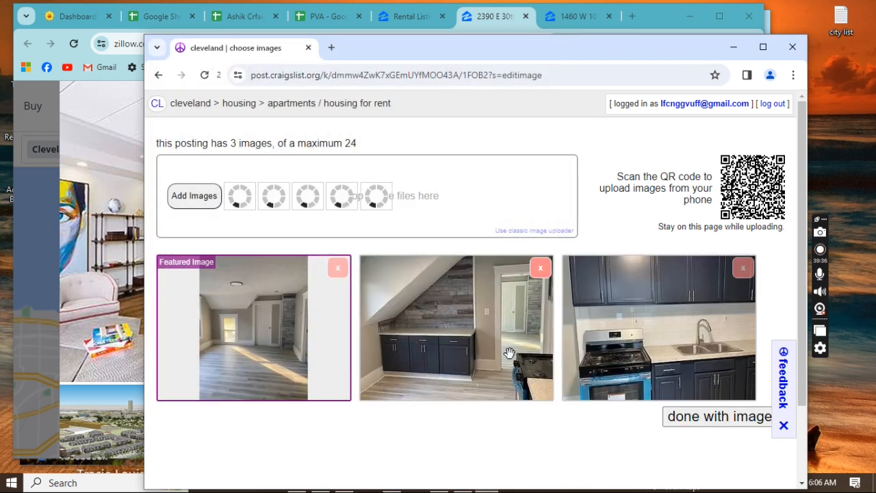
scroll(509, 352, down, 3)
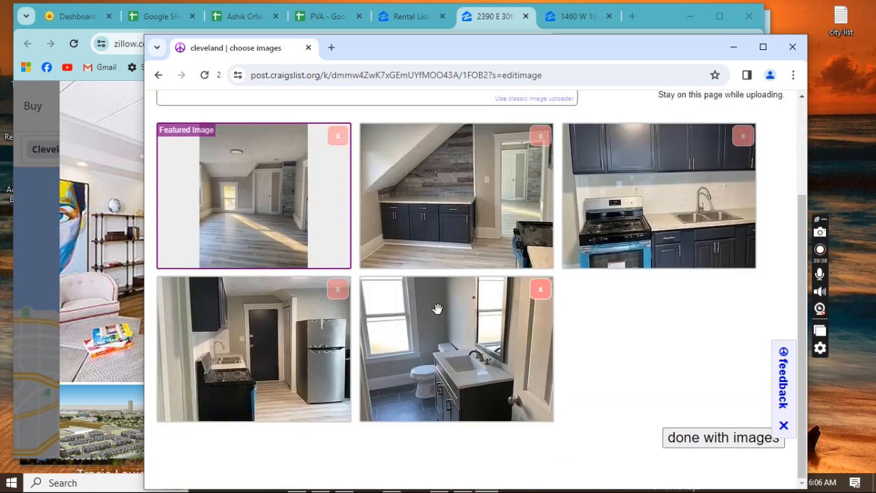
scroll(436, 307, up, 3)
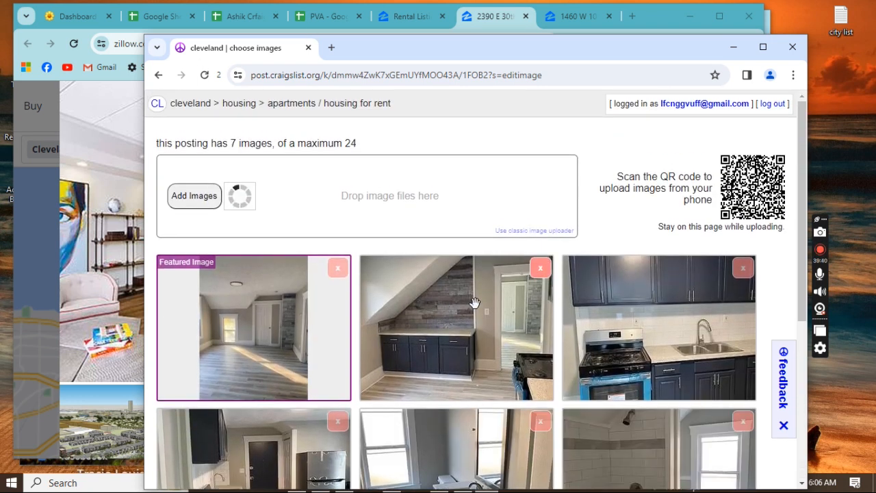
scroll(472, 305, down, 5)
scroll(479, 306, up, 3)
scroll(479, 303, down, 3)
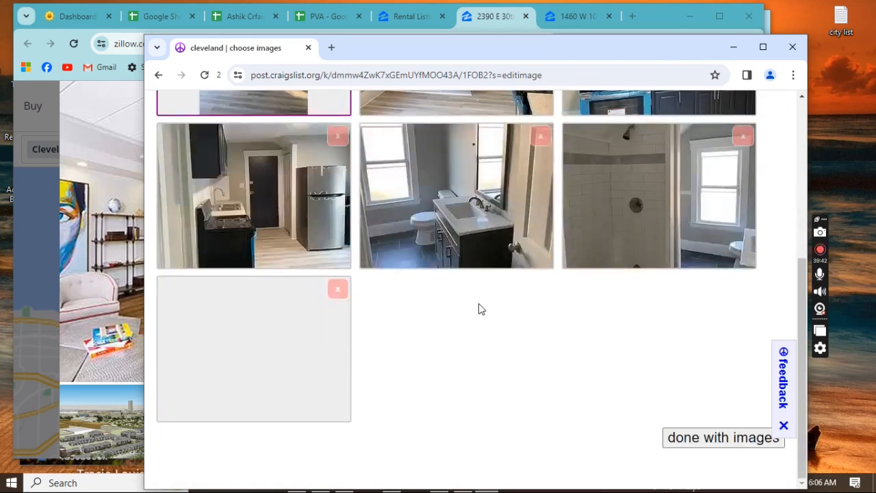
scroll(479, 304, up, 4)
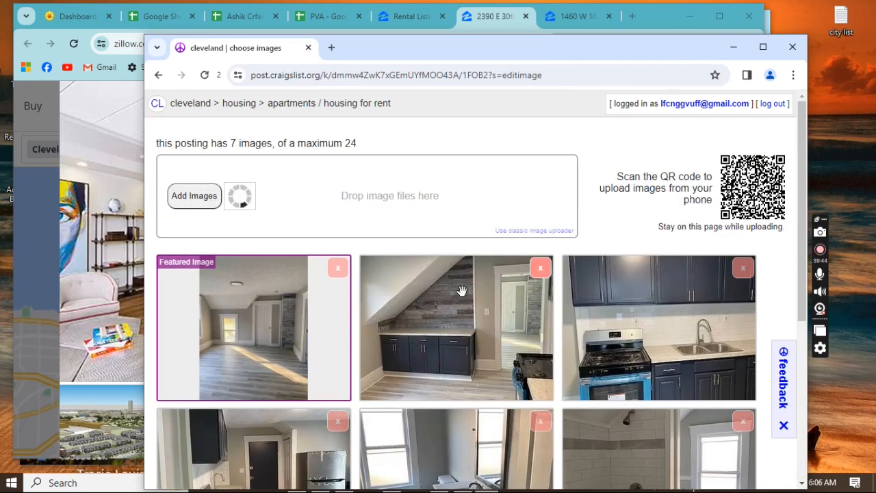
scroll(463, 294, down, 3)
scroll(464, 293, up, 3)
scroll(464, 292, down, 3)
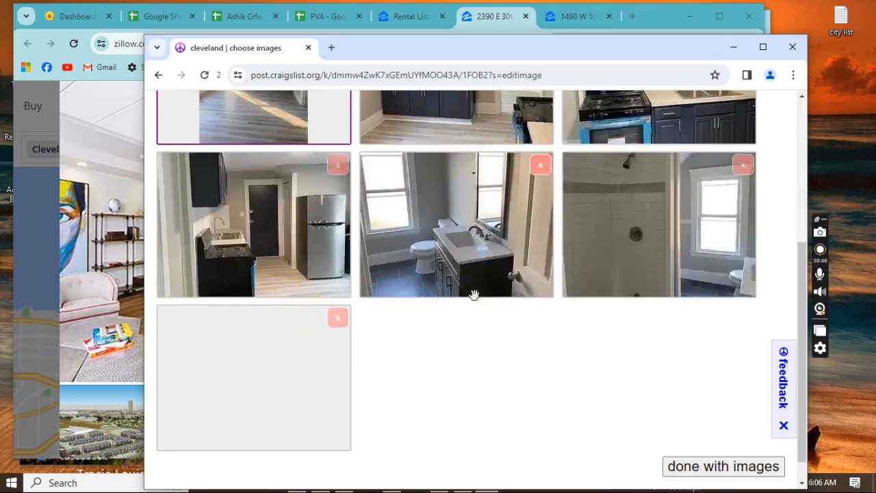
click(714, 469)
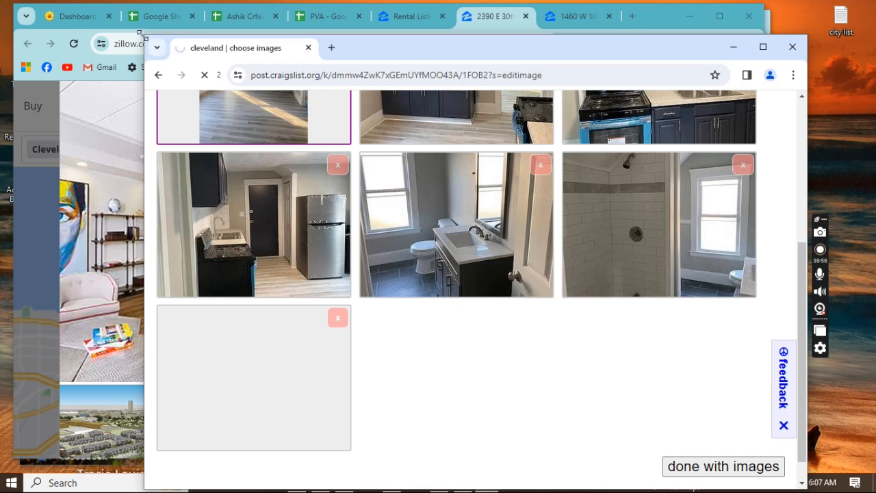
Resize and reposition the posting window and scroll the images page.
drag(140, 33, 142, 71)
drag(493, 92, 516, 46)
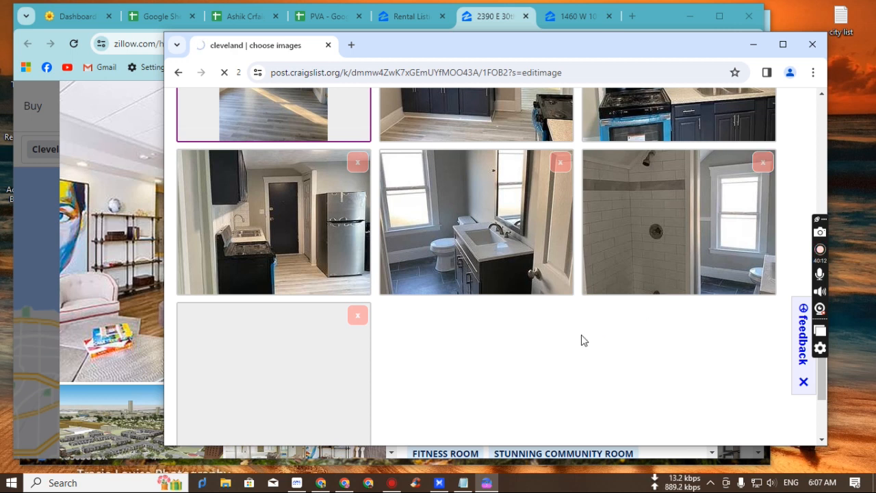
scroll(579, 342, up, 4)
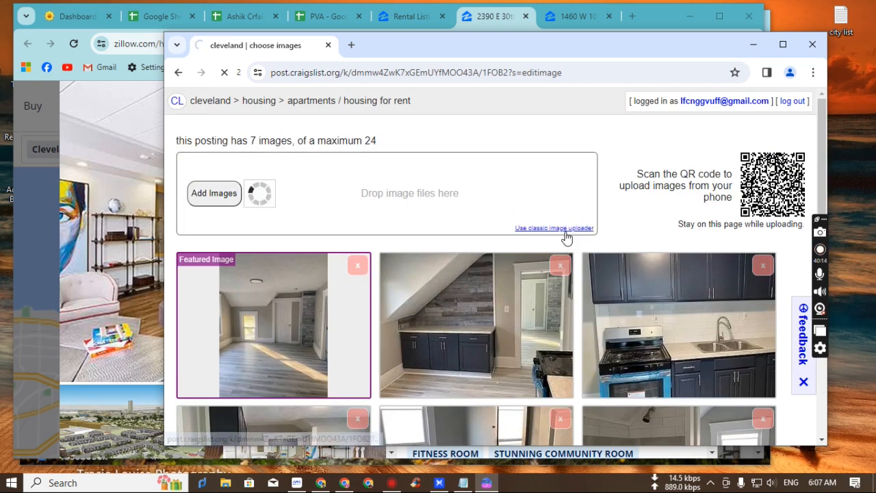
scroll(568, 219, down, 5)
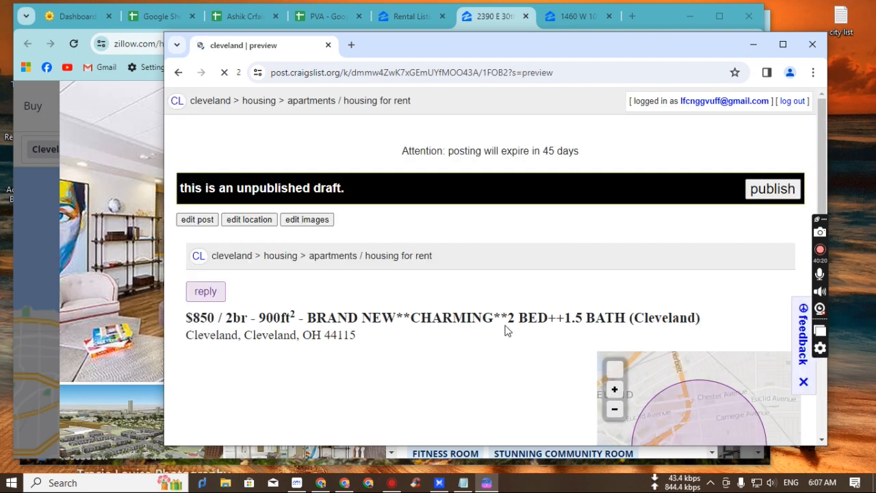
Review the draft preview and publish it to reach phone verification.
scroll(557, 287, down, 7)
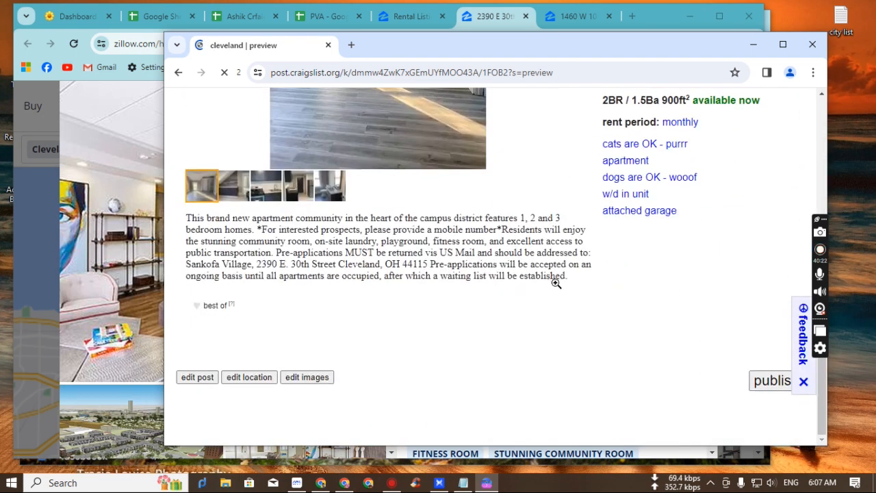
scroll(520, 328, up, 4)
scroll(566, 327, up, 3)
scroll(566, 326, down, 6)
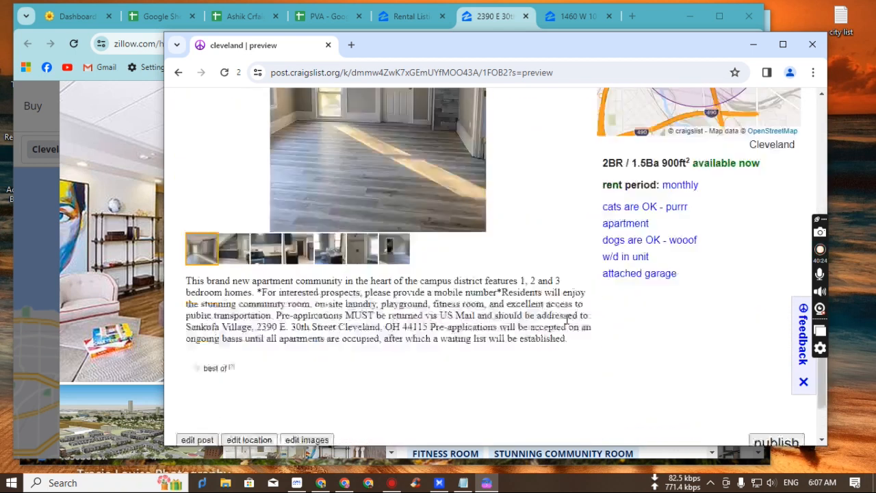
click(757, 381)
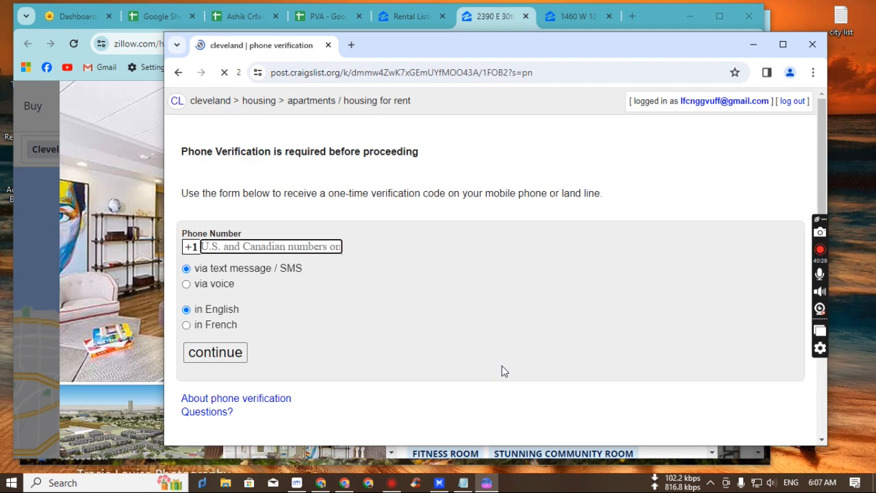
click(74, 19)
Rent a new Craigslist number on daisySMS and request a verification text to it.
click(94, 304)
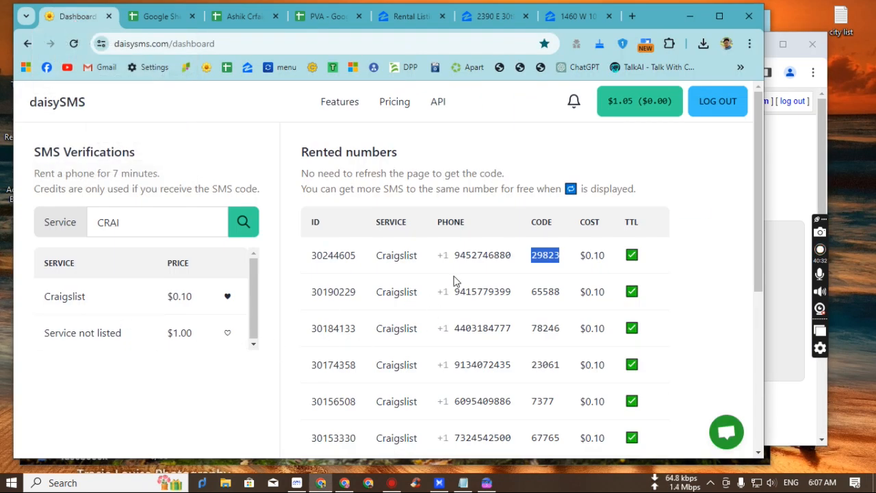
double_click(482, 256)
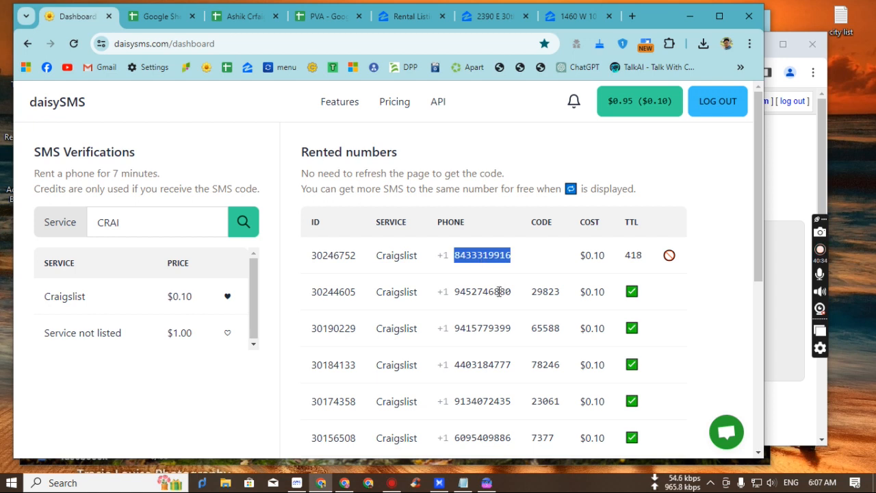
key(alt+Tab)
click(257, 253)
click(240, 354)
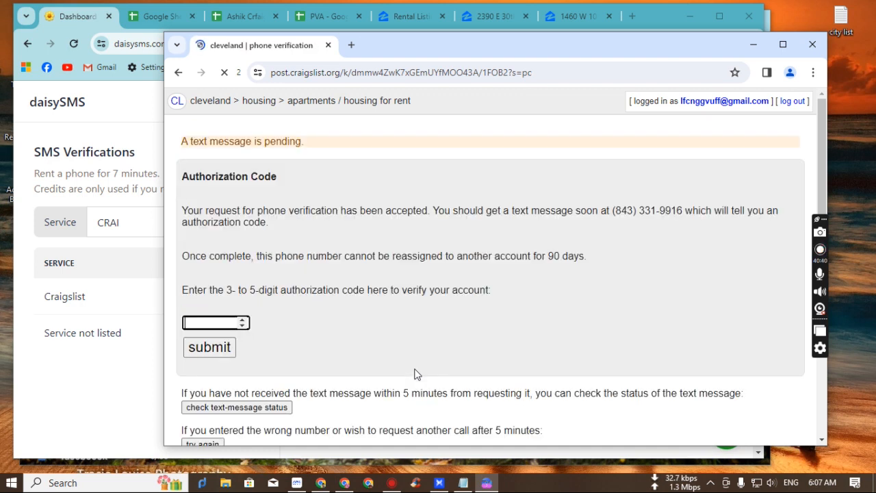
Refresh the daisySMS dashboard to check for the code, then return to Craigslist verification.
click(86, 22)
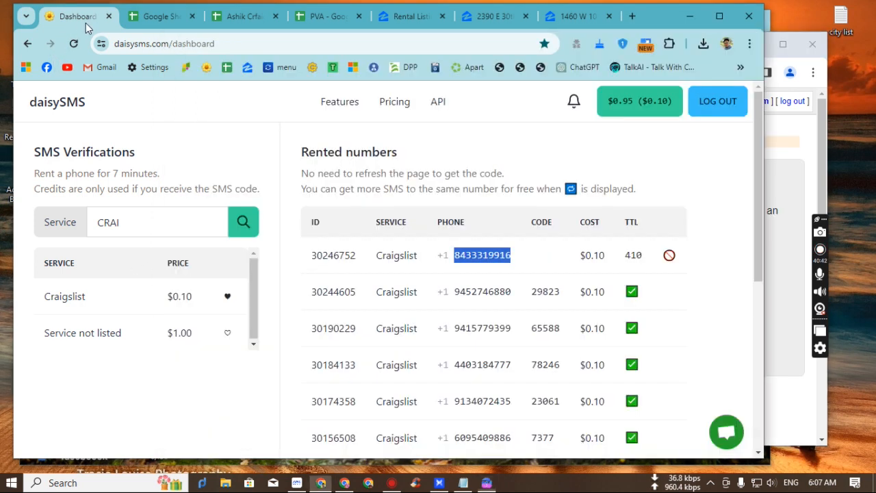
click(555, 263)
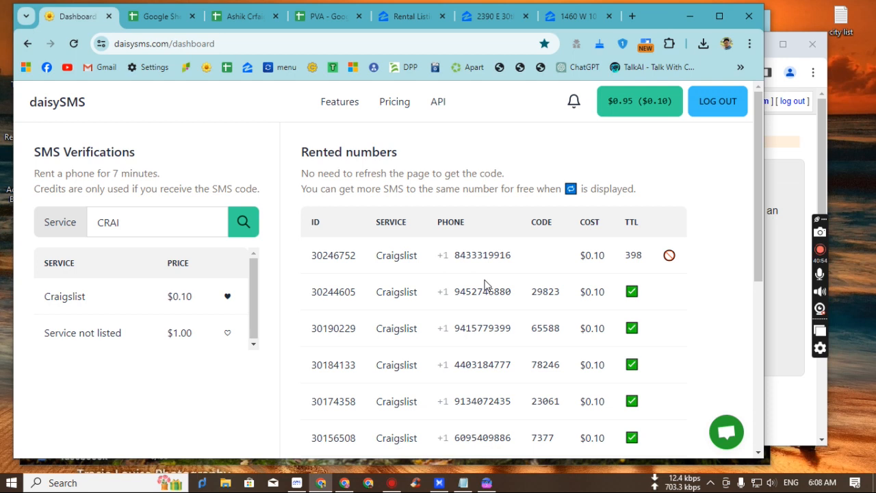
key(F5)
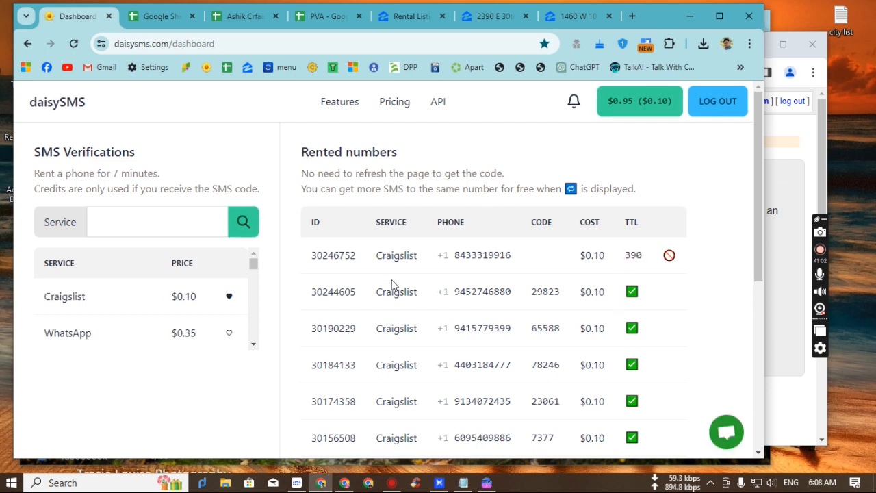
mouse_move(487, 482)
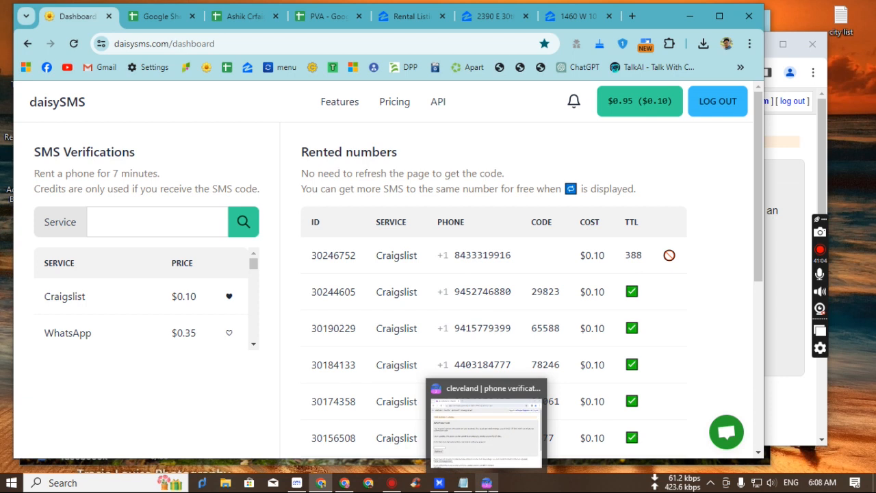
click(510, 448)
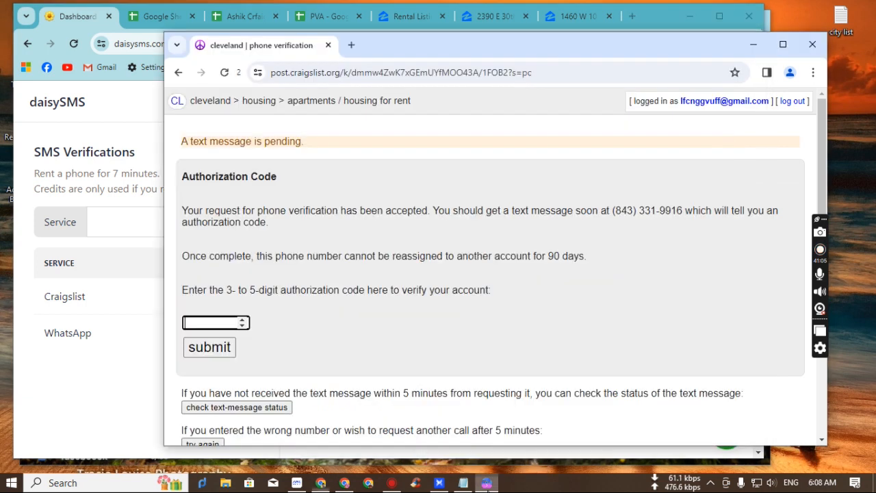
Open the Craigslist account home in a new tab and start a new post in cleveland, OH, US.
middle_click(718, 103)
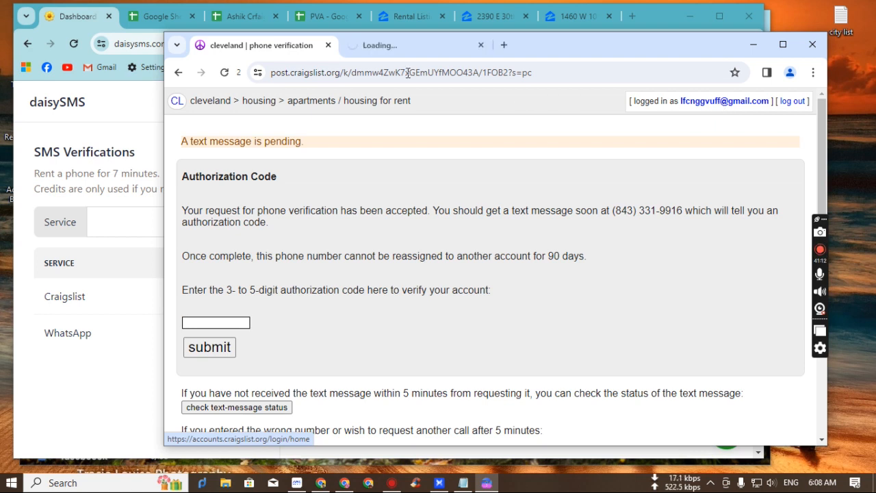
click(378, 48)
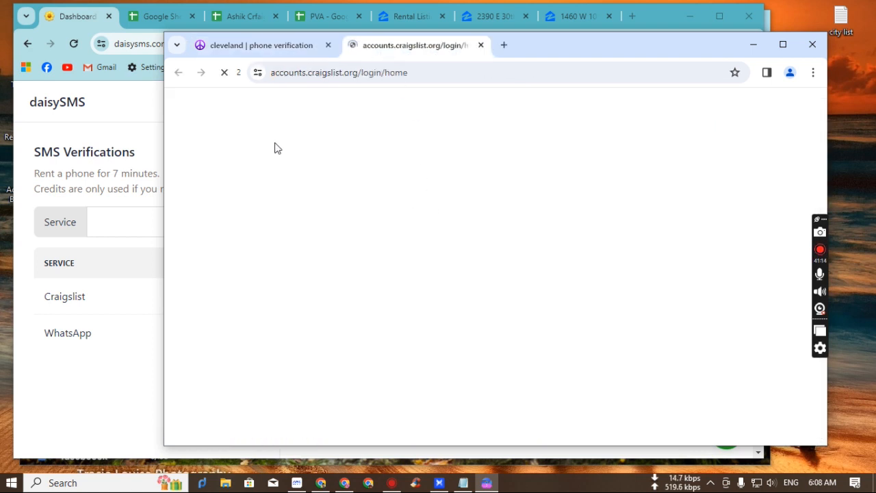
key(alt+Tab)
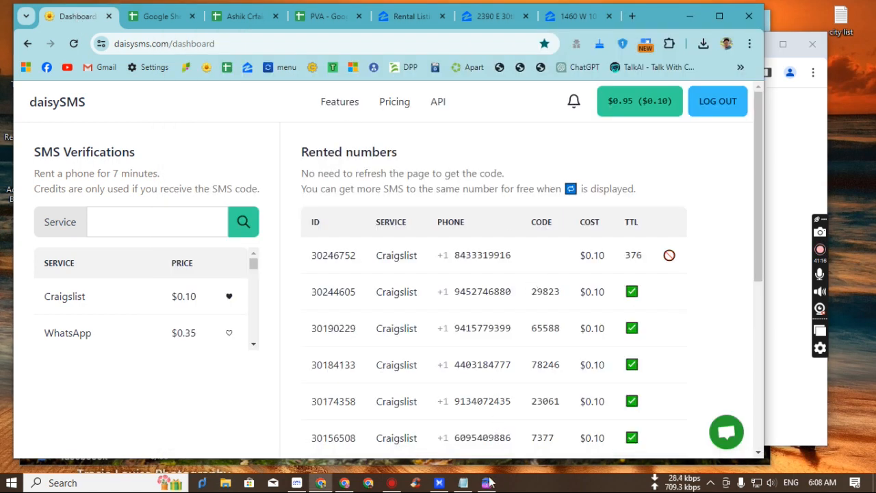
click(488, 482)
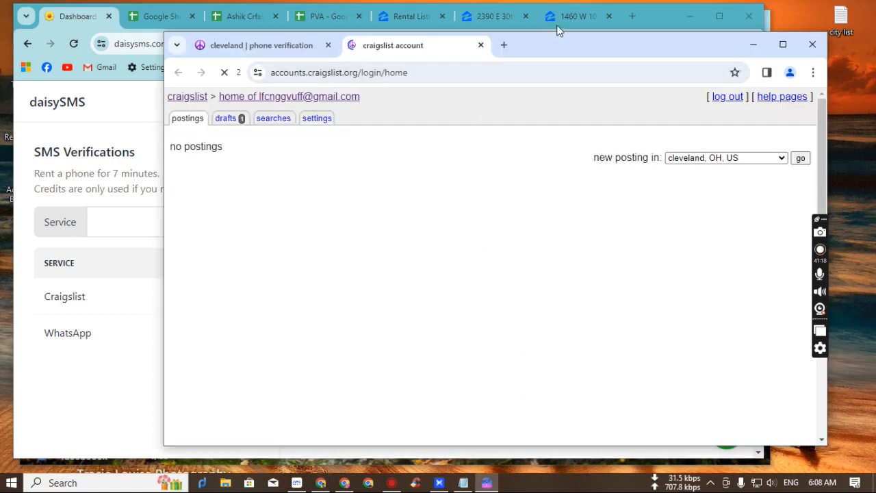
click(800, 158)
Copy the Sunset Apartments description from Zillow and choose housing offered on Craigslist.
click(569, 16)
scroll(492, 322, down, 6)
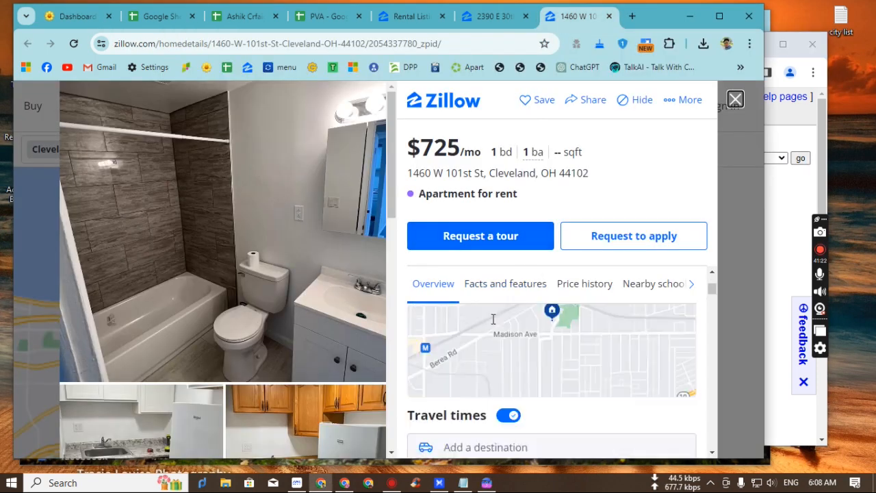
scroll(488, 399, down, 1)
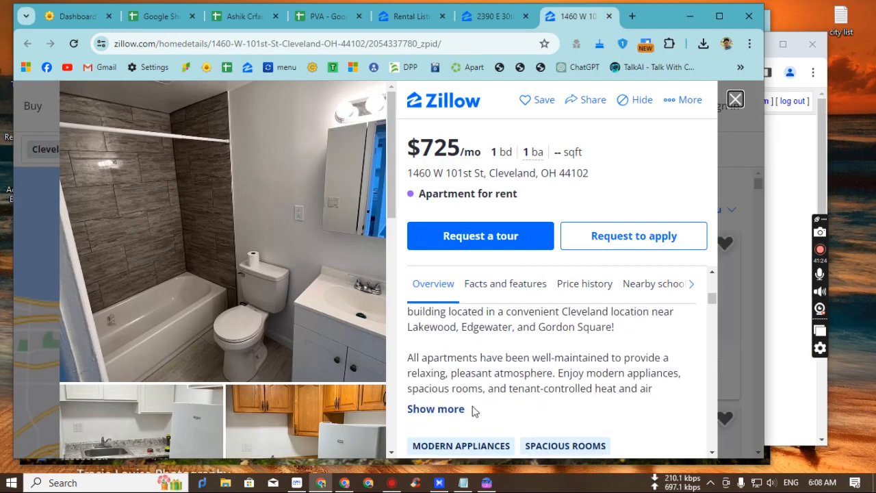
scroll(461, 411, up, 2)
drag(409, 394, 520, 390)
key(ctrl+c)
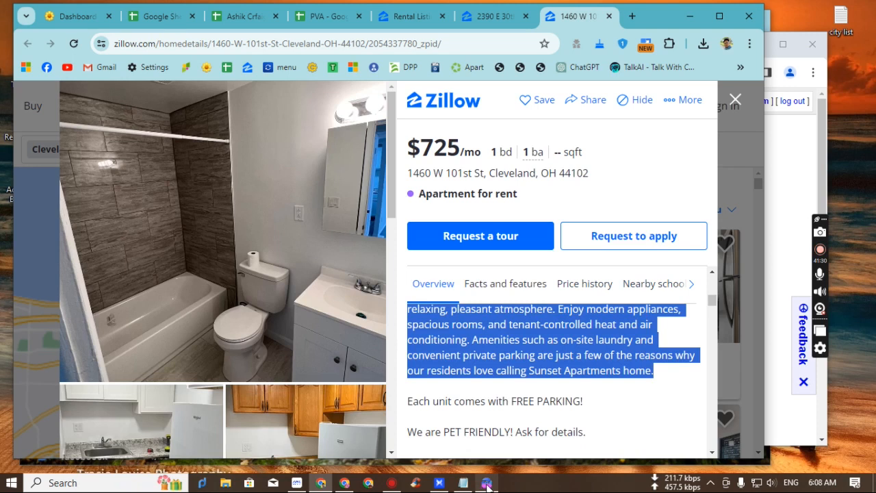
click(487, 483)
click(230, 248)
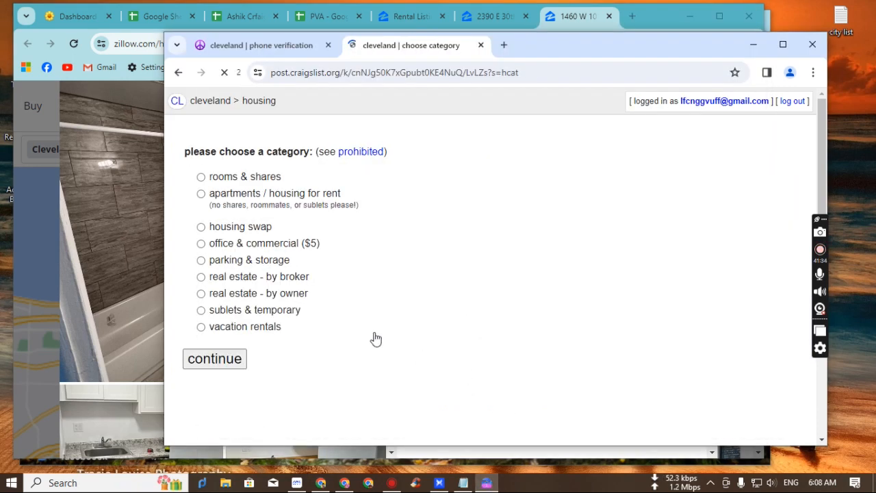
Choose apartments / housing for rent and paste the description plus the mobile-number note.
click(258, 203)
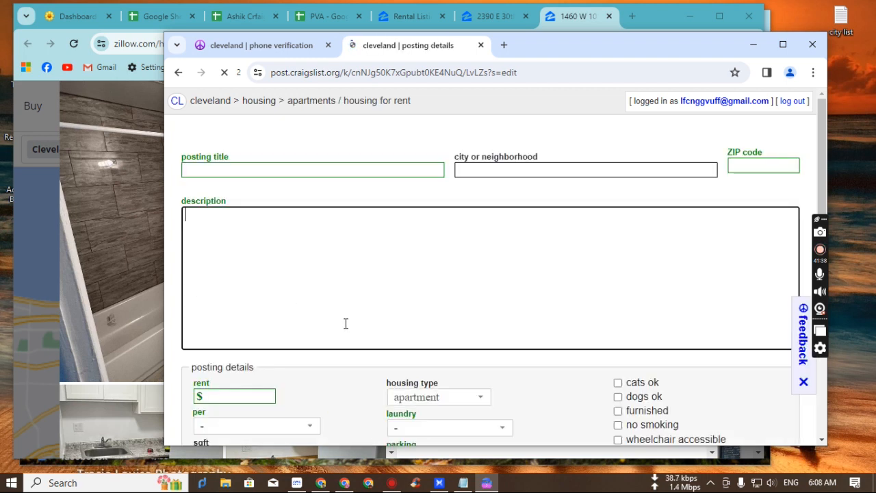
key(ctrl+v)
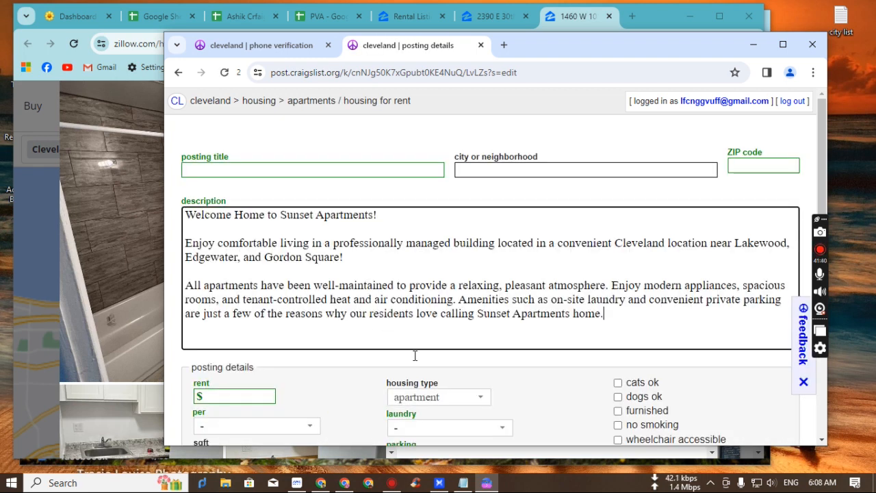
click(468, 479)
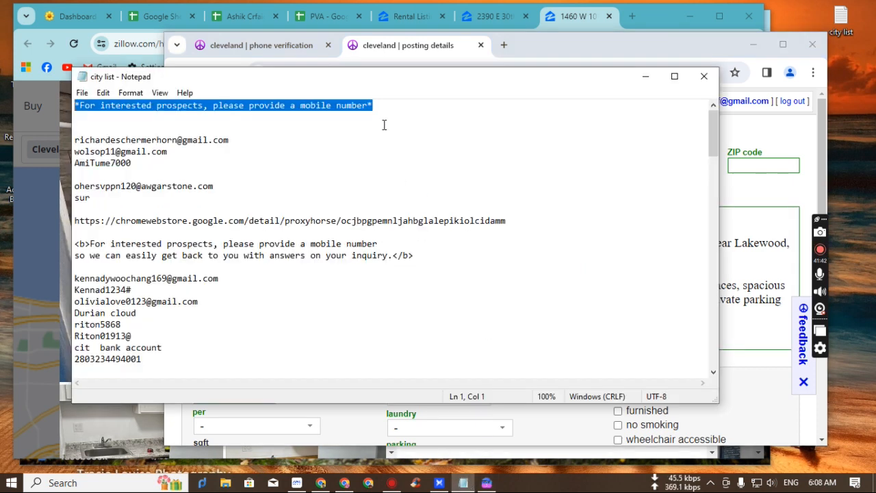
click(381, 53)
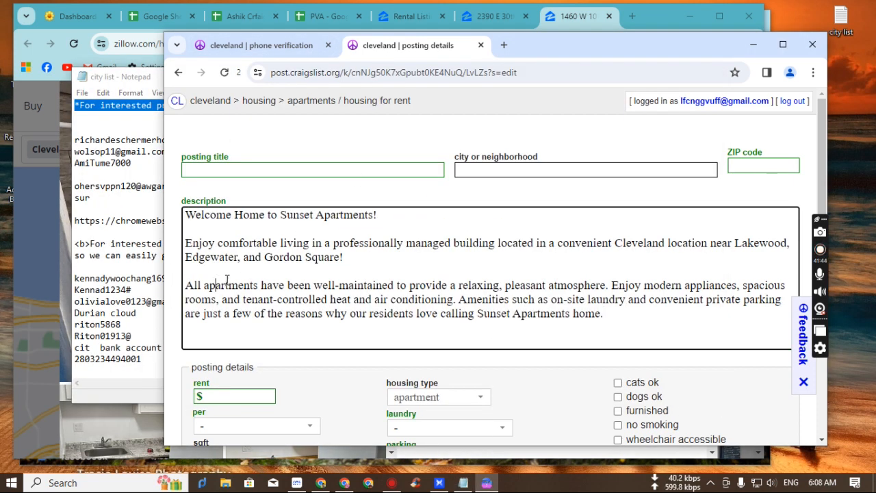
text(*For interested prospects, please provide a mobile number*)
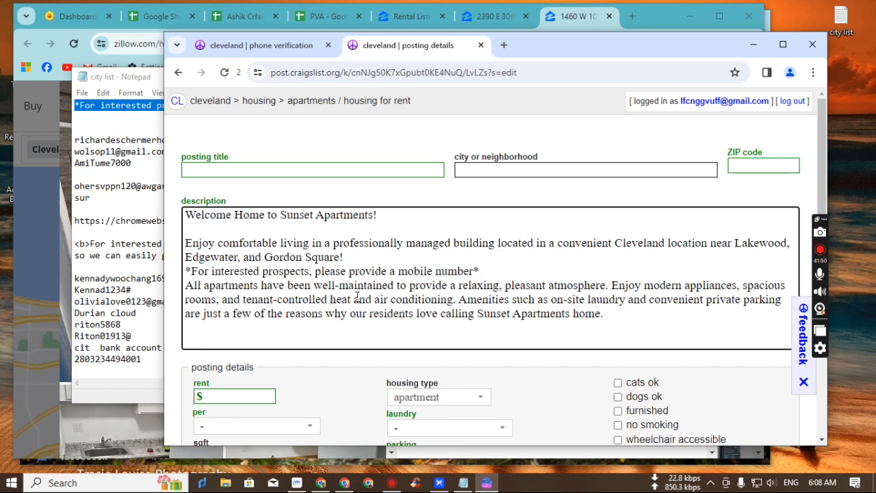
scroll(296, 263, down, 1)
scroll(297, 263, up, 1)
Title the post 'AMAZING***ONE BEDROOM// ONE BATHROOM' and copy the listing's city, state and ZIP.
click(294, 169)
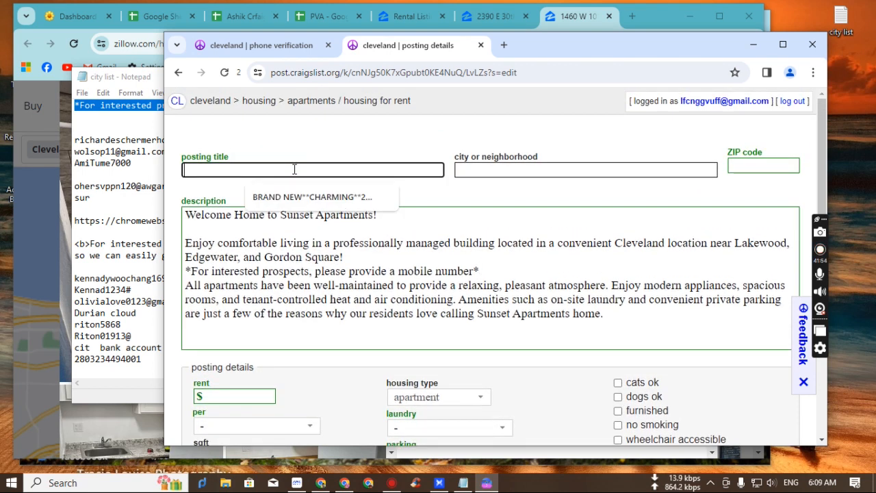
text(AMA)
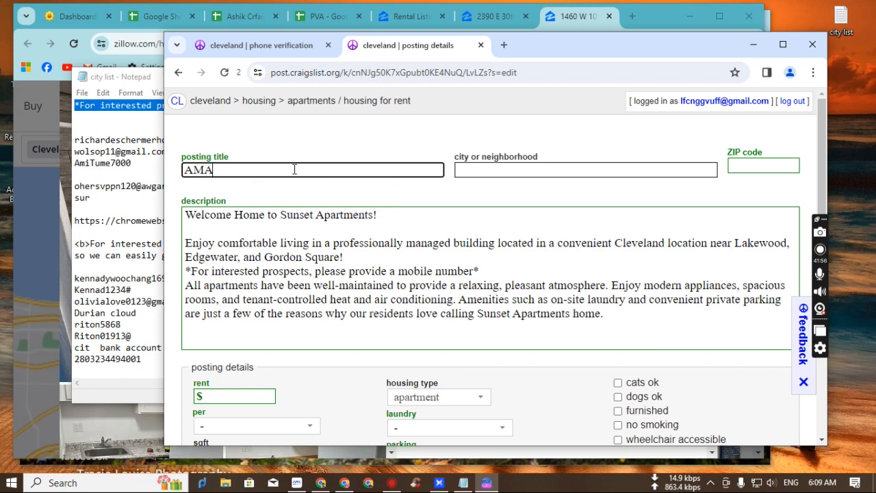
text(ZING***ONE B)
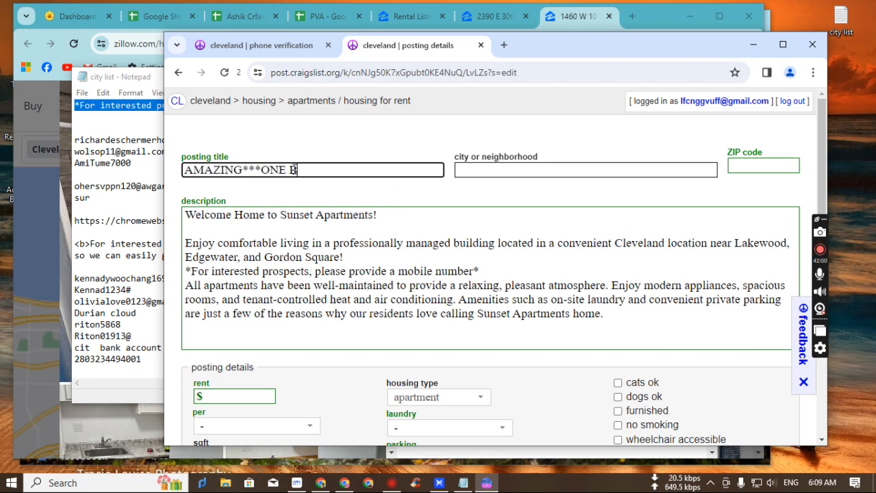
text(EDROOM// ONE BATHROOM)
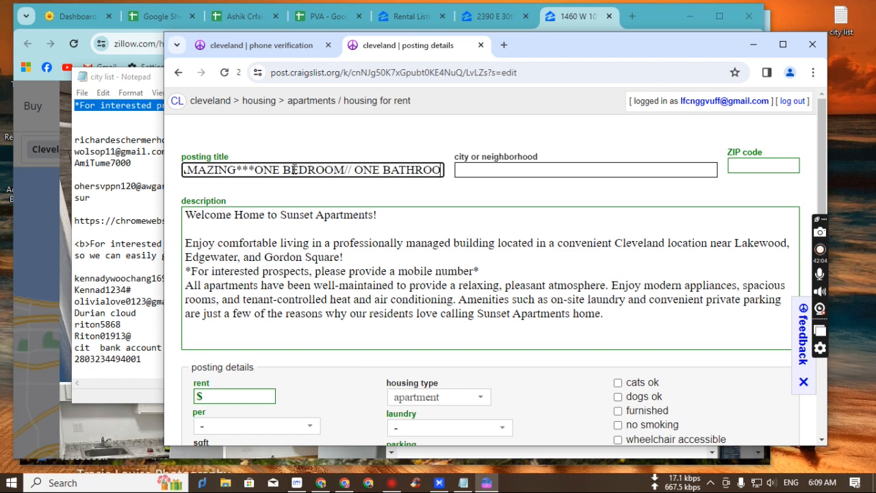
click(578, 21)
drag(596, 180, 492, 173)
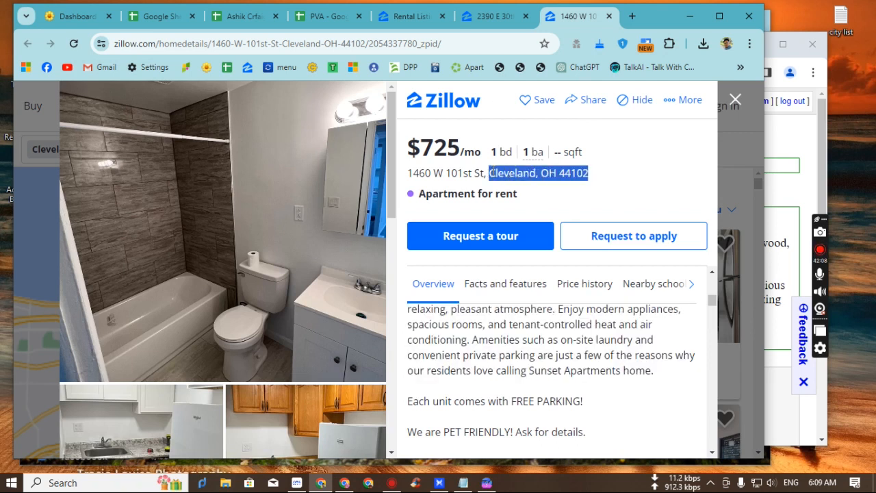
click(774, 161)
Set the city to Cleveland and move ZIP 44102 into the ZIP code field.
click(590, 169)
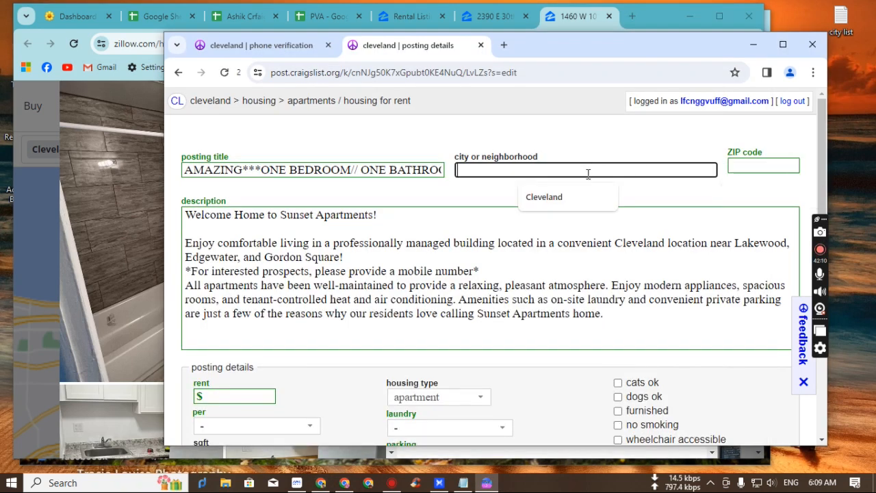
text(Cleveland, OH 44102)
key(ctrl+shift+Left)
key(ctrl+x)
click(738, 165)
key(ctrl+v)
click(531, 176)
key(ctrl+shift+Left)
key(BackSpace)
drag(529, 170, 442, 178)
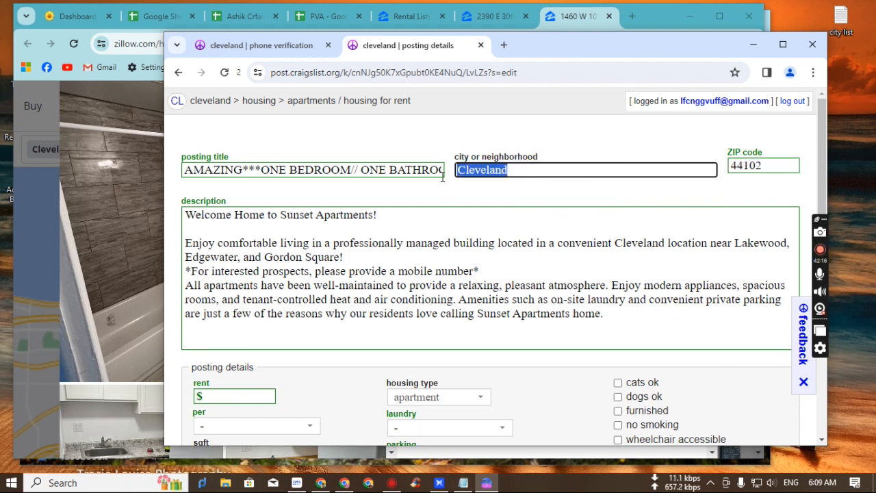
scroll(384, 265, down, 3)
click(229, 199)
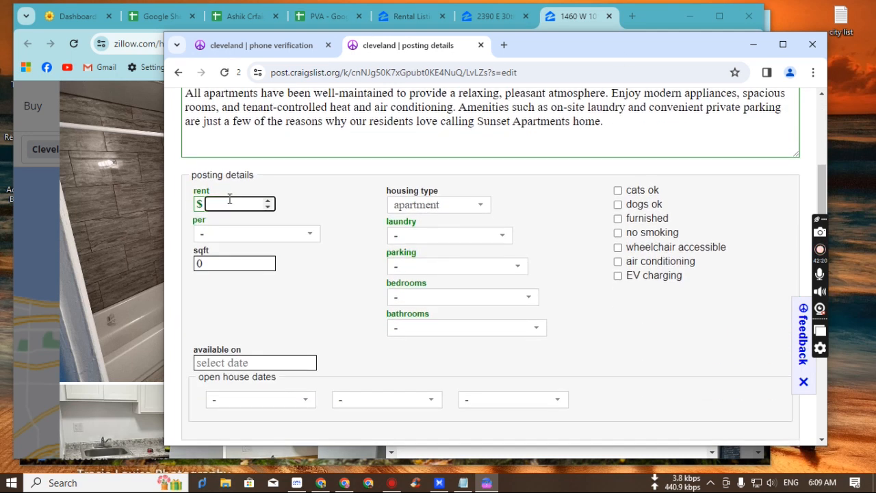
Set rent to $650 per month, 650 sqft, laundry in building and off-street parking.
text(650)
click(254, 233)
click(222, 298)
key(Tab)
text(650)
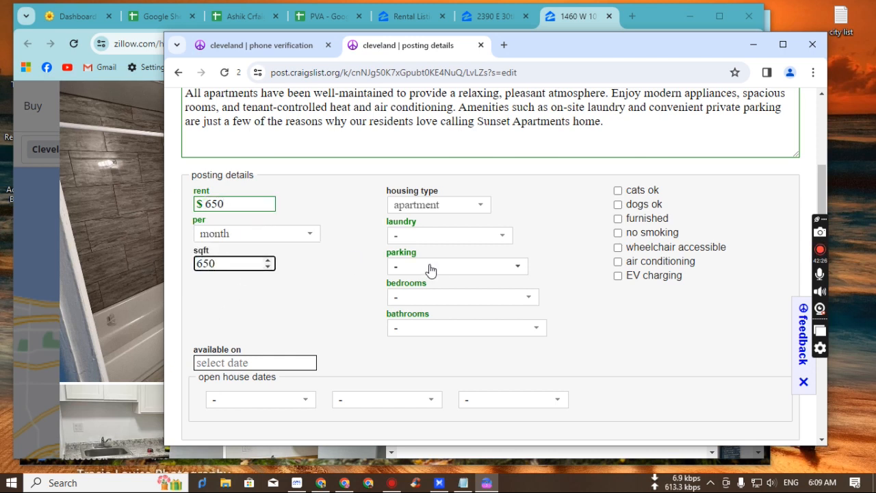
click(455, 237)
click(459, 301)
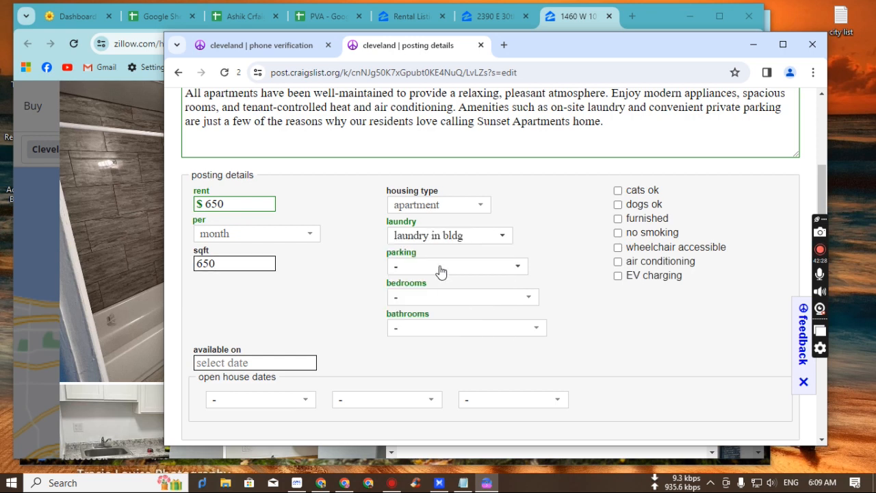
click(442, 267)
click(444, 345)
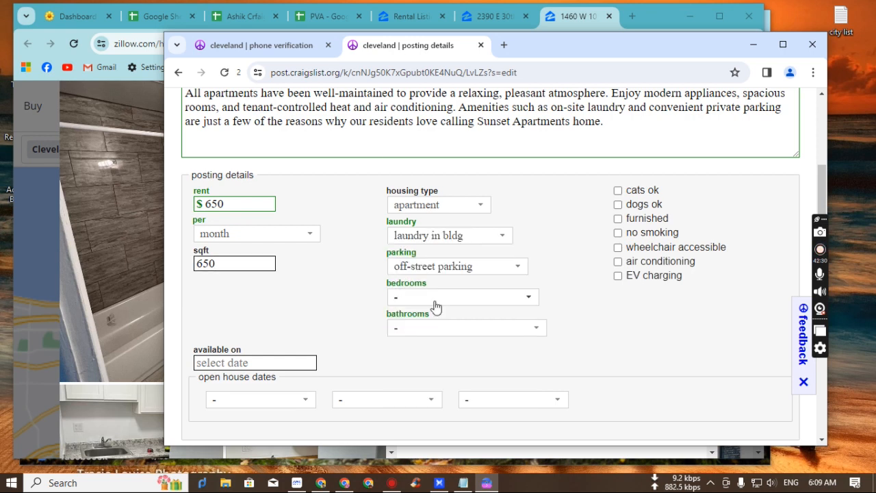
Set 1 bedroom, 1 bathroom and availability from 5 May 2024.
click(433, 298)
click(405, 178)
click(434, 330)
click(405, 112)
click(243, 363)
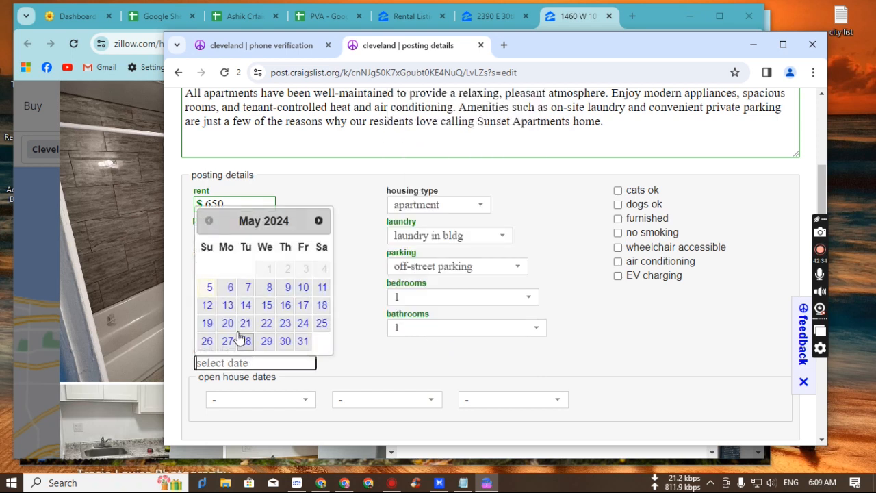
click(205, 285)
Show the address with Cleveland as street and city, and continue to the map.
scroll(391, 313, down, 5)
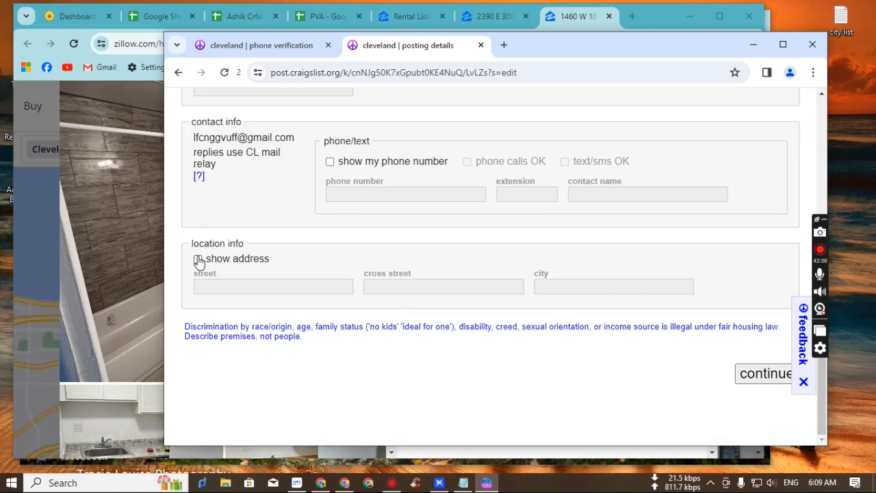
click(198, 259)
click(235, 288)
click(343, 316)
click(609, 287)
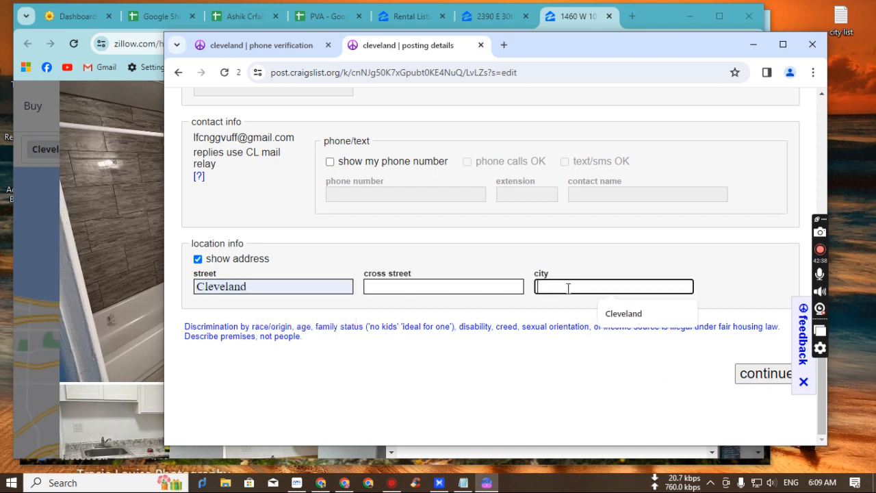
click(622, 315)
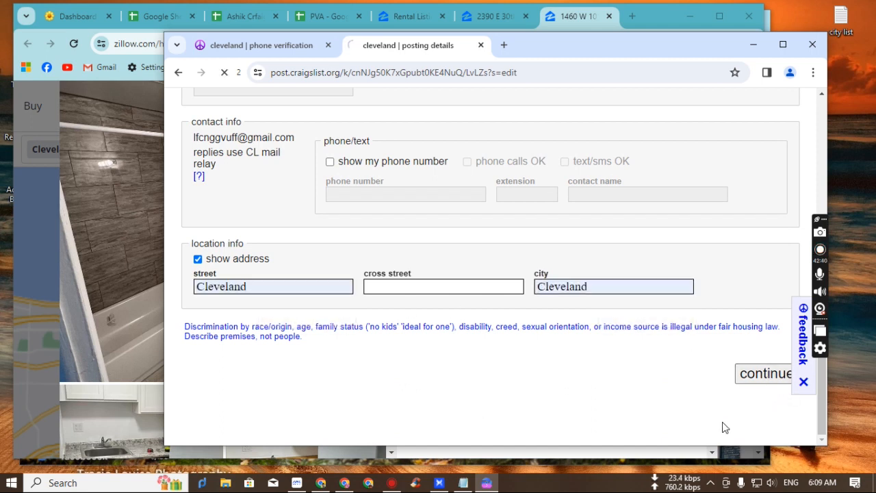
Glance at the Zillow listing and daisySMS dashboard, then return to the Craigslist post.
click(323, 485)
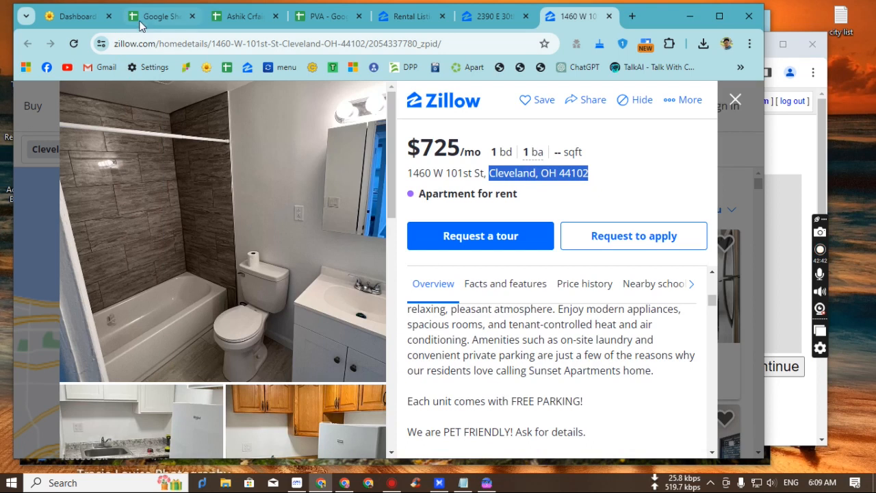
click(70, 17)
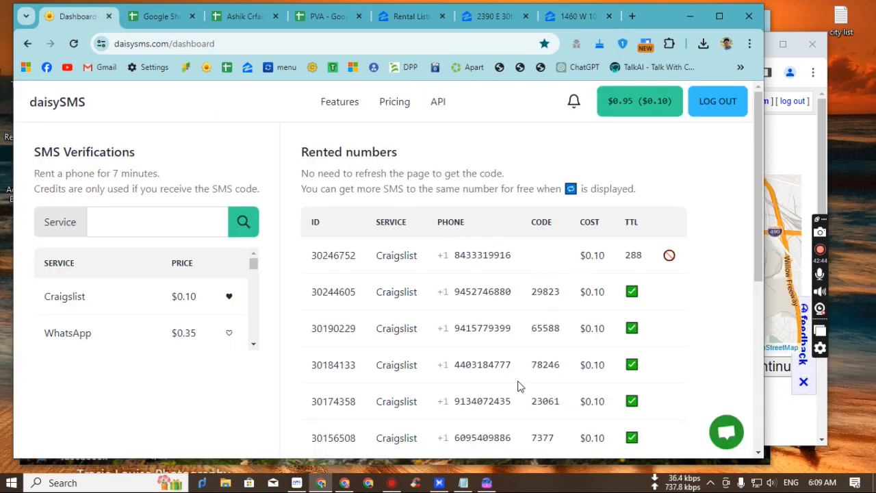
click(487, 483)
Accept the Cleveland map location and open photo folder 2 in the Cleveland, OH folder.
click(759, 370)
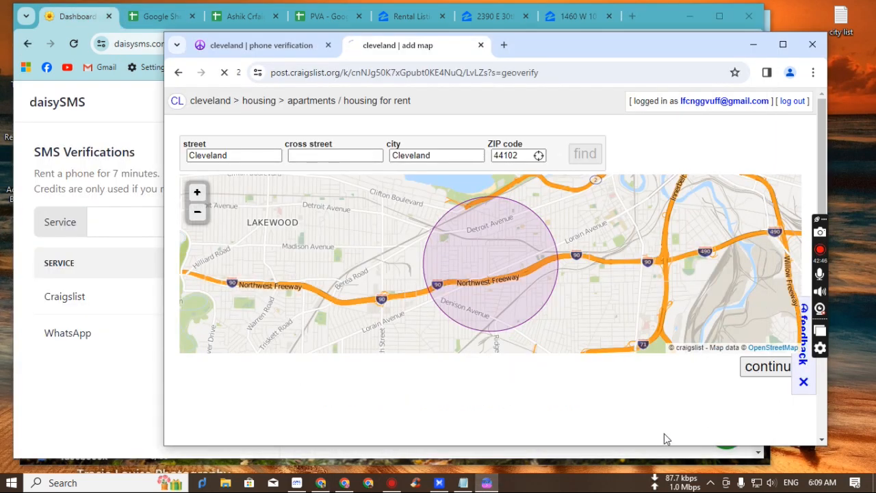
click(229, 194)
click(337, 62)
double_click(306, 130)
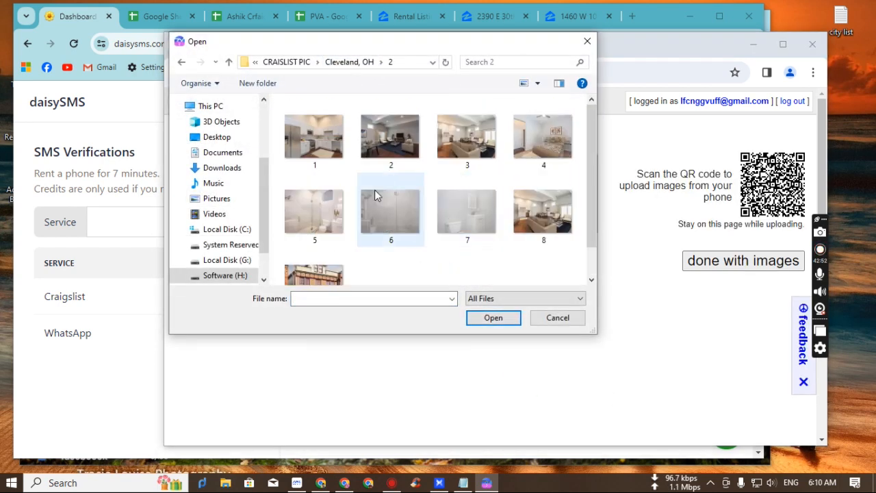
Upload apartment photos 1–4 and finish adding images to reach the draft preview.
click(579, 16)
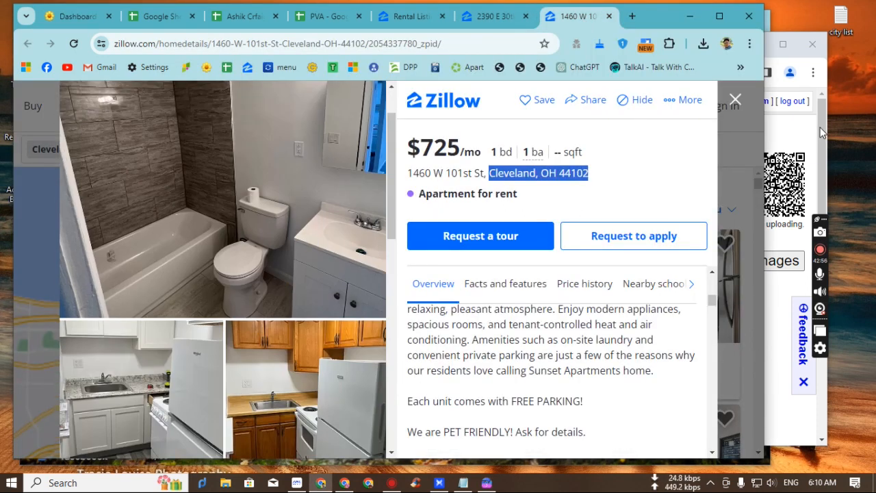
click(822, 132)
drag(277, 141, 568, 164)
click(502, 318)
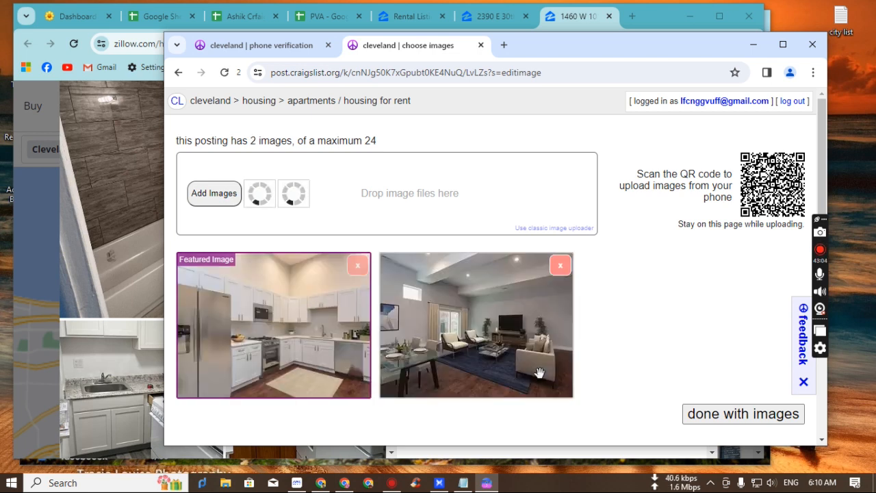
scroll(540, 373, down, 3)
click(721, 400)
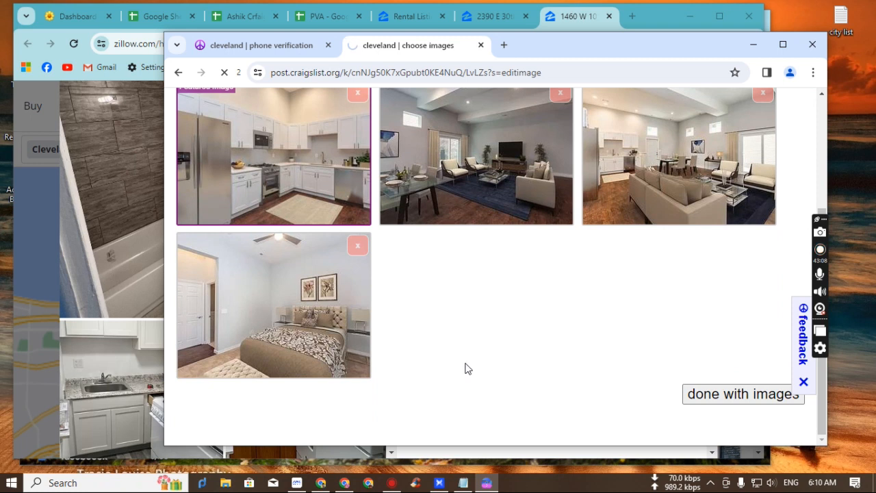
scroll(411, 390, up, 2)
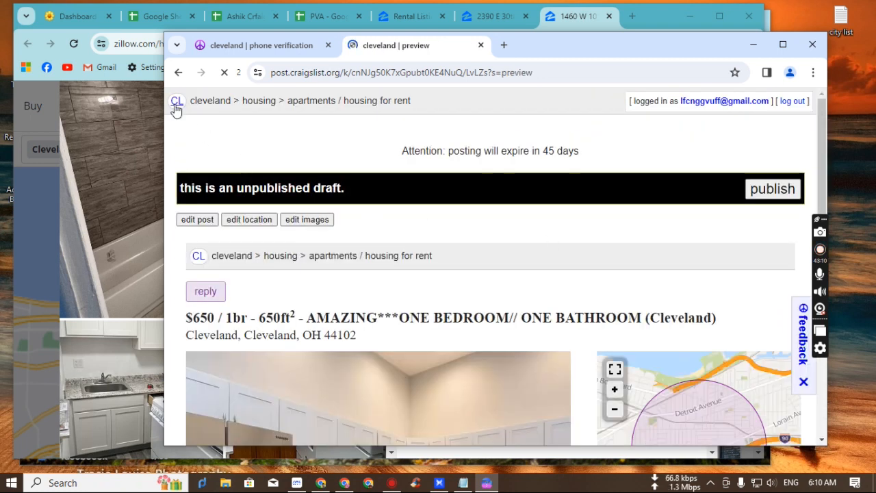
Drag the bedroom photo to the first slot as featured image and finish images.
click(178, 73)
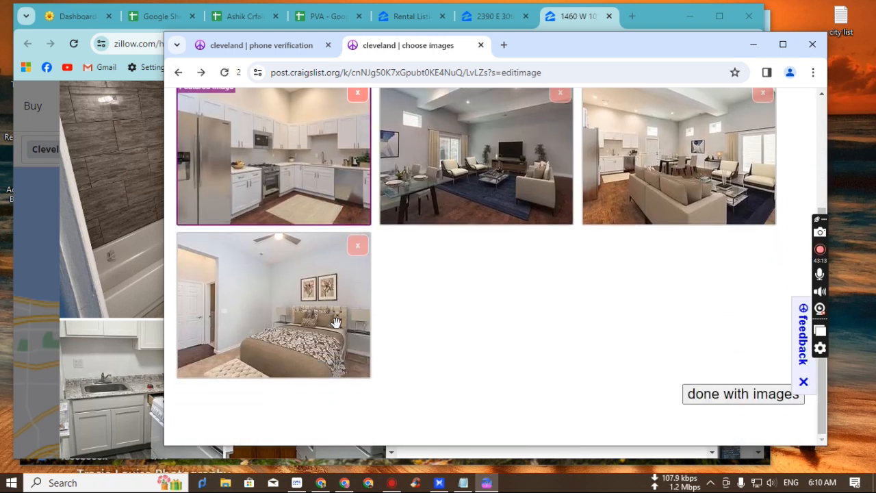
drag(303, 383, 311, 171)
scroll(587, 354, down, 1)
scroll(587, 354, up, 2)
scroll(592, 348, down, 1)
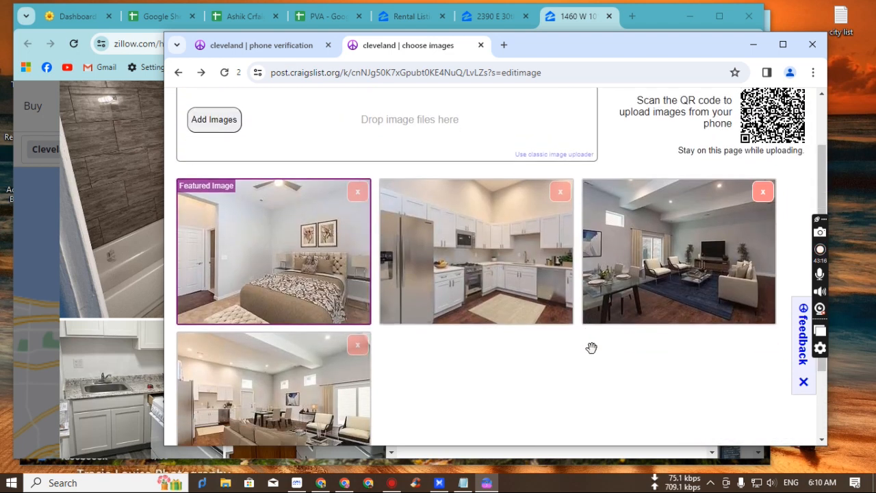
scroll(591, 347, down, 2)
click(726, 403)
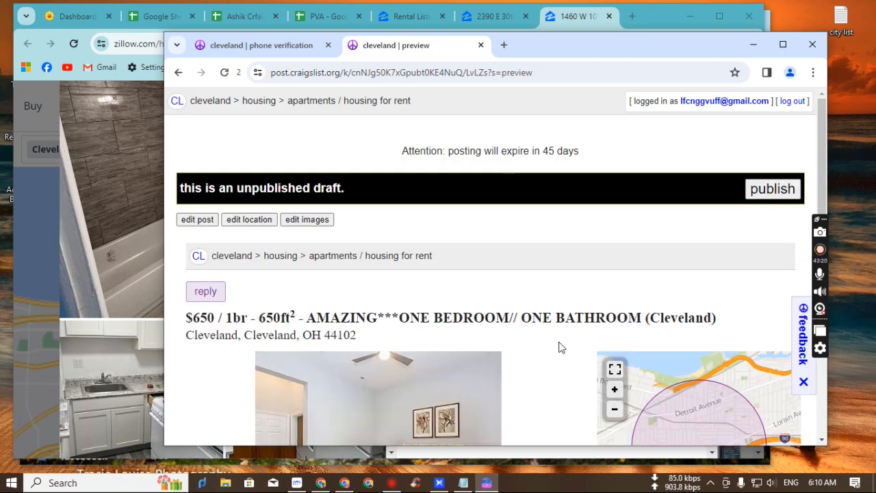
Review the draft preview, then switch to the daisySMS rented-numbers dashboard.
scroll(512, 306, down, 6)
scroll(511, 306, up, 1)
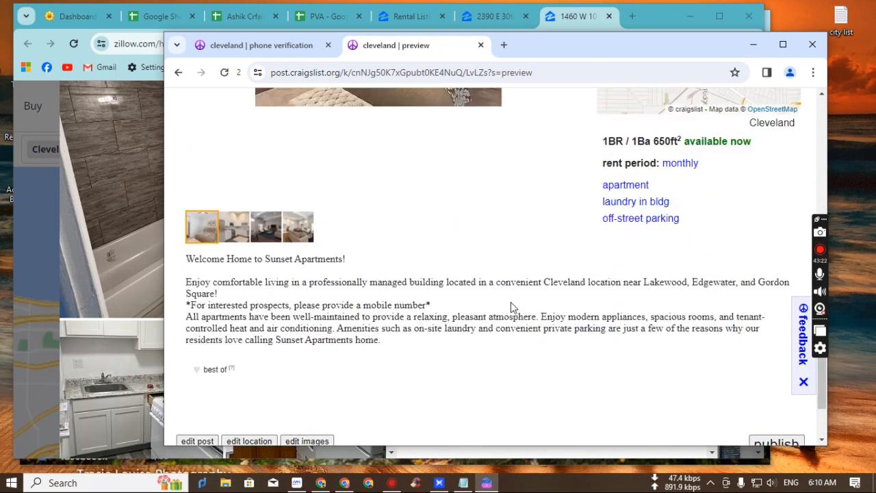
scroll(510, 306, up, 6)
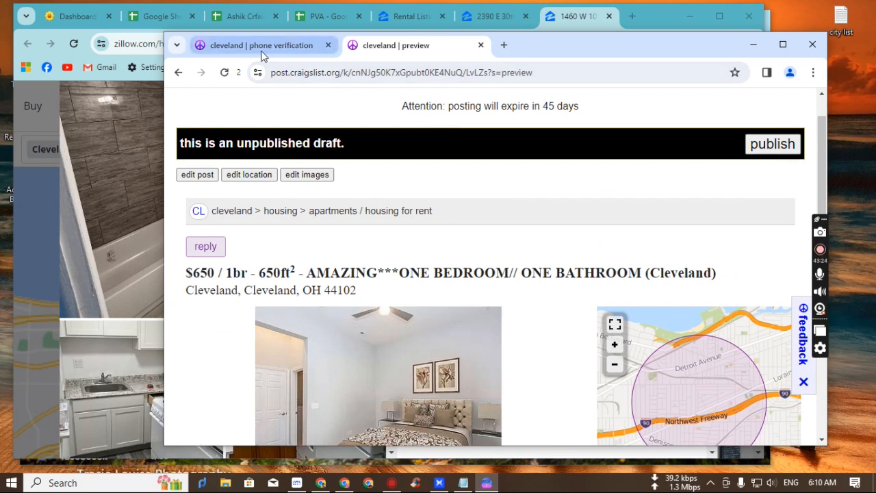
click(263, 48)
click(74, 16)
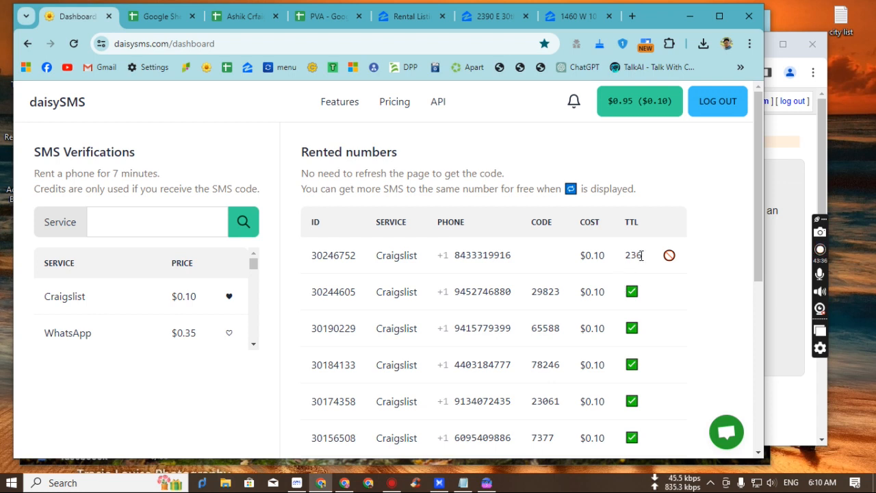
drag(608, 255, 536, 257)
click(542, 259)
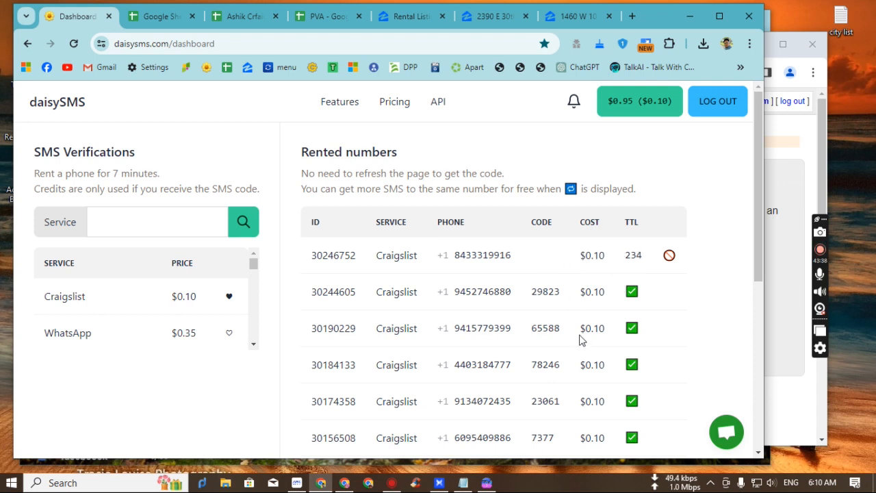
click(496, 482)
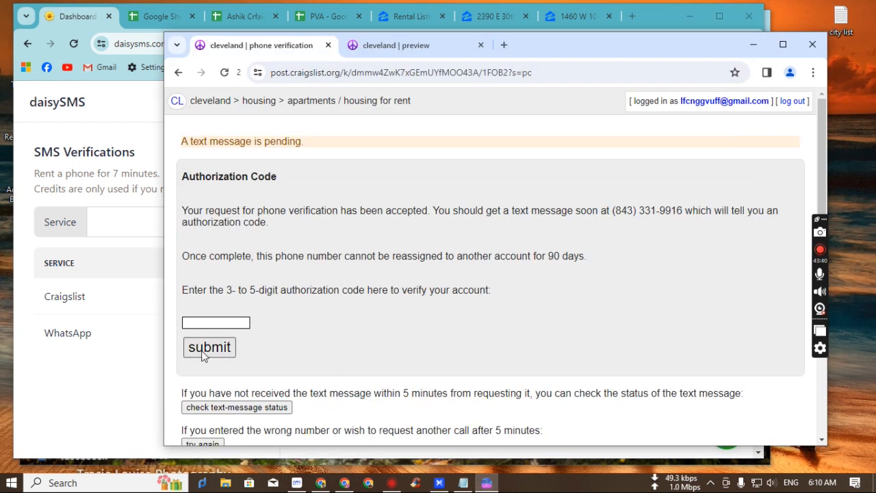
click(391, 47)
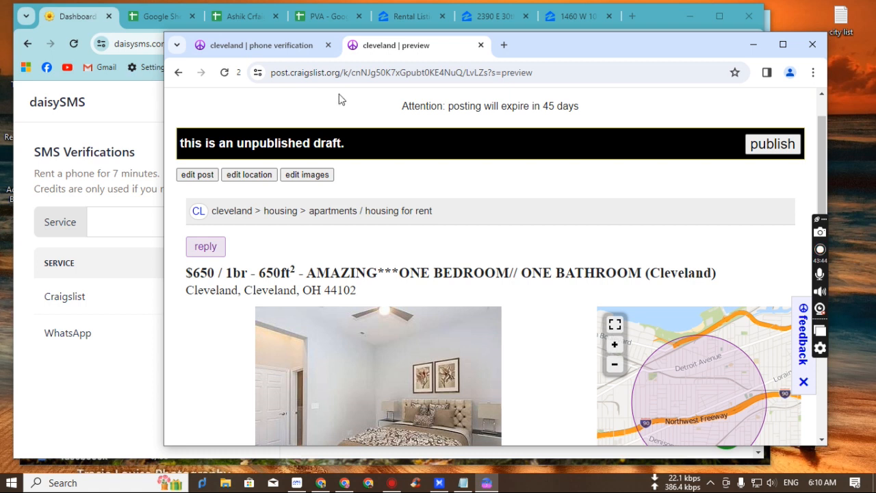
click(265, 47)
Recheck daisySMS for the Craigslist code, then go back to the phone verification page.
click(67, 34)
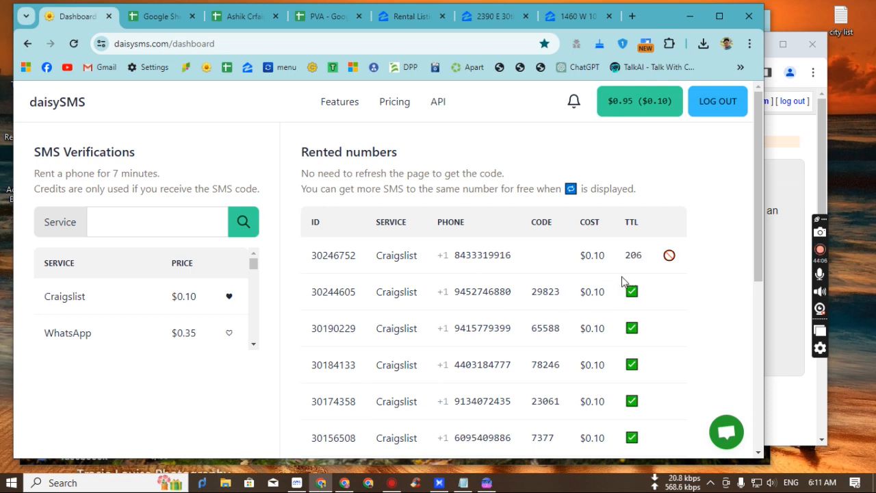
click(487, 482)
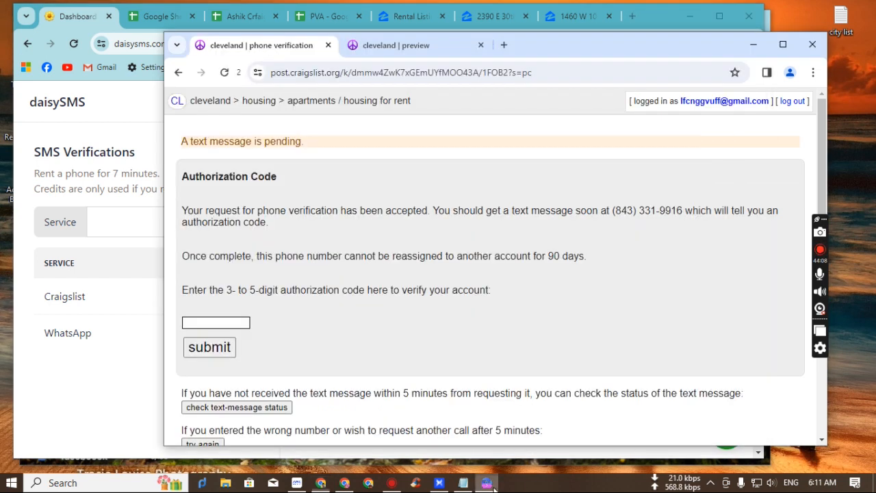
click(391, 52)
click(293, 41)
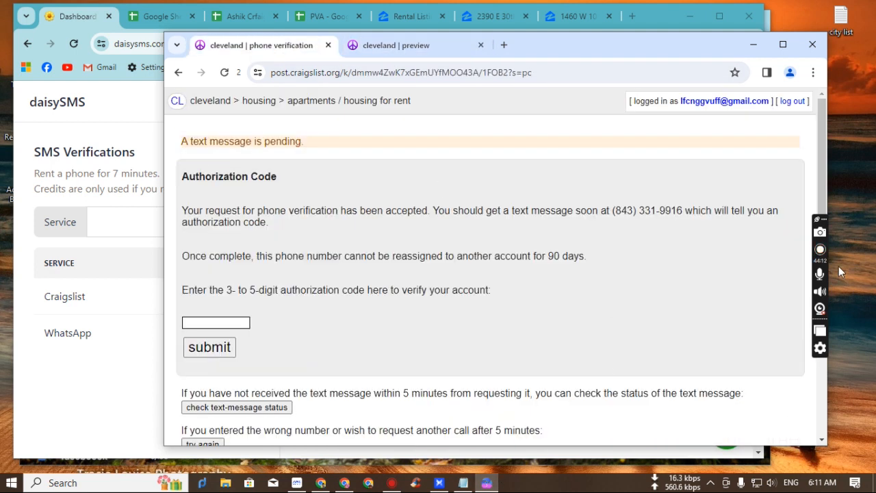